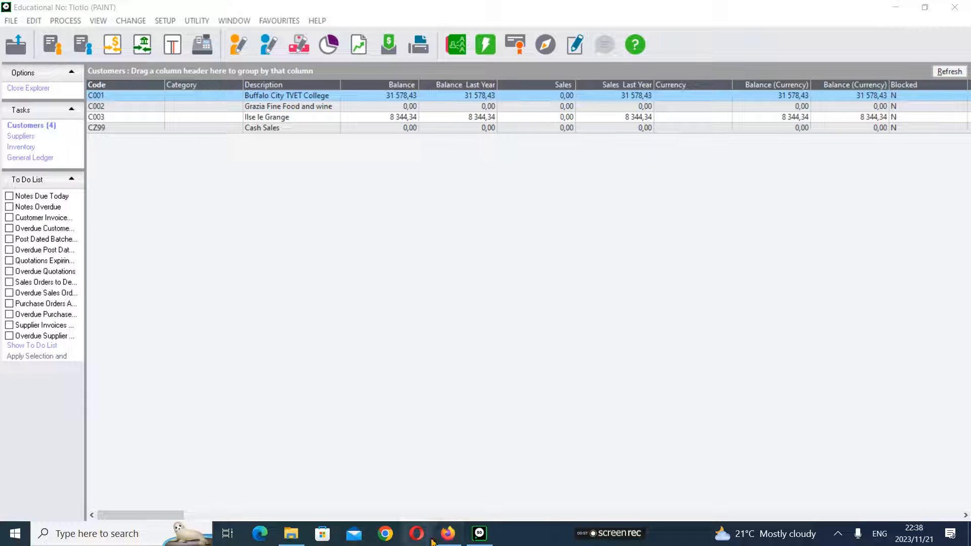
- Bring the Computerised Financial Systems N4 exam paper in Firefox in front of Pastel
{"action": "left_click", "coordinate": [446, 534]}
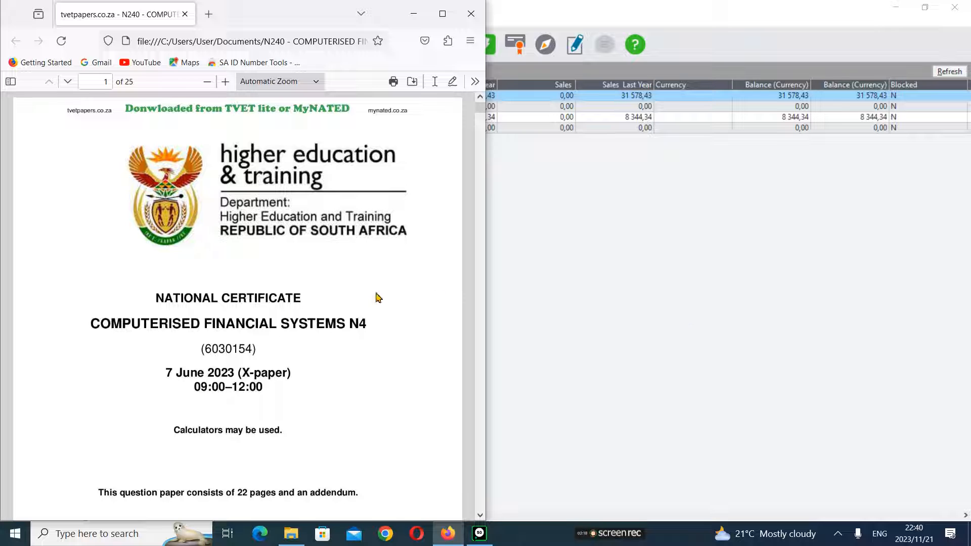
- Read the 1.11 printout requirements on page 21, then return to Pastel's customers list
{"action": "scroll", "coordinate": [313, 298], "scroll_direction": "down", "scroll_amount": 10}
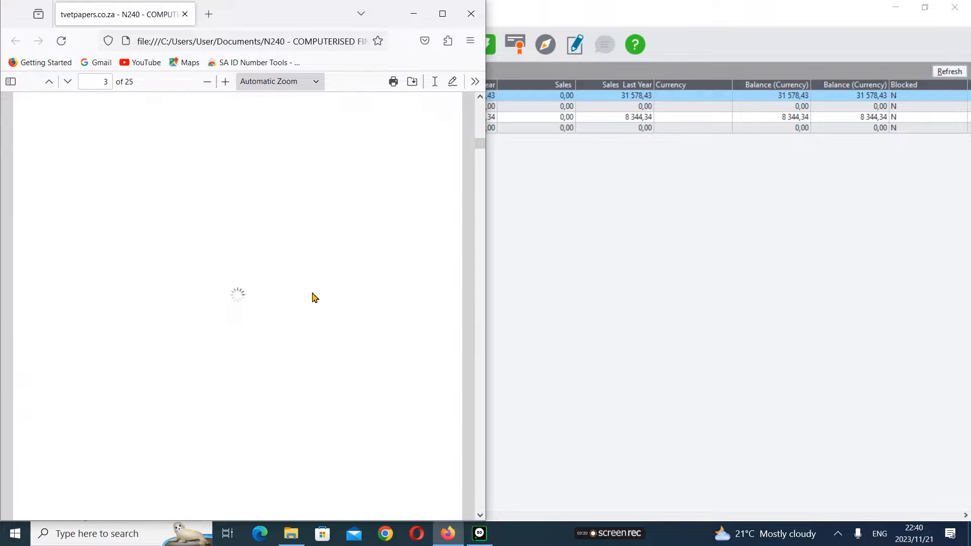
{"action": "scroll", "coordinate": [482, 188], "scroll_direction": "down", "scroll_amount": 3}
{"action": "left_click_drag", "start_coordinate": [482, 188], "coordinate": [502, 425]}
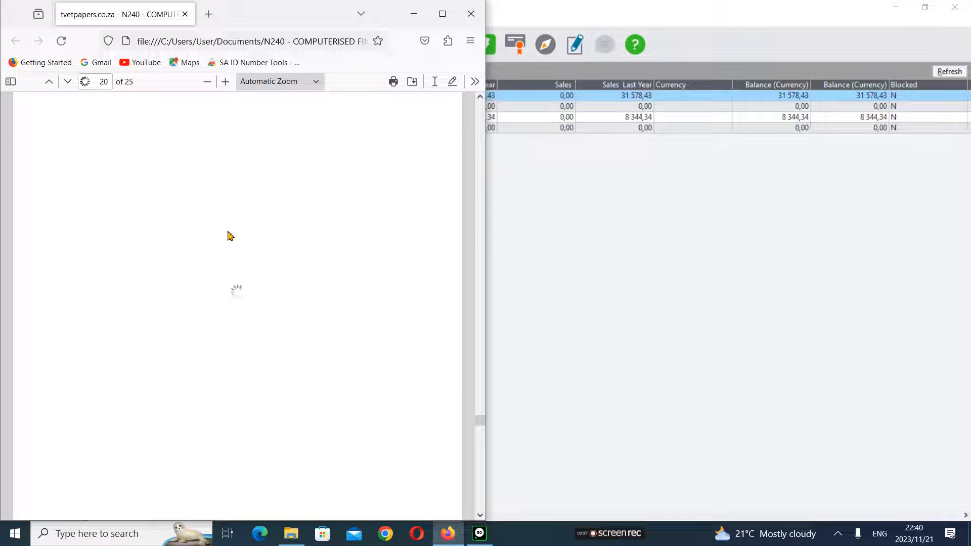
{"action": "scroll", "coordinate": [230, 236], "scroll_direction": "down", "scroll_amount": 5}
{"action": "scroll", "coordinate": [228, 235], "scroll_direction": "down", "scroll_amount": 7}
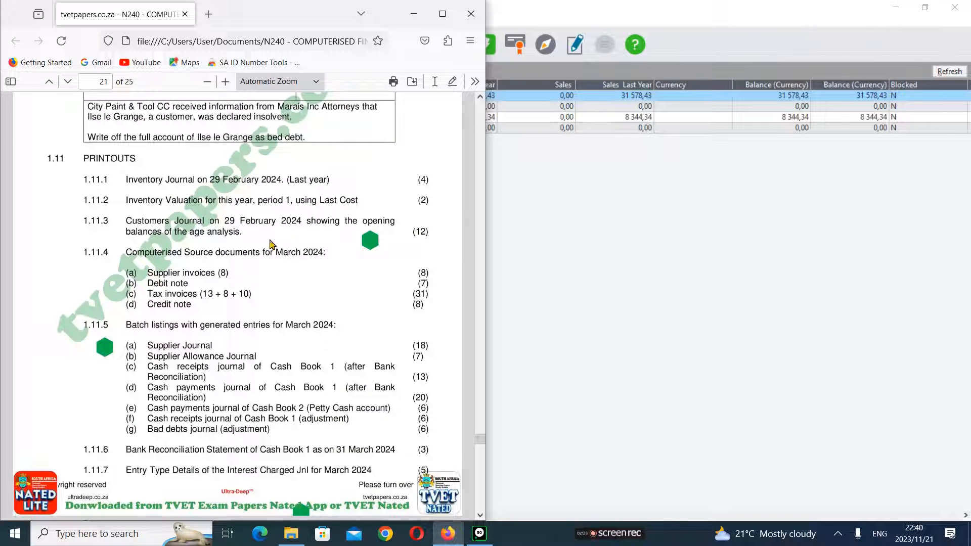
{"action": "scroll", "coordinate": [272, 315], "scroll_direction": "down", "scroll_amount": 1}
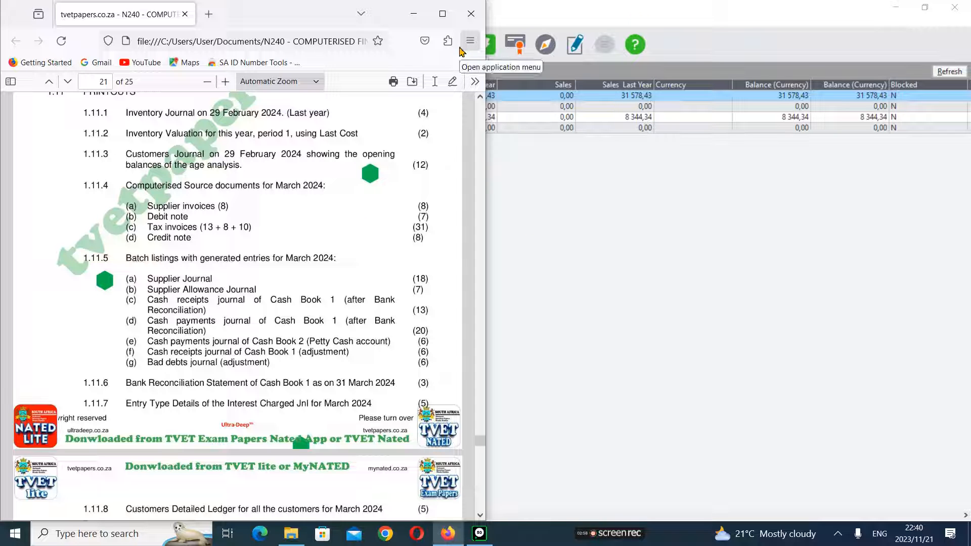
{"action": "left_click", "coordinate": [658, 11]}
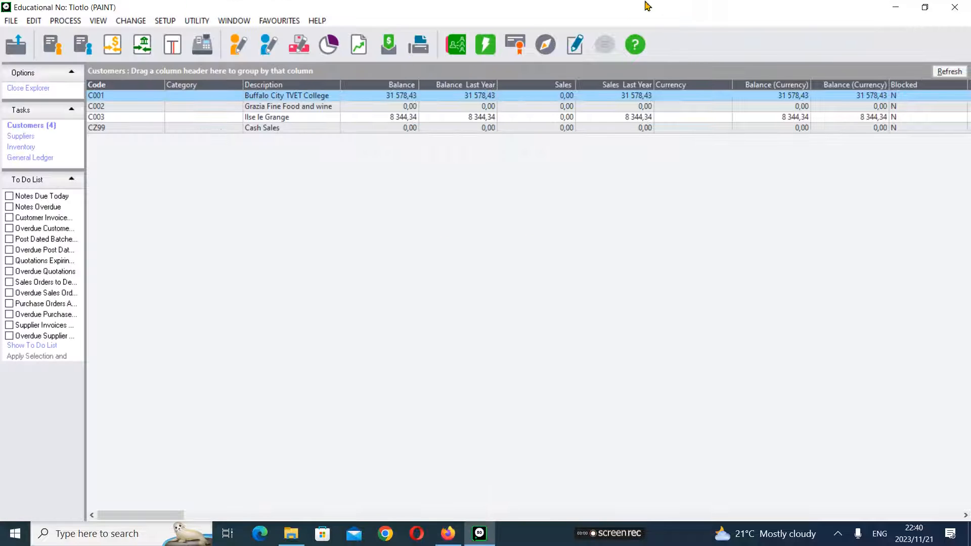
- Open Process Cash Books for 8400/000 BANK without bank feeds, on the Receipts side
{"action": "left_click", "coordinate": [78, 24]}
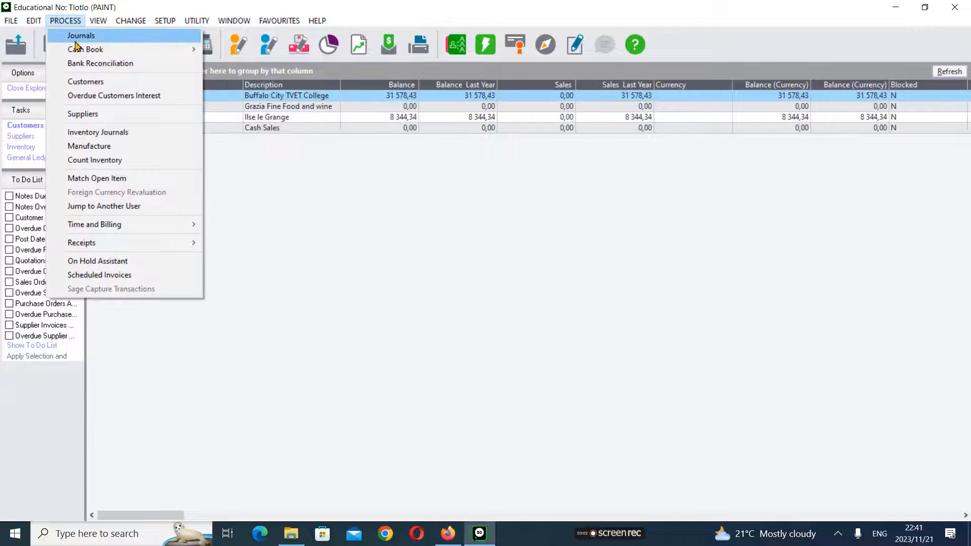
{"action": "mouse_move", "coordinate": [156, 49]}
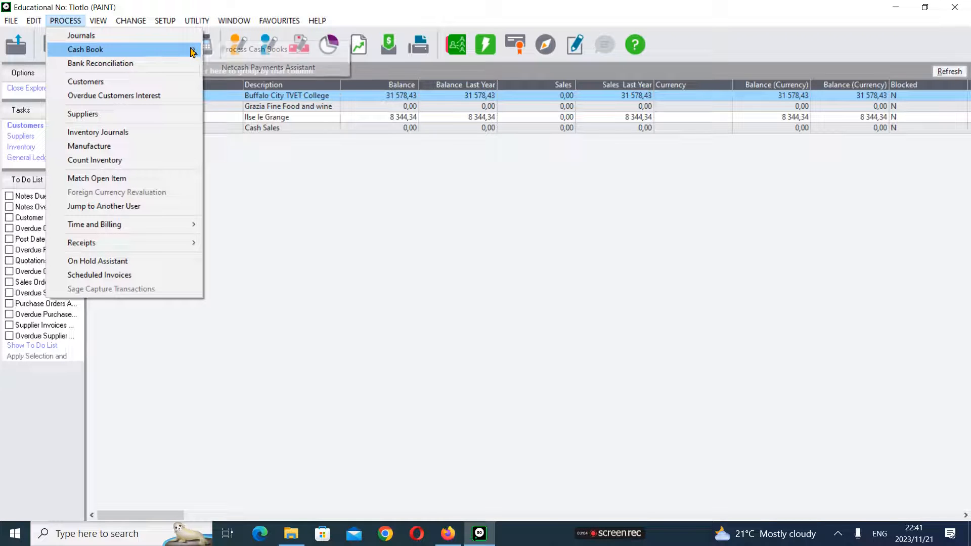
{"action": "left_click", "coordinate": [236, 51]}
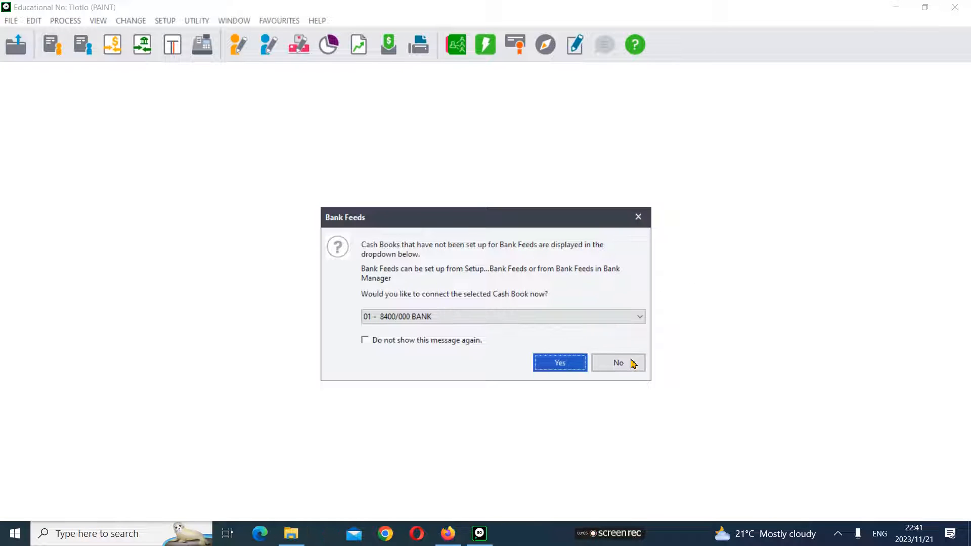
{"action": "left_click", "coordinate": [617, 362]}
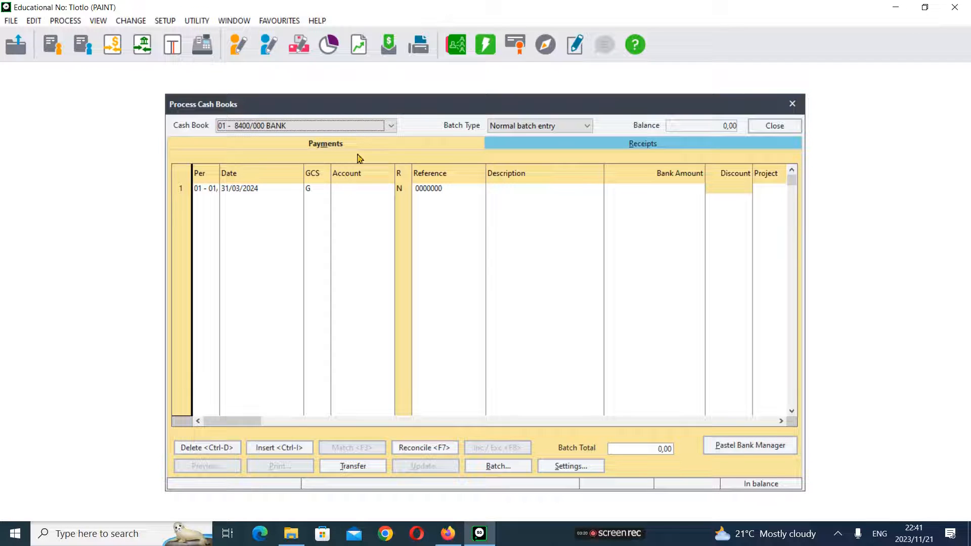
{"action": "left_click", "coordinate": [555, 146]}
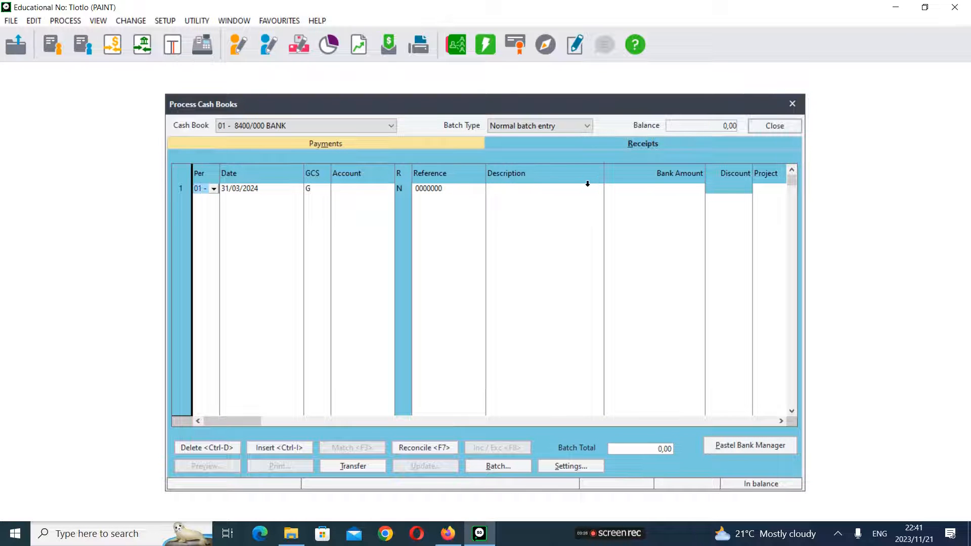
- Keep 01 - 8400/000 BANK as the chosen cash book, then bring the exam paper back up
{"action": "left_click", "coordinate": [291, 127]}
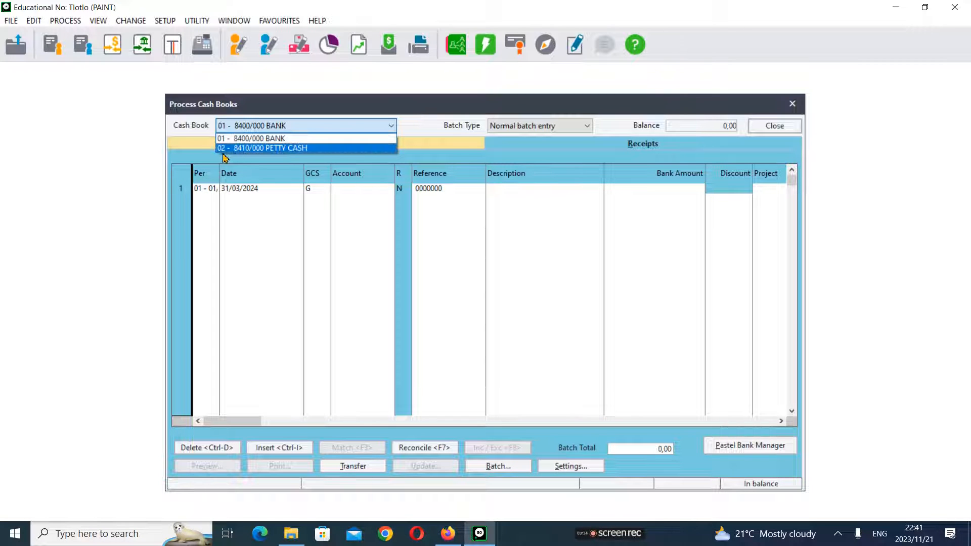
{"action": "left_click", "coordinate": [297, 138]}
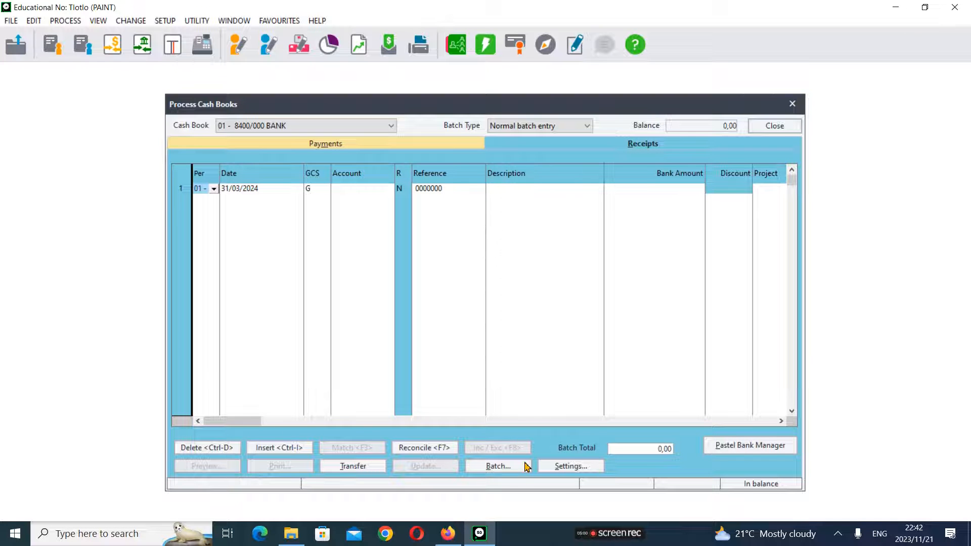
{"action": "left_click", "coordinate": [448, 532]}
- Scroll the exam paper to section 1.9.2, the Cash Book 1 receipts and payments instructions
{"action": "scroll", "coordinate": [410, 254], "scroll_direction": "up", "scroll_amount": 15}
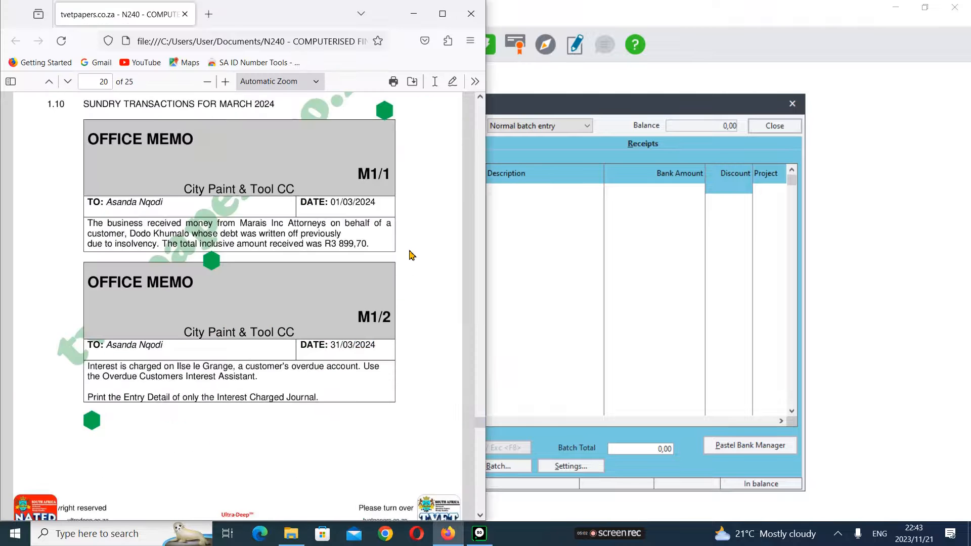
{"action": "scroll", "coordinate": [410, 255], "scroll_direction": "up", "scroll_amount": 20}
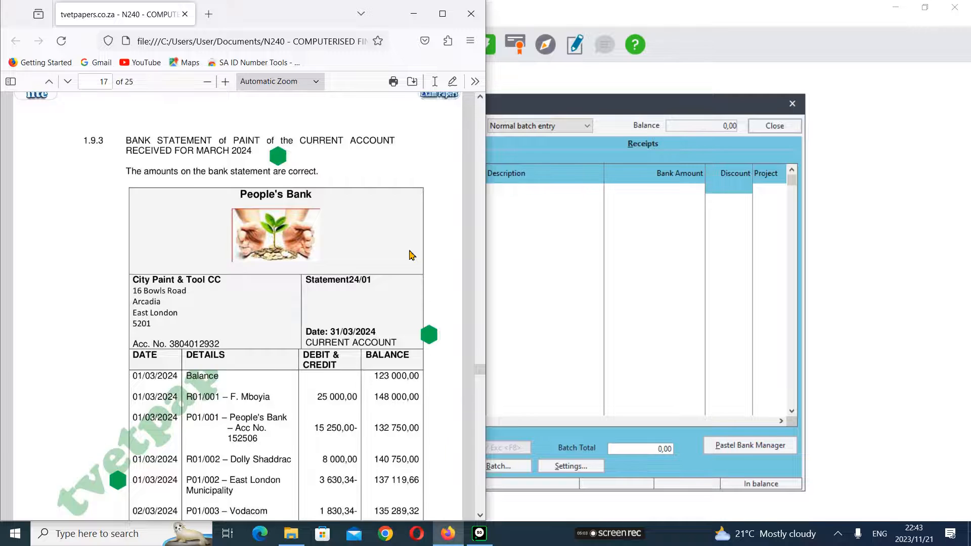
{"action": "scroll", "coordinate": [410, 254], "scroll_direction": "up", "scroll_amount": 10}
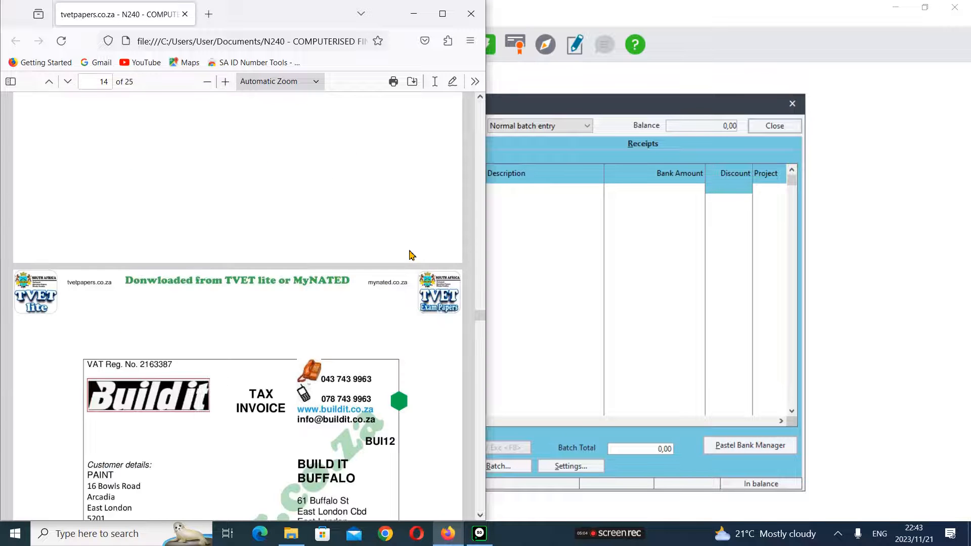
{"action": "scroll", "coordinate": [408, 238], "scroll_direction": "down", "scroll_amount": 15}
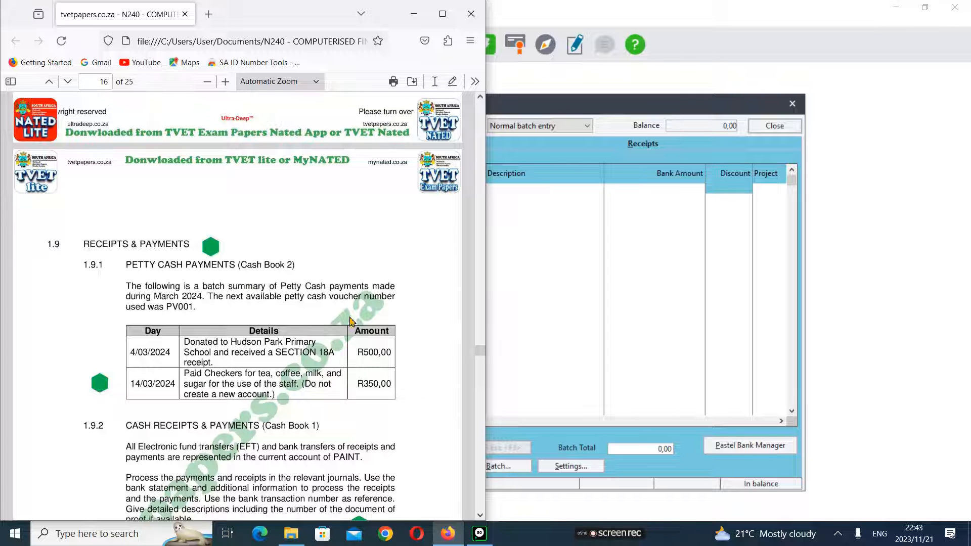
{"action": "scroll", "coordinate": [333, 318], "scroll_direction": "down", "scroll_amount": 5}
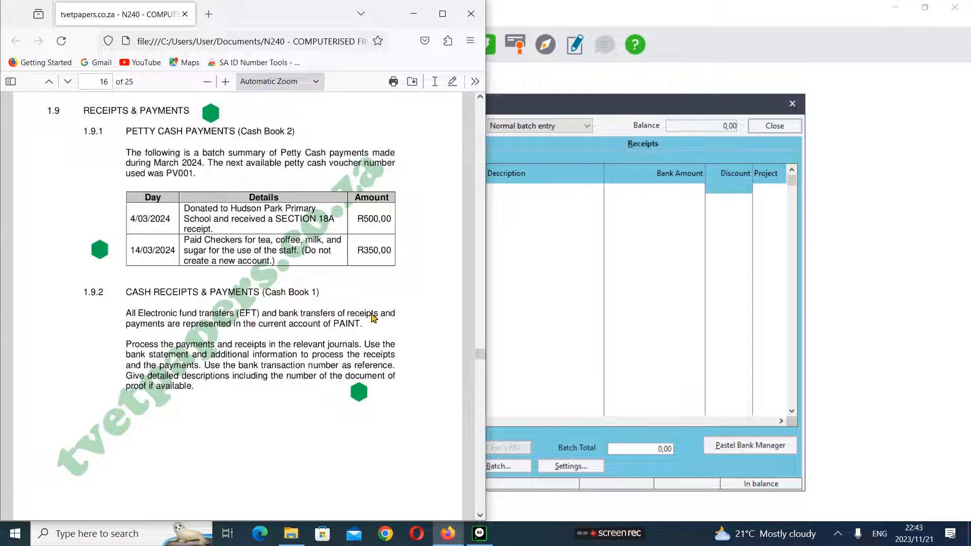
{"action": "scroll", "coordinate": [151, 283], "scroll_direction": "down", "scroll_amount": 3}
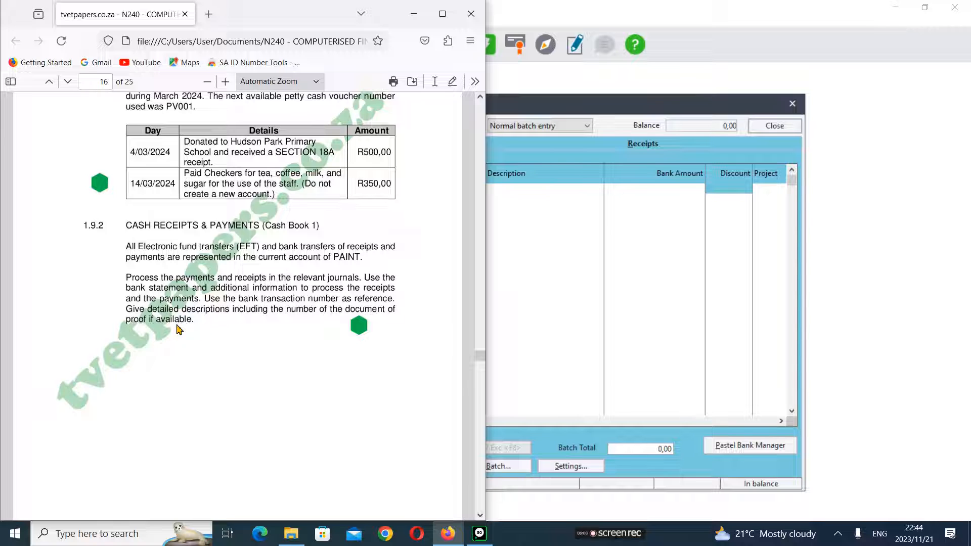
- Read receipts R01/001–R01/007 on pages 18–19, then return to the cash book batch
{"action": "scroll", "coordinate": [297, 271], "scroll_direction": "down", "scroll_amount": 8}
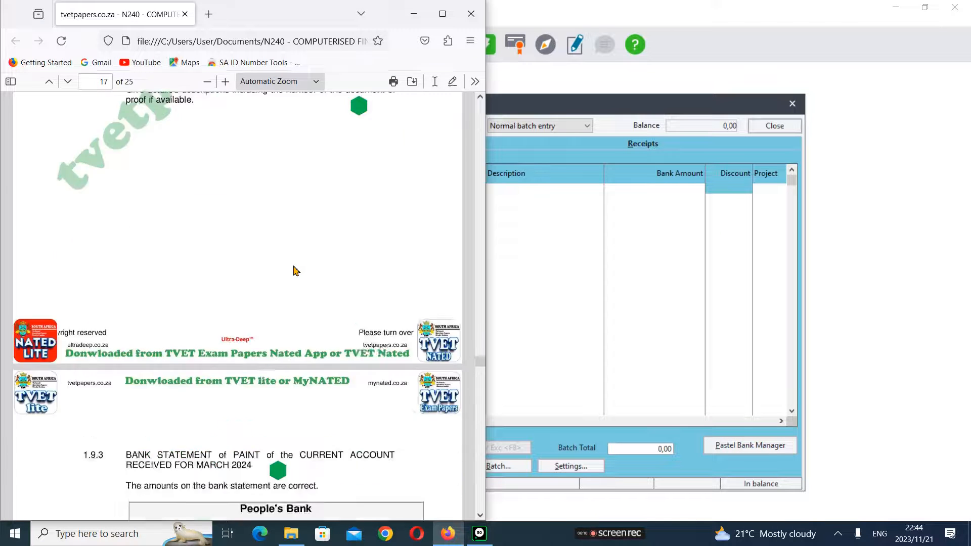
{"action": "scroll", "coordinate": [298, 273], "scroll_direction": "up", "scroll_amount": 2}
{"action": "scroll", "coordinate": [304, 307], "scroll_direction": "down", "scroll_amount": 4}
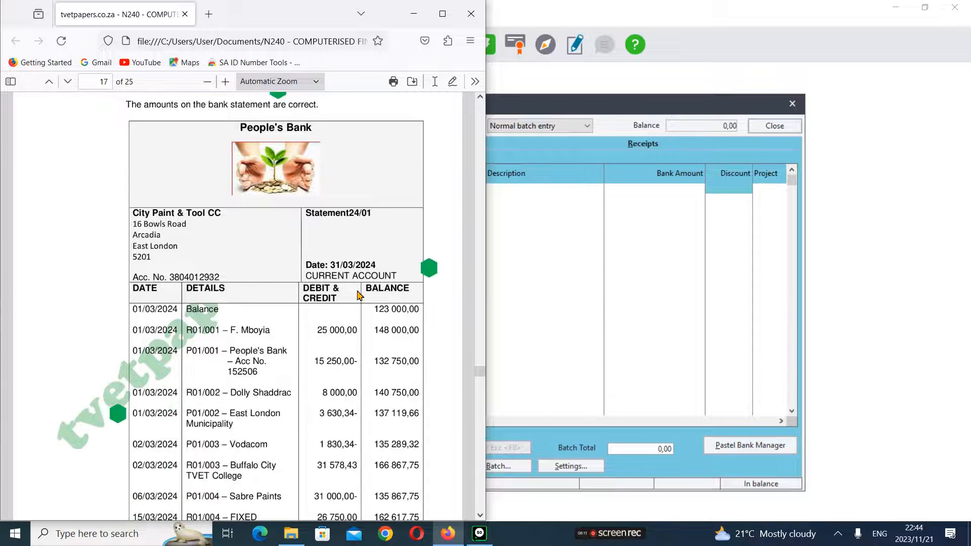
{"action": "scroll", "coordinate": [261, 297], "scroll_direction": "up", "scroll_amount": 3}
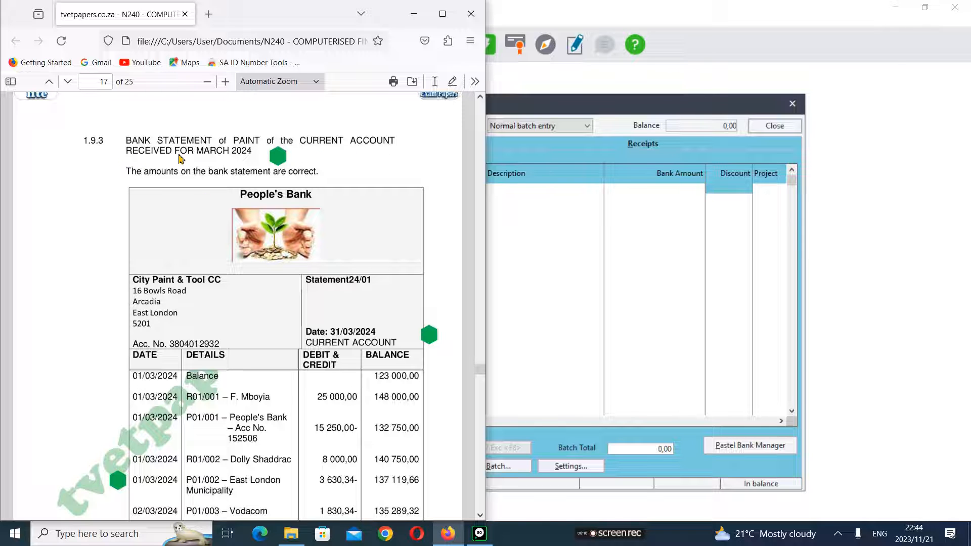
{"action": "scroll", "coordinate": [221, 324], "scroll_direction": "down", "scroll_amount": 2}
{"action": "scroll", "coordinate": [293, 331], "scroll_direction": "down", "scroll_amount": 3}
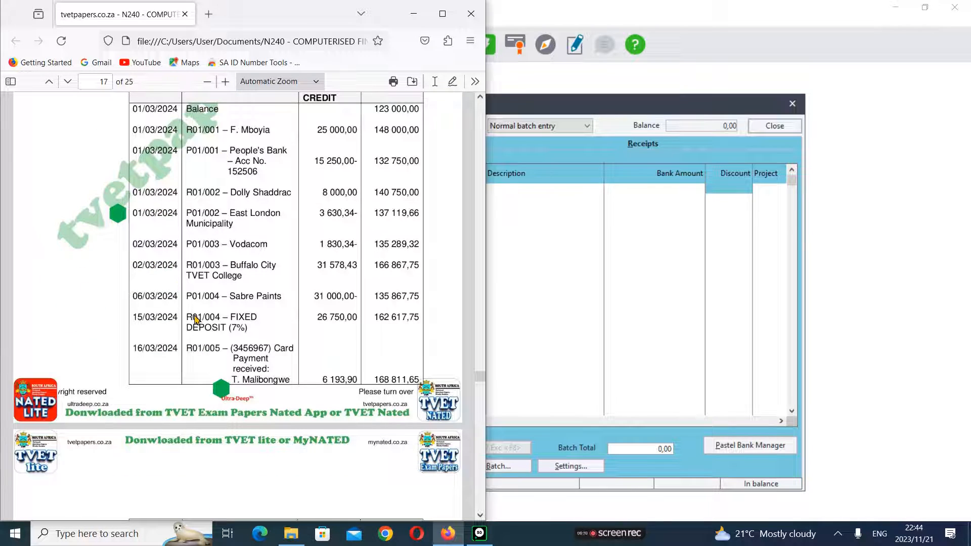
{"action": "scroll", "coordinate": [338, 240], "scroll_direction": "up", "scroll_amount": 1}
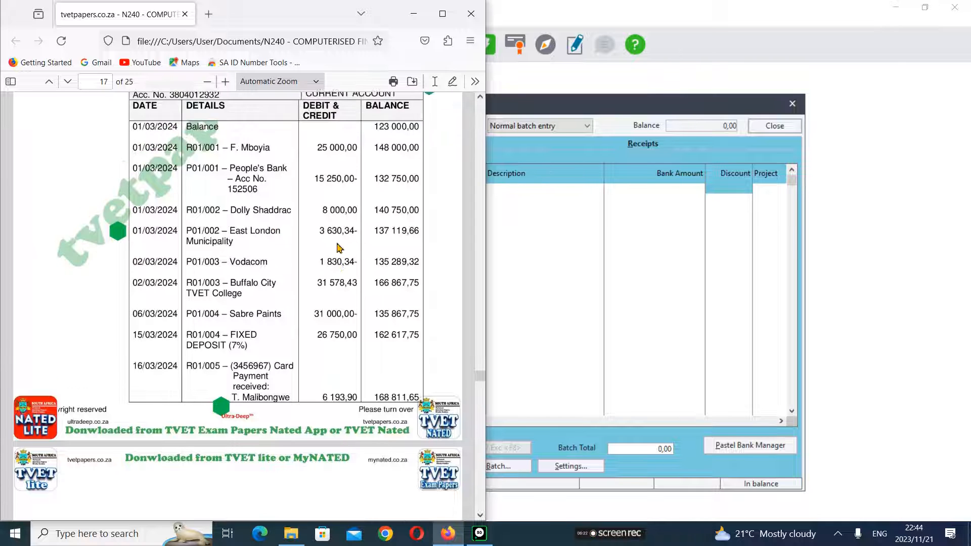
{"action": "scroll", "coordinate": [338, 245], "scroll_direction": "down", "scroll_amount": 2}
{"action": "scroll", "coordinate": [337, 248], "scroll_direction": "down", "scroll_amount": 9}
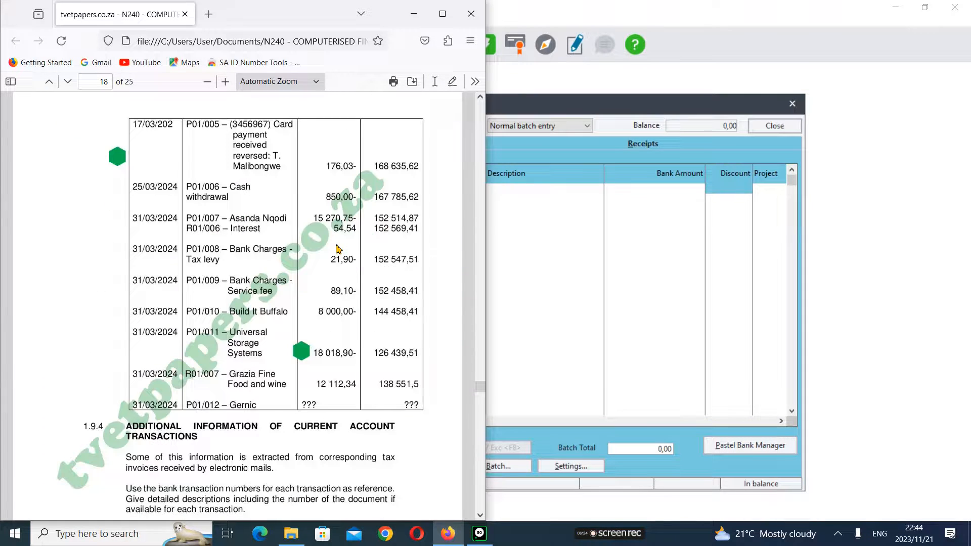
{"action": "scroll", "coordinate": [338, 246], "scroll_direction": "down", "scroll_amount": 1}
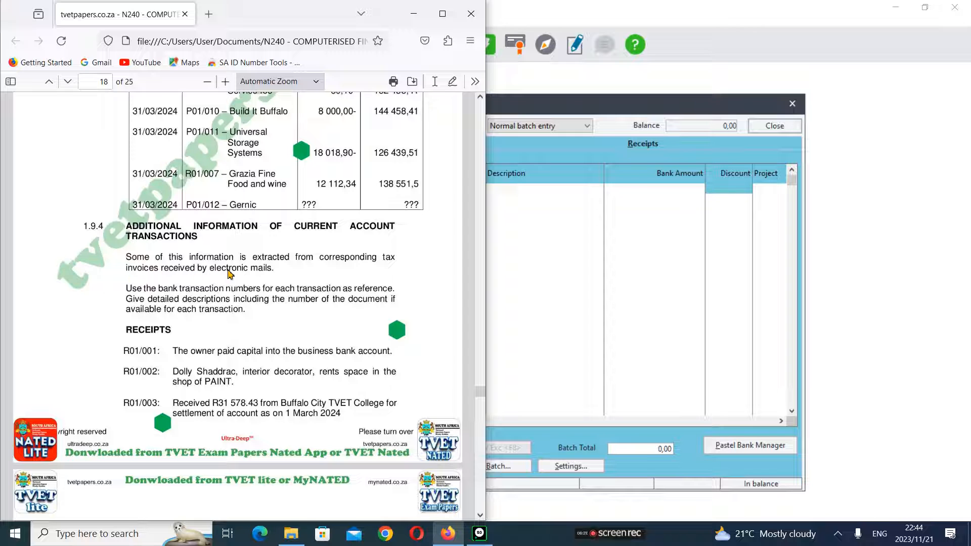
{"action": "scroll", "coordinate": [359, 269], "scroll_direction": "up", "scroll_amount": 10}
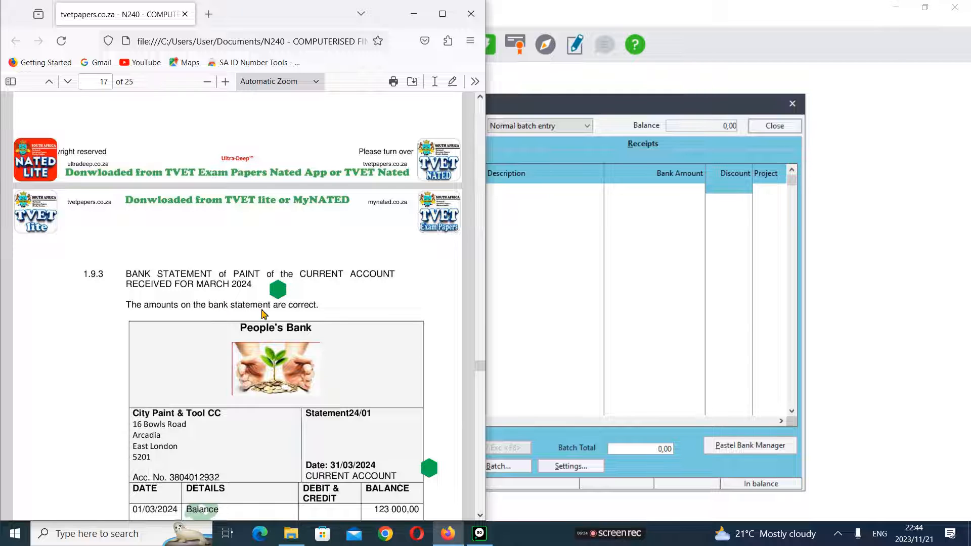
{"action": "scroll", "coordinate": [312, 319], "scroll_direction": "down", "scroll_amount": 14}
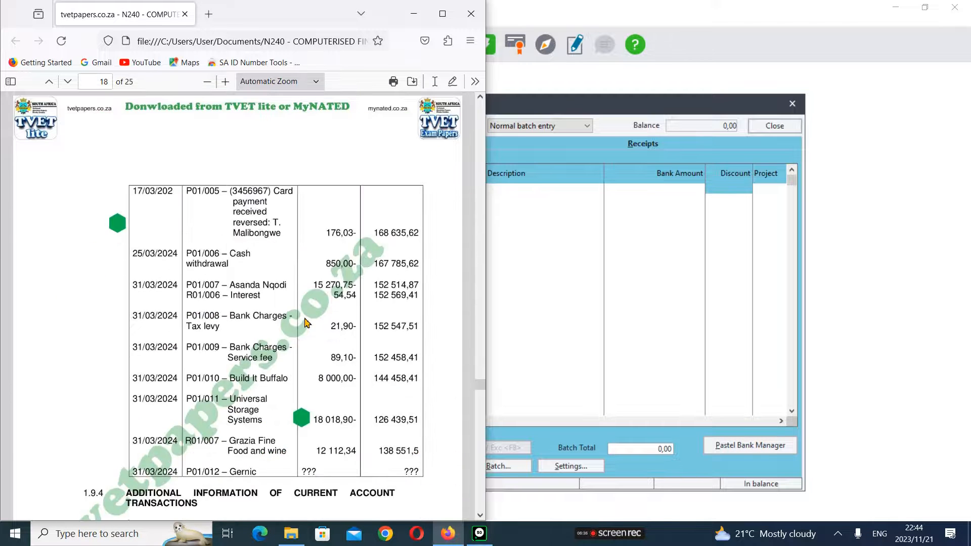
{"action": "scroll", "coordinate": [224, 330], "scroll_direction": "up", "scroll_amount": 7}
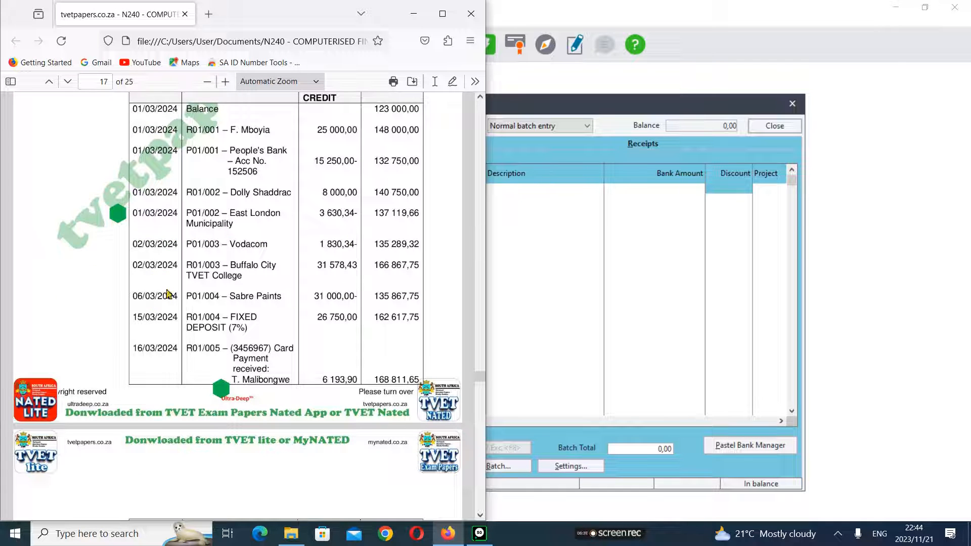
{"action": "scroll", "coordinate": [288, 299], "scroll_direction": "down", "scroll_amount": 10}
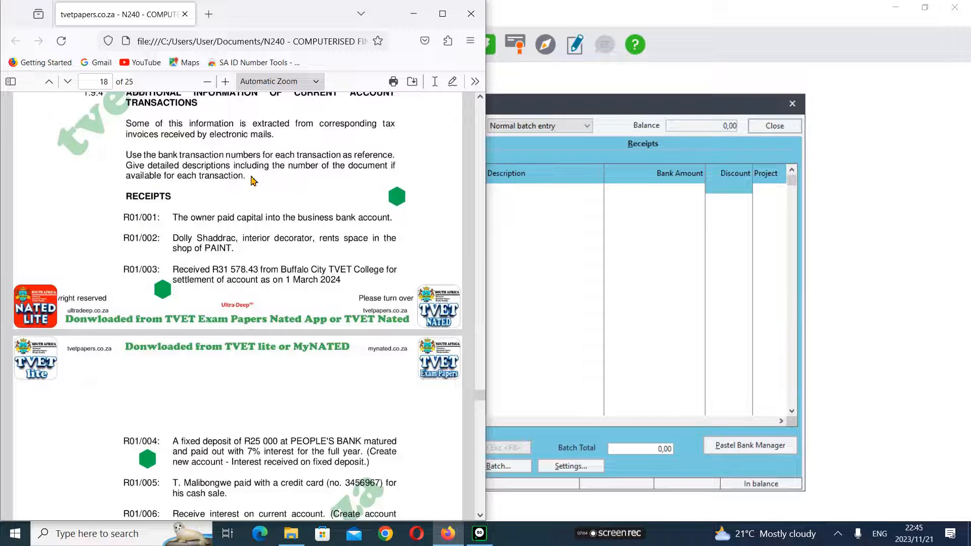
{"action": "scroll", "coordinate": [252, 179], "scroll_direction": "down", "scroll_amount": 3}
{"action": "scroll", "coordinate": [255, 239], "scroll_direction": "down", "scroll_amount": 2}
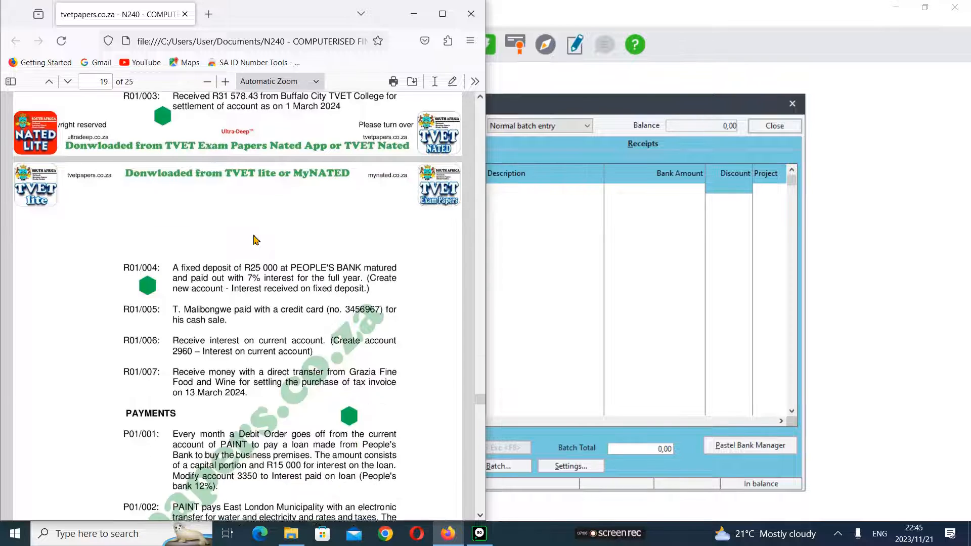
{"action": "scroll", "coordinate": [255, 242], "scroll_direction": "down", "scroll_amount": 2}
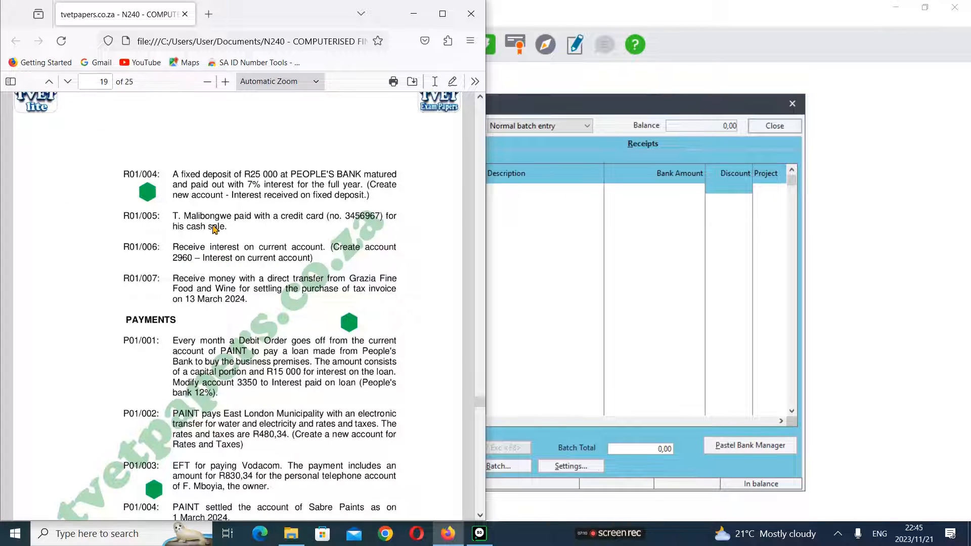
{"action": "scroll", "coordinate": [214, 229], "scroll_direction": "down", "scroll_amount": 7}
{"action": "scroll", "coordinate": [226, 253], "scroll_direction": "up", "scroll_amount": 11}
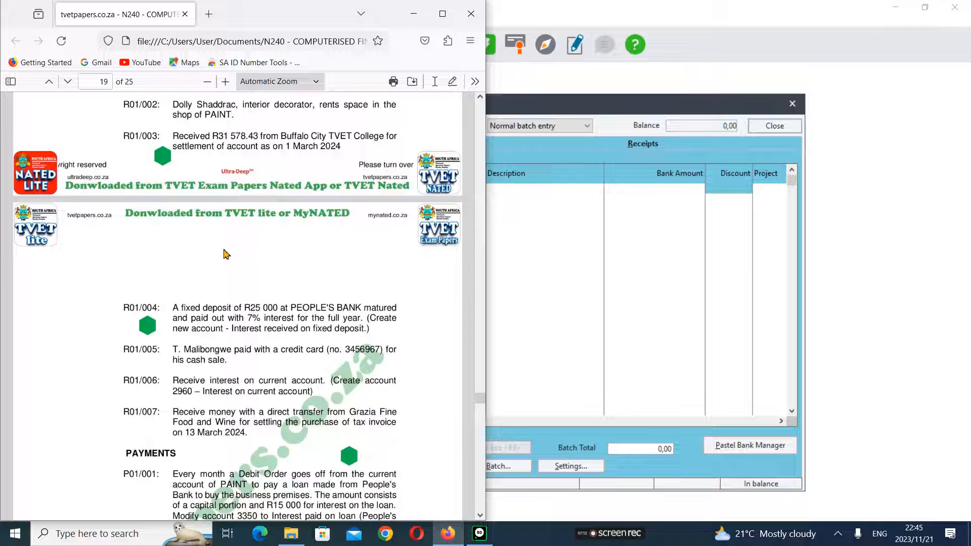
{"action": "scroll", "coordinate": [226, 253], "scroll_direction": "up", "scroll_amount": 2}
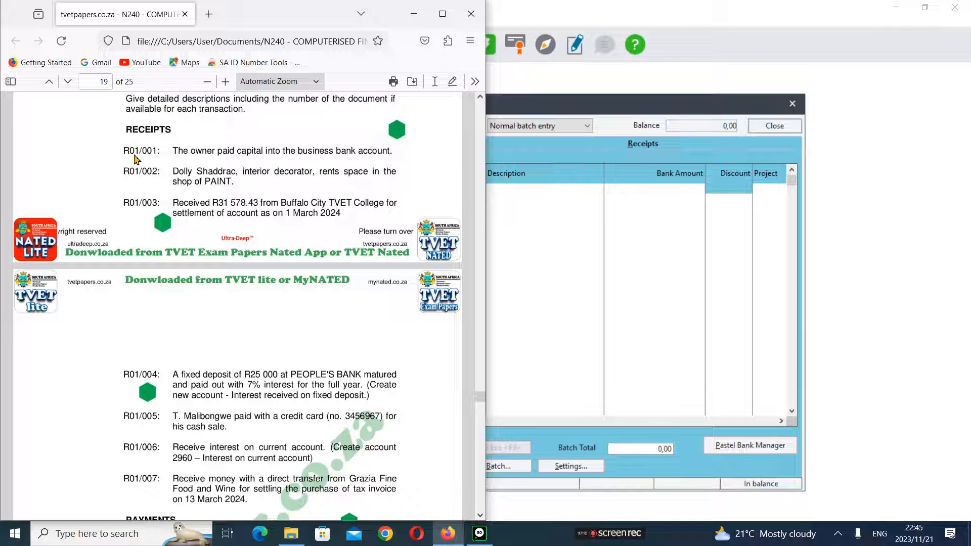
{"action": "scroll", "coordinate": [162, 282], "scroll_direction": "down", "scroll_amount": 1}
{"action": "scroll", "coordinate": [162, 281], "scroll_direction": "down", "scroll_amount": 3}
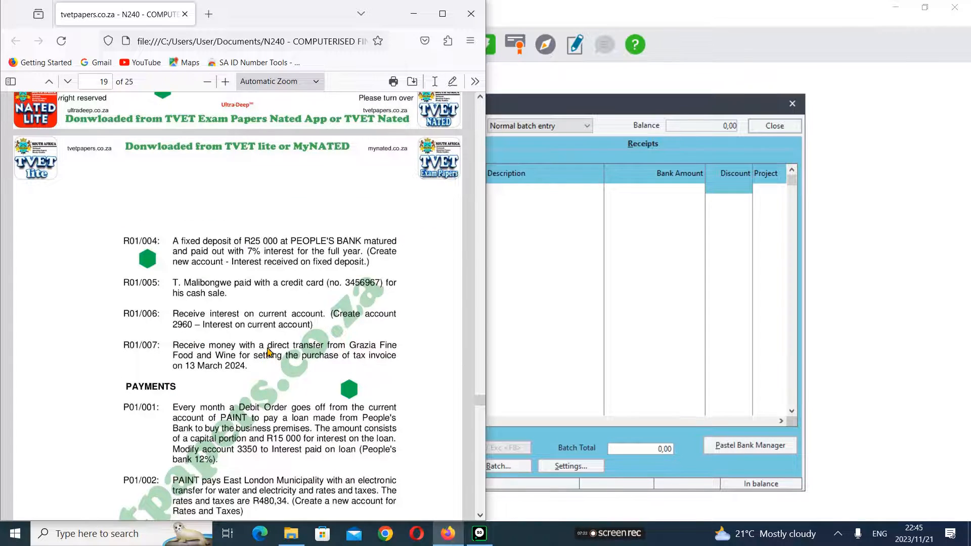
{"action": "scroll", "coordinate": [268, 352], "scroll_direction": "up", "scroll_amount": 7}
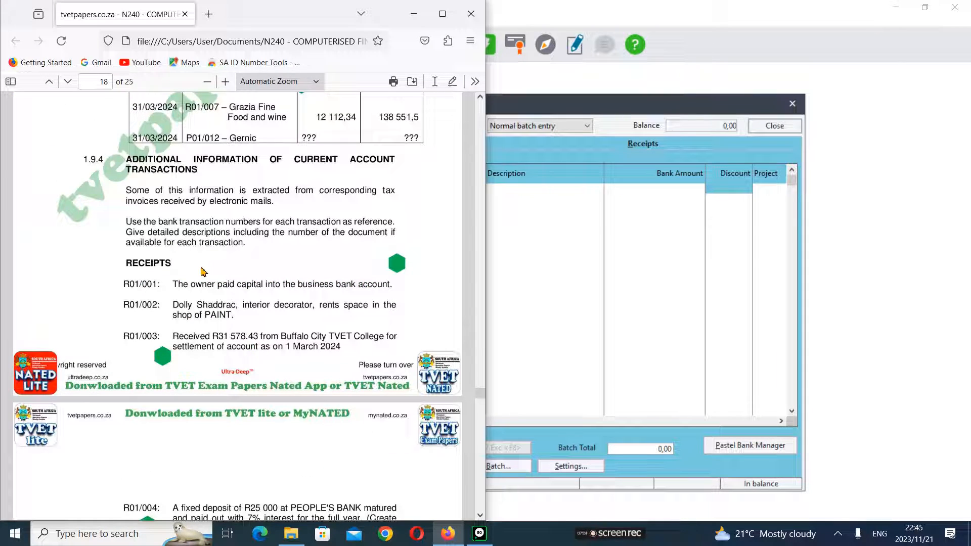
{"action": "left_click", "coordinate": [585, 123]}
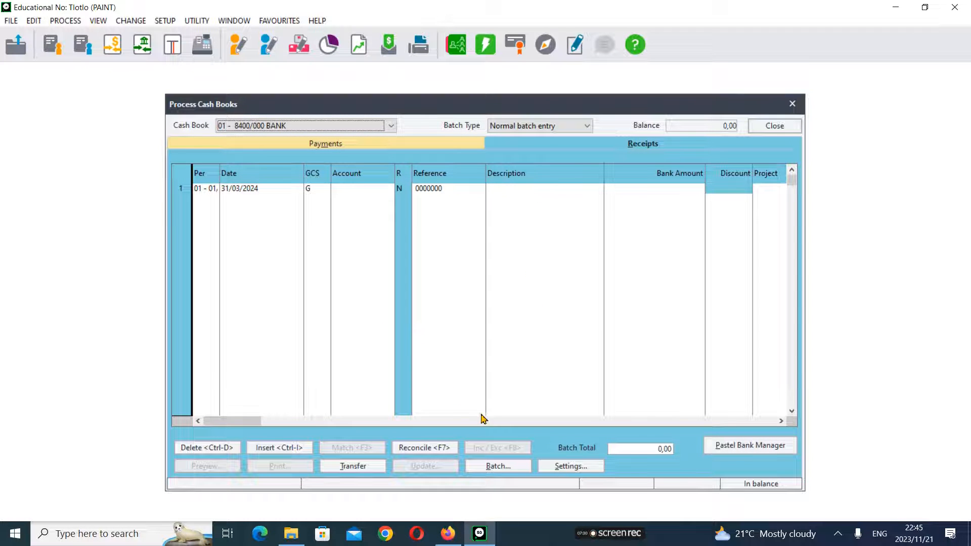
- Enable tax processing with 01 - Vat - Standard rated (15,00%) as default, entered Inclusive
{"action": "left_click", "coordinate": [597, 470]}
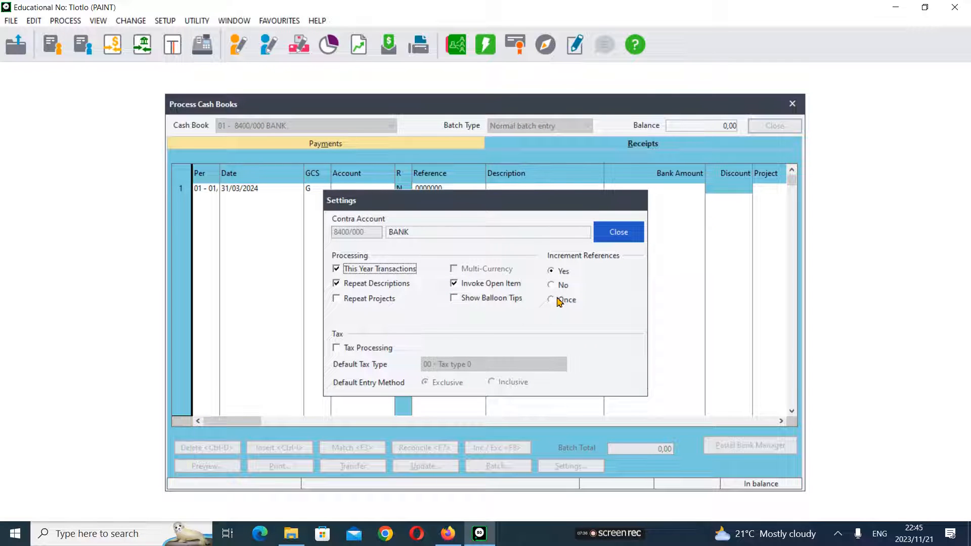
{"action": "left_click", "coordinate": [345, 349]}
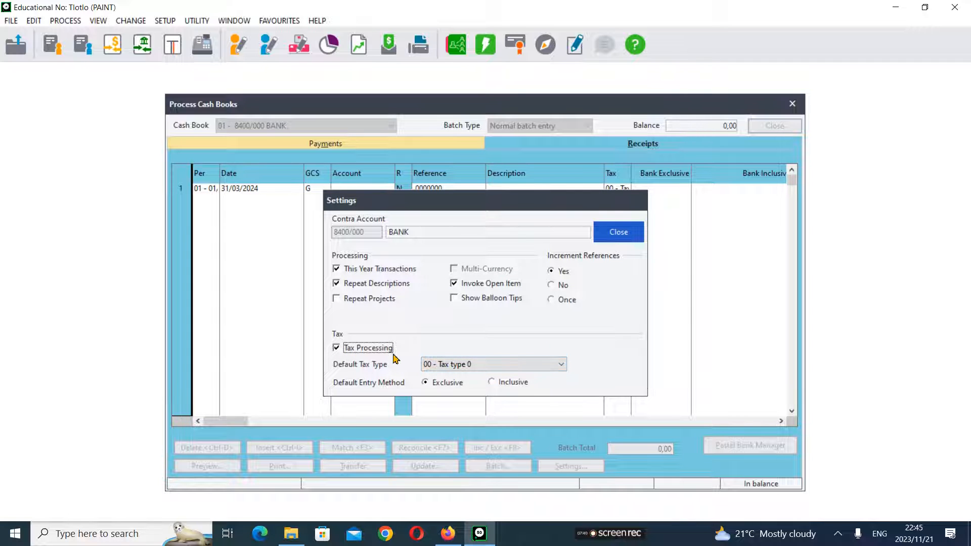
{"action": "left_click", "coordinate": [561, 365]}
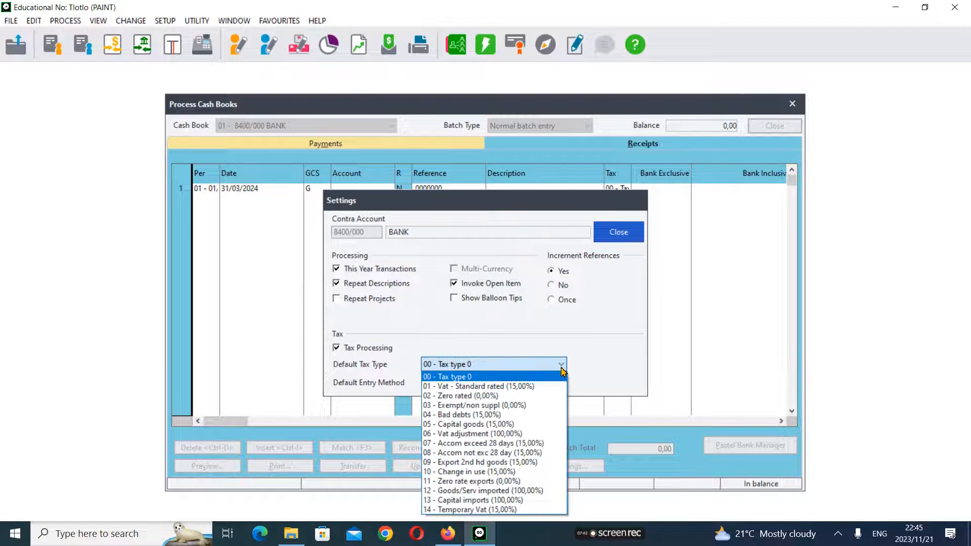
{"action": "left_click", "coordinate": [533, 386]}
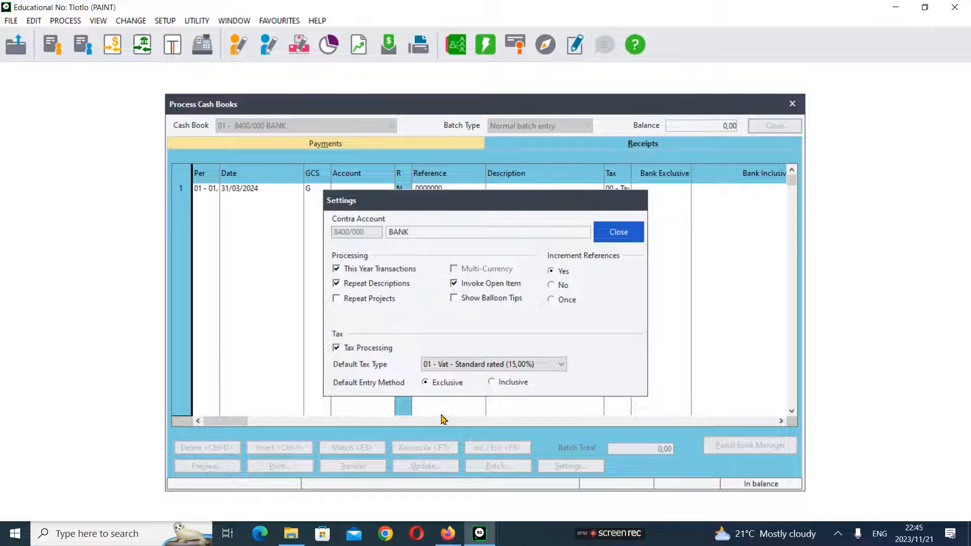
{"action": "left_click", "coordinate": [494, 384]}
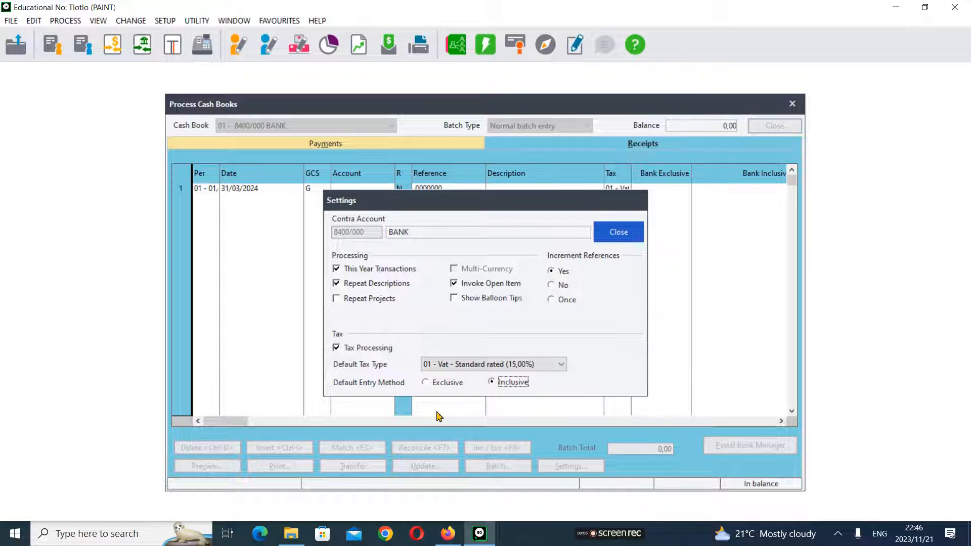
{"action": "left_click", "coordinate": [447, 533]}
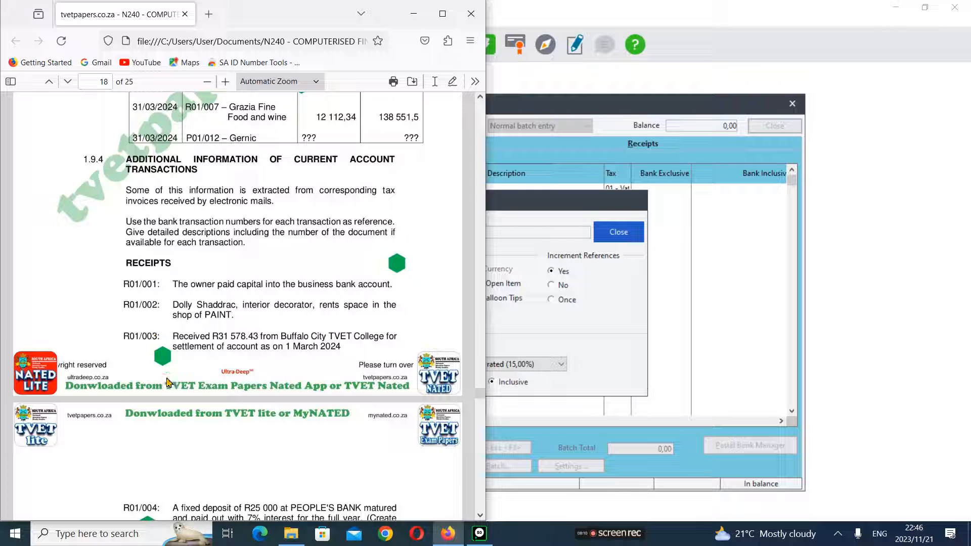
{"action": "left_click", "coordinate": [414, 14]}
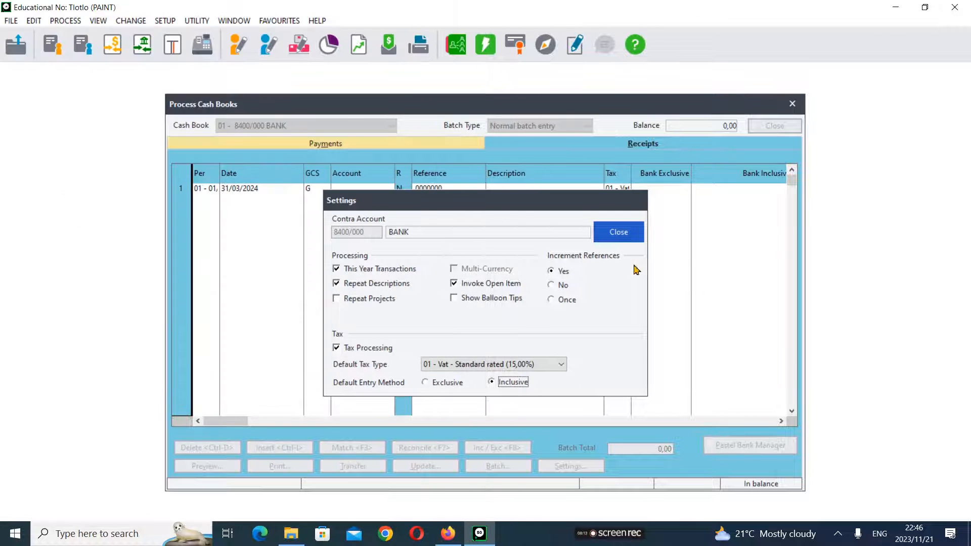
- Close the batch settings and check City Paint & Tool's March 2024 bank statement on page 17
{"action": "left_click", "coordinate": [635, 237]}
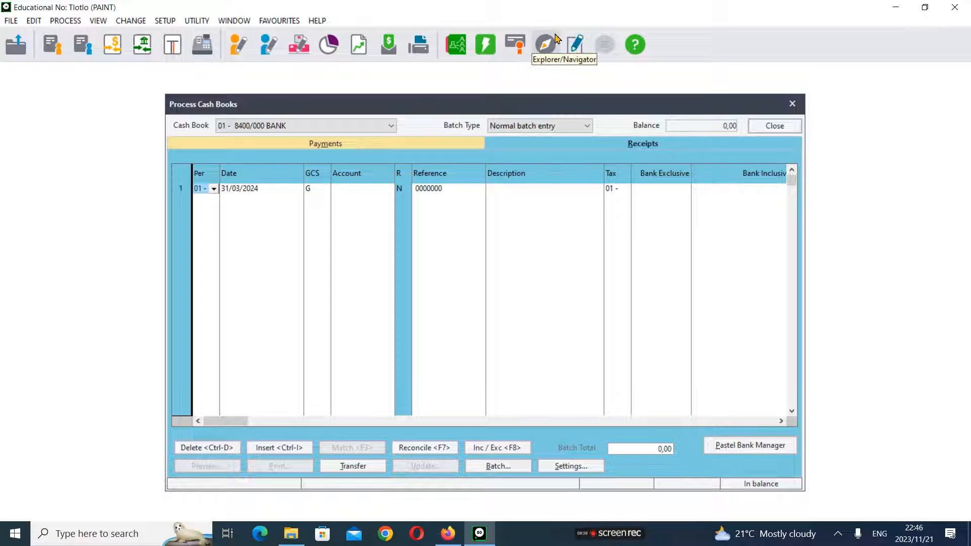
{"action": "left_click", "coordinate": [448, 533]}
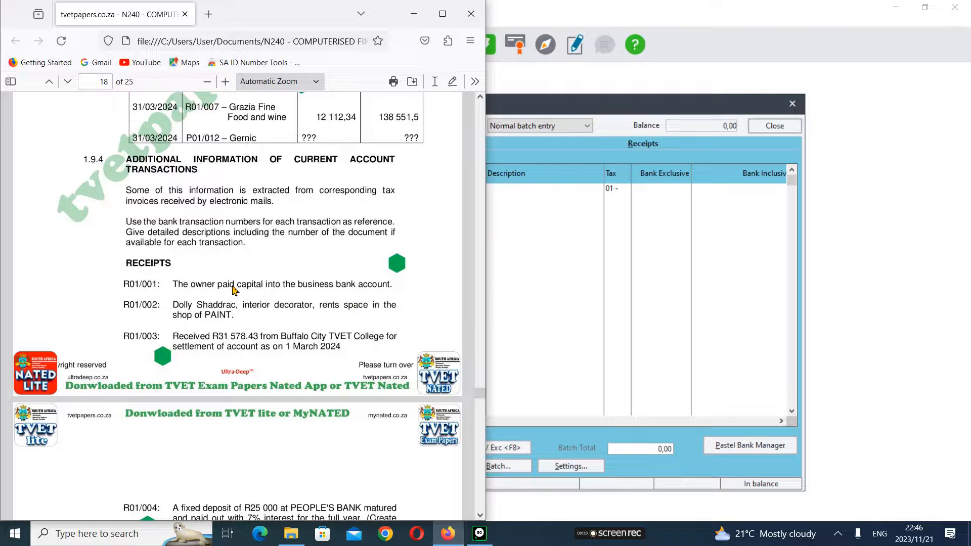
{"action": "scroll", "coordinate": [81, 234], "scroll_direction": "down", "scroll_amount": 3}
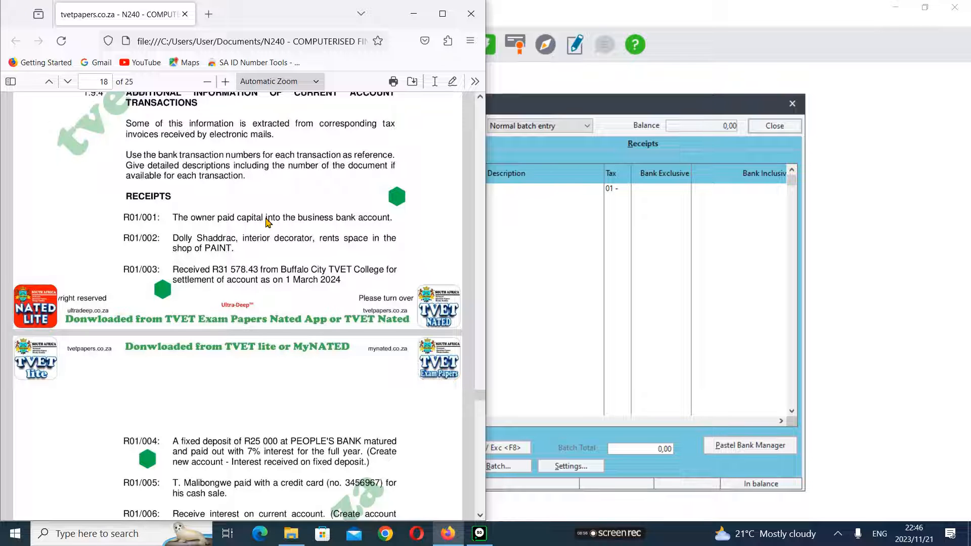
{"action": "scroll", "coordinate": [266, 221], "scroll_direction": "up", "scroll_amount": 5}
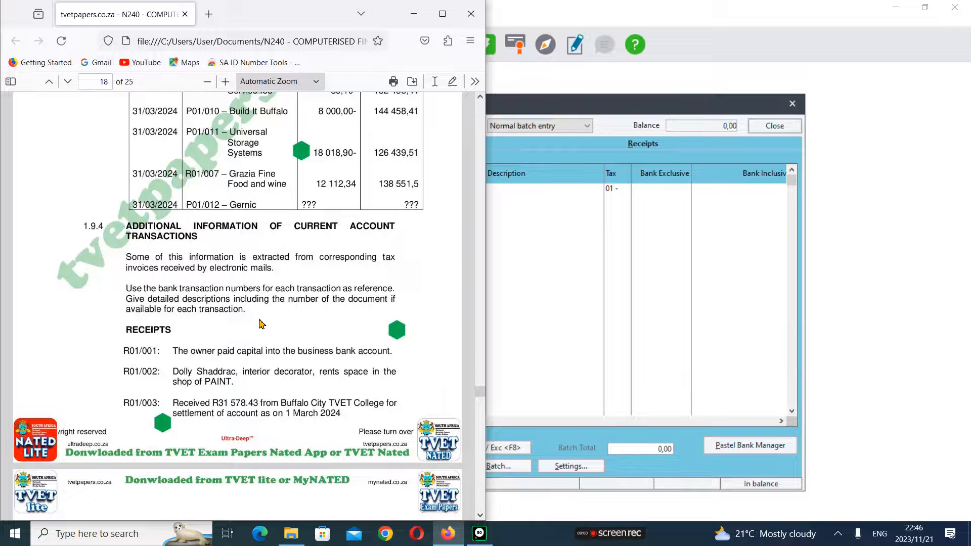
{"action": "scroll", "coordinate": [268, 318], "scroll_direction": "up", "scroll_amount": 20}
{"action": "scroll", "coordinate": [268, 319], "scroll_direction": "up", "scroll_amount": 4}
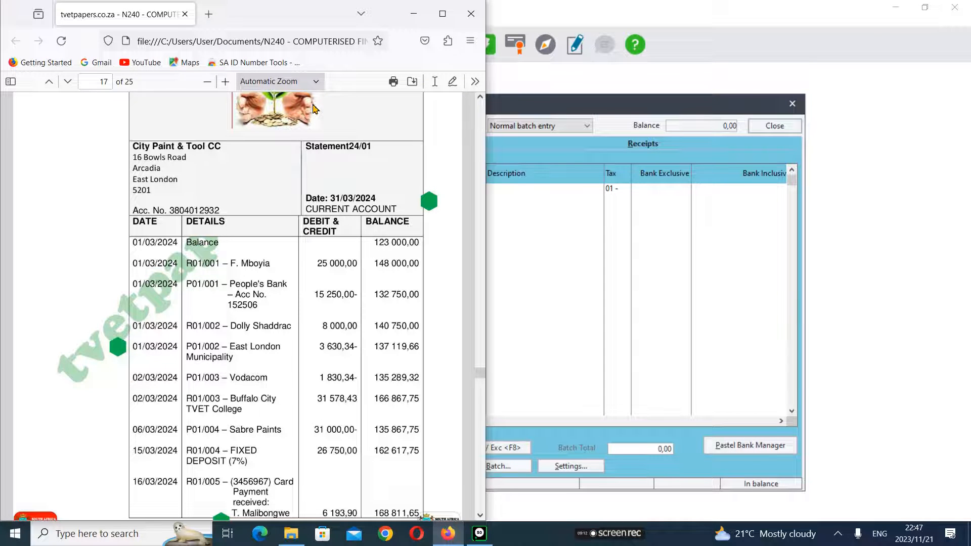
{"action": "left_click", "coordinate": [414, 14]}
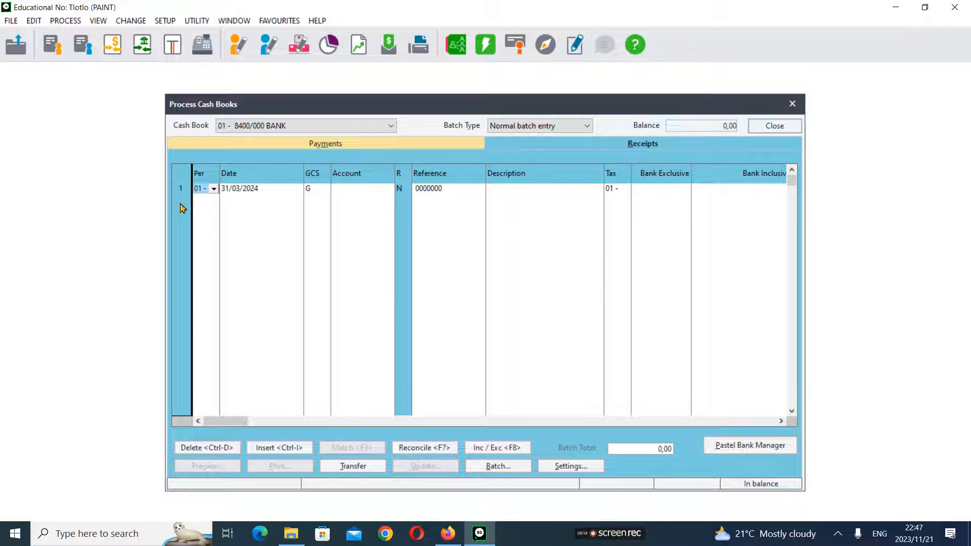
- Give receipt line 1 period 01 and the date 01/03/2024
{"action": "left_click", "coordinate": [214, 189]}
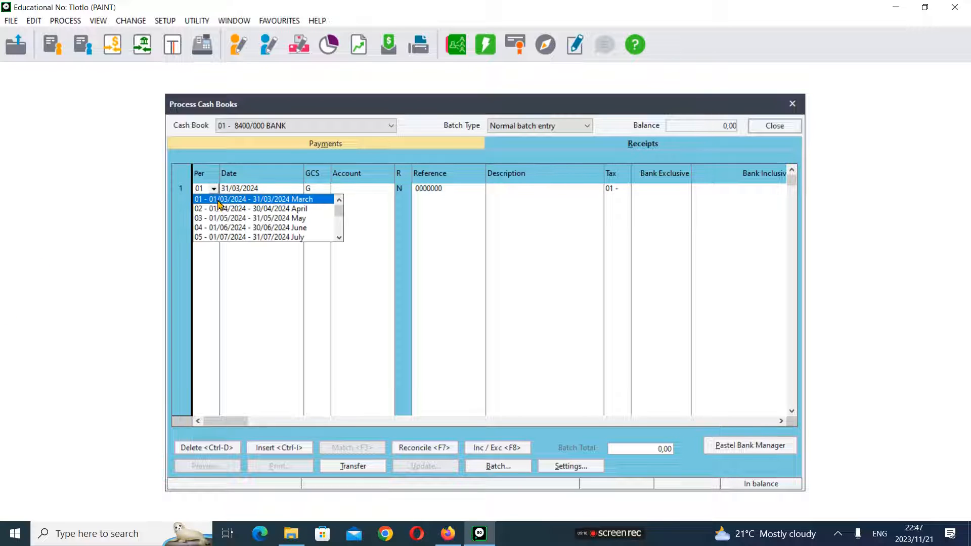
{"action": "left_click", "coordinate": [219, 201]}
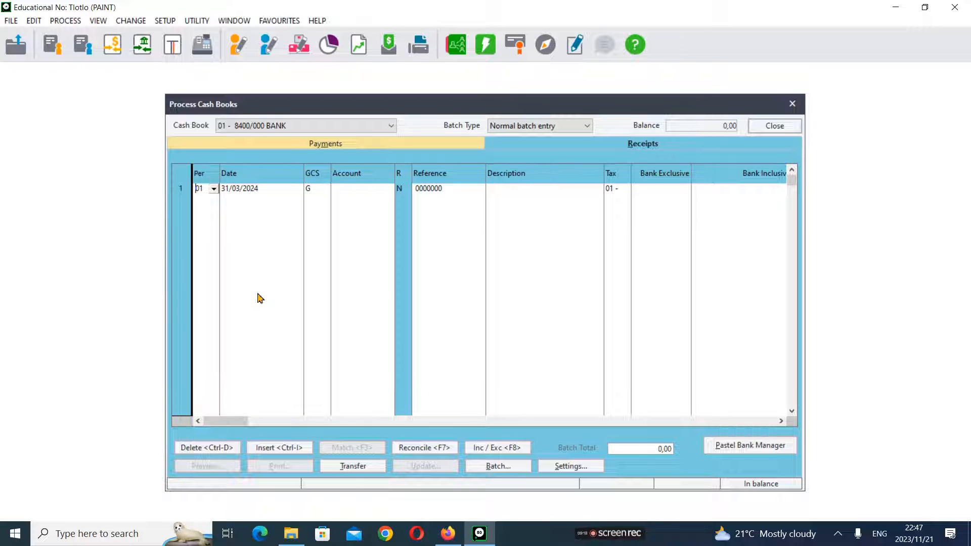
{"action": "key", "text": "Tab"}
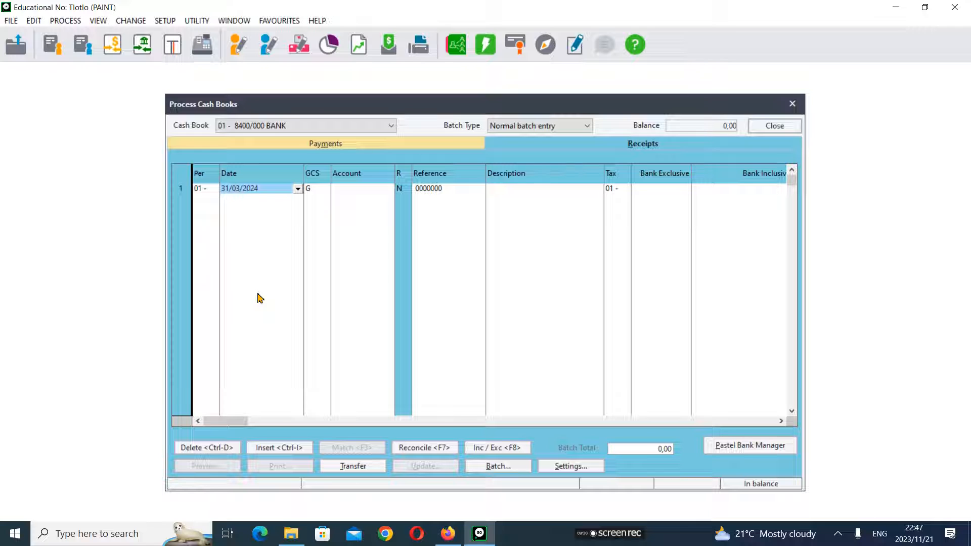
{"action": "type", "text": "01"}
{"action": "key", "text": "Tab"}
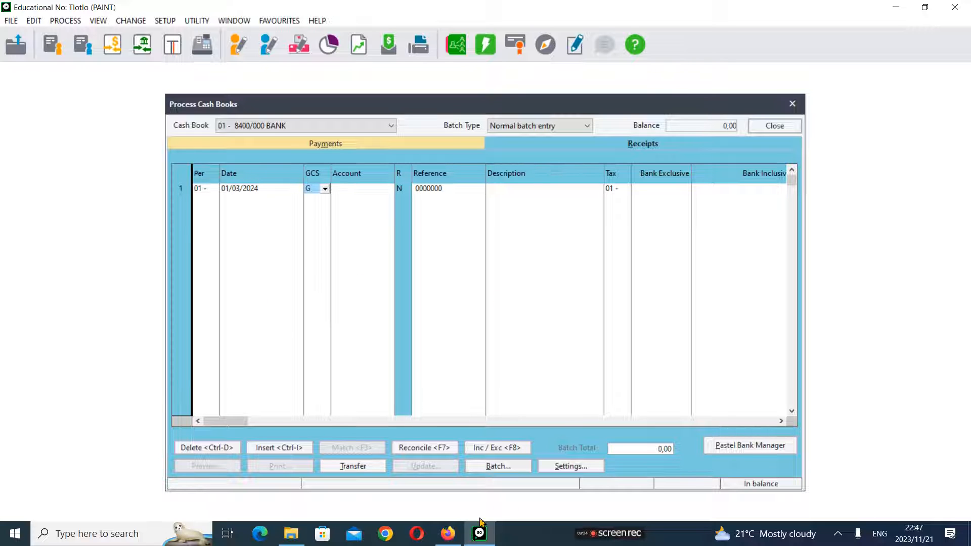
{"action": "mouse_move", "coordinate": [448, 534]}
{"action": "mouse_move", "coordinate": [450, 491]}
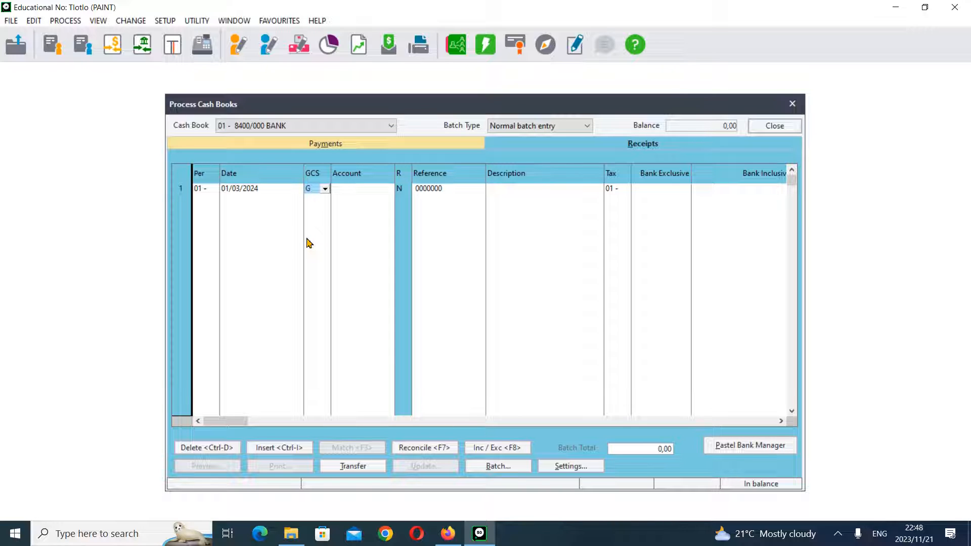
- Set line 1's GL account to Capital 5100/000 via the account lookup
{"action": "key", "text": "Return"}
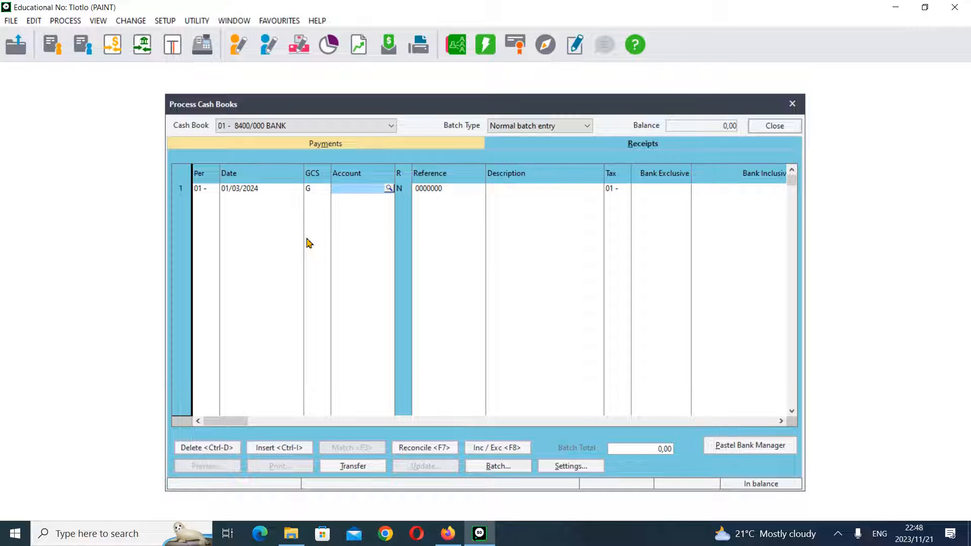
{"action": "key", "text": "Return"}
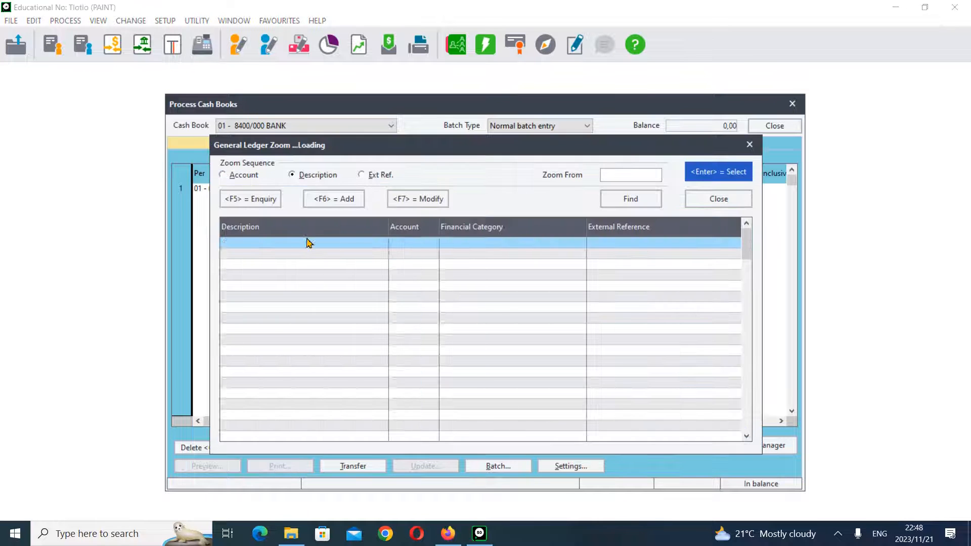
{"action": "type", "text": "ca"}
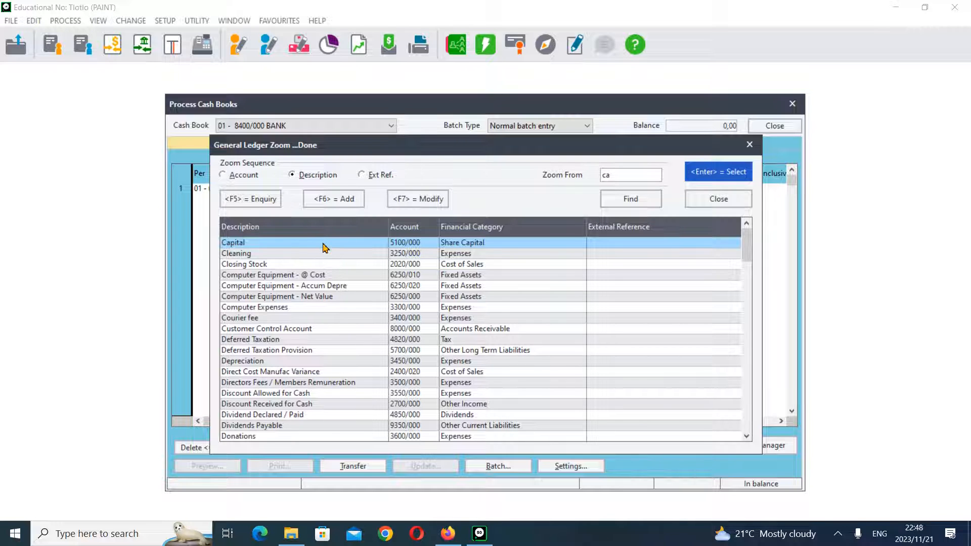
{"action": "double_click", "coordinate": [324, 248]}
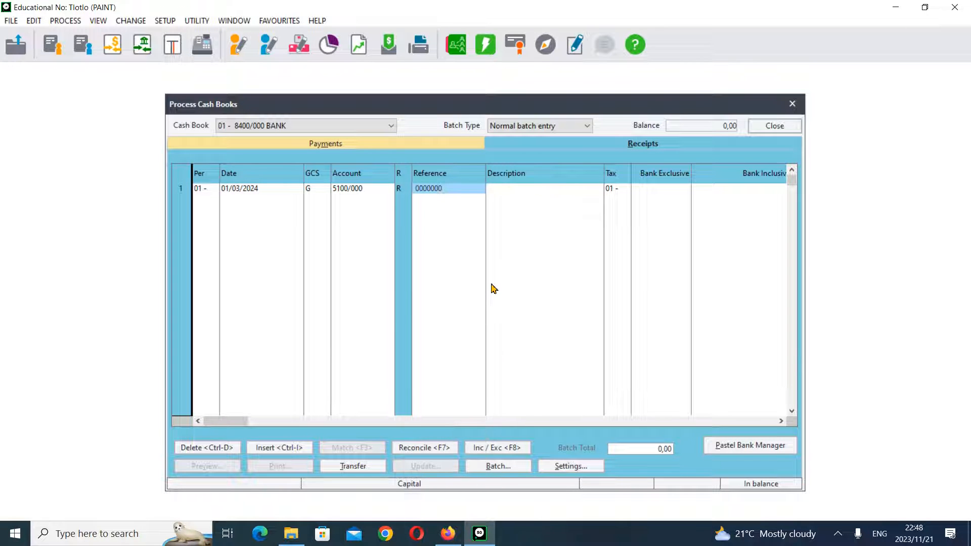
- Enter reference R01/001 on line 1 after checking the bank statement
{"action": "type", "text": "R01"}
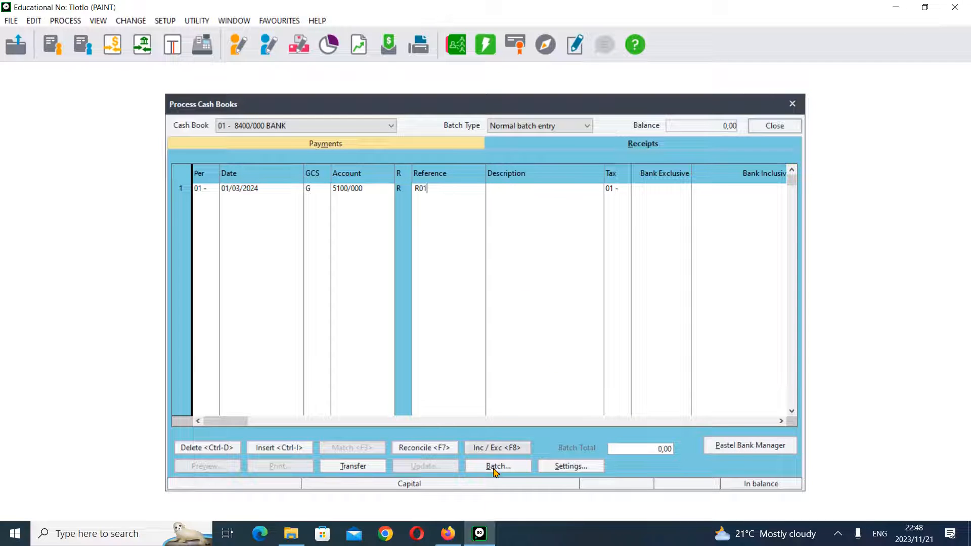
{"action": "mouse_move", "coordinate": [448, 533]}
{"action": "mouse_move", "coordinate": [449, 495]}
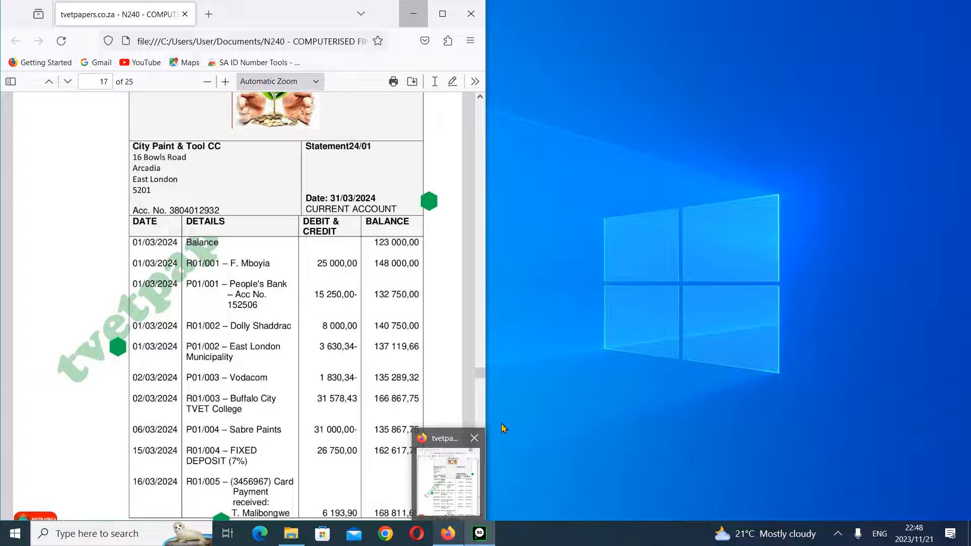
{"action": "type", "text": "/001"}
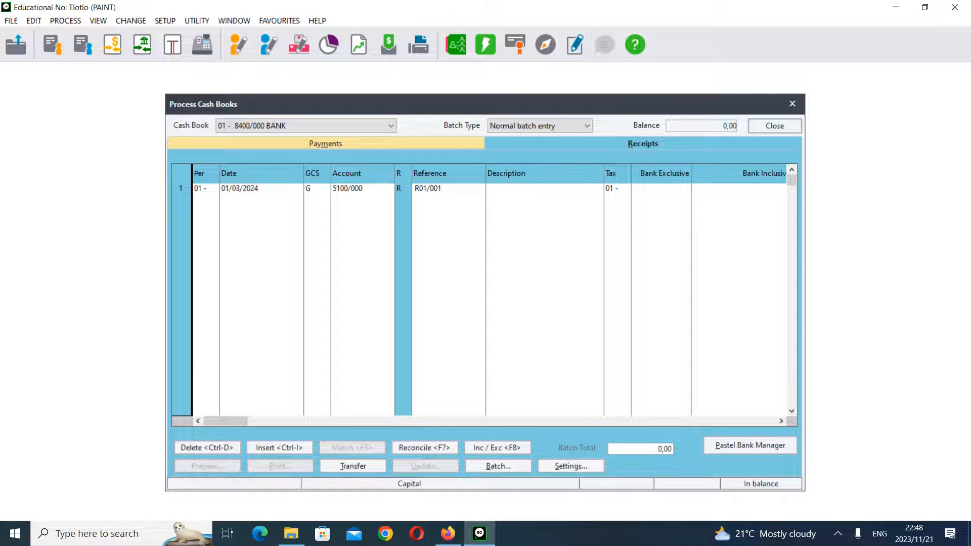
- Move to line 1's description and check the bank statement PDF in Firefox
{"action": "key", "text": "Tab"}
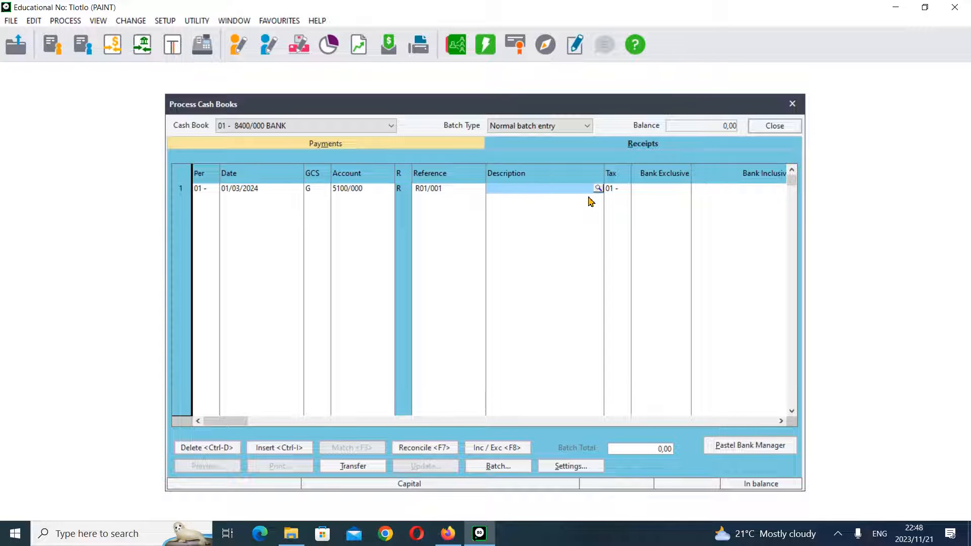
{"action": "left_click", "coordinate": [453, 534]}
{"action": "scroll", "coordinate": [323, 406], "scroll_direction": "down", "scroll_amount": 3}
{"action": "scroll", "coordinate": [303, 379], "scroll_direction": "up", "scroll_amount": 3}
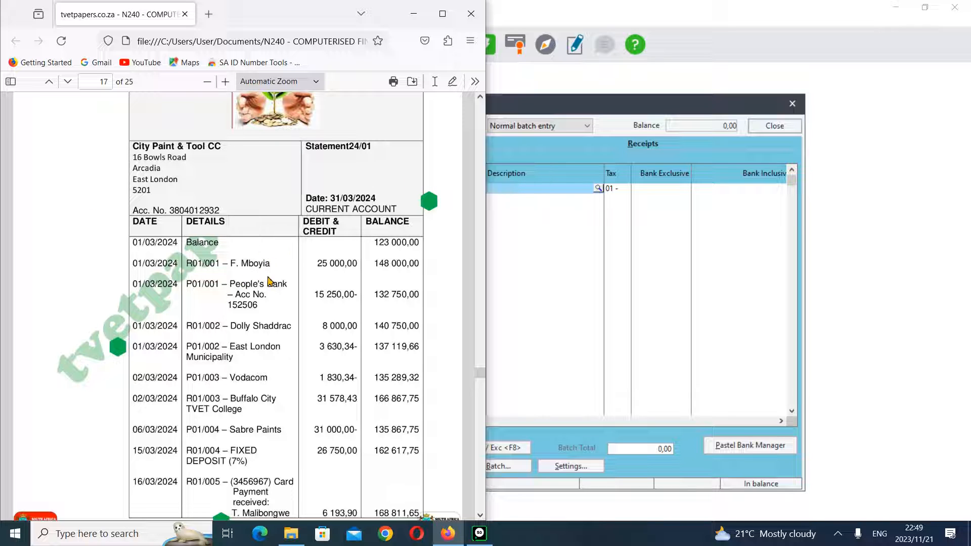
- Snap Pastel to the right half and the bank statement to the left, narrowing the statement
{"action": "left_click", "coordinate": [678, 20]}
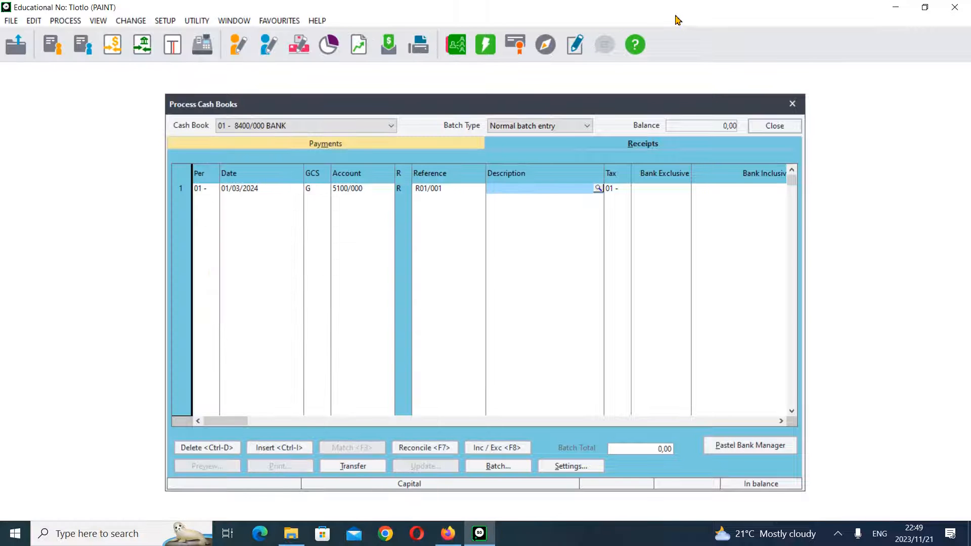
{"action": "left_click_drag", "start_coordinate": [474, 13], "coordinate": [970, 91]}
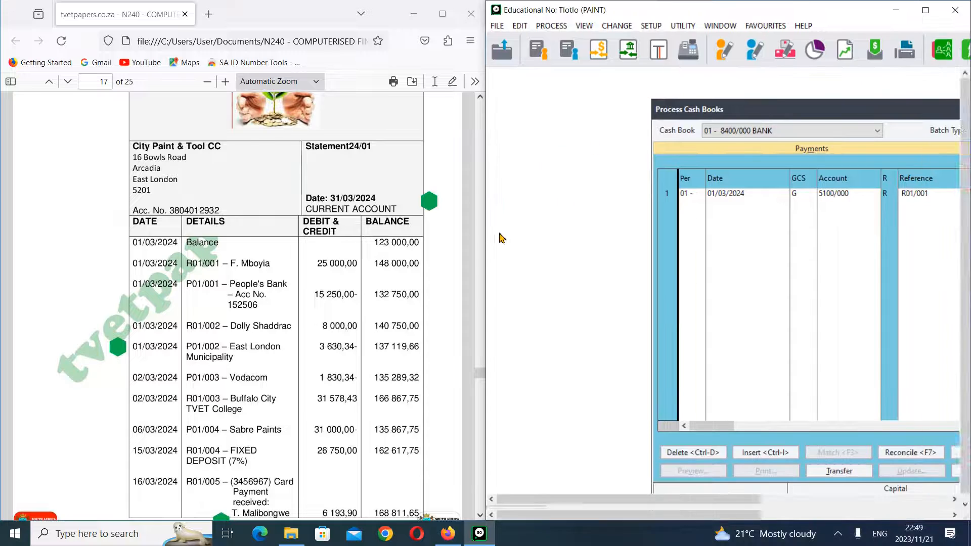
{"action": "left_click", "coordinate": [219, 157]}
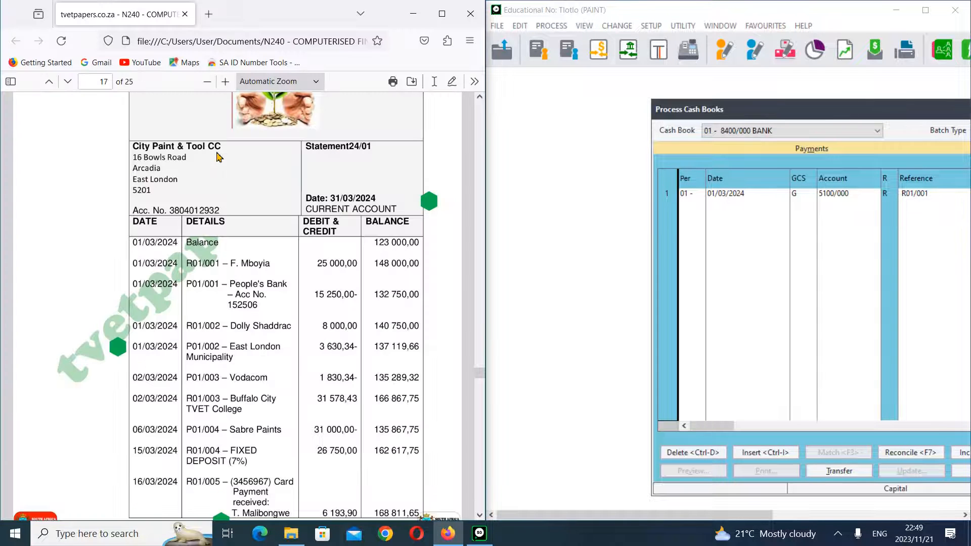
{"action": "left_click_drag", "start_coordinate": [487, 267], "coordinate": [374, 278]}
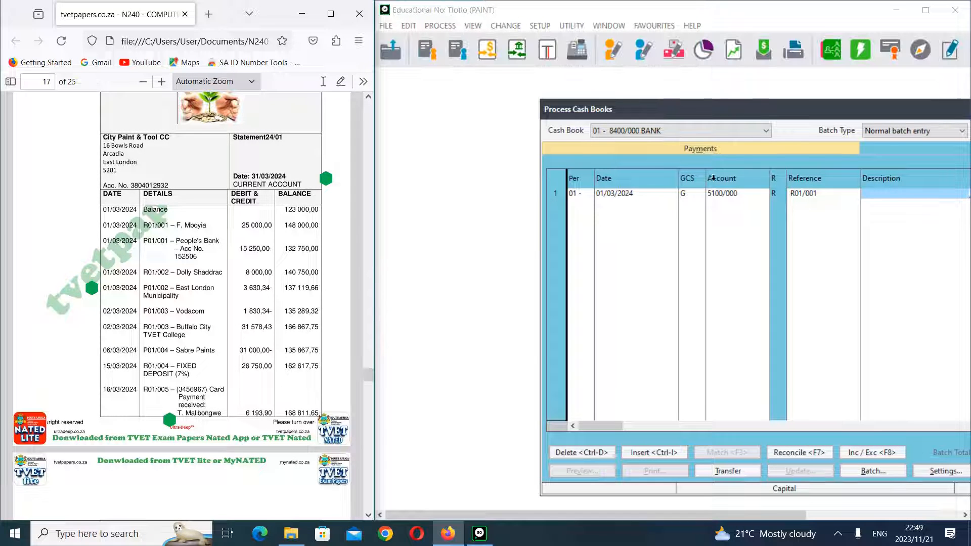
- Enter line 1's description as the owner's name followed by '- Capital Contribution'
{"action": "left_click_drag", "start_coordinate": [753, 108], "coordinate": [589, 86]}
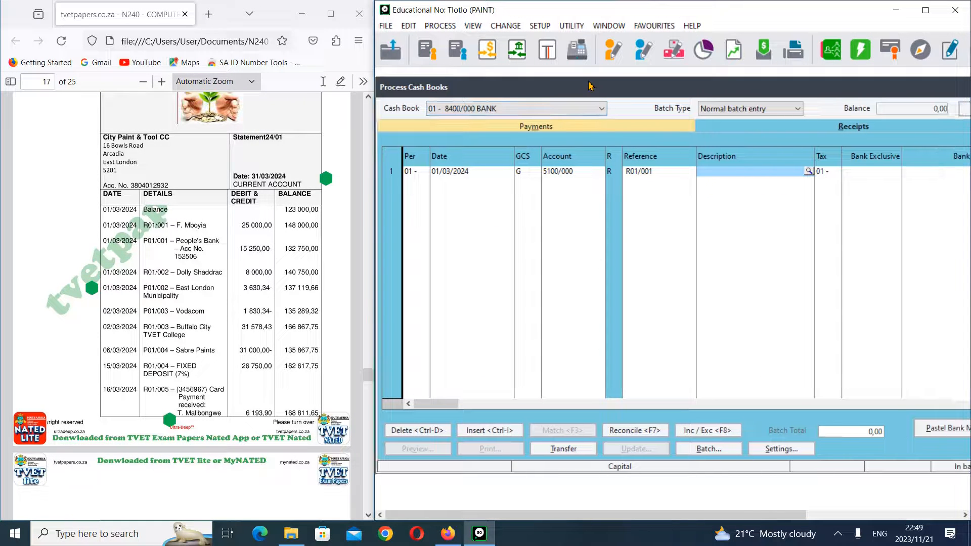
{"action": "left_click", "coordinate": [716, 175]}
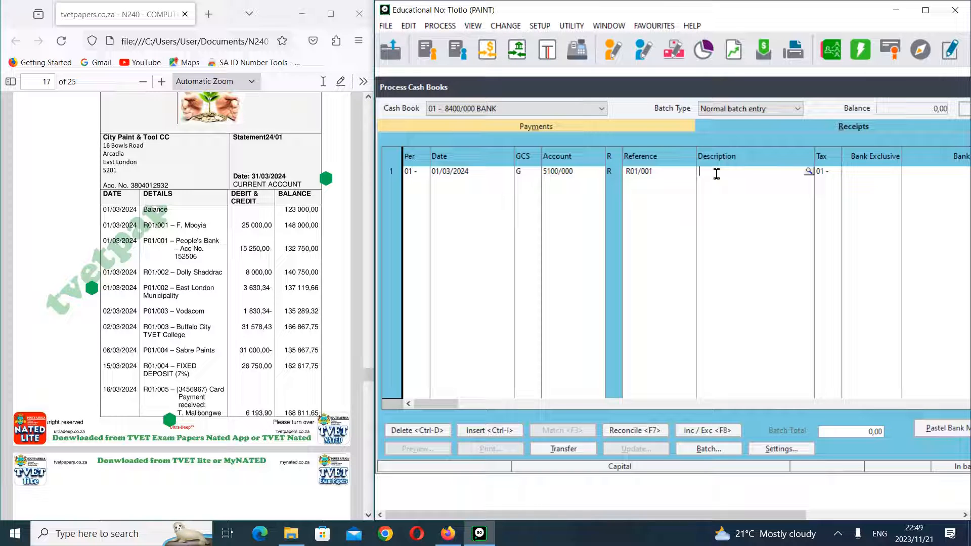
{"action": "type", "text": "F.M"}
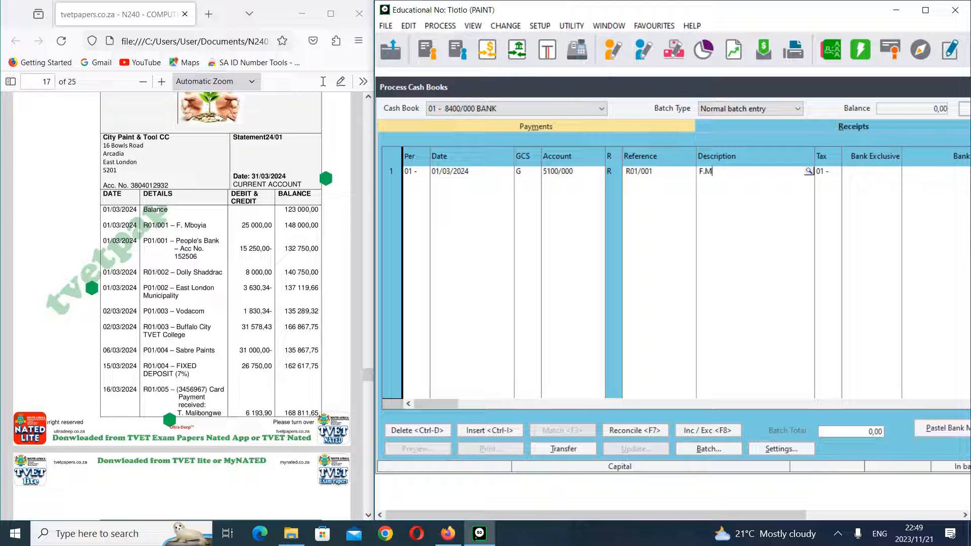
{"action": "type", "text": "boyia"}
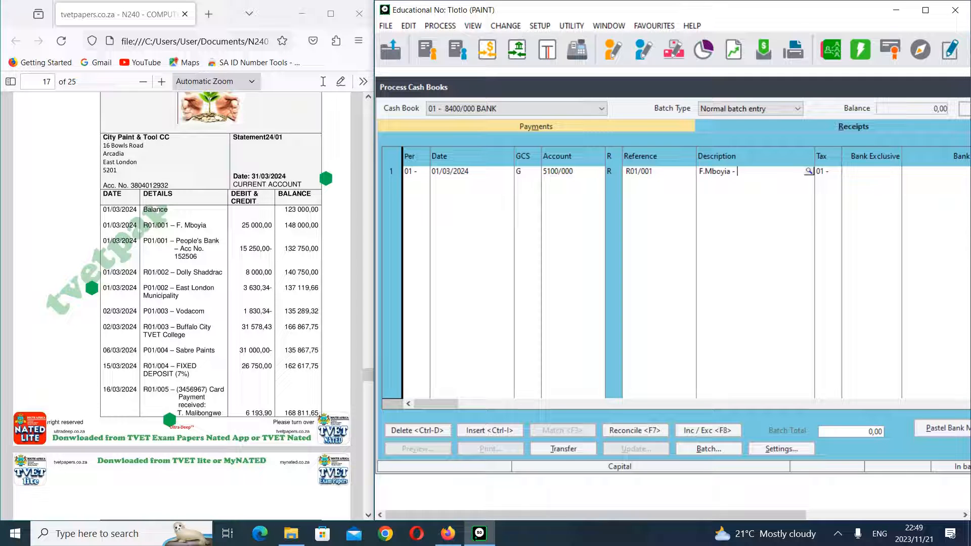
{"action": "type", "text": "- Capital Contributio"}
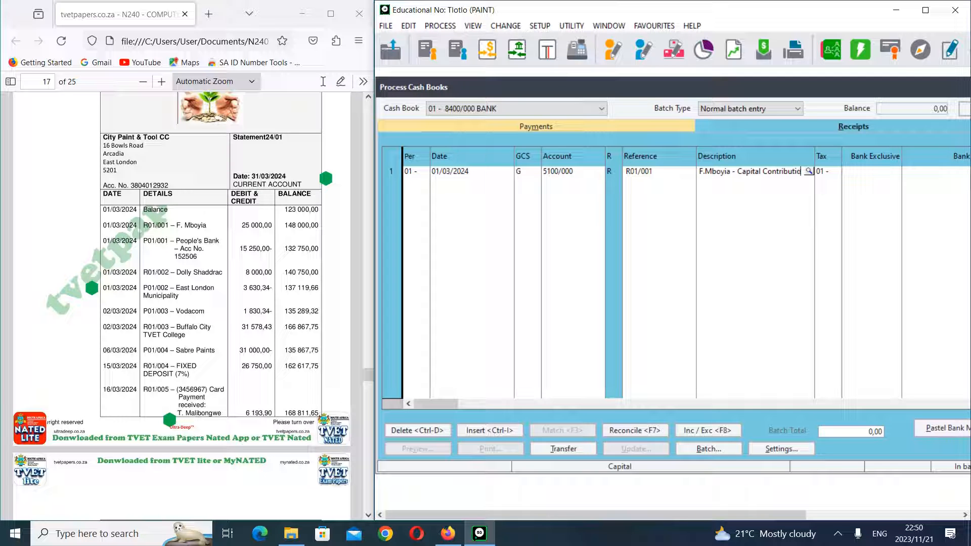
{"action": "type", "text": "n"}
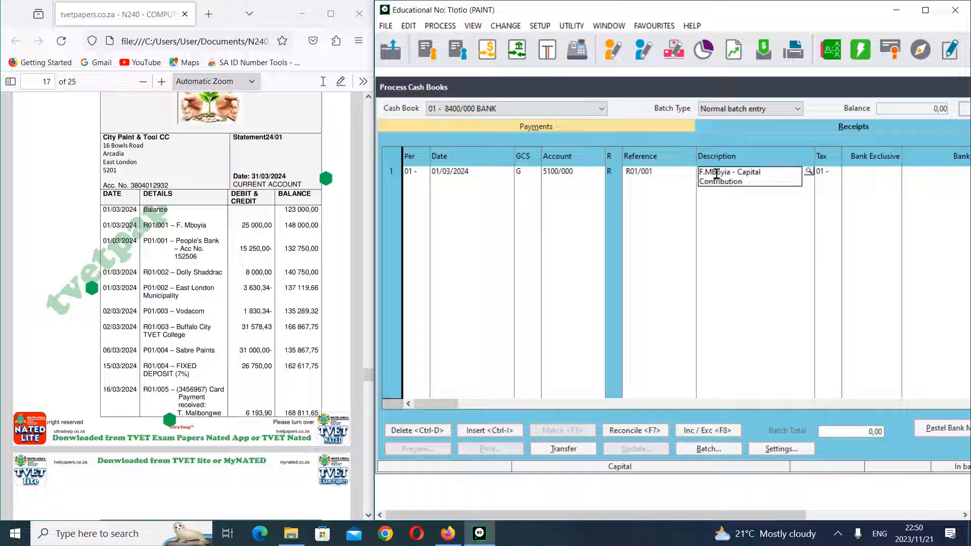
{"action": "key", "text": "Tab"}
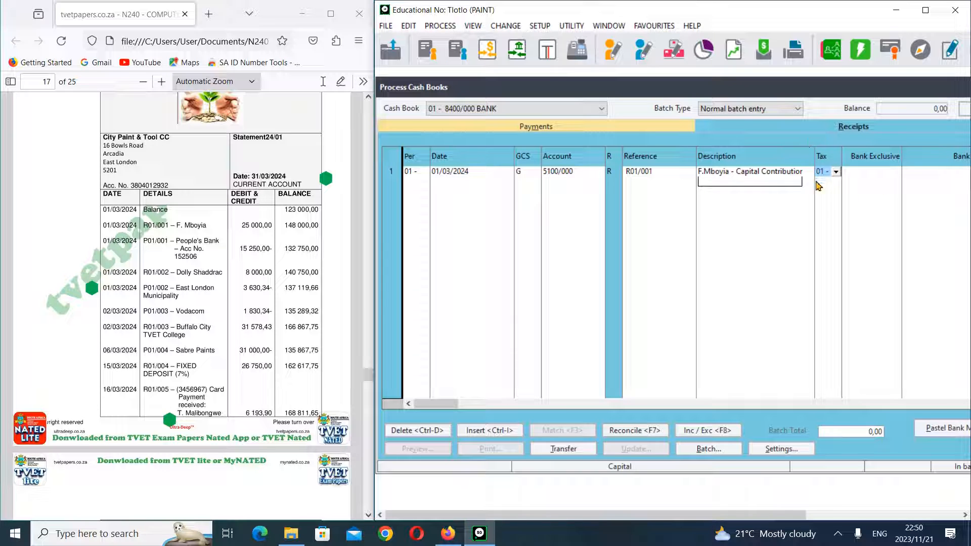
- Set line 1's tax type to 00 (no tax) and return to its amount field
{"action": "left_click", "coordinate": [836, 174]}
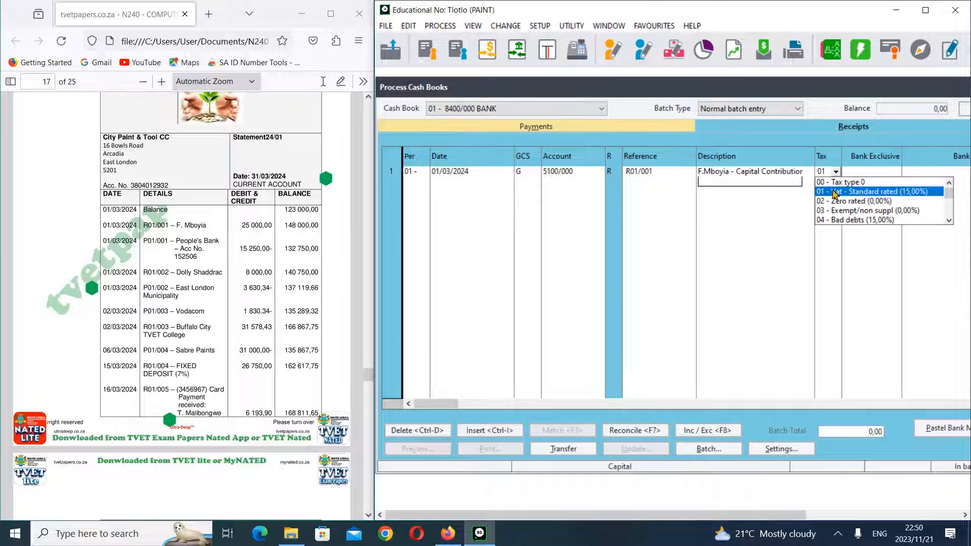
{"action": "left_click", "coordinate": [833, 181]}
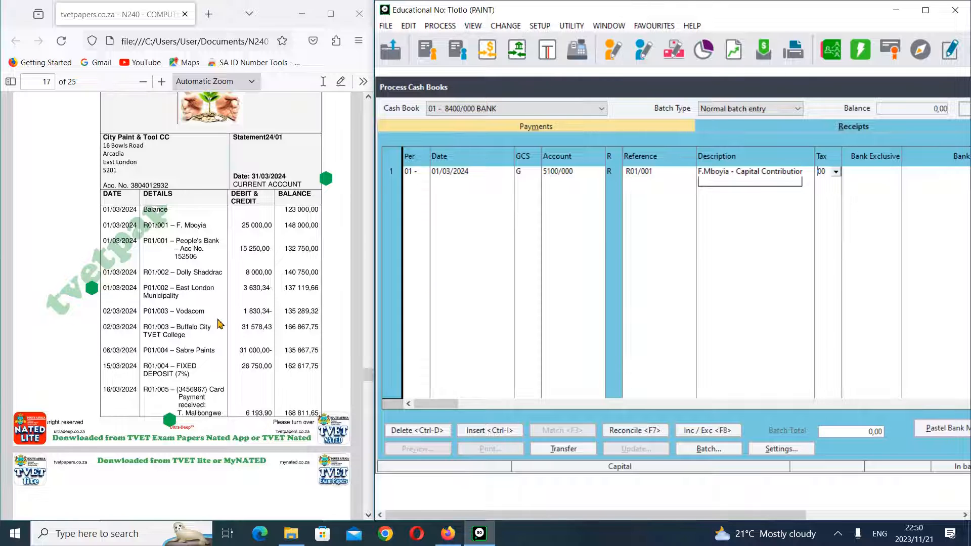
{"action": "scroll", "coordinate": [219, 321], "scroll_direction": "down", "scroll_amount": 5}
{"action": "scroll", "coordinate": [274, 334], "scroll_direction": "down", "scroll_amount": 20}
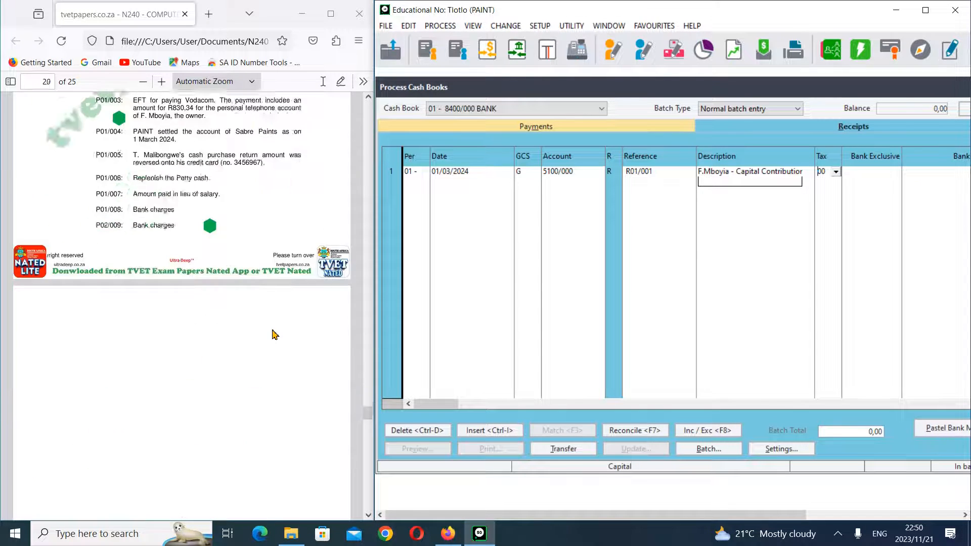
{"action": "scroll", "coordinate": [271, 332], "scroll_direction": "down", "scroll_amount": 8}
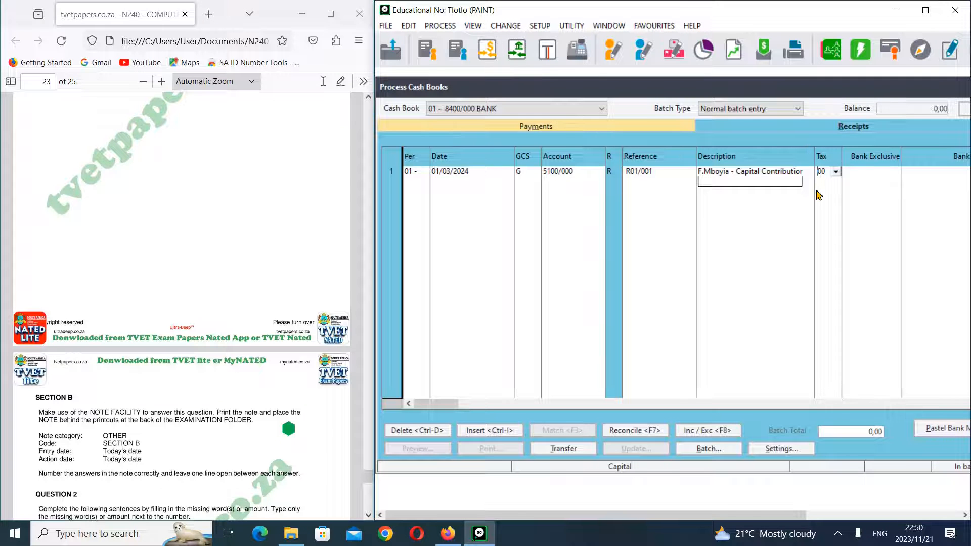
{"action": "scroll", "coordinate": [184, 348], "scroll_direction": "down", "scroll_amount": 5}
{"action": "scroll", "coordinate": [183, 347], "scroll_direction": "down", "scroll_amount": 6}
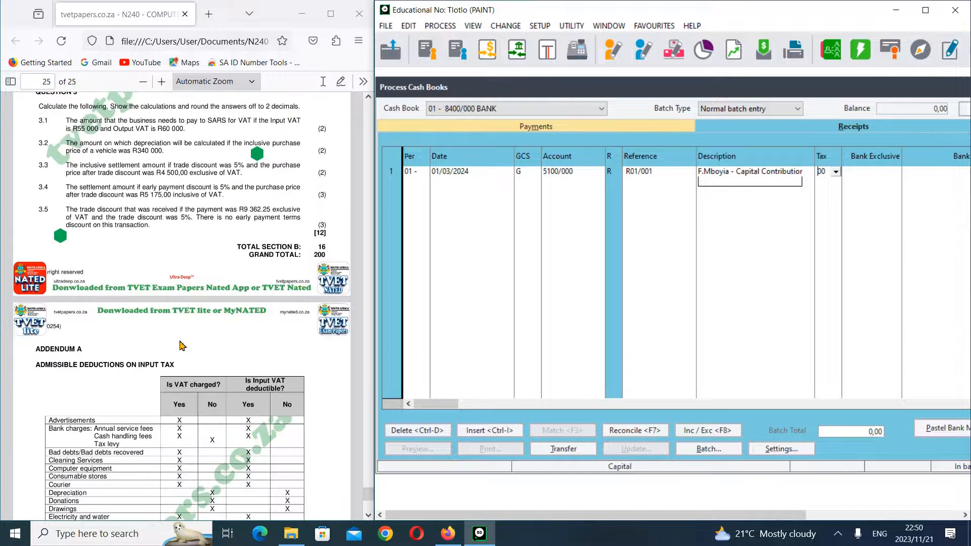
{"action": "scroll", "coordinate": [181, 346], "scroll_direction": "down", "scroll_amount": 4}
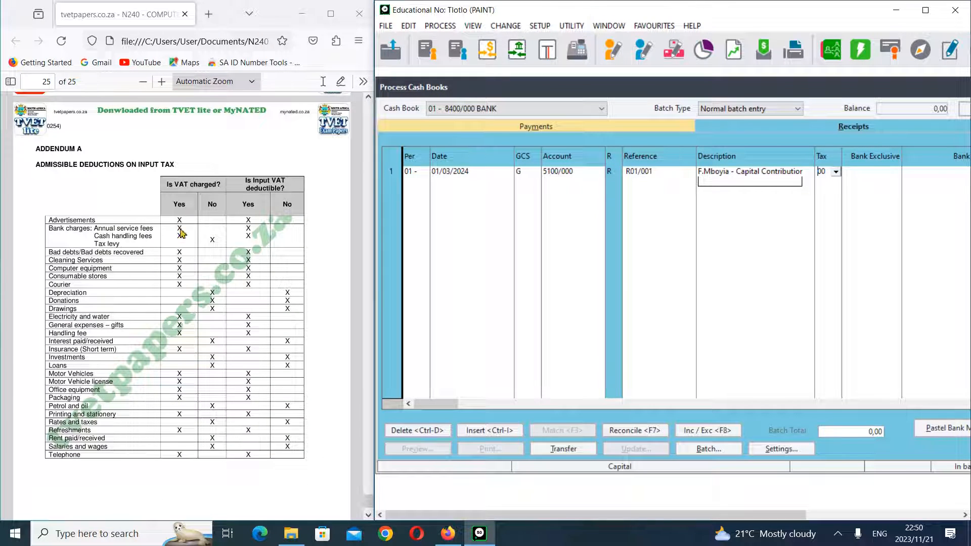
{"action": "scroll", "coordinate": [156, 302], "scroll_direction": "down", "scroll_amount": 2}
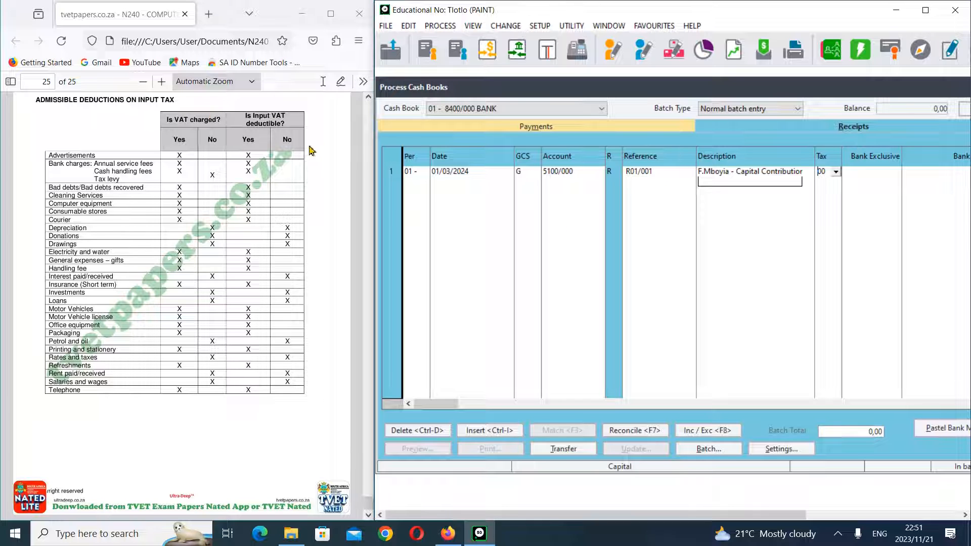
{"action": "left_click", "coordinate": [836, 171]}
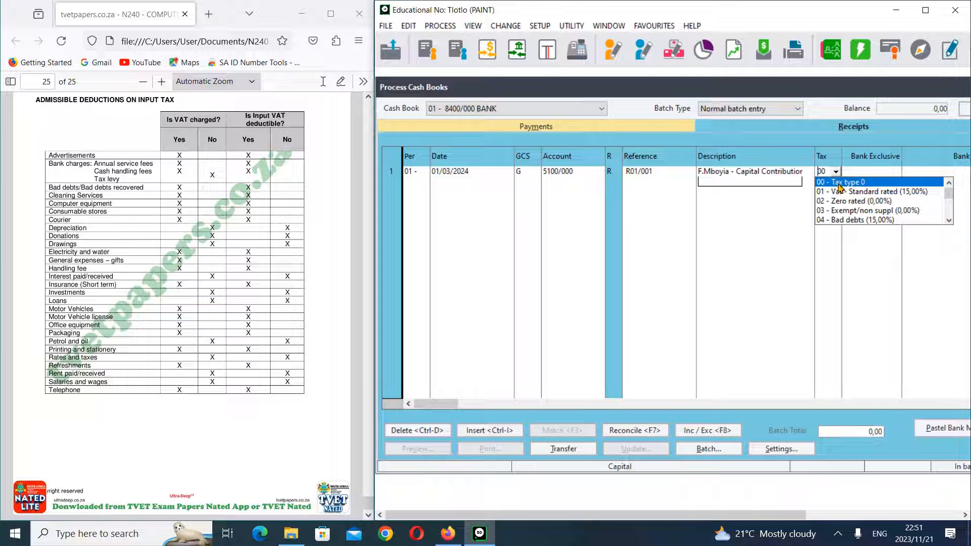
{"action": "left_click", "coordinate": [838, 184]}
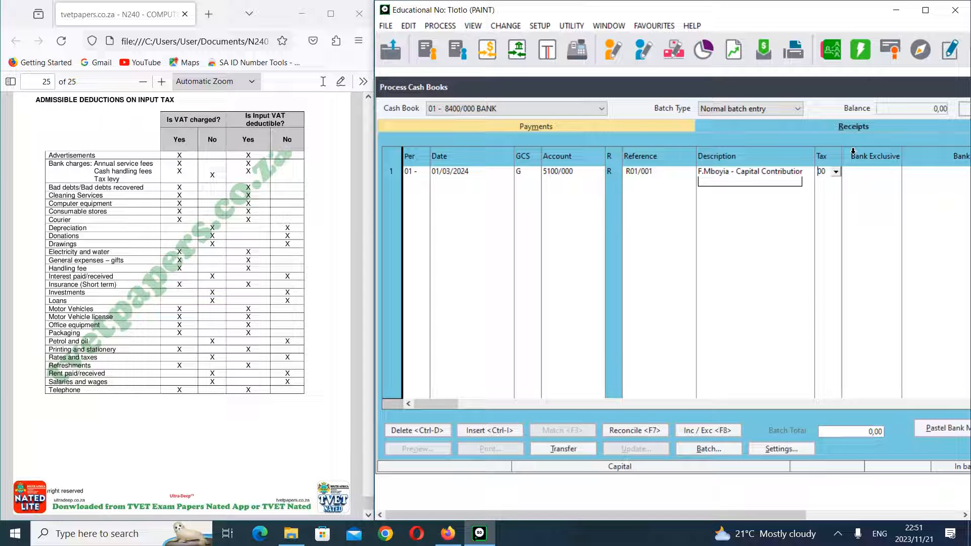
{"action": "key", "text": "Tab"}
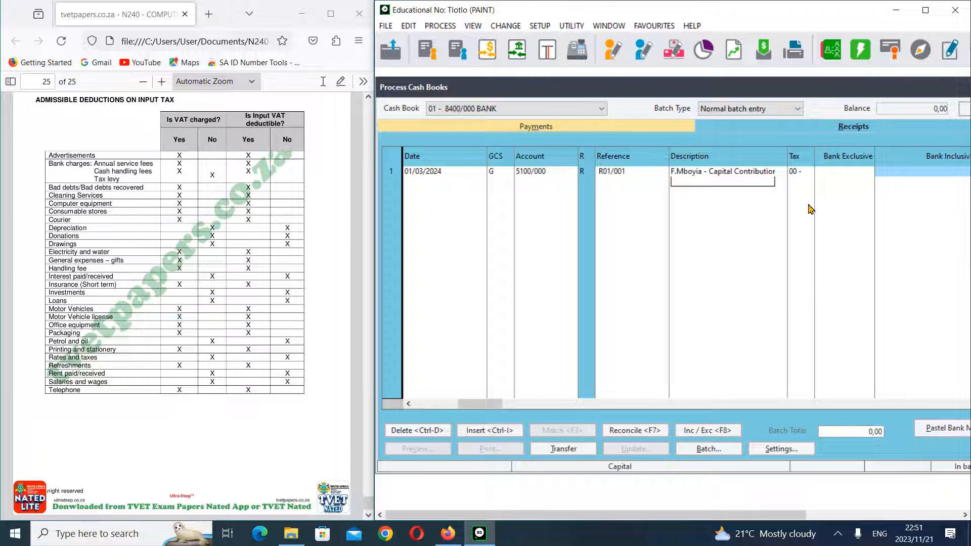
{"action": "key", "text": "Escape"}
{"action": "left_click", "coordinate": [649, 173]}
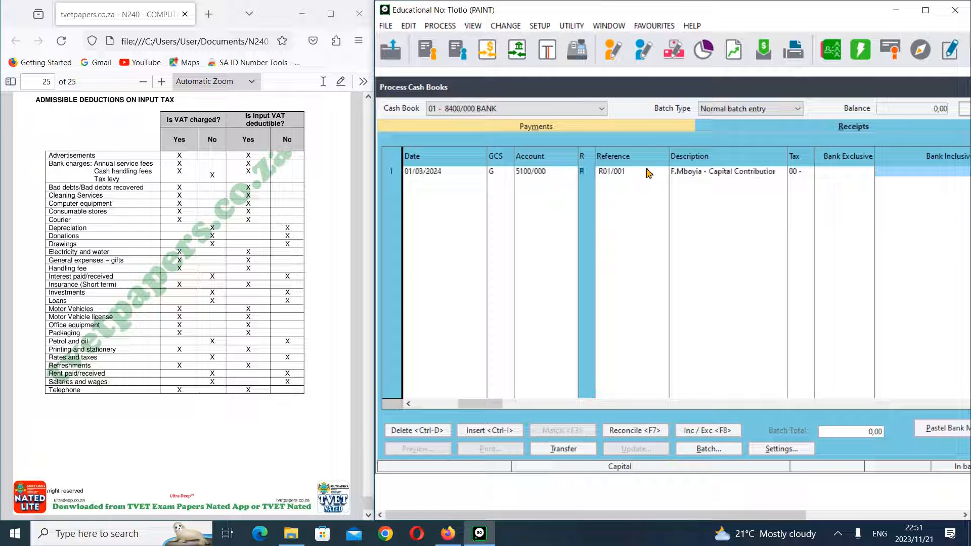
- Enter 25 000,00 as row 1's bank-inclusive amount and start row 2 as R01/002
{"action": "left_click_drag", "start_coordinate": [476, 404], "coordinate": [546, 399]}
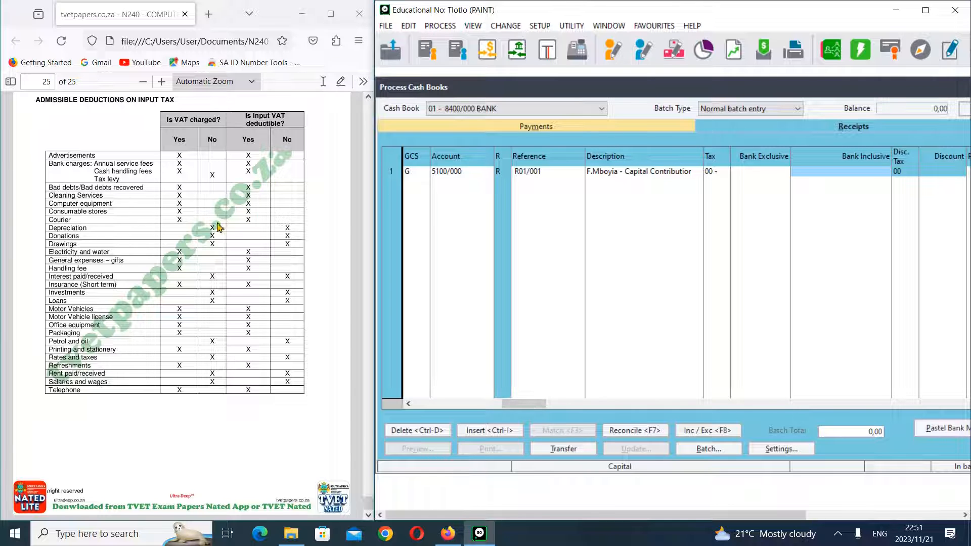
{"action": "scroll", "coordinate": [225, 145], "scroll_direction": "up", "scroll_amount": 20}
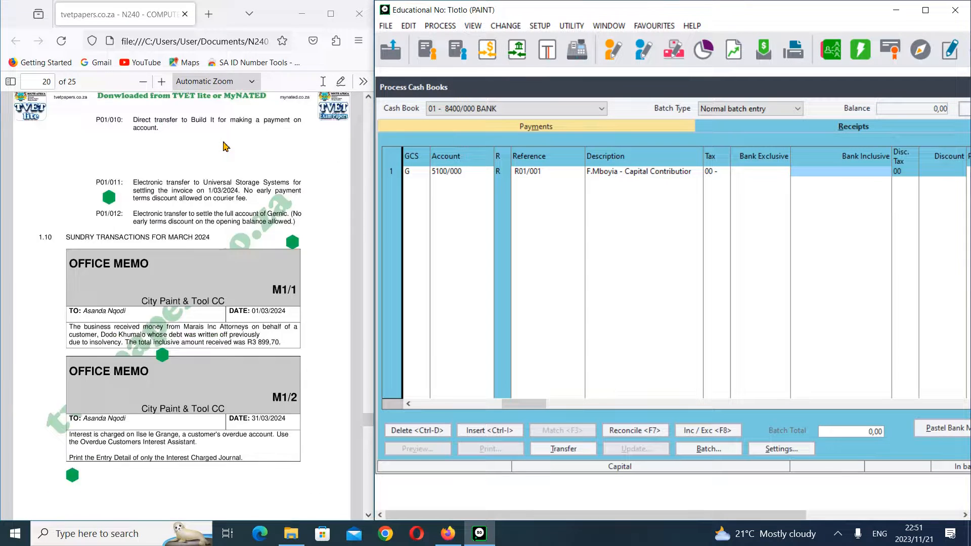
{"action": "scroll", "coordinate": [225, 146], "scroll_direction": "up", "scroll_amount": 5}
{"action": "scroll", "coordinate": [225, 146], "scroll_direction": "up", "scroll_amount": 3}
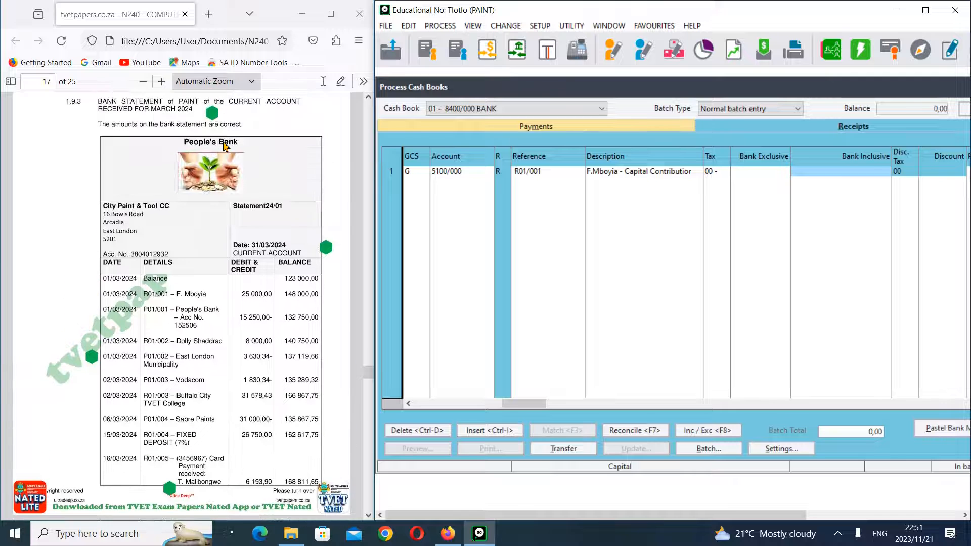
{"action": "scroll", "coordinate": [225, 146], "scroll_direction": "down", "scroll_amount": 10}
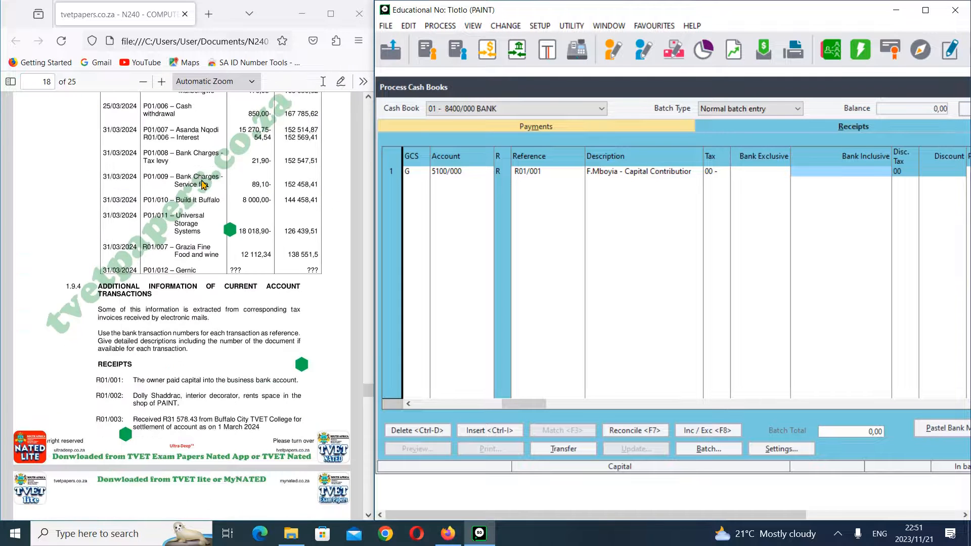
{"action": "scroll", "coordinate": [162, 347], "scroll_direction": "down", "scroll_amount": 3}
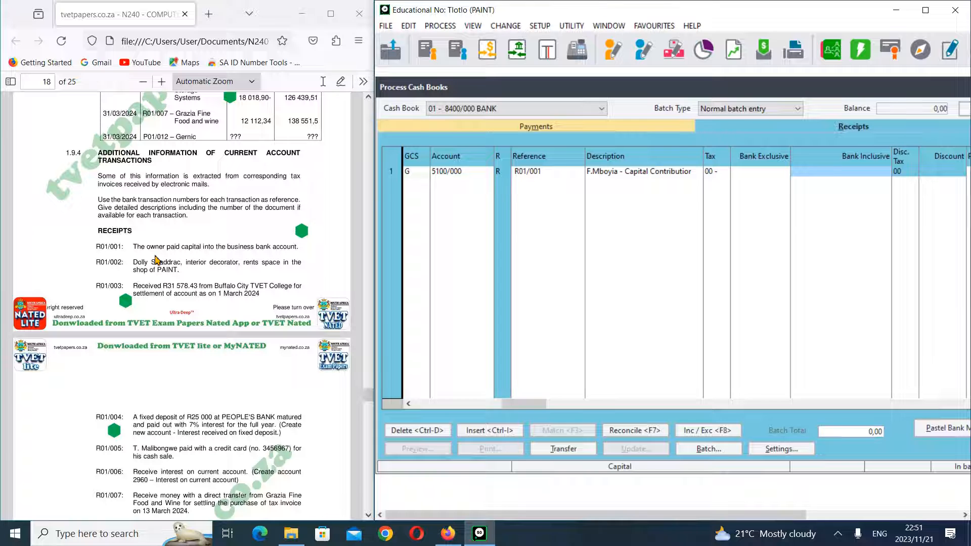
{"action": "scroll", "coordinate": [171, 260], "scroll_direction": "up", "scroll_amount": 8}
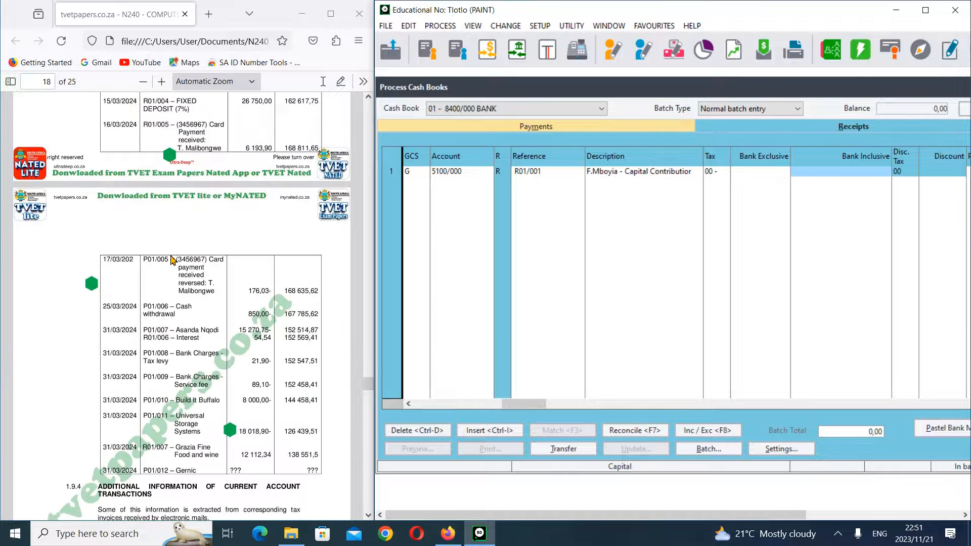
{"action": "scroll", "coordinate": [178, 266], "scroll_direction": "up", "scroll_amount": 5}
{"action": "scroll", "coordinate": [177, 265], "scroll_direction": "up", "scroll_amount": 5}
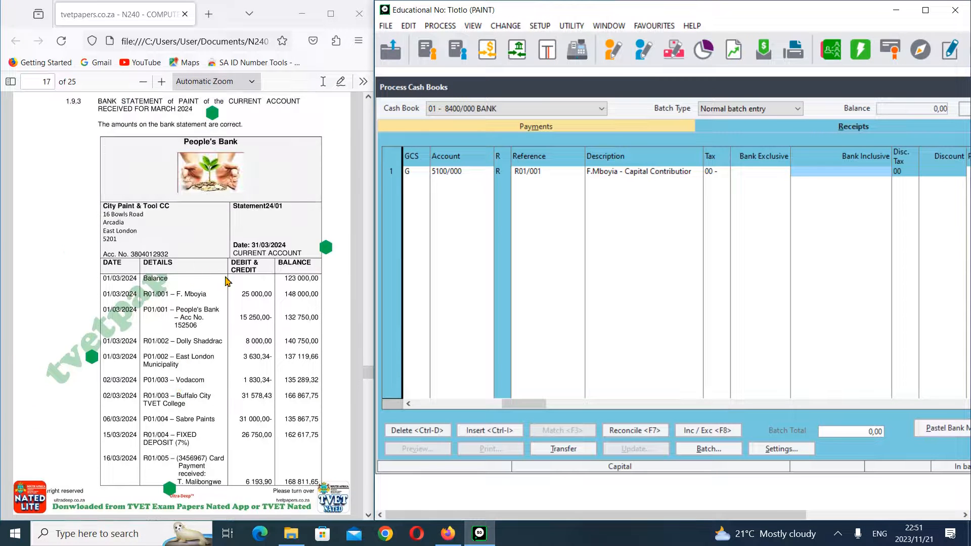
{"action": "scroll", "coordinate": [194, 268], "scroll_direction": "down", "scroll_amount": 4}
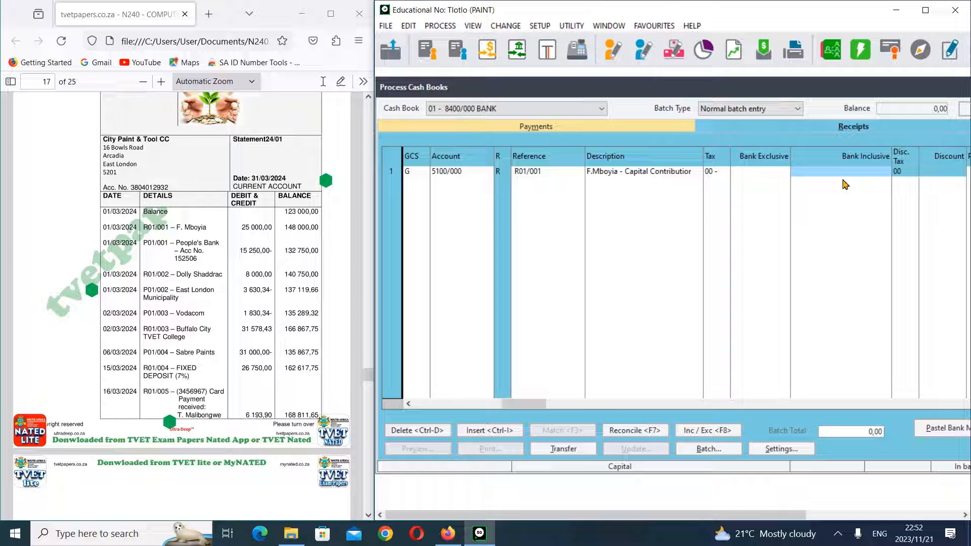
{"action": "type", "text": "25000"}
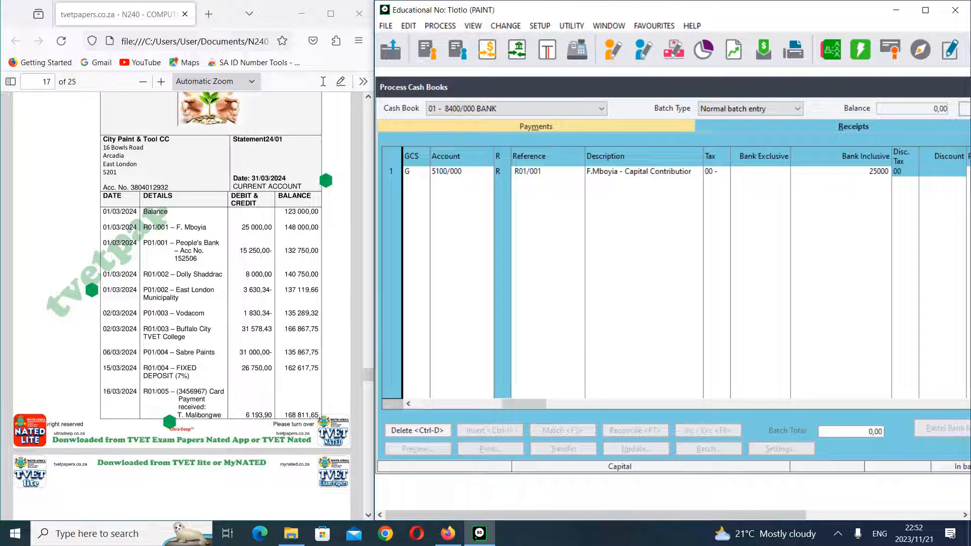
{"action": "key", "text": "Tab"}
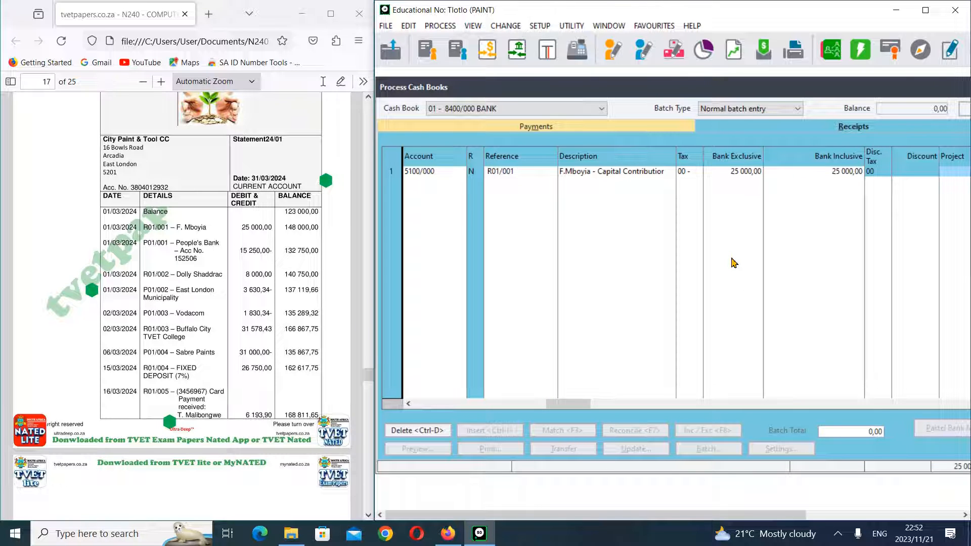
{"action": "key", "text": "Return"}
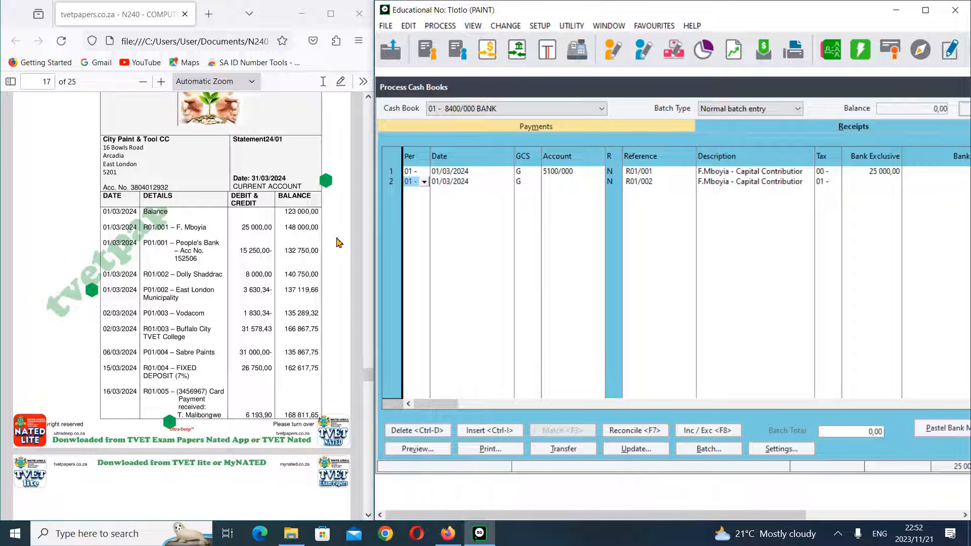
{"action": "scroll", "coordinate": [339, 242], "scroll_direction": "down", "scroll_amount": 4}
{"action": "scroll", "coordinate": [292, 256], "scroll_direction": "down", "scroll_amount": 1}
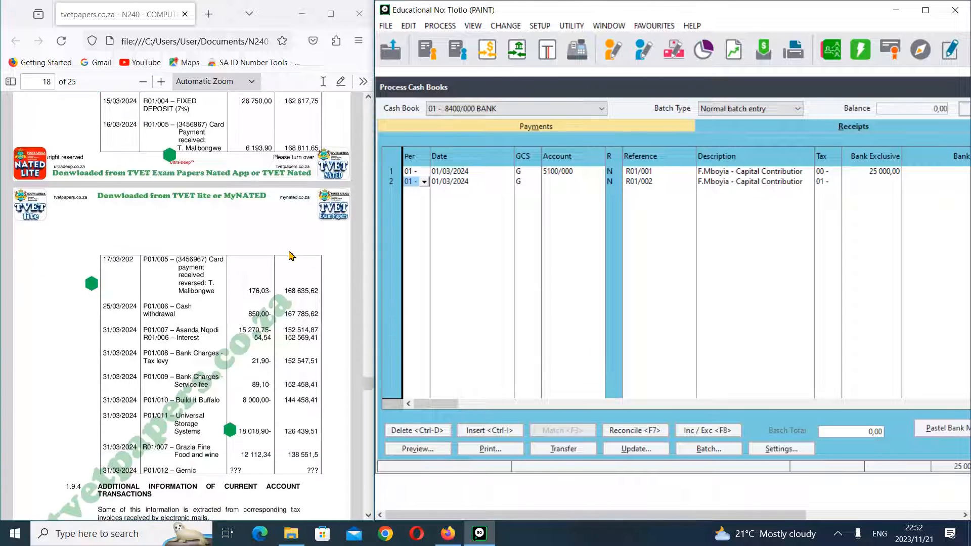
{"action": "scroll", "coordinate": [291, 255], "scroll_direction": "down", "scroll_amount": 3}
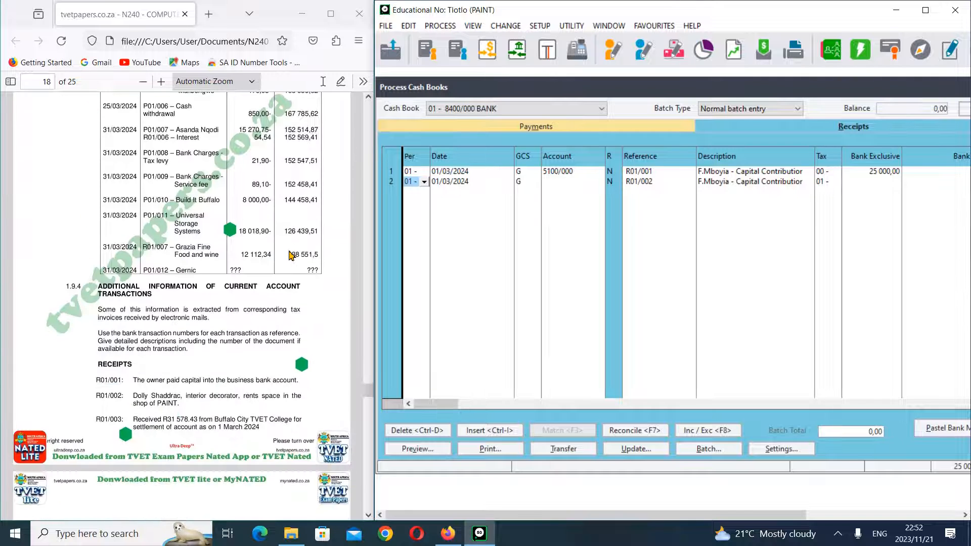
{"action": "scroll", "coordinate": [291, 255], "scroll_direction": "down", "scroll_amount": 1}
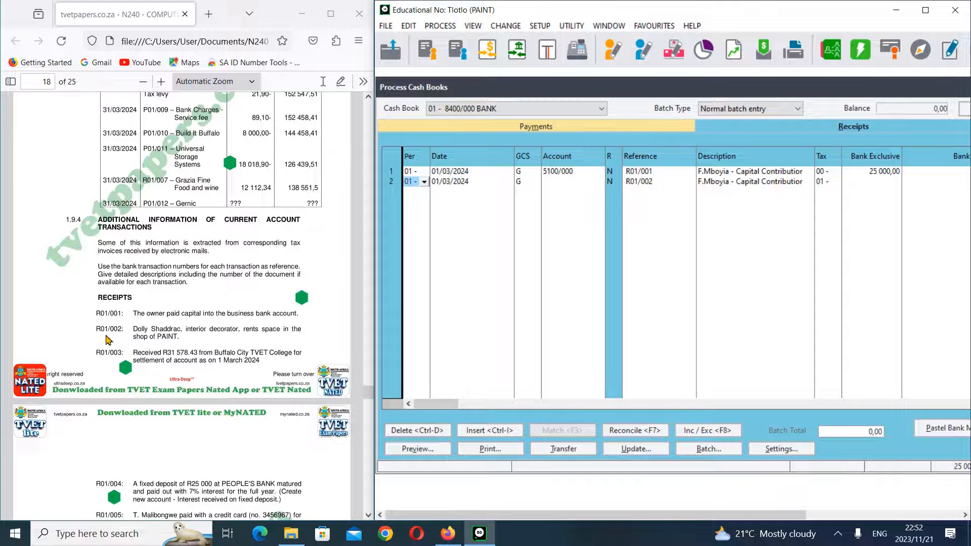
{"action": "scroll", "coordinate": [110, 338], "scroll_direction": "up", "scroll_amount": 5}
{"action": "scroll", "coordinate": [157, 331], "scroll_direction": "up", "scroll_amount": 6}
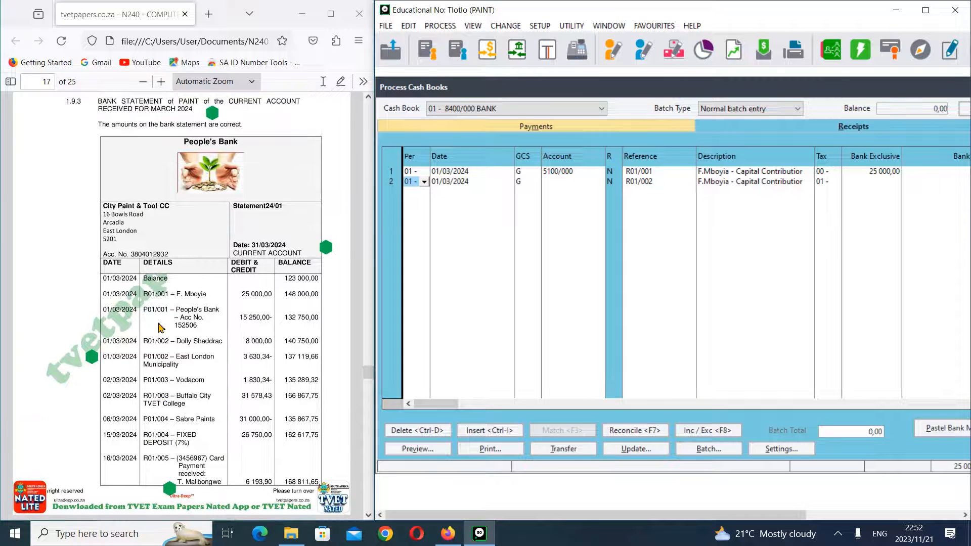
{"action": "scroll", "coordinate": [161, 327], "scroll_direction": "down", "scroll_amount": 1}
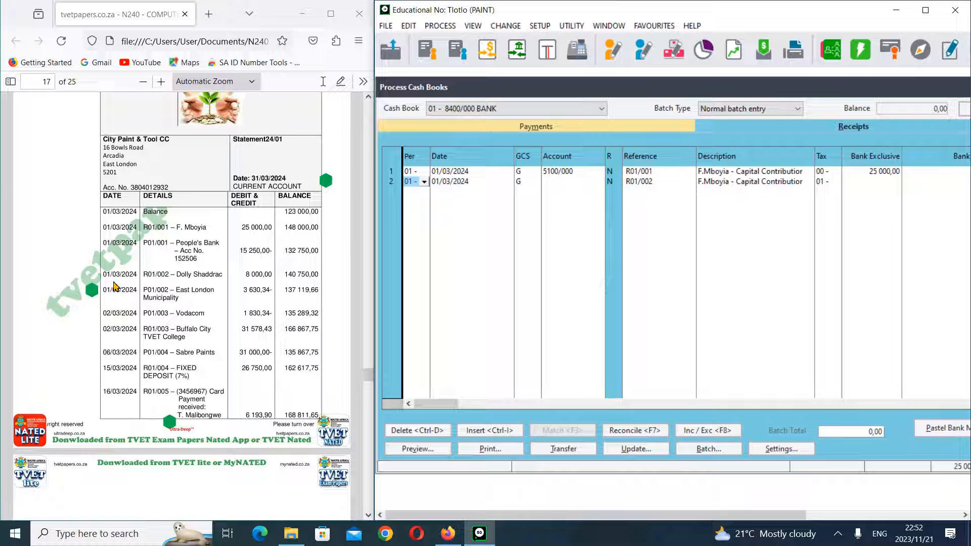
{"action": "key", "text": "Tab"}
{"action": "key", "text": "Tab"}
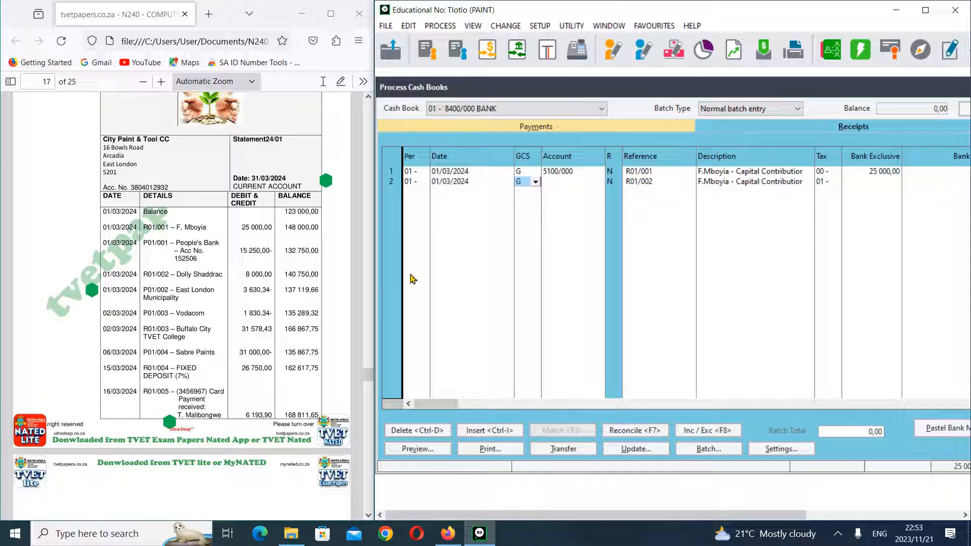
{"action": "key", "text": "Tab"}
- Look up 're' and post row 2 to Rent Income, account 2900/000
{"action": "left_click", "coordinate": [600, 182]}
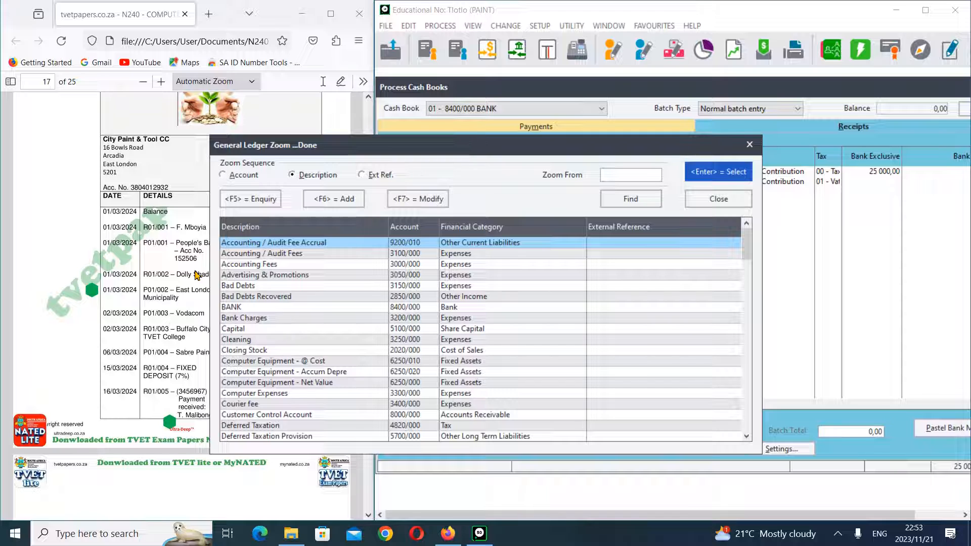
{"action": "type", "text": "re"}
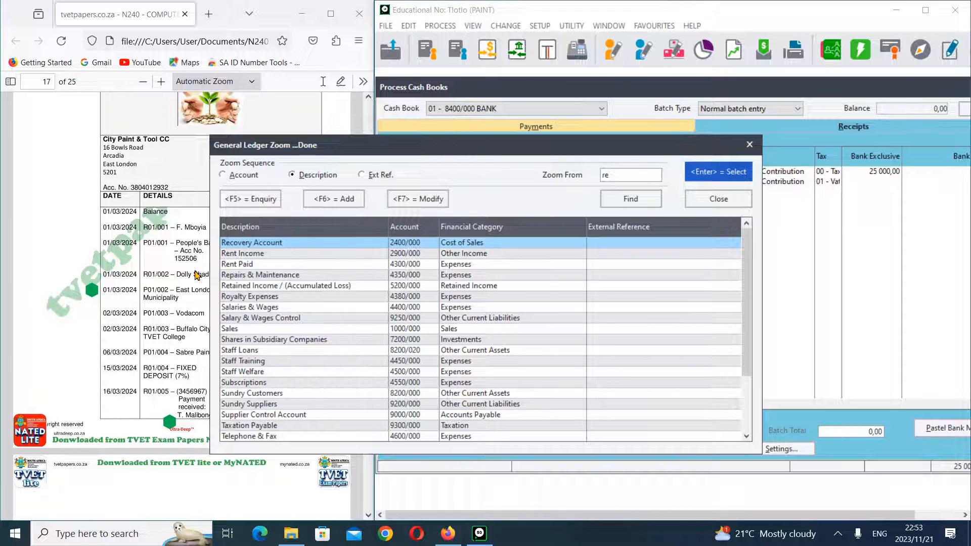
{"action": "left_click", "coordinate": [334, 255]}
{"action": "key", "text": "Return"}
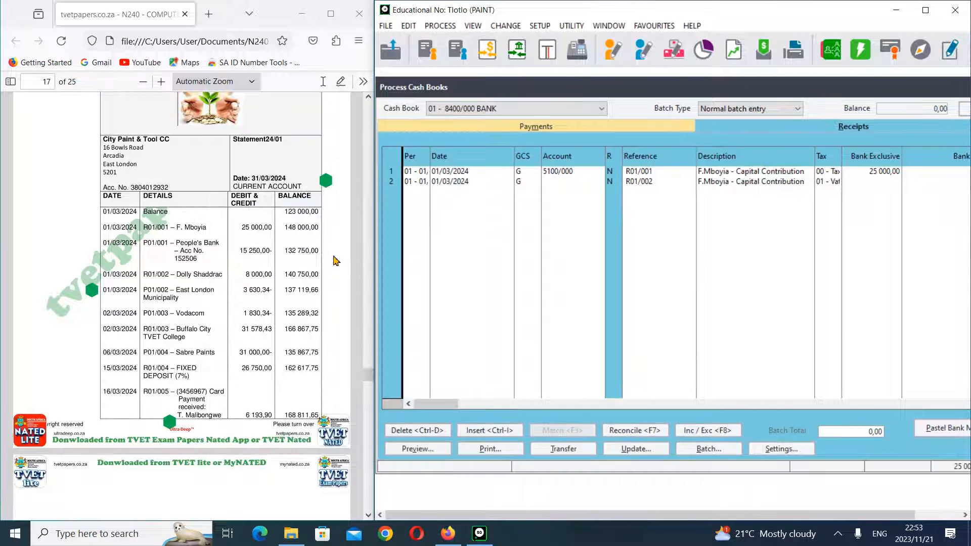
{"action": "key", "text": "Return"}
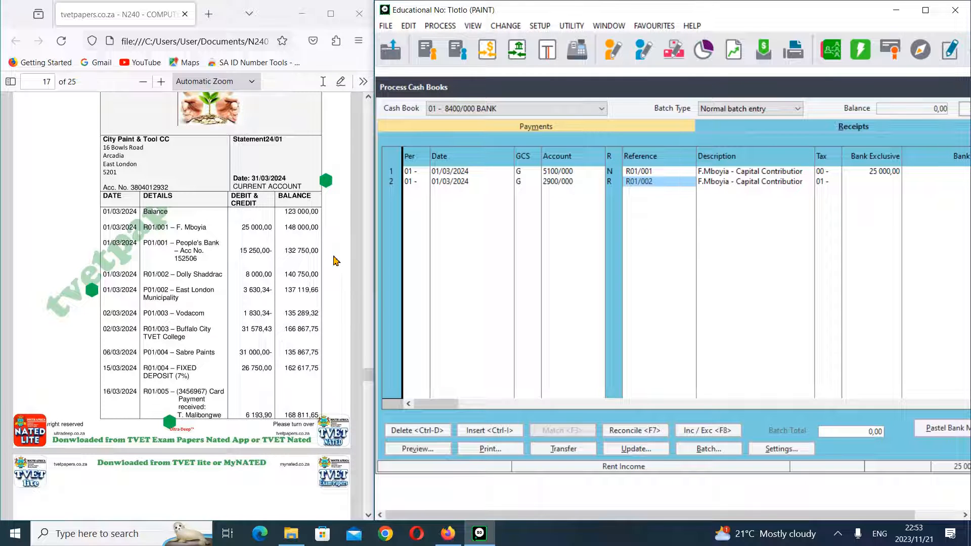
{"action": "key", "text": "Return"}
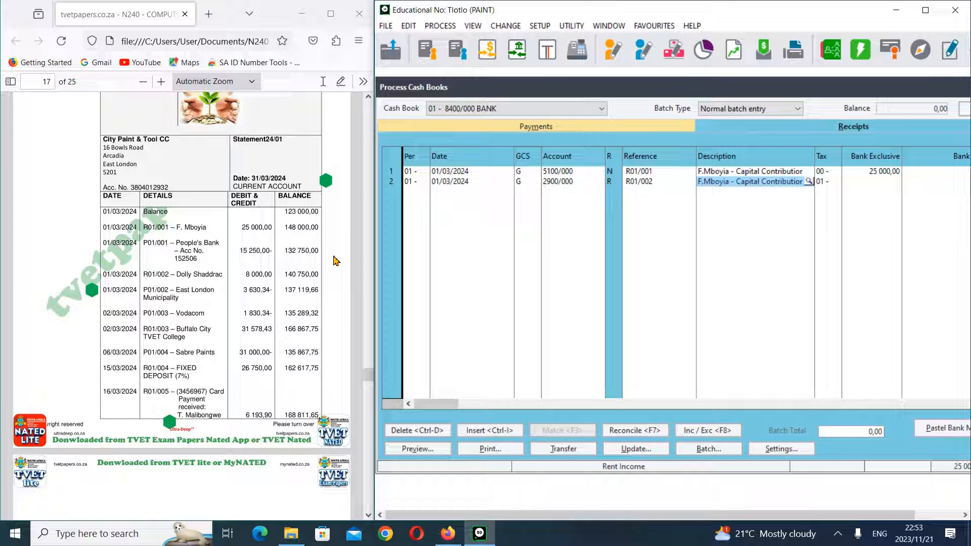
- Overwrite row 2's description with the tenant's name plus '-Rent Received'
{"action": "scroll", "coordinate": [318, 252], "scroll_direction": "down", "scroll_amount": 10}
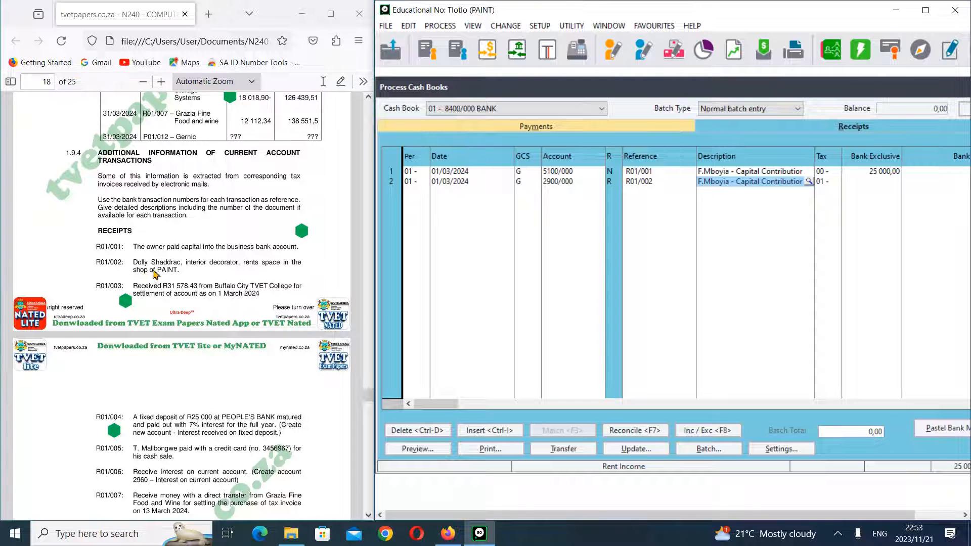
{"action": "type", "text": "d"}
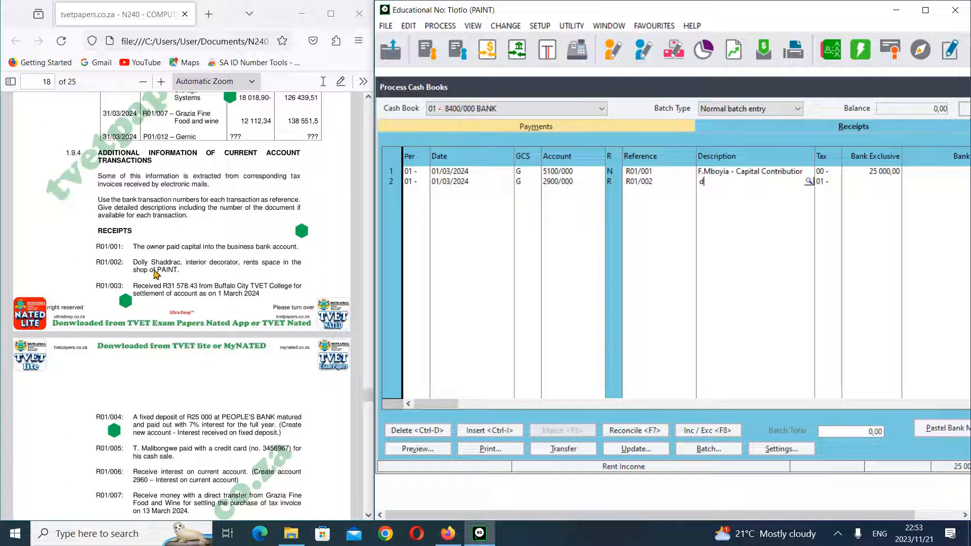
{"action": "type", "text": "olly Shaddrac"}
{"action": "type", "text": "-Re"}
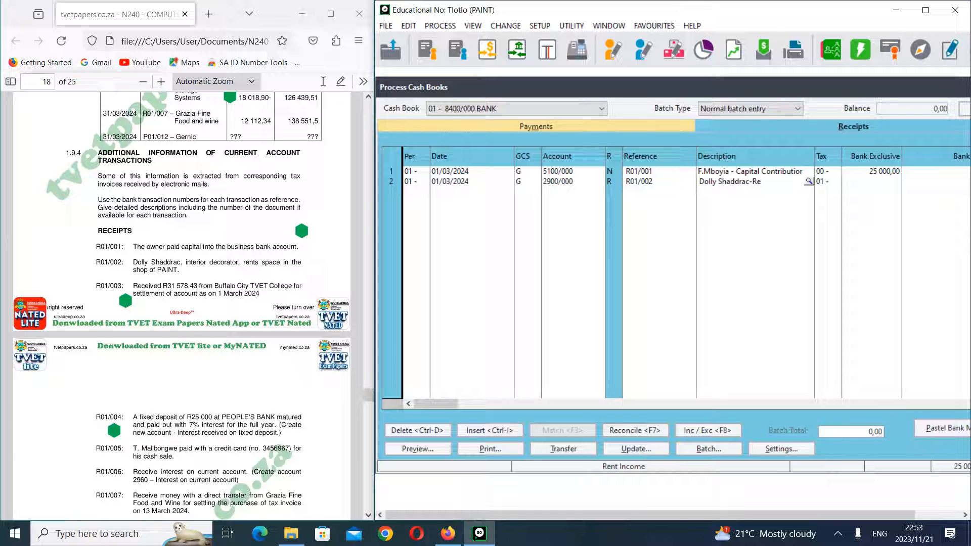
{"action": "type", "text": "nt in"}
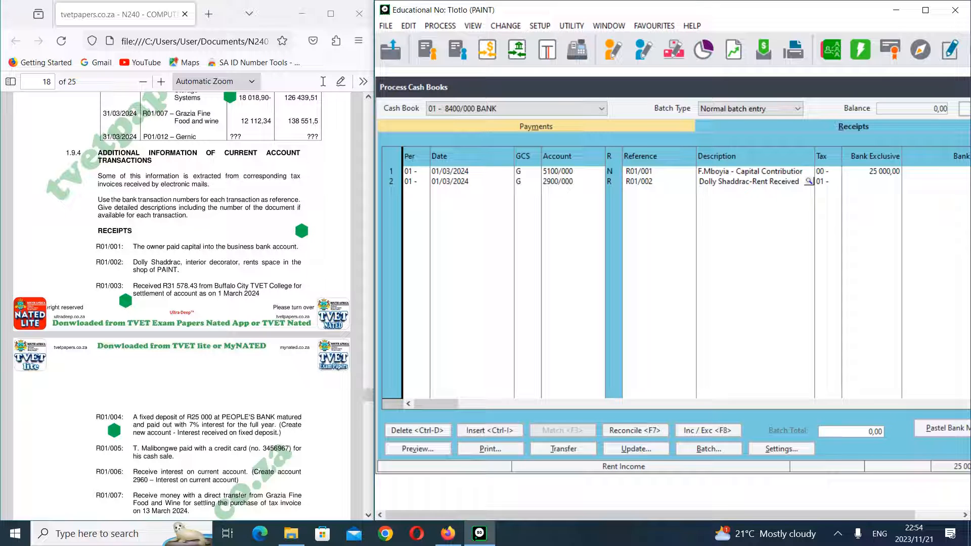
{"action": "scroll", "coordinate": [125, 258], "scroll_direction": "down", "scroll_amount": 15}
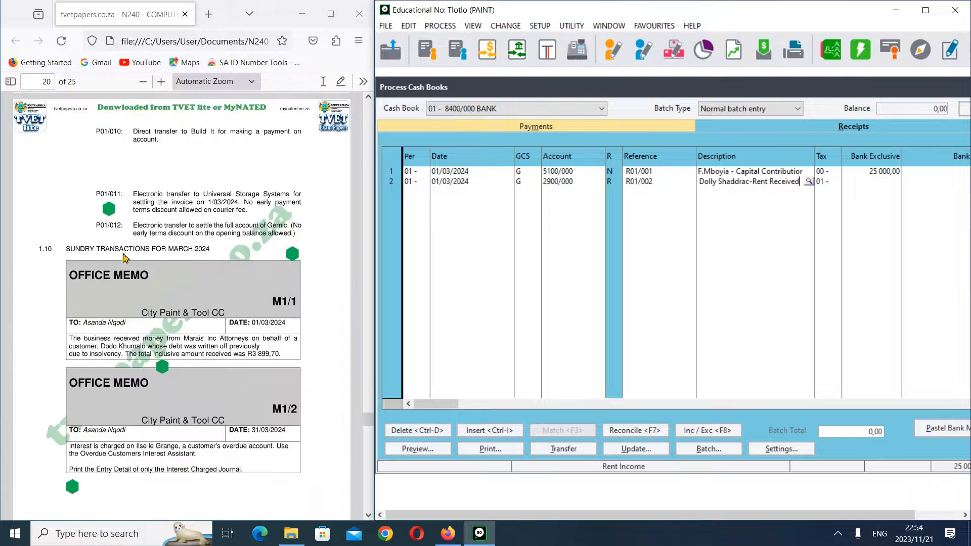
{"action": "scroll", "coordinate": [125, 258], "scroll_direction": "down", "scroll_amount": 15}
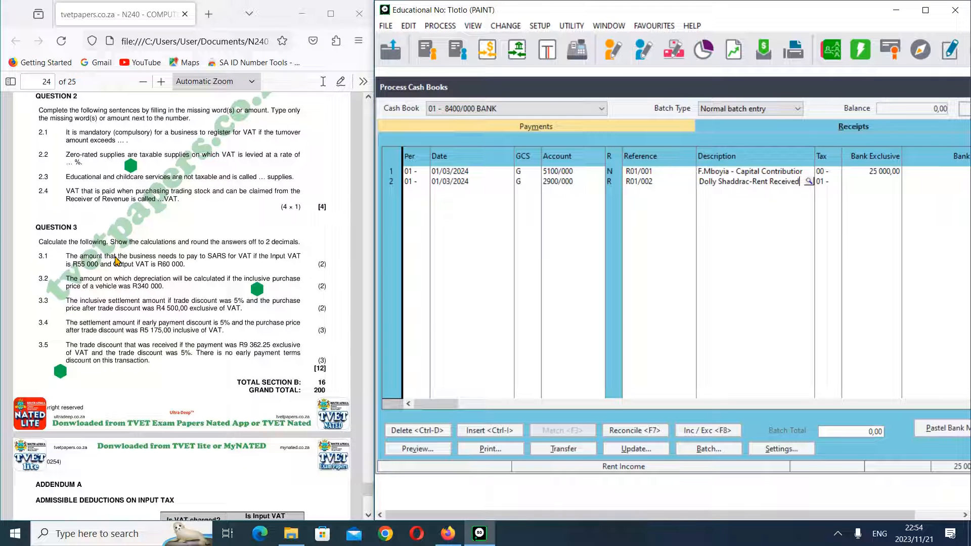
{"action": "scroll", "coordinate": [116, 261], "scroll_direction": "down", "scroll_amount": 8}
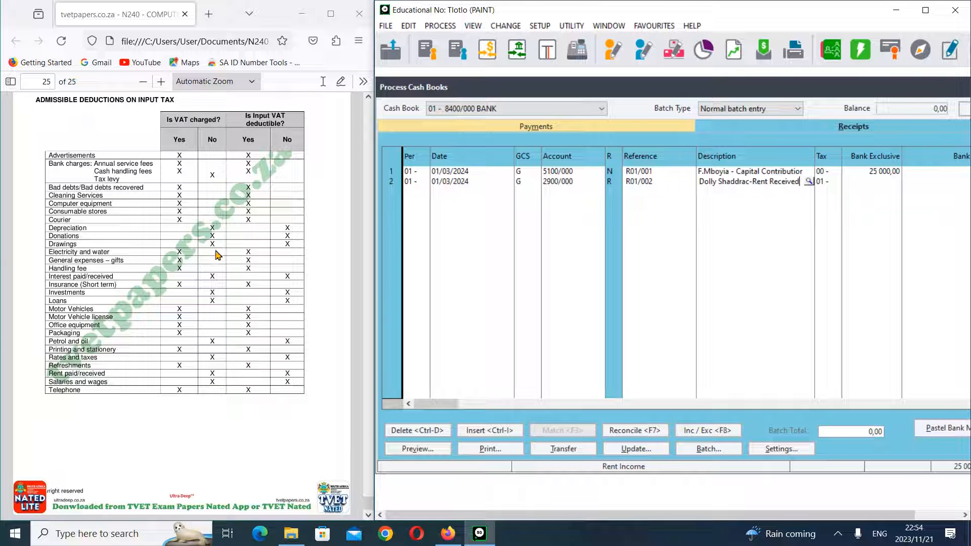
- Give row 2 tax type 00 and a bank-inclusive amount of 8 000,00
{"action": "left_click", "coordinate": [830, 183]}
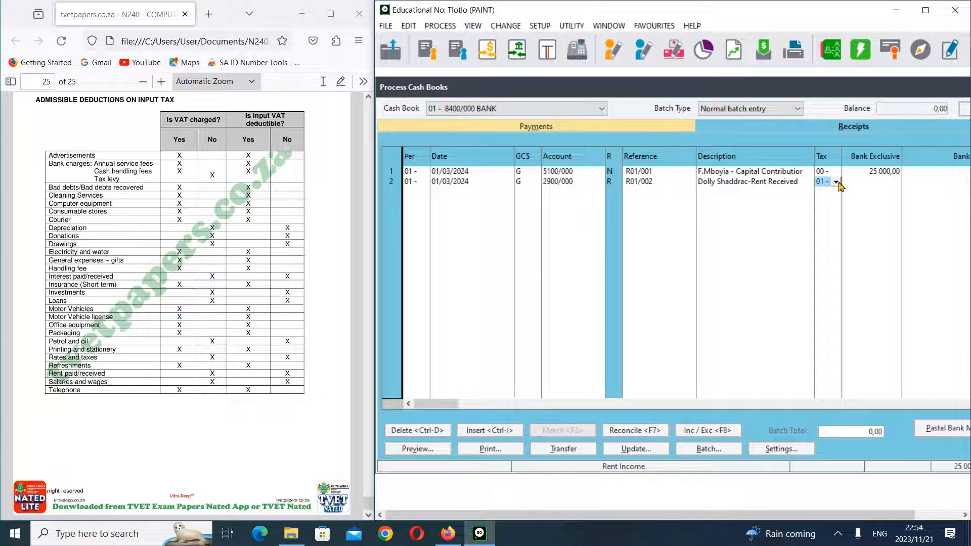
{"action": "left_click", "coordinate": [836, 182]}
{"action": "left_click", "coordinate": [839, 195]}
{"action": "key", "text": "Tab"}
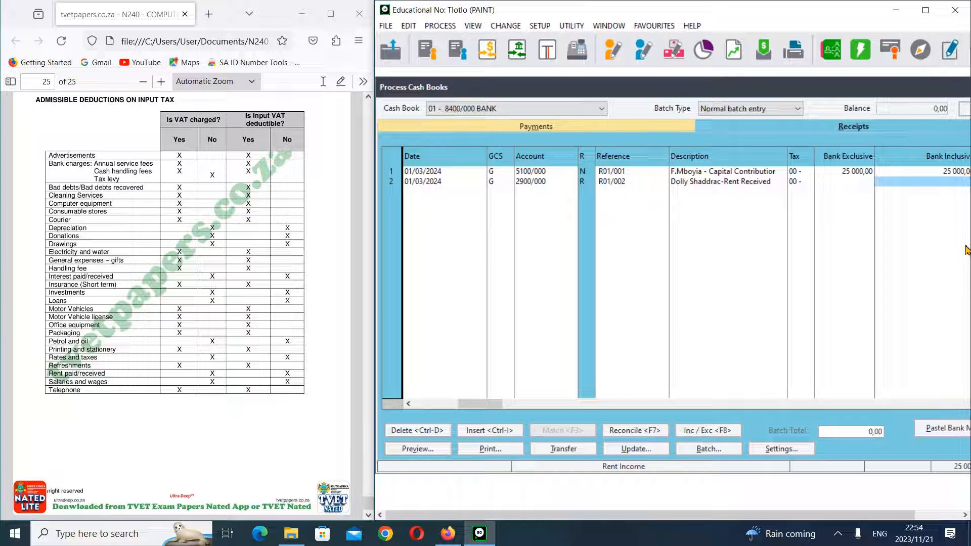
{"action": "scroll", "coordinate": [234, 305], "scroll_direction": "up", "scroll_amount": 15}
{"action": "scroll", "coordinate": [234, 305], "scroll_direction": "up", "scroll_amount": 20}
{"action": "scroll", "coordinate": [234, 305], "scroll_direction": "up", "scroll_amount": 15}
{"action": "scroll", "coordinate": [234, 305], "scroll_direction": "up", "scroll_amount": 5}
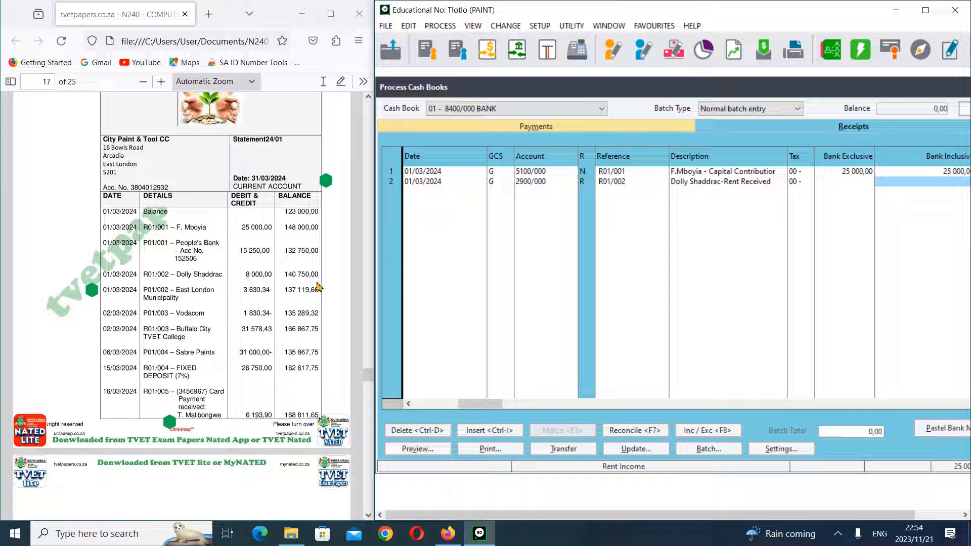
{"action": "type", "text": "8 000,0"}
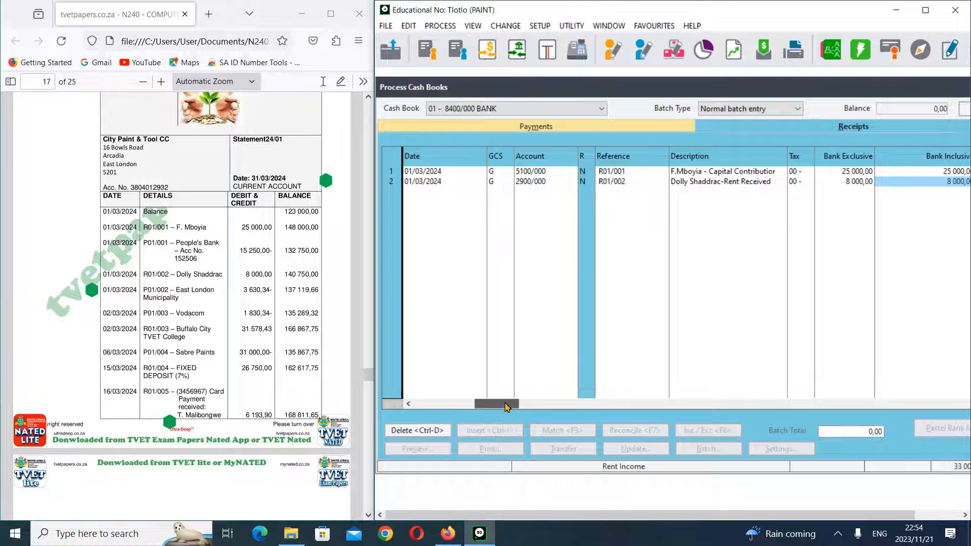
- Check the discount and project columns, then start receipt line R01/003
{"action": "left_click", "coordinate": [506, 403]}
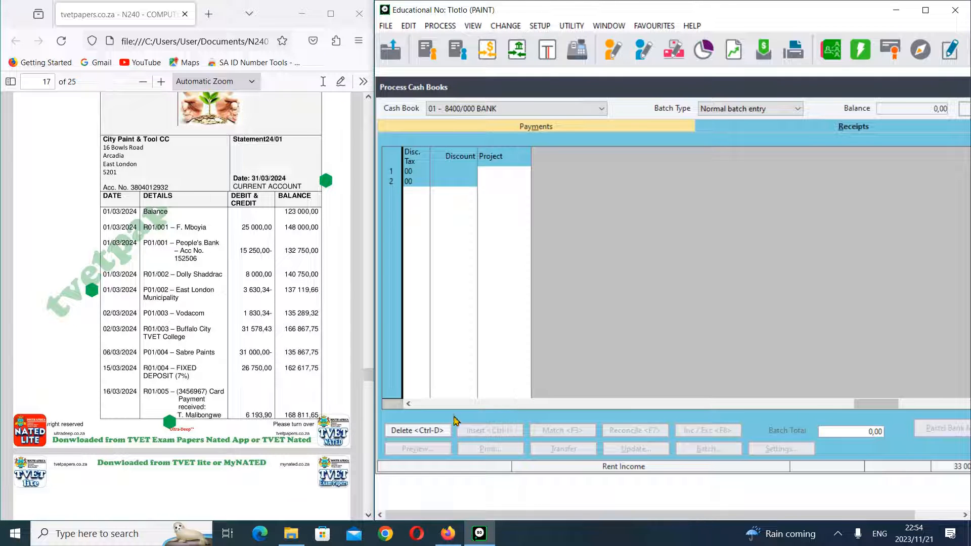
{"action": "left_click_drag", "start_coordinate": [875, 404], "coordinate": [636, 409]}
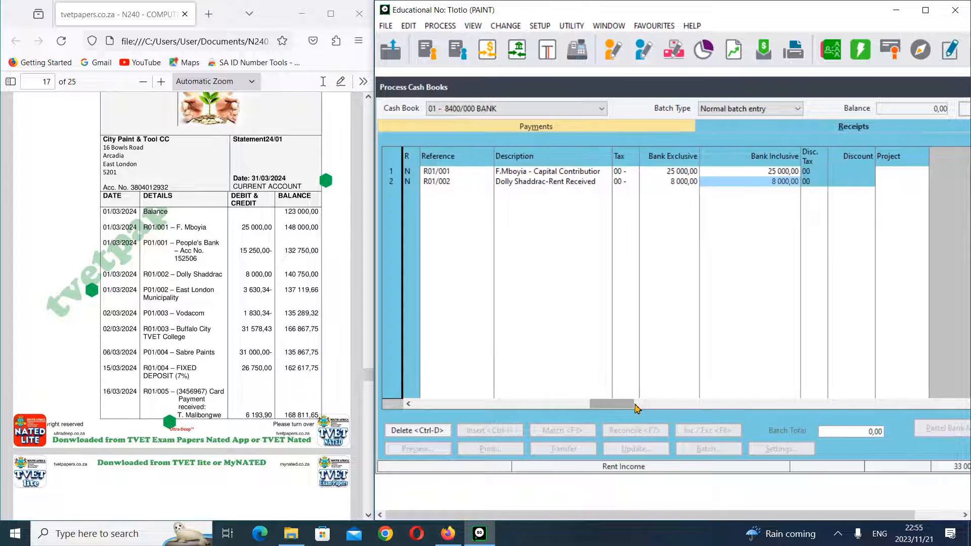
{"action": "left_click", "coordinate": [636, 409]}
{"action": "left_click_drag", "start_coordinate": [966, 401], "coordinate": [892, 414]}
{"action": "left_click_drag", "start_coordinate": [761, 408], "coordinate": [385, 413]}
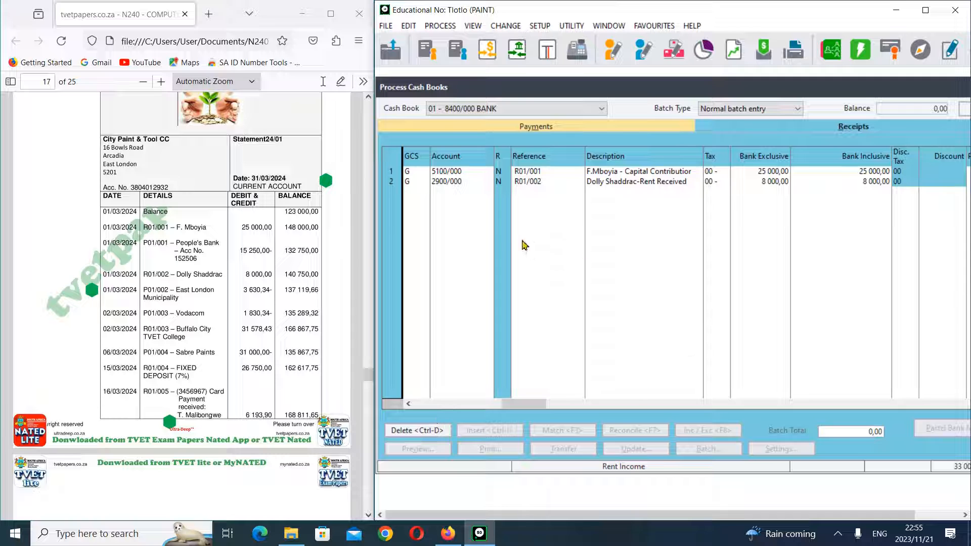
{"action": "left_click", "coordinate": [461, 194]}
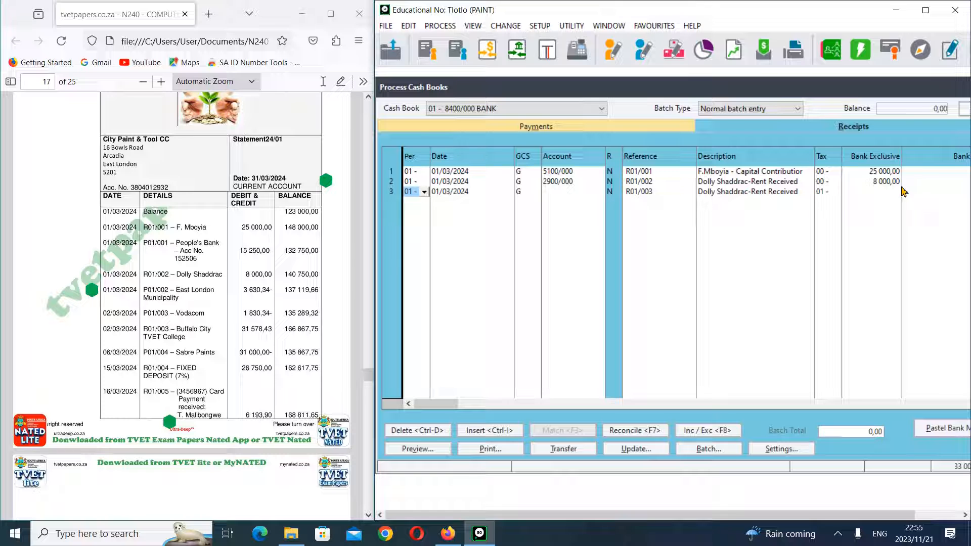
{"action": "mouse_move", "coordinate": [765, 90]}
{"action": "left_mouse_down"}
{"action": "mouse_move", "coordinate": [734, 88]}
{"action": "mouse_move", "coordinate": [768, 91]}
{"action": "left_mouse_up"}
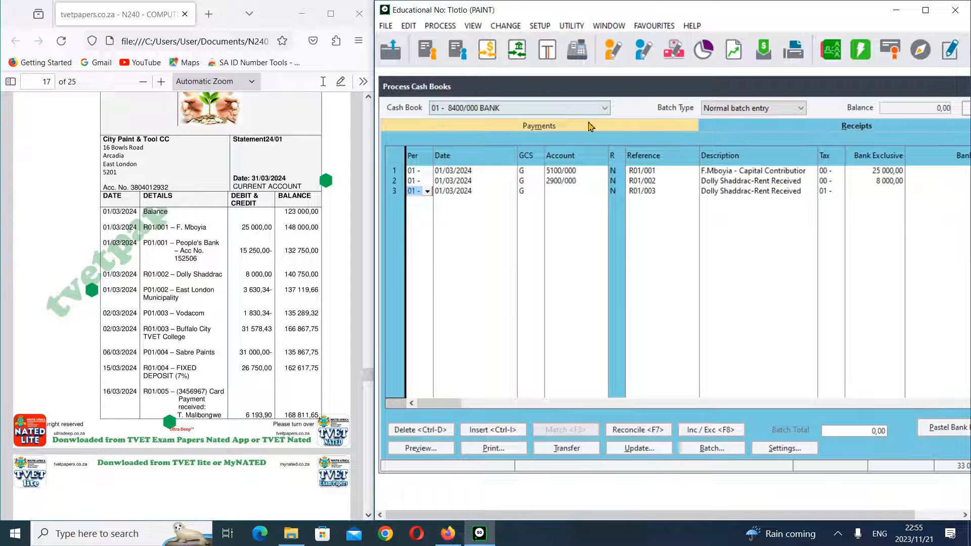
{"action": "left_click_drag", "start_coordinate": [652, 94], "coordinate": [617, 87]}
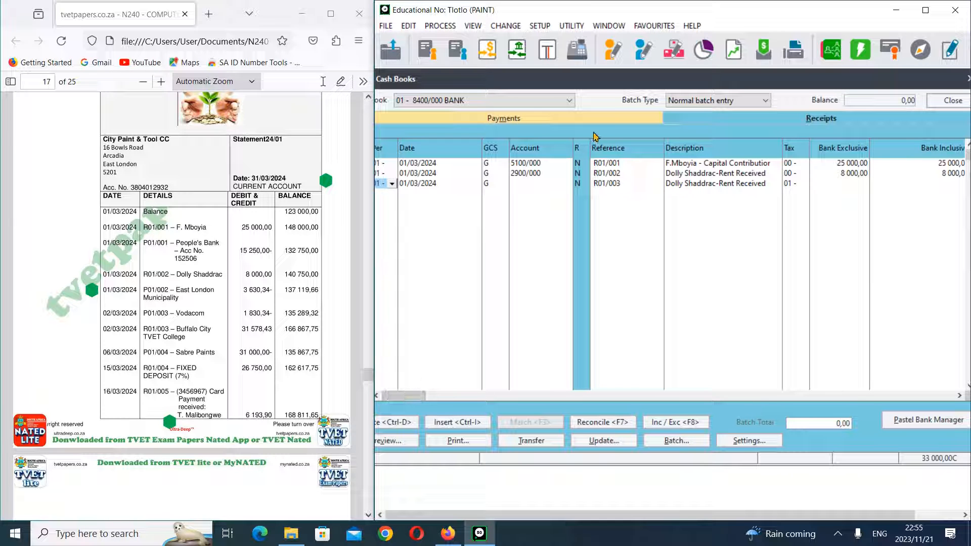
{"action": "left_click_drag", "start_coordinate": [637, 81], "coordinate": [614, 73]}
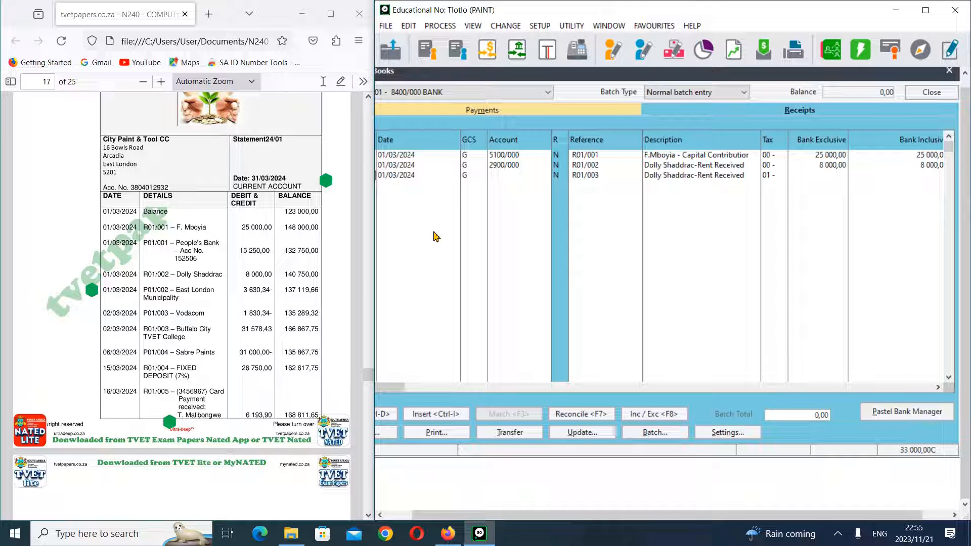
{"action": "left_click_drag", "start_coordinate": [374, 279], "coordinate": [330, 271]}
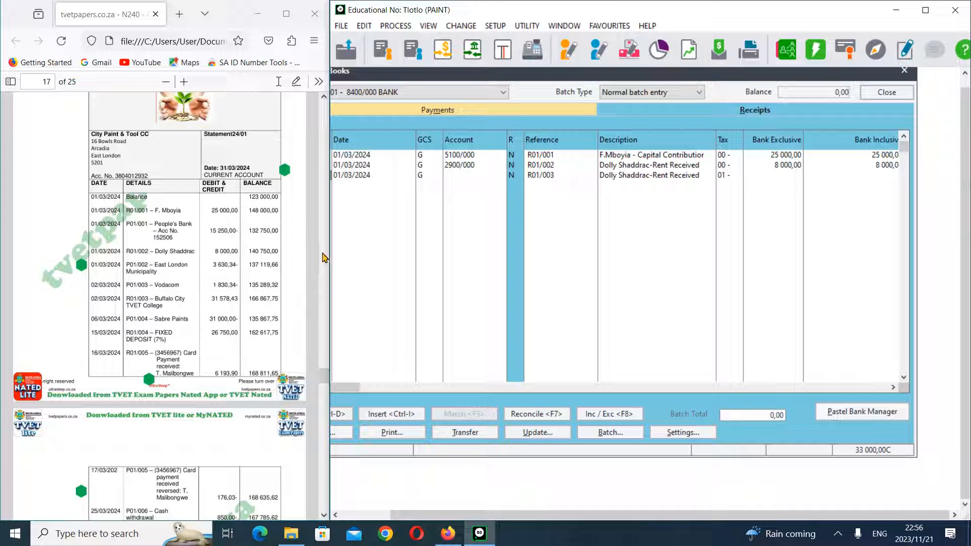
{"action": "left_click_drag", "start_coordinate": [329, 251], "coordinate": [338, 249]}
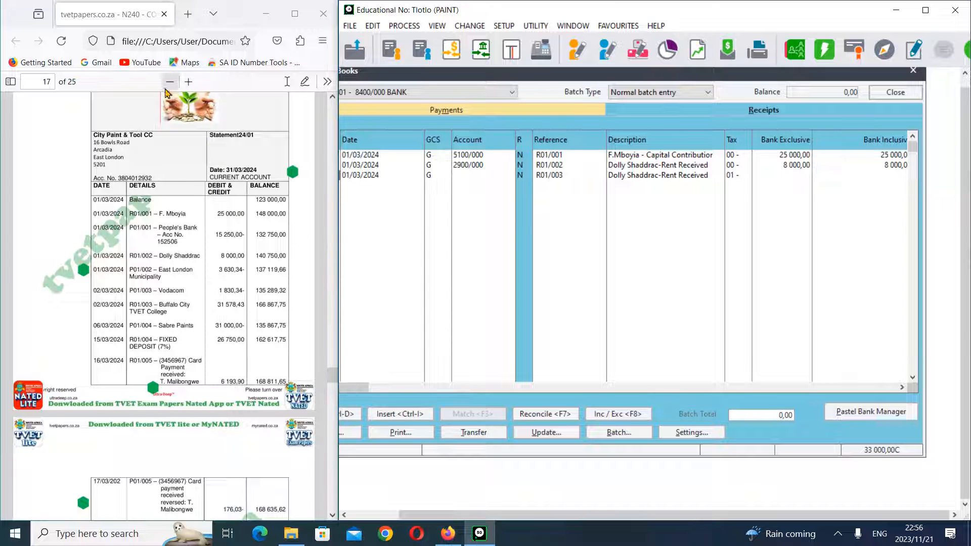
{"action": "left_click", "coordinate": [188, 82]}
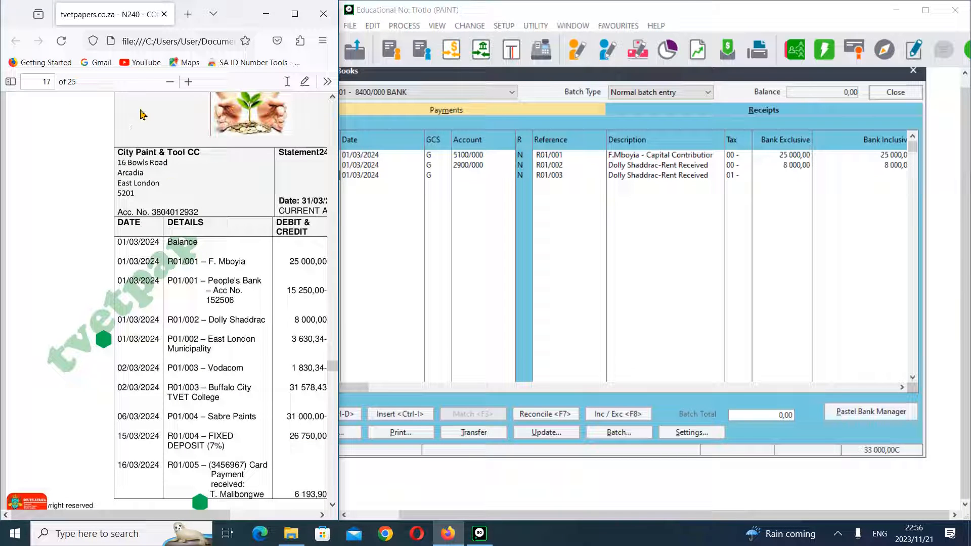
{"action": "left_click", "coordinate": [169, 82]}
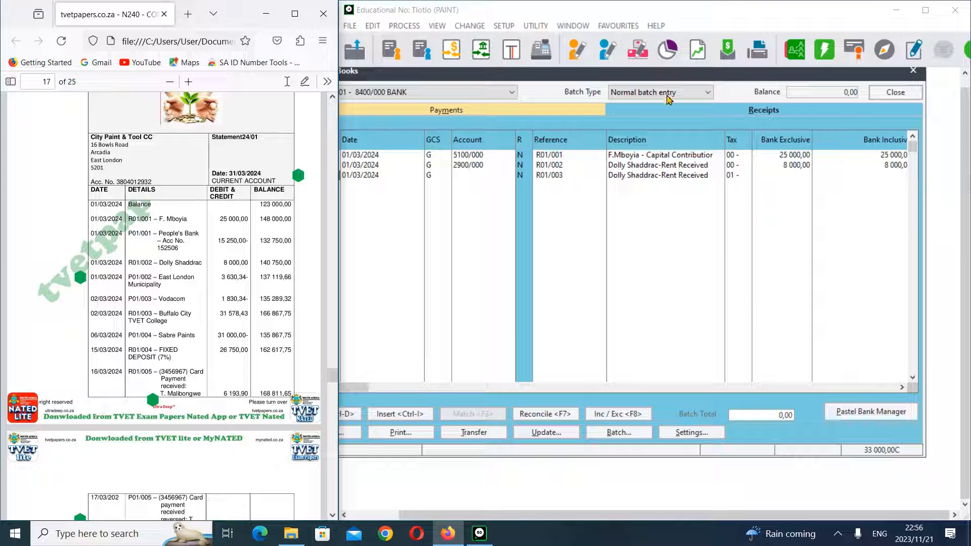
{"action": "left_click", "coordinate": [622, 74]}
{"action": "left_click_drag", "start_coordinate": [622, 74], "coordinate": [651, 76]}
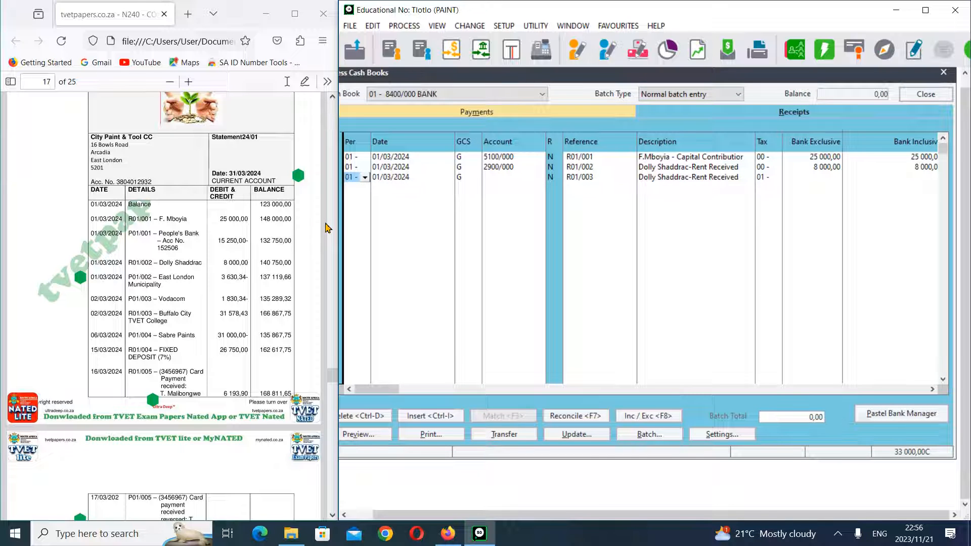
- Accept period 01 for R01/003 and scroll the exam paper to page 19's receipt notes
{"action": "key", "text": "Tab"}
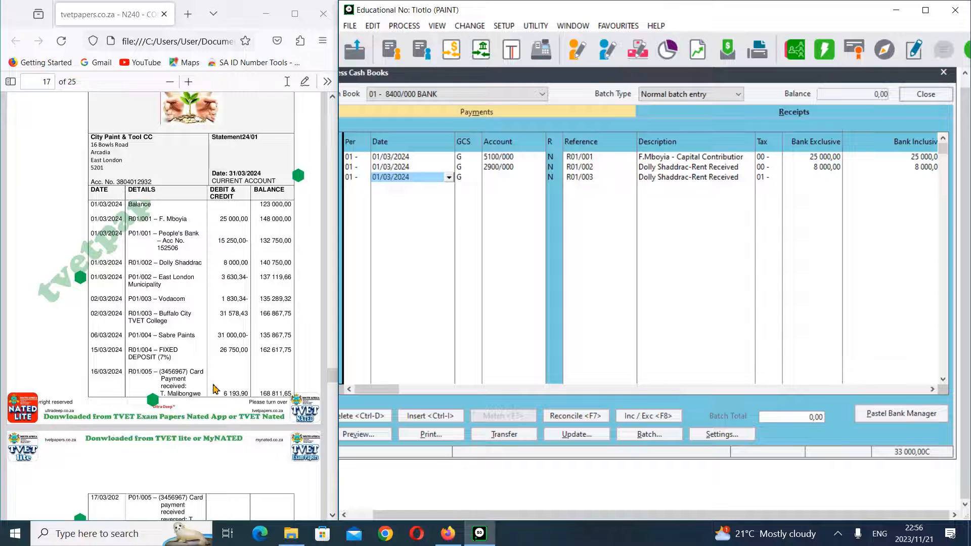
{"action": "scroll", "coordinate": [172, 303], "scroll_direction": "down", "scroll_amount": 15}
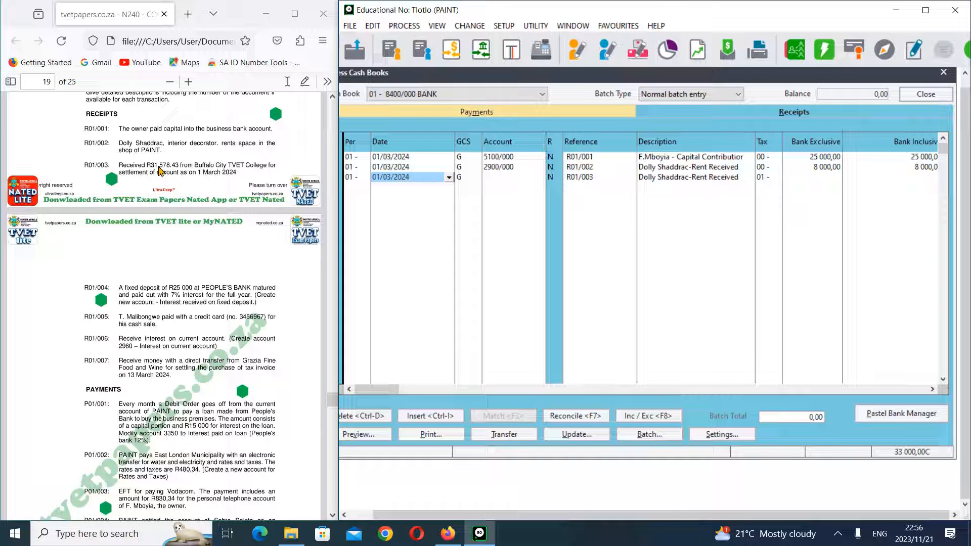
- Open tax invoice(buffalo) from CFS N4, compare it with the receipt notes, and fit it beside Pastel
{"action": "left_click", "coordinate": [292, 533]}
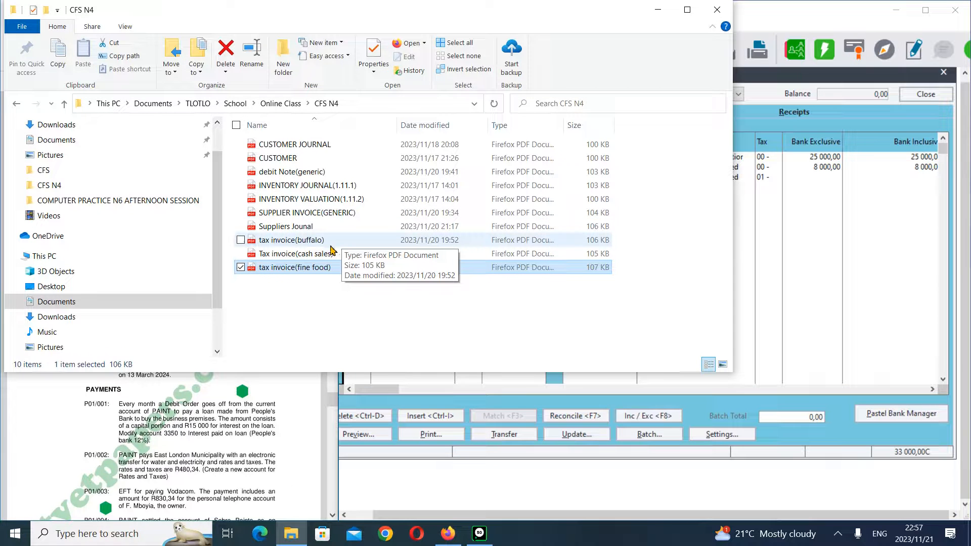
{"action": "left_click", "coordinate": [302, 242]}
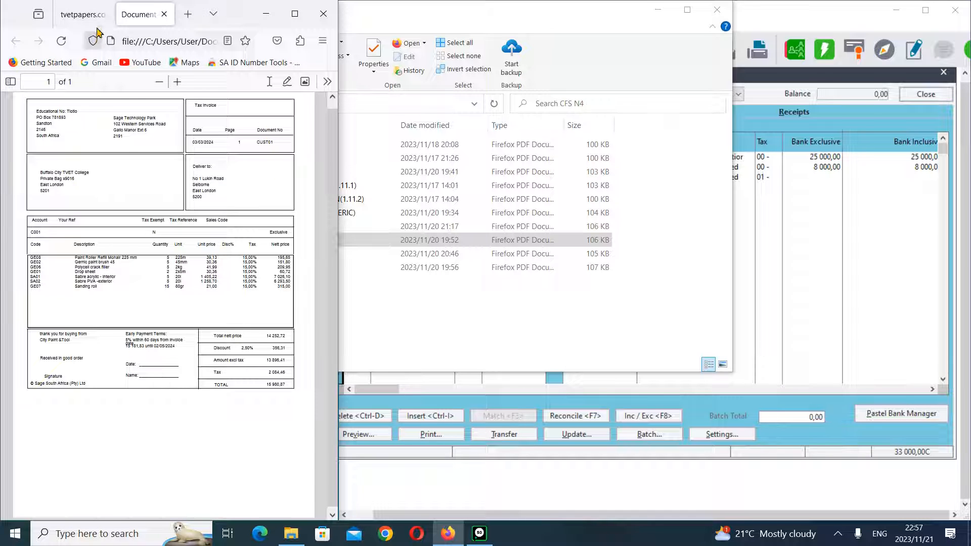
{"action": "left_click", "coordinate": [83, 15]}
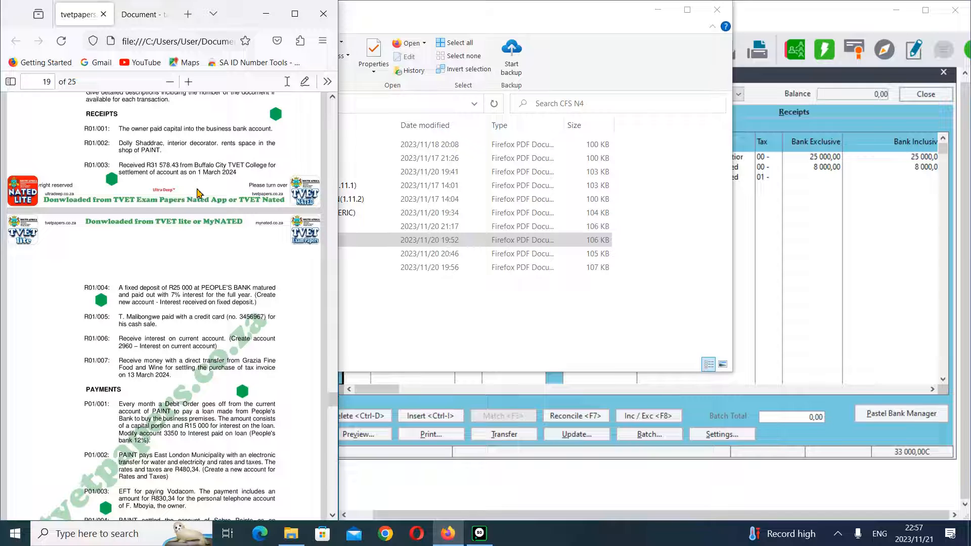
{"action": "left_click", "coordinate": [152, 17]}
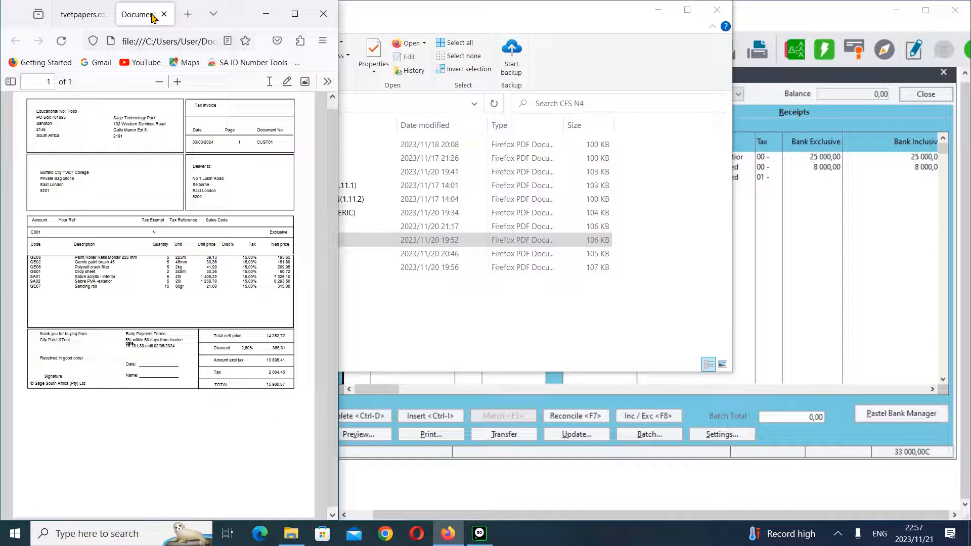
{"action": "left_click", "coordinate": [81, 14]}
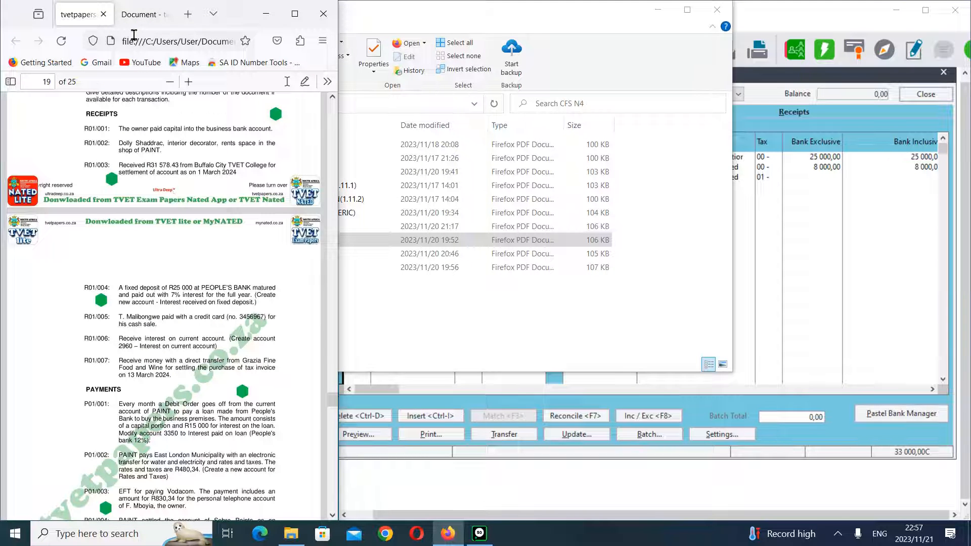
{"action": "left_click", "coordinate": [136, 16]}
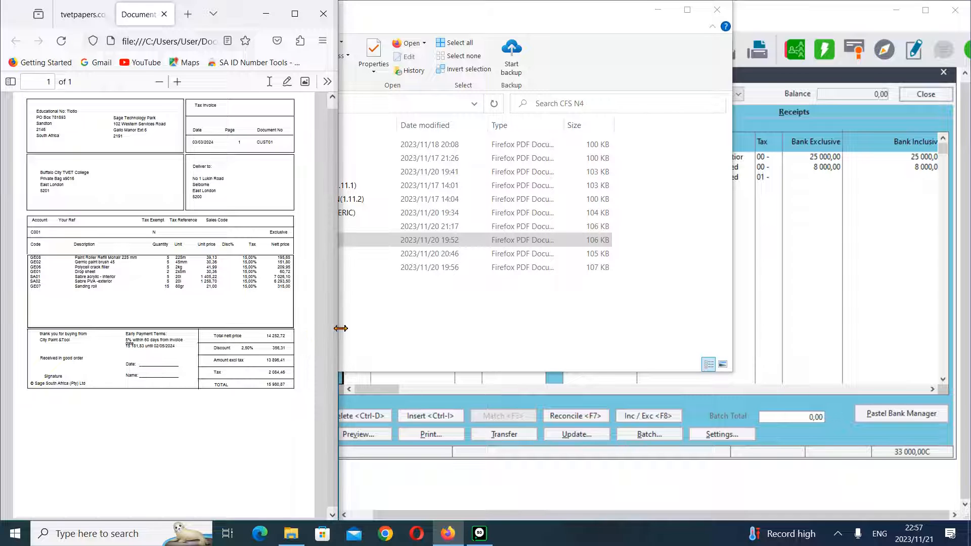
{"action": "left_click_drag", "start_coordinate": [339, 328], "coordinate": [385, 323]}
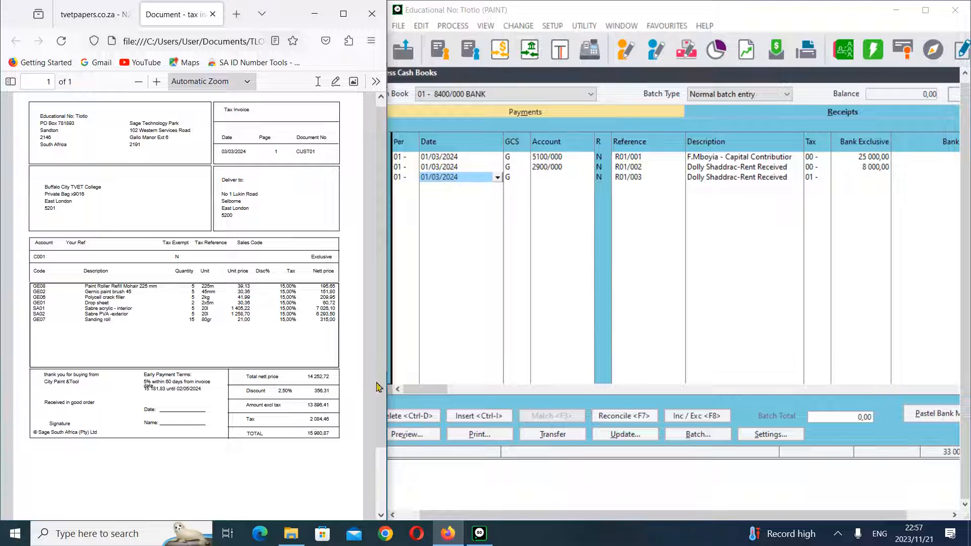
{"action": "left_click_drag", "start_coordinate": [389, 367], "coordinate": [358, 360]}
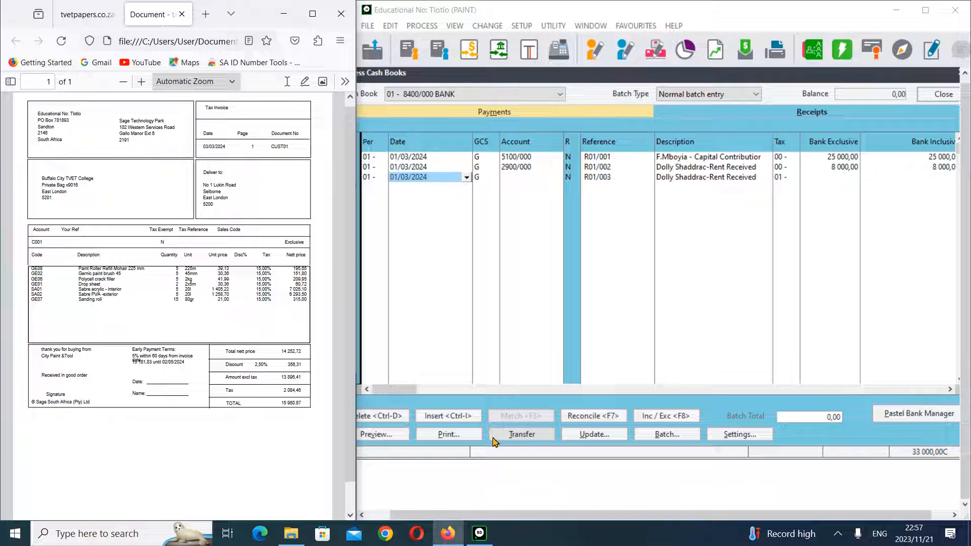
- Close the tax invoice and scroll the exam paper back to page 8's customers' schedule
{"action": "left_click", "coordinate": [182, 14]}
{"action": "scroll", "coordinate": [207, 353], "scroll_direction": "up", "scroll_amount": 10}
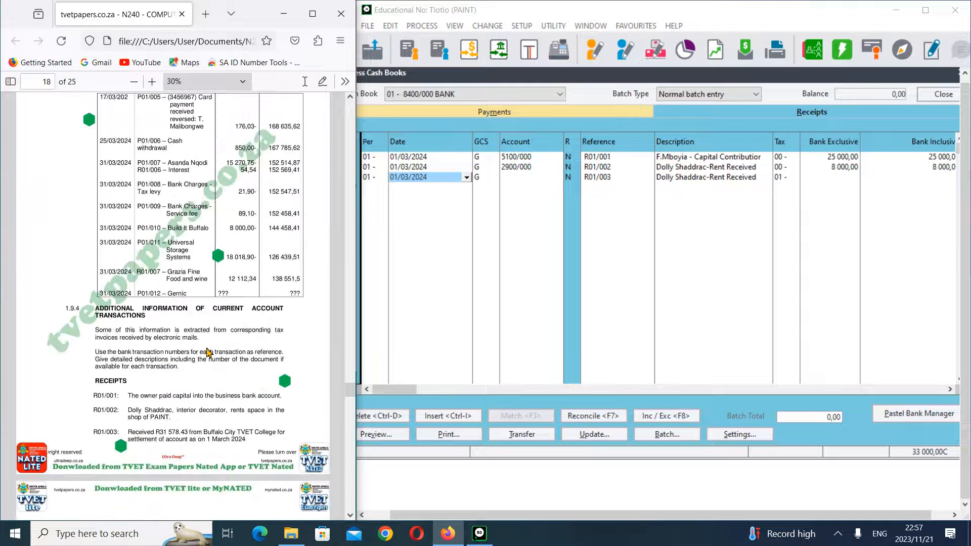
{"action": "scroll", "coordinate": [208, 352], "scroll_direction": "up", "scroll_amount": 3}
{"action": "scroll", "coordinate": [208, 353], "scroll_direction": "down", "scroll_amount": 5}
{"action": "scroll", "coordinate": [208, 352], "scroll_direction": "up", "scroll_amount": 10}
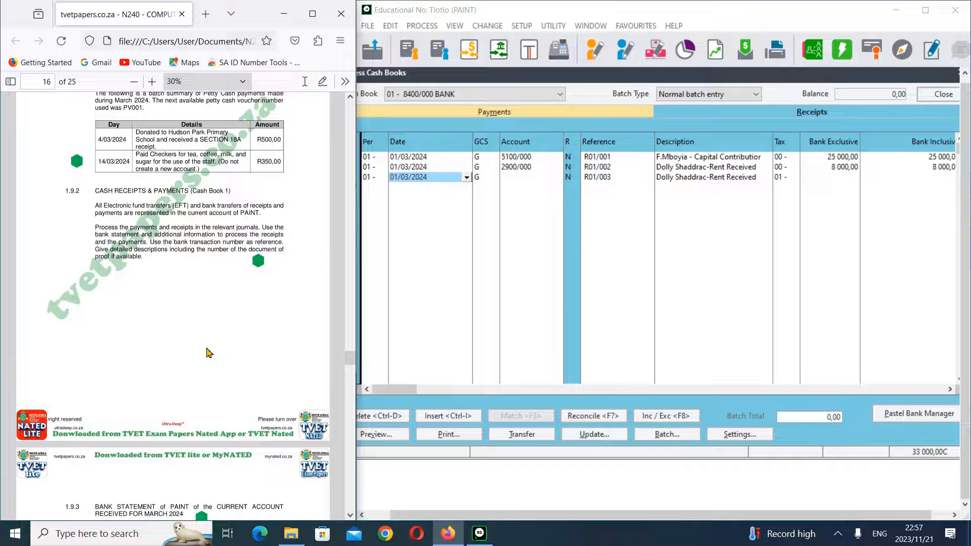
{"action": "scroll", "coordinate": [208, 352], "scroll_direction": "up", "scroll_amount": 10}
{"action": "scroll", "coordinate": [208, 352], "scroll_direction": "down", "scroll_amount": 5}
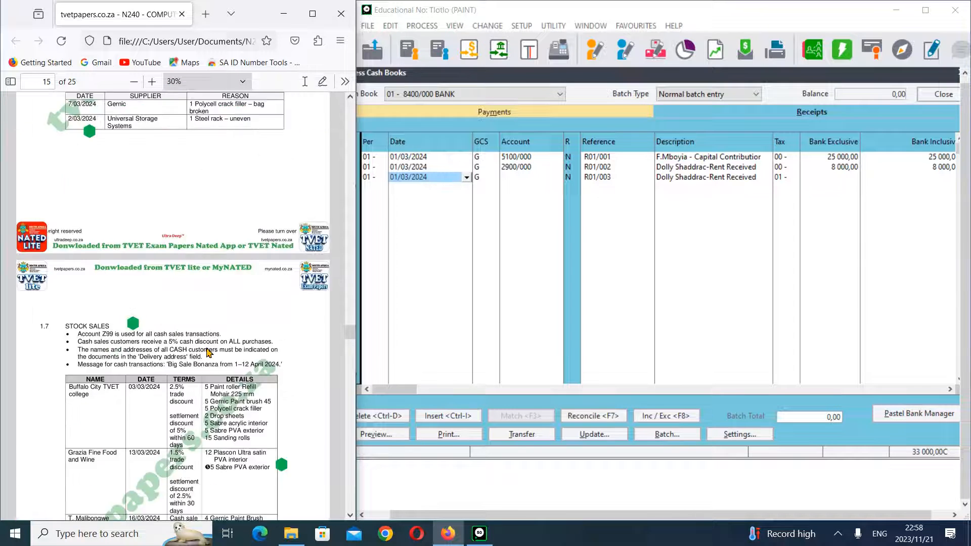
{"action": "scroll", "coordinate": [207, 353], "scroll_direction": "up", "scroll_amount": 10}
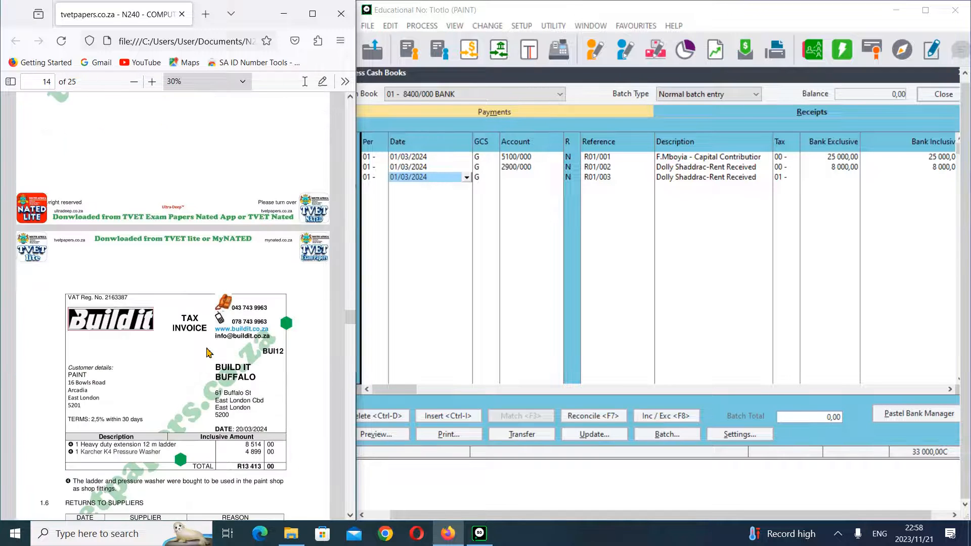
{"action": "scroll", "coordinate": [207, 352], "scroll_direction": "up", "scroll_amount": 10}
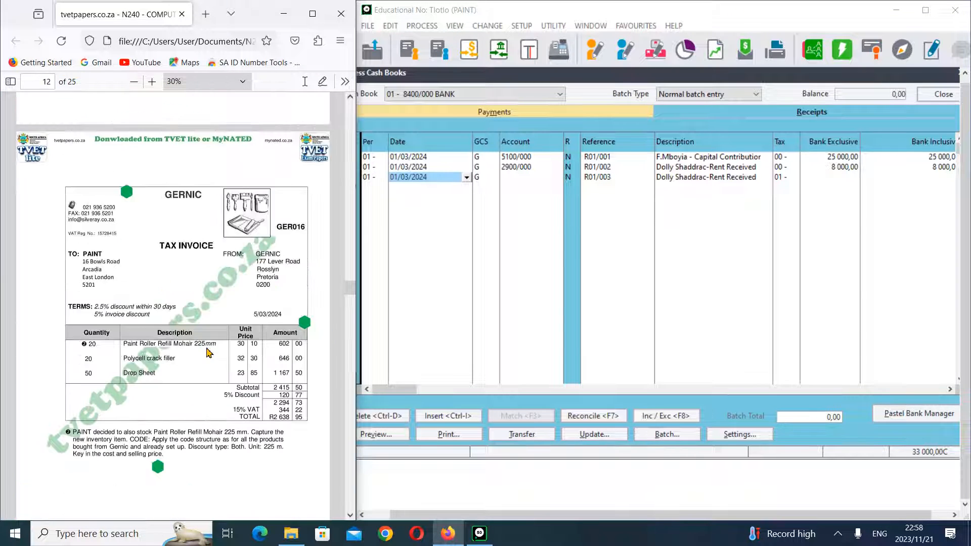
{"action": "scroll", "coordinate": [207, 352], "scroll_direction": "up", "scroll_amount": 10}
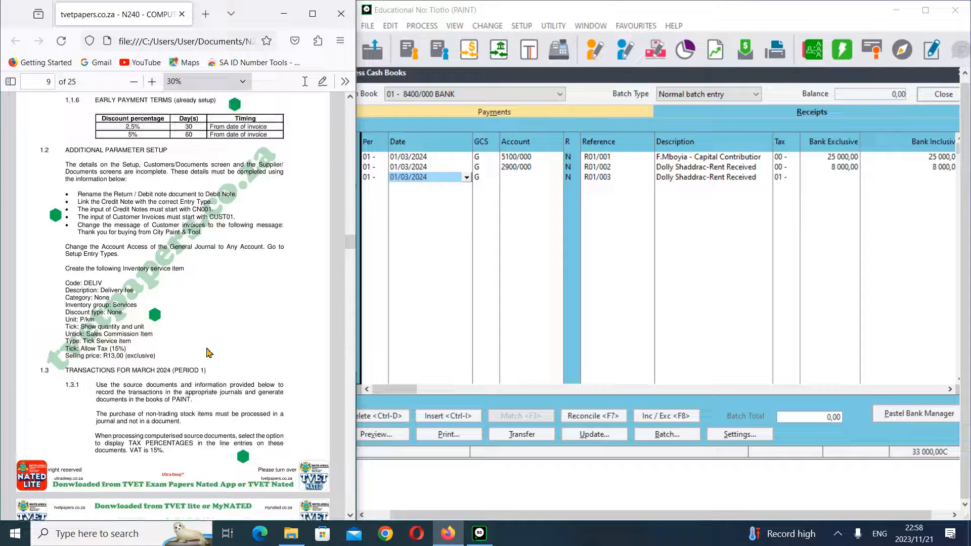
{"action": "scroll", "coordinate": [209, 352], "scroll_direction": "up", "scroll_amount": 2}
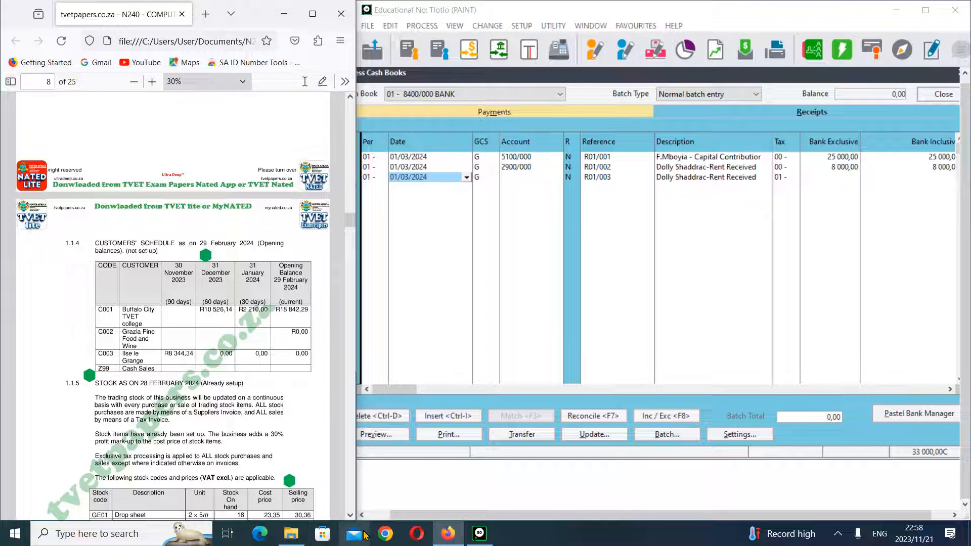
{"action": "key", "text": "super"}
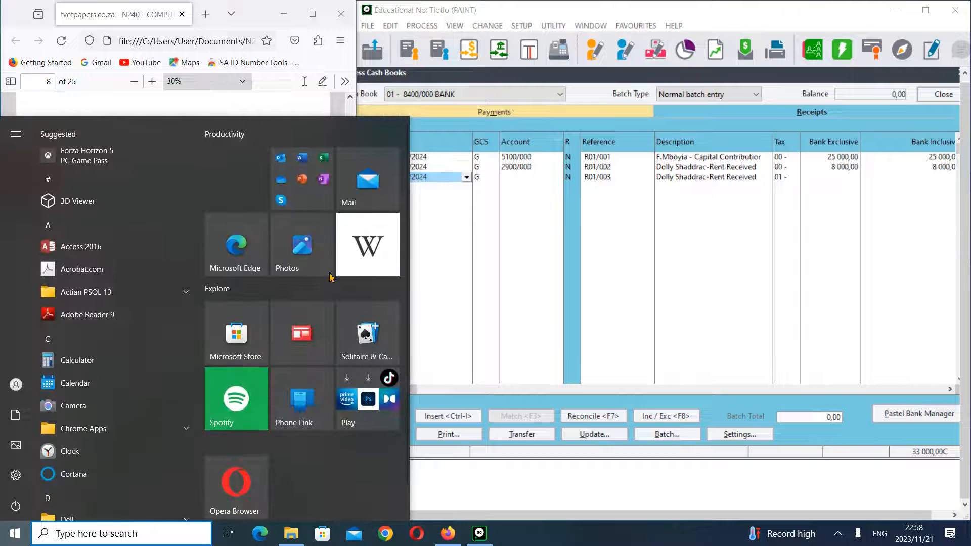
- Launch Calculator and enter Buffalo City's opening balance 18 842,29 plus the next amount
{"action": "left_click", "coordinate": [137, 363]}
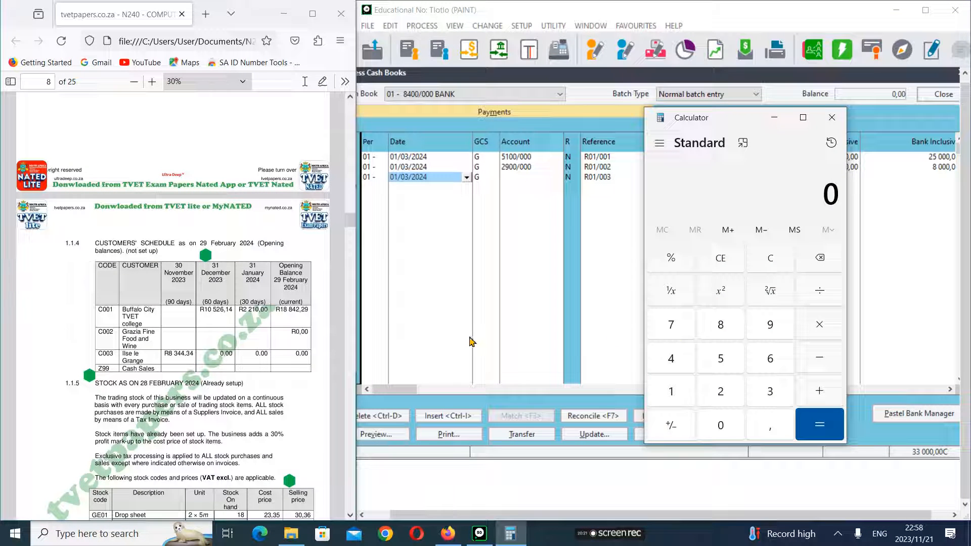
{"action": "left_click", "coordinate": [672, 392]}
{"action": "left_click", "coordinate": [723, 326]}
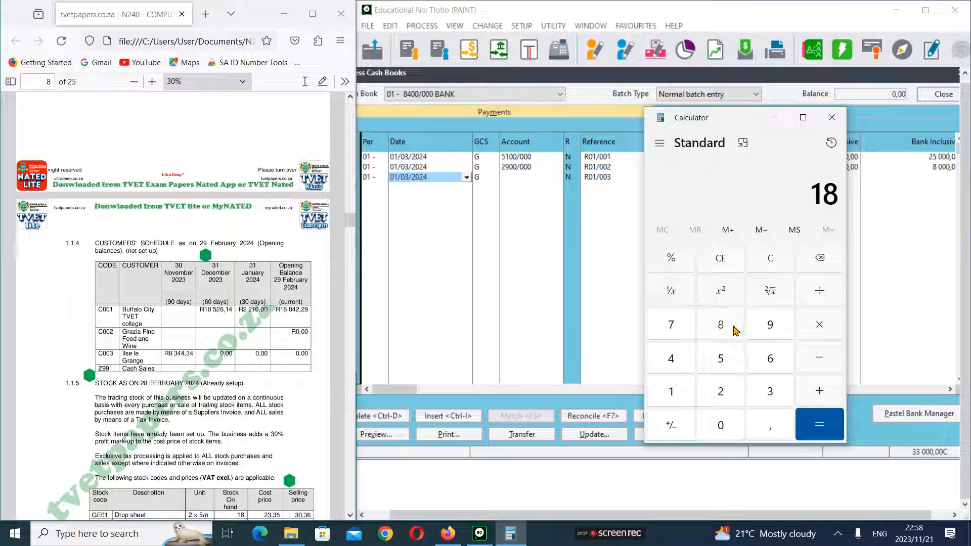
{"action": "left_click", "coordinate": [724, 334]}
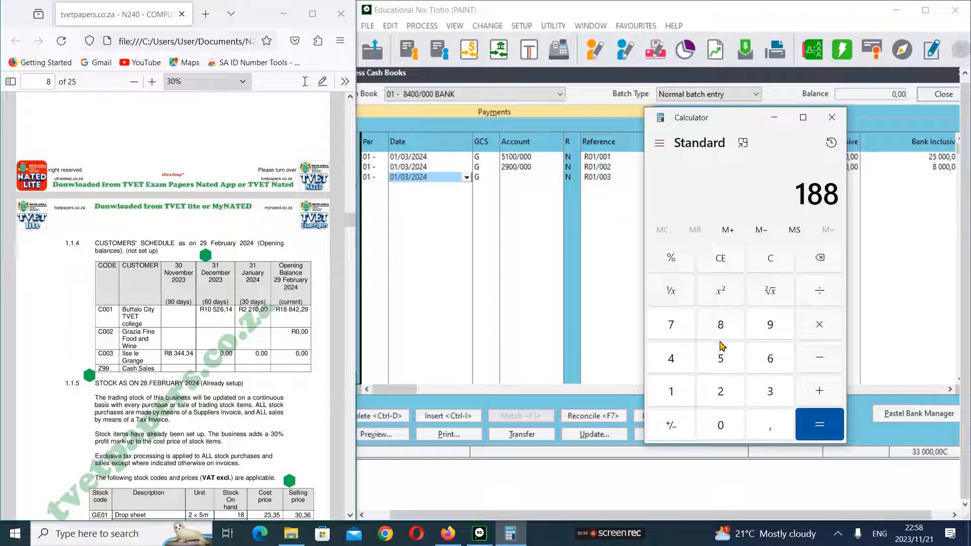
{"action": "left_click", "coordinate": [690, 357]}
{"action": "left_click", "coordinate": [722, 393]}
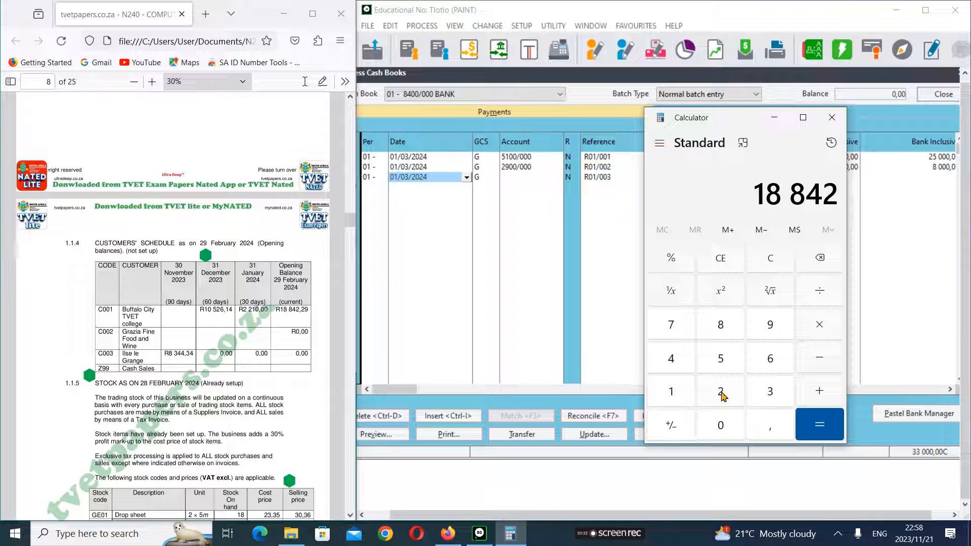
{"action": "left_click", "coordinate": [769, 425]}
{"action": "left_click", "coordinate": [722, 393]}
{"action": "left_click", "coordinate": [768, 330]}
{"action": "left_click", "coordinate": [820, 395]}
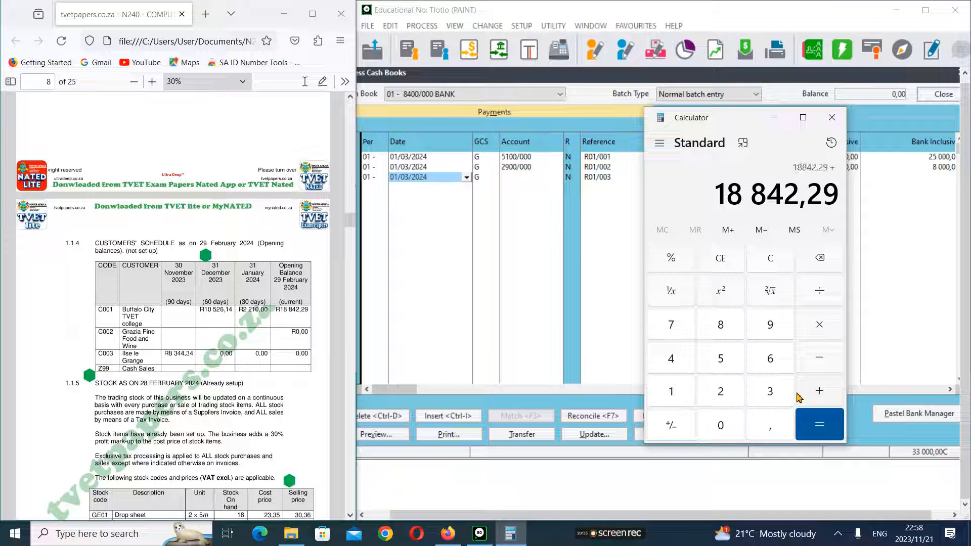
{"action": "left_click", "coordinate": [685, 392]}
{"action": "left_click", "coordinate": [720, 360]}
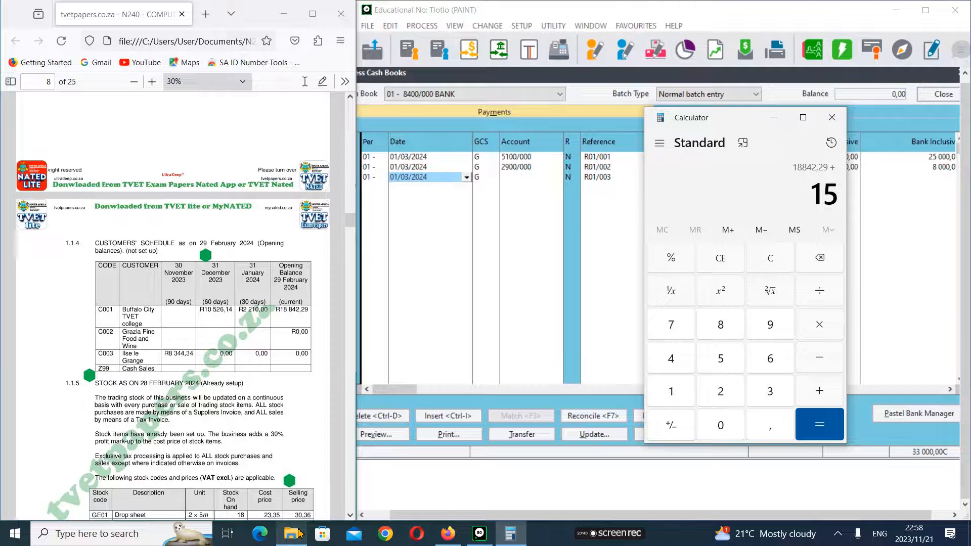
- Open the tax invoice(buffalo) PDF from the CFS N4 folder to read its total
{"action": "mouse_move", "coordinate": [299, 533]}
{"action": "left_click", "coordinate": [308, 487]}
{"action": "double_click", "coordinate": [305, 240]}
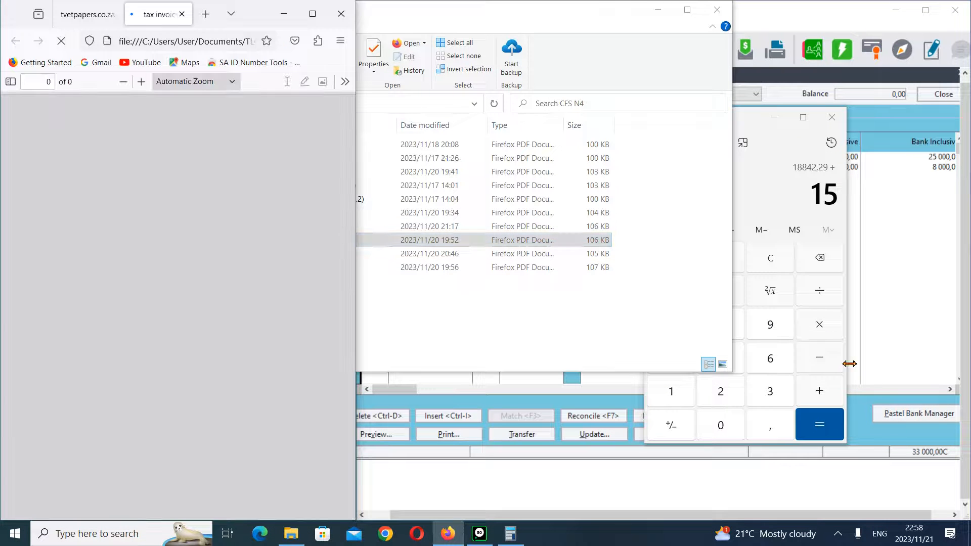
{"action": "left_click", "coordinate": [793, 148]}
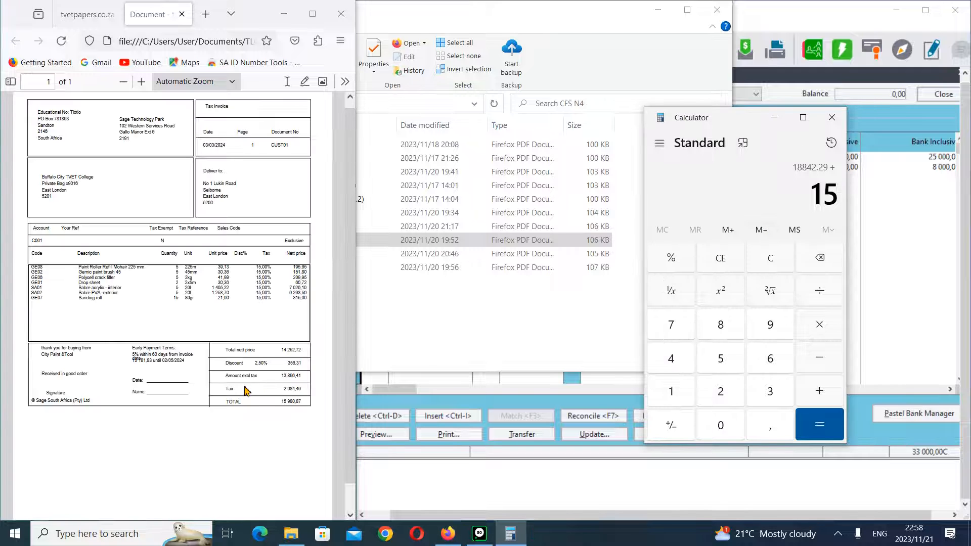
- Complete the invoice total 15 980,87 and total both amounts to 34 823,16
{"action": "left_click", "coordinate": [769, 324]}
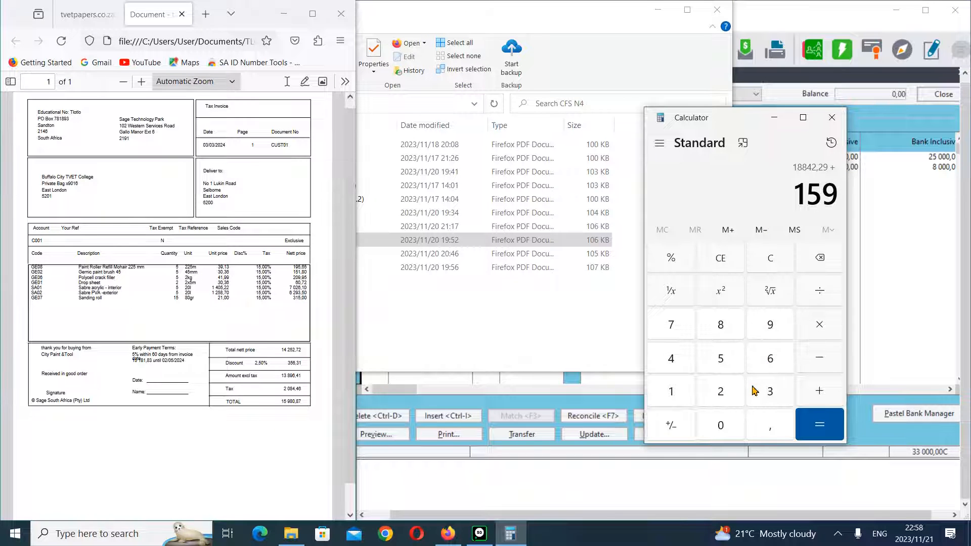
{"action": "left_click", "coordinate": [732, 326]}
{"action": "left_click", "coordinate": [723, 426]}
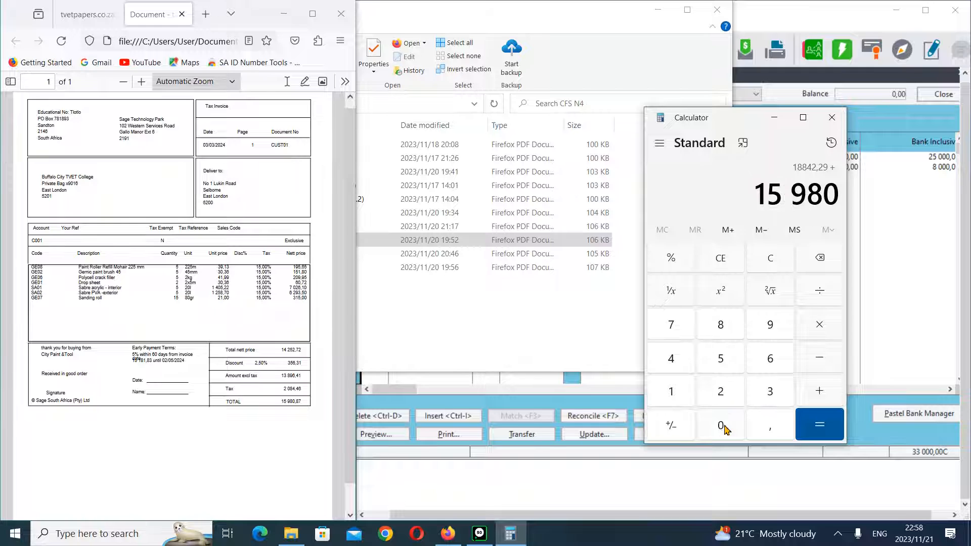
{"action": "left_click", "coordinate": [767, 432]}
{"action": "left_click", "coordinate": [731, 321]}
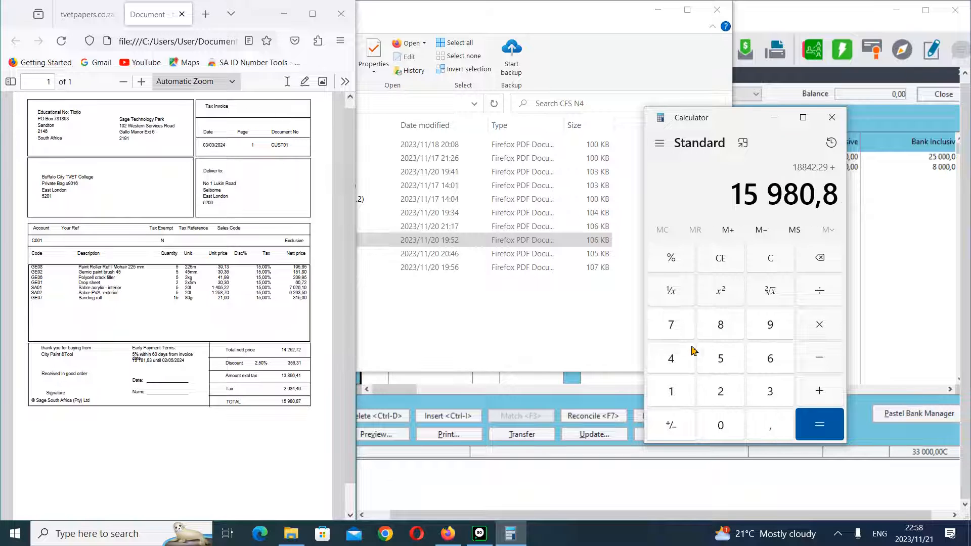
{"action": "left_click", "coordinate": [672, 325]}
{"action": "left_click", "coordinate": [818, 424]}
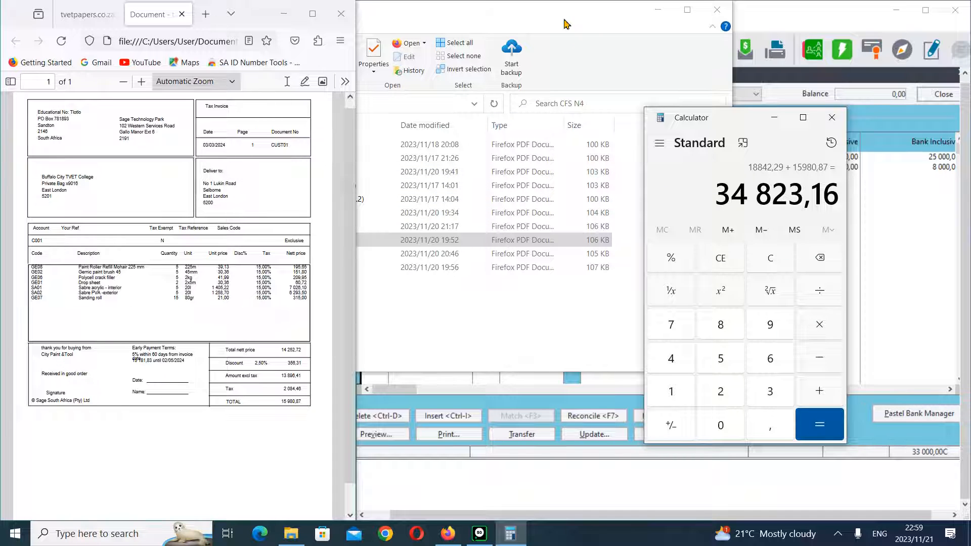
{"action": "left_click", "coordinate": [438, 327]}
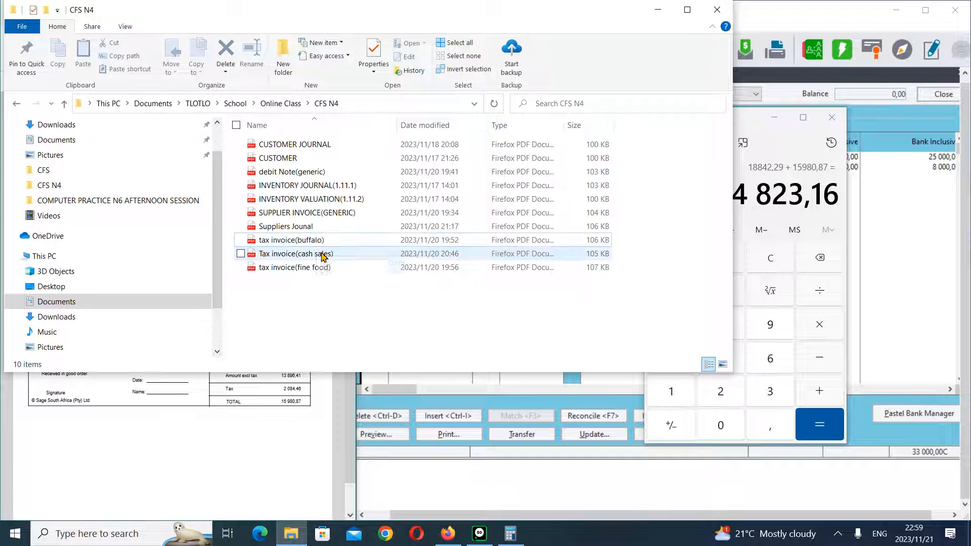
- Return to the exam paper PDF and scroll to section 1.7 Stock Sales on page 15
{"action": "left_click", "coordinate": [186, 456]}
{"action": "left_click", "coordinate": [86, 14]}
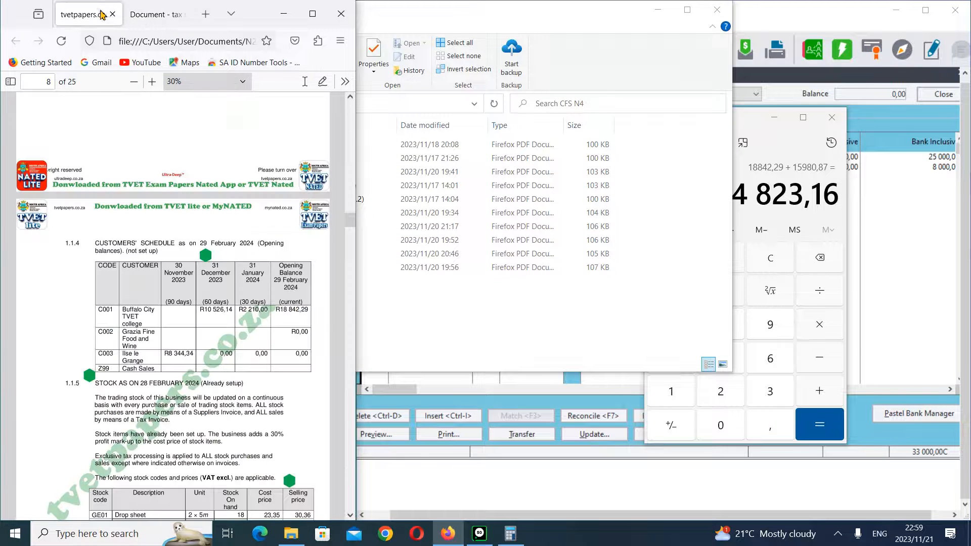
{"action": "scroll", "coordinate": [201, 302], "scroll_direction": "up", "scroll_amount": 2}
{"action": "scroll", "coordinate": [201, 302], "scroll_direction": "up", "scroll_amount": 8}
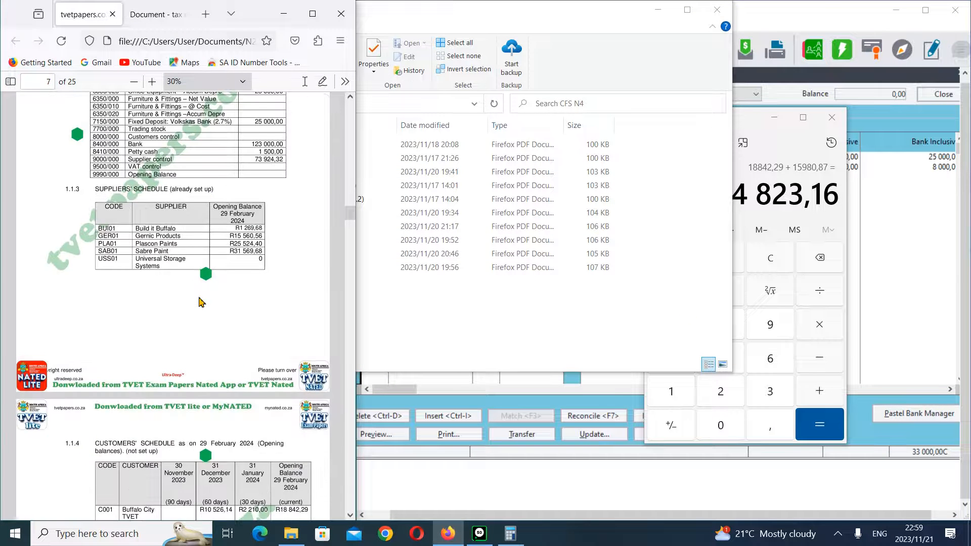
{"action": "scroll", "coordinate": [201, 302], "scroll_direction": "down", "scroll_amount": 4}
{"action": "scroll", "coordinate": [200, 301], "scroll_direction": "down", "scroll_amount": 20}
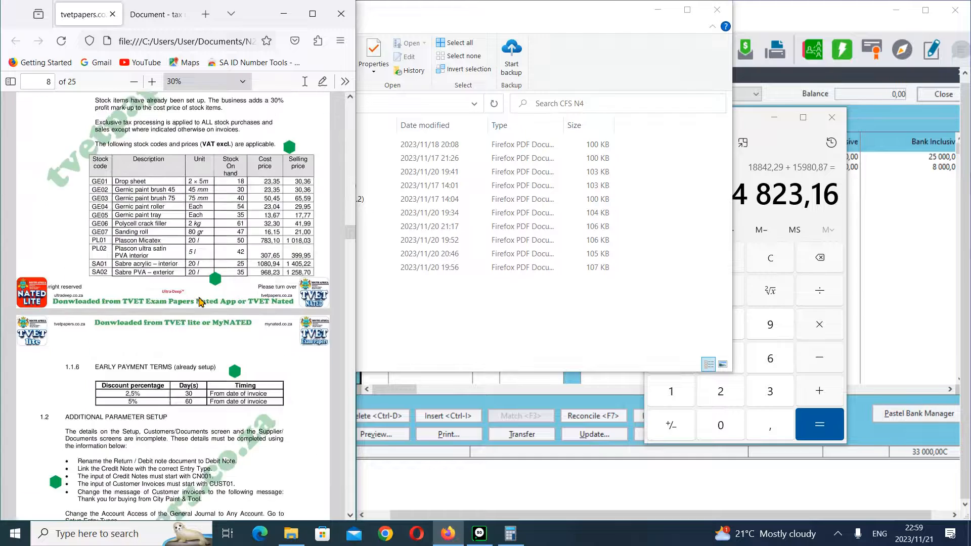
{"action": "scroll", "coordinate": [201, 302], "scroll_direction": "down", "scroll_amount": 8}
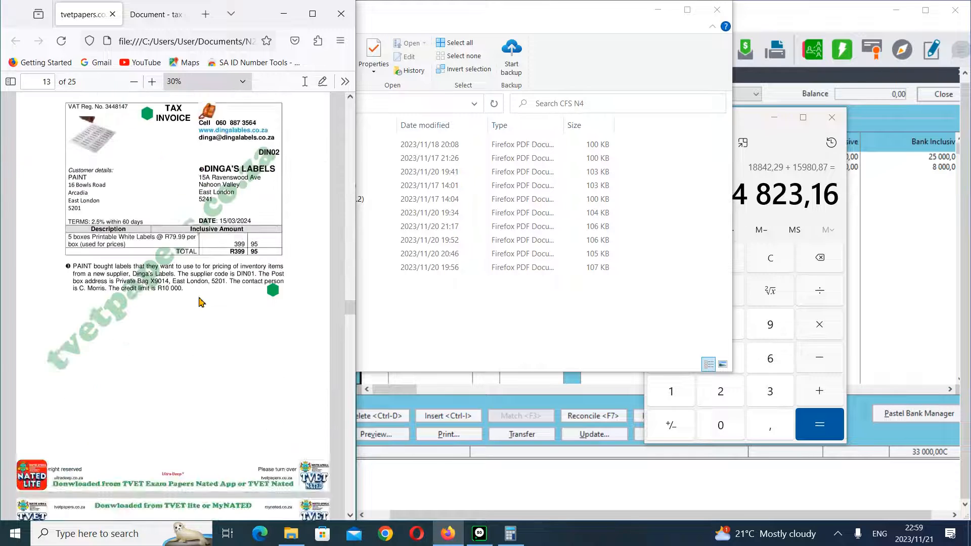
{"action": "scroll", "coordinate": [201, 302], "scroll_direction": "down", "scroll_amount": 8}
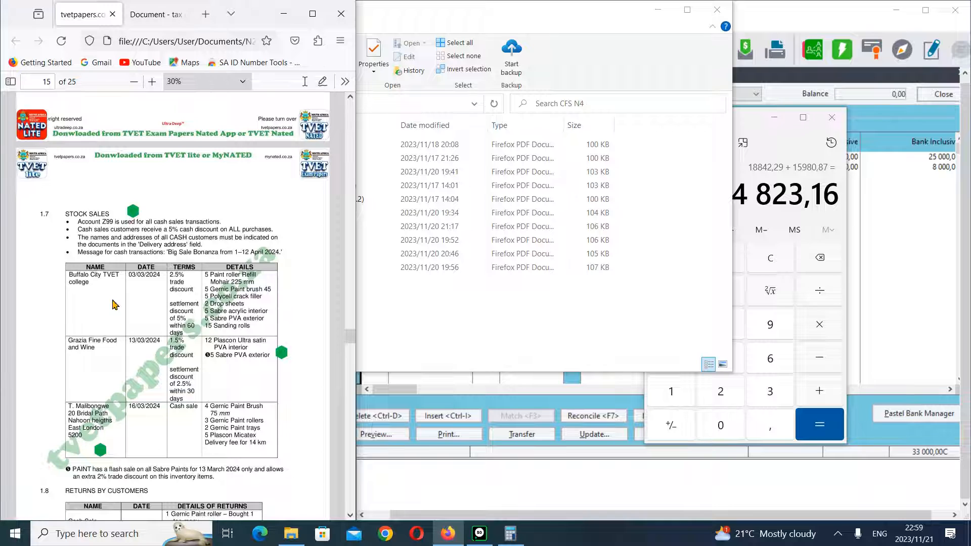
{"action": "scroll", "coordinate": [114, 304], "scroll_direction": "down", "scroll_amount": 3}
{"action": "scroll", "coordinate": [113, 304], "scroll_direction": "down", "scroll_amount": 4}
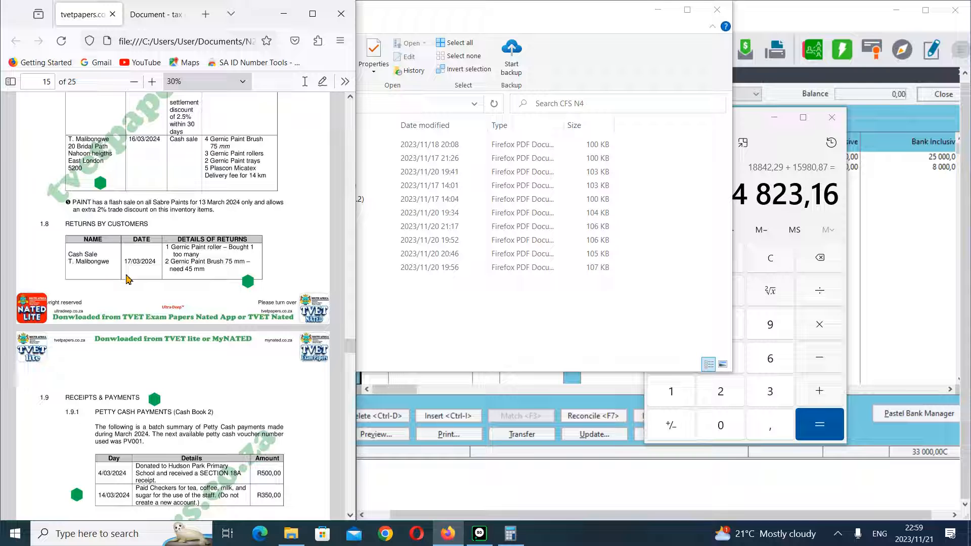
{"action": "scroll", "coordinate": [201, 282], "scroll_direction": "up", "scroll_amount": 6}
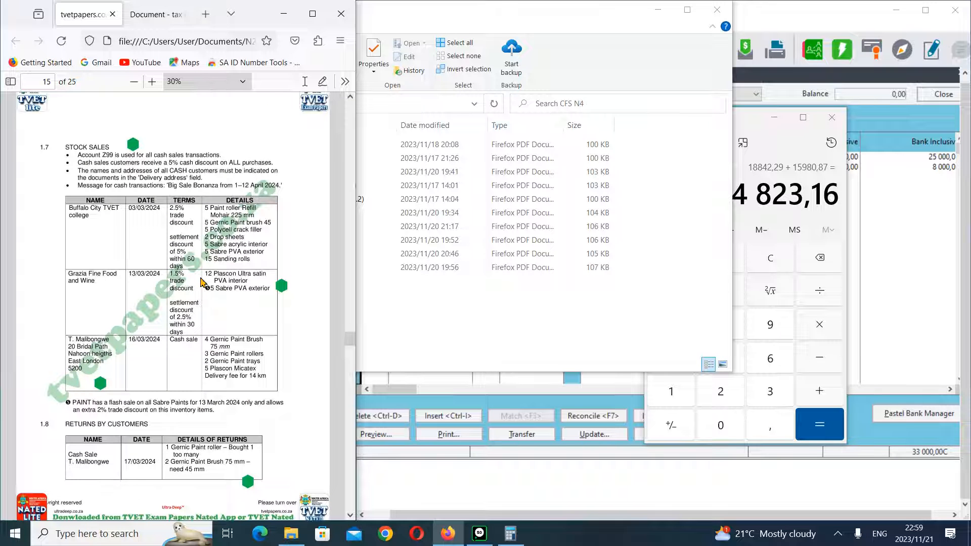
{"action": "scroll", "coordinate": [201, 282], "scroll_direction": "up", "scroll_amount": 5}
{"action": "scroll", "coordinate": [201, 282], "scroll_direction": "up", "scroll_amount": 4}
{"action": "scroll", "coordinate": [201, 282], "scroll_direction": "down", "scroll_amount": 9}
- Close the Buffalo tax invoice tab and the Calculator
{"action": "left_click", "coordinate": [157, 16]}
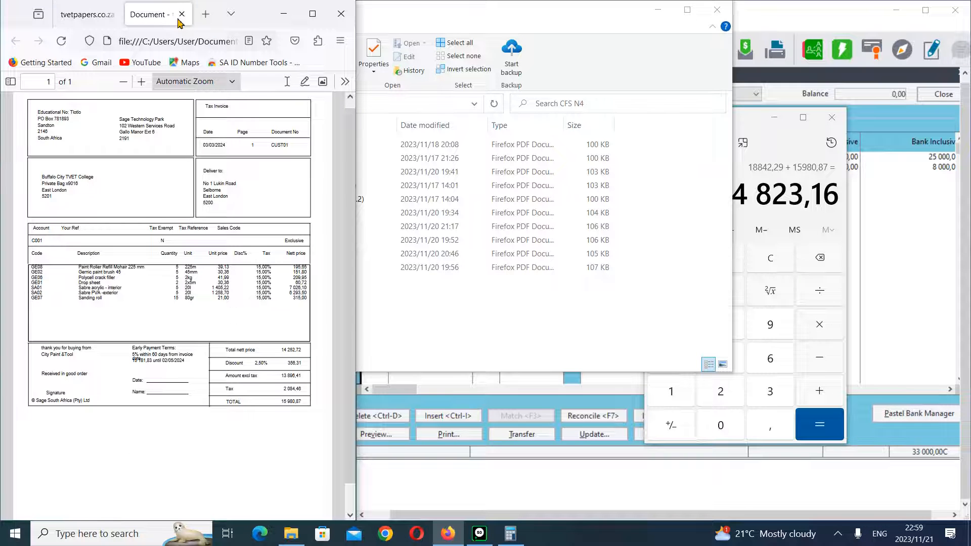
{"action": "left_click", "coordinate": [181, 14]}
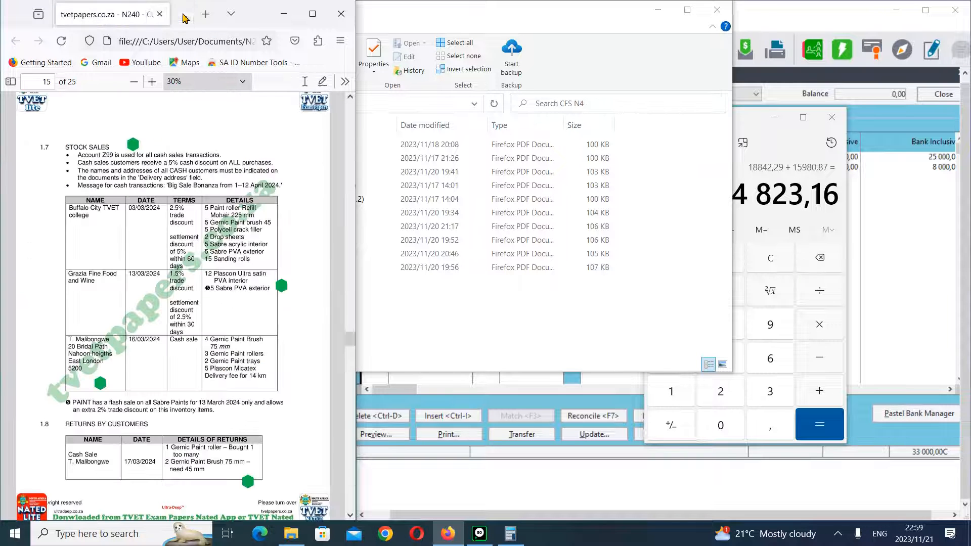
{"action": "left_click", "coordinate": [832, 118]}
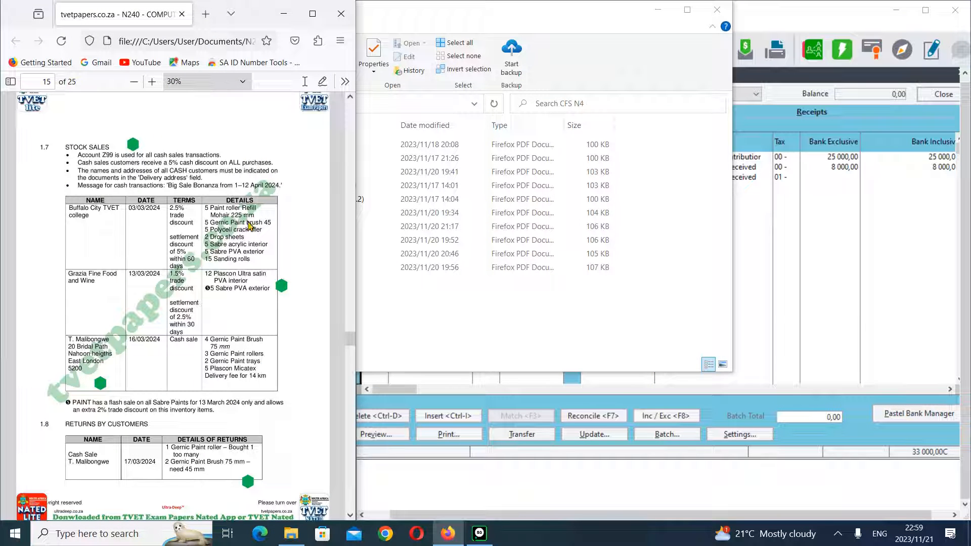
- Reload the receipts batch via Payments and back to Receipts, leaving only R01/001 and R01/002
{"action": "left_click_drag", "start_coordinate": [357, 186], "coordinate": [356, 187]}
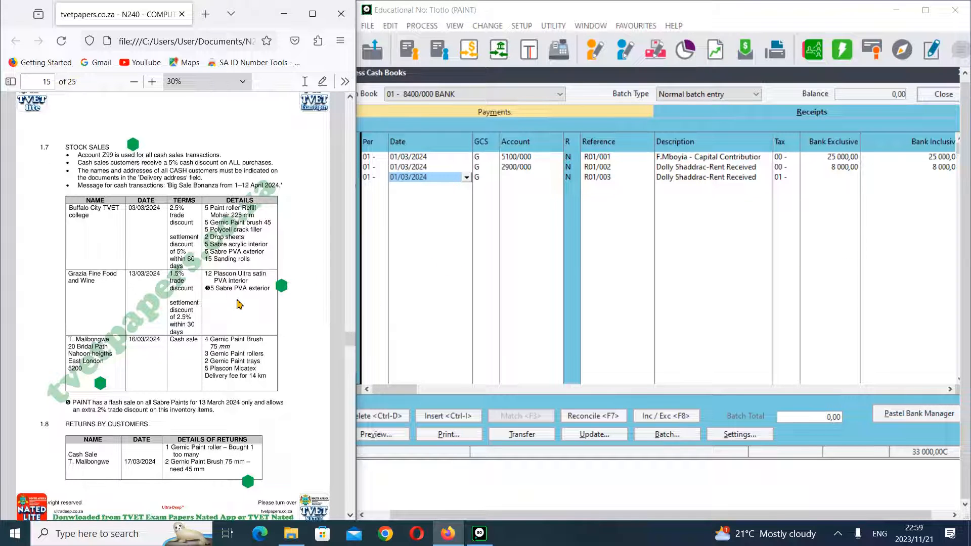
{"action": "scroll", "coordinate": [239, 304], "scroll_direction": "down", "scroll_amount": 10}
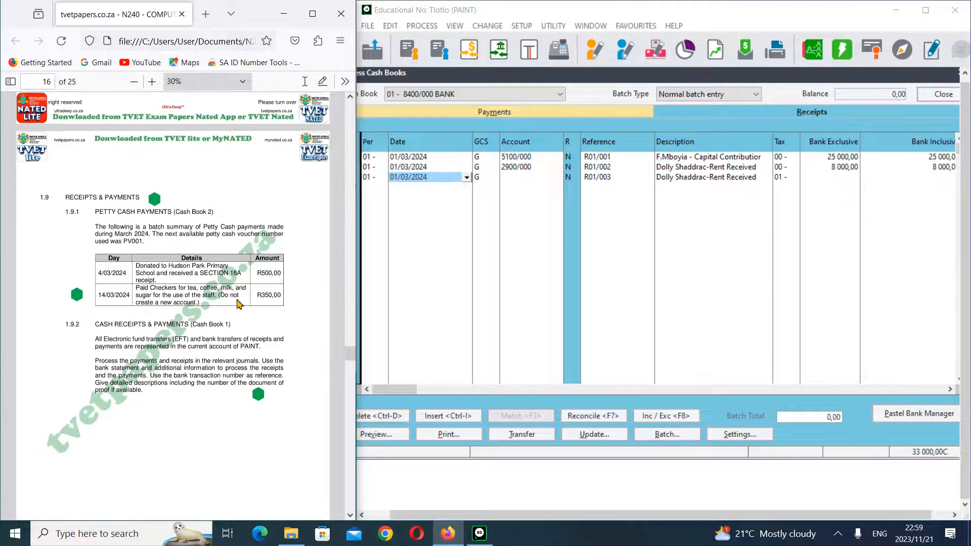
{"action": "scroll", "coordinate": [239, 303], "scroll_direction": "up", "scroll_amount": 15}
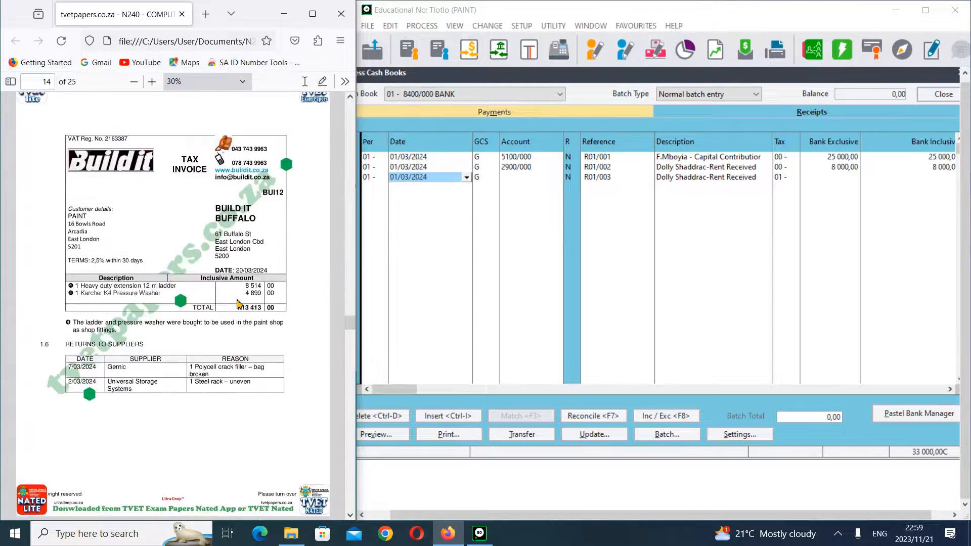
{"action": "scroll", "coordinate": [239, 303], "scroll_direction": "down", "scroll_amount": 20}
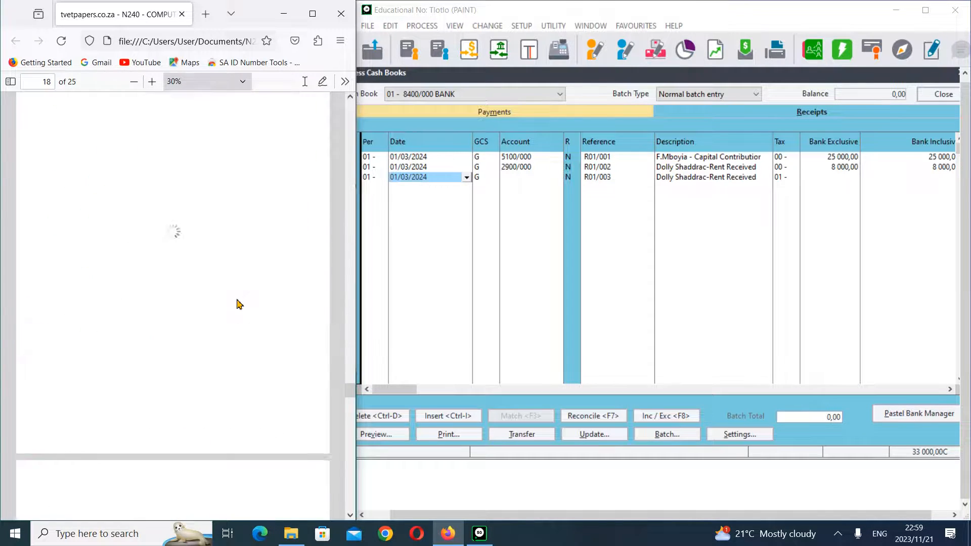
{"action": "scroll", "coordinate": [239, 304], "scroll_direction": "up", "scroll_amount": 3}
{"action": "scroll", "coordinate": [239, 303], "scroll_direction": "down", "scroll_amount": 5}
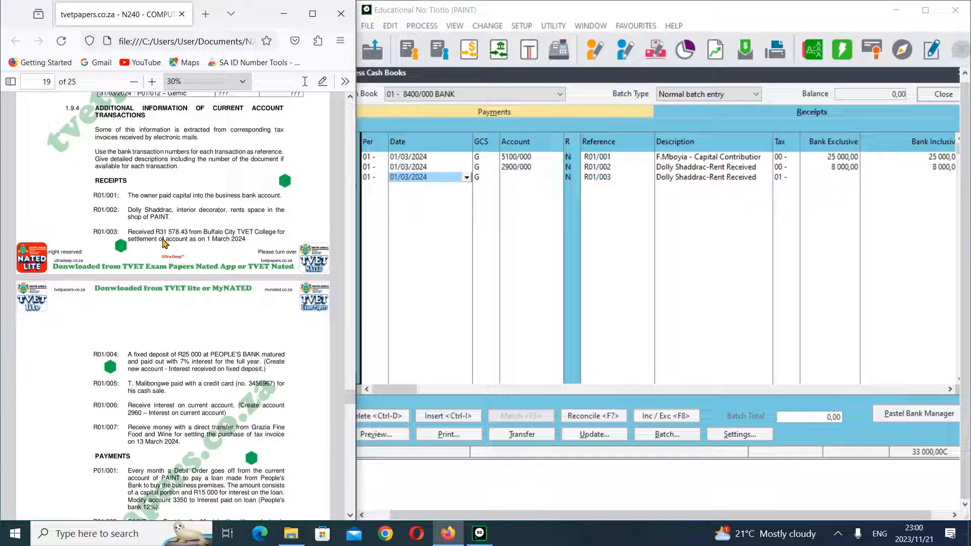
{"action": "scroll", "coordinate": [178, 236], "scroll_direction": "up", "scroll_amount": 3}
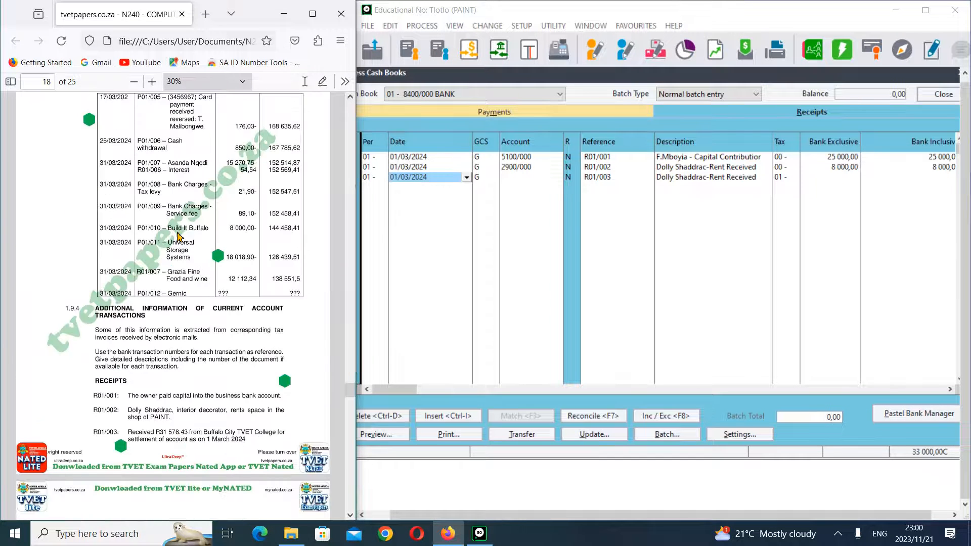
{"action": "scroll", "coordinate": [207, 224], "scroll_direction": "up", "scroll_amount": 1}
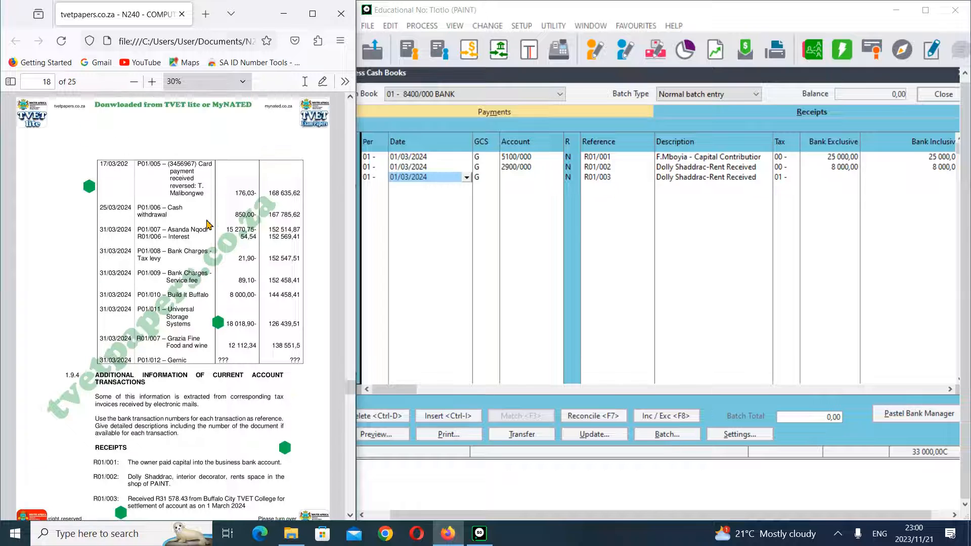
{"action": "scroll", "coordinate": [207, 224], "scroll_direction": "up", "scroll_amount": 2}
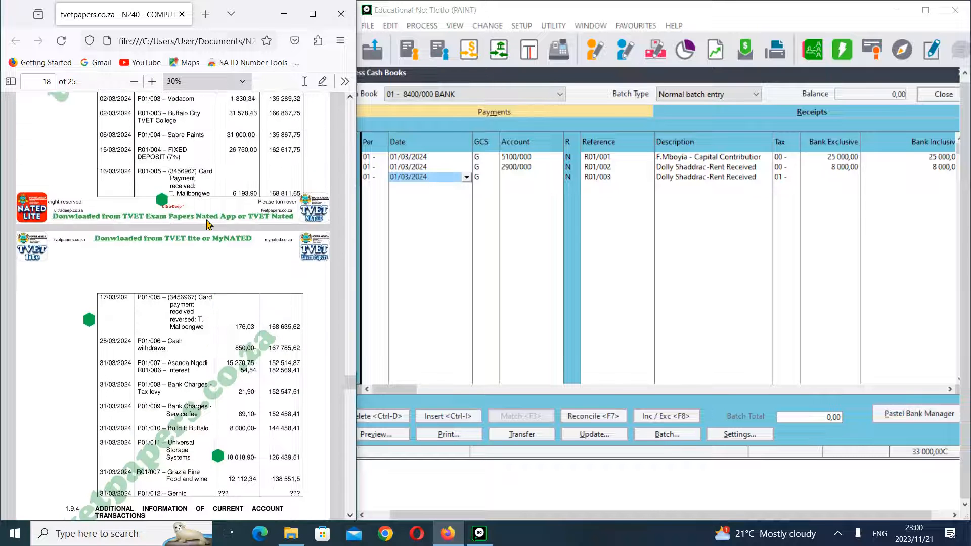
{"action": "scroll", "coordinate": [204, 224], "scroll_direction": "up", "scroll_amount": 1}
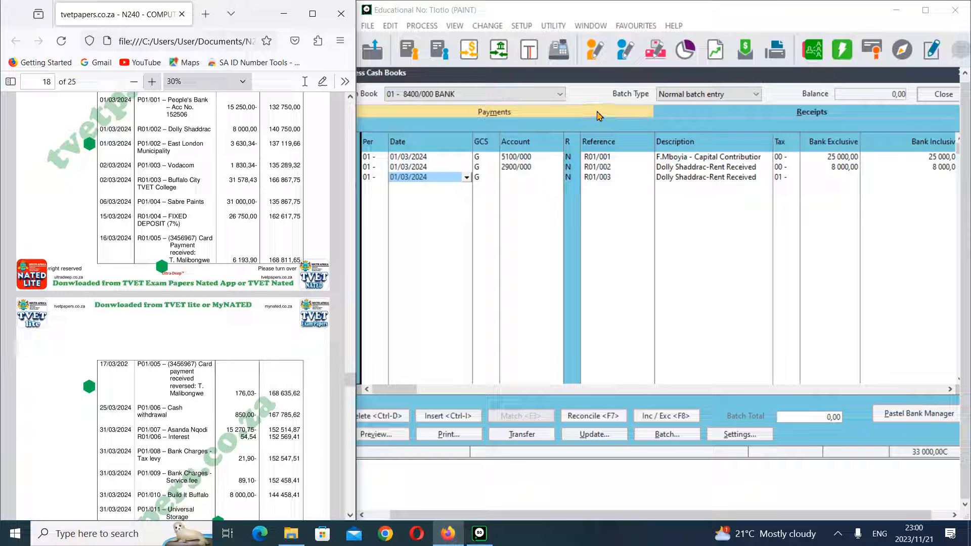
{"action": "left_click", "coordinate": [611, 118]}
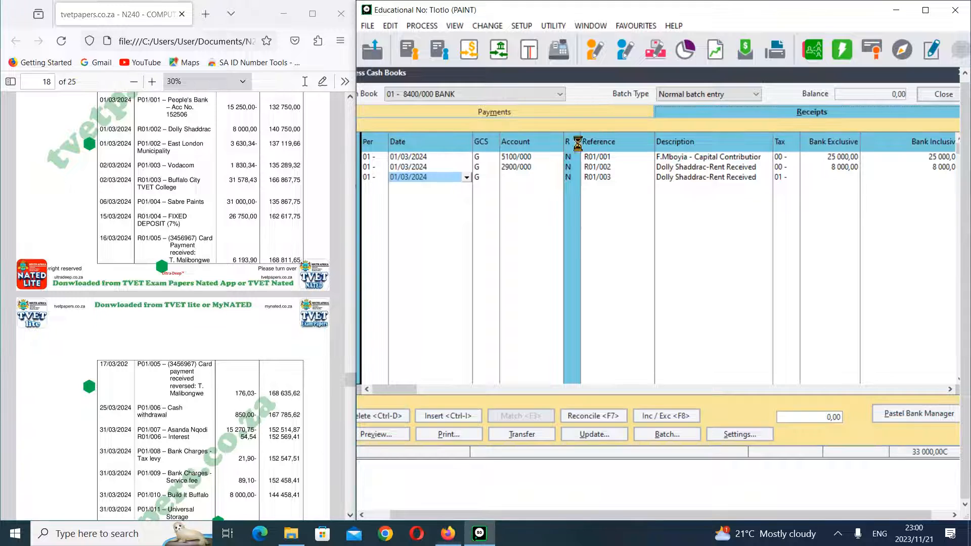
{"action": "left_click", "coordinate": [739, 118]}
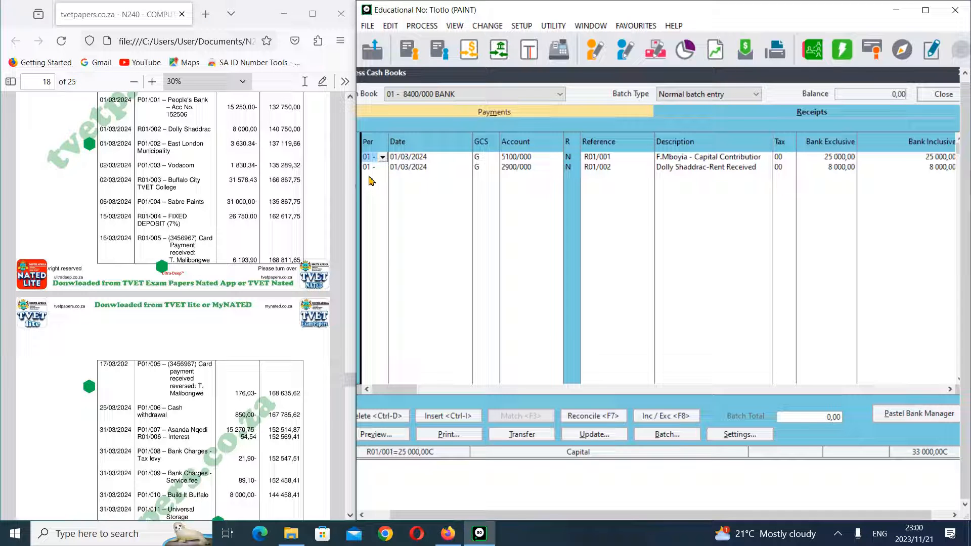
- Add receipt line R01/003 and set its GCS type to C (customer)
{"action": "left_click", "coordinate": [387, 177]}
{"action": "key", "text": "Return"}
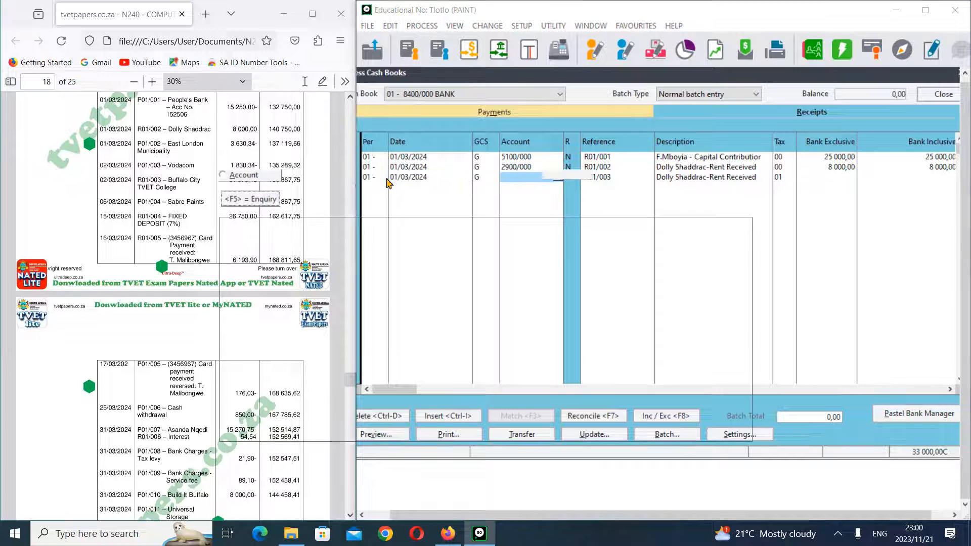
{"action": "key", "text": "F5"}
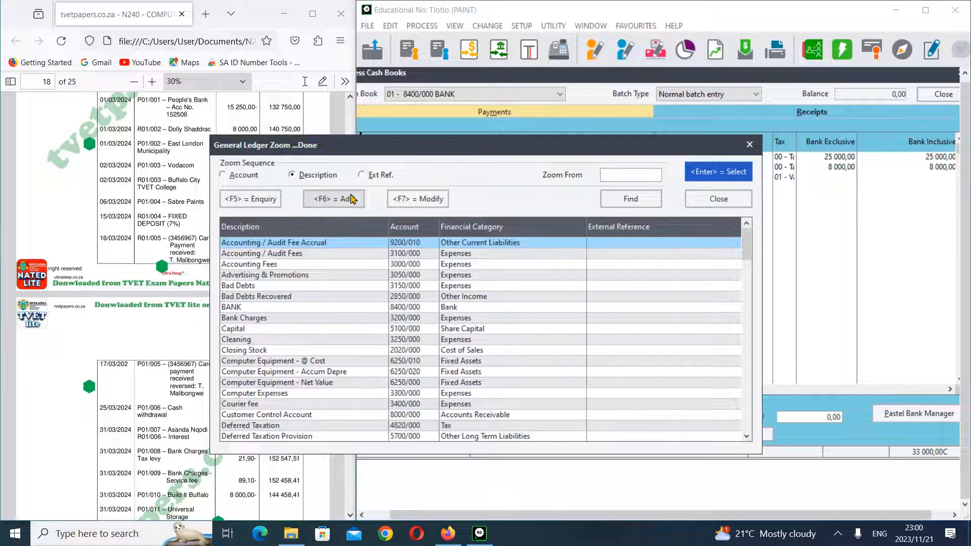
{"action": "left_click", "coordinate": [718, 199]}
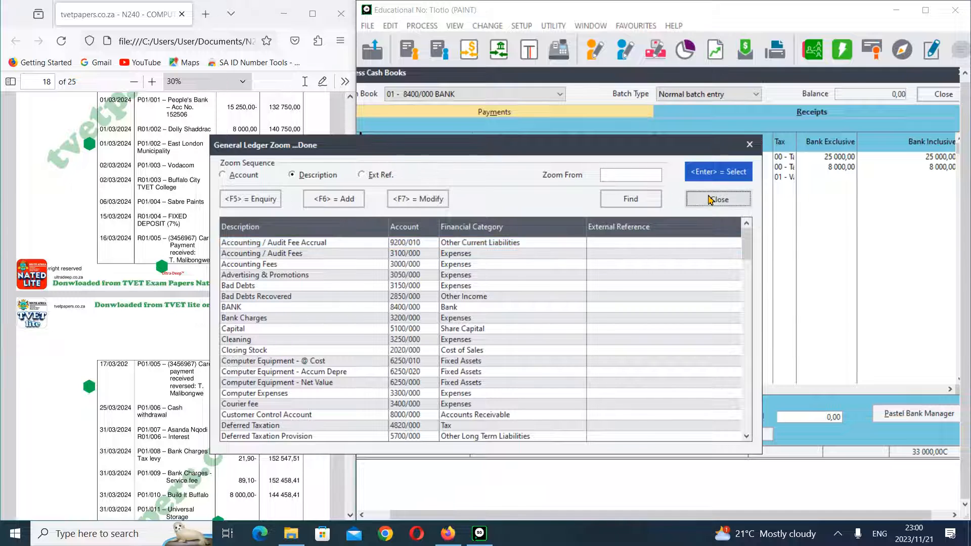
{"action": "left_click", "coordinate": [489, 180]}
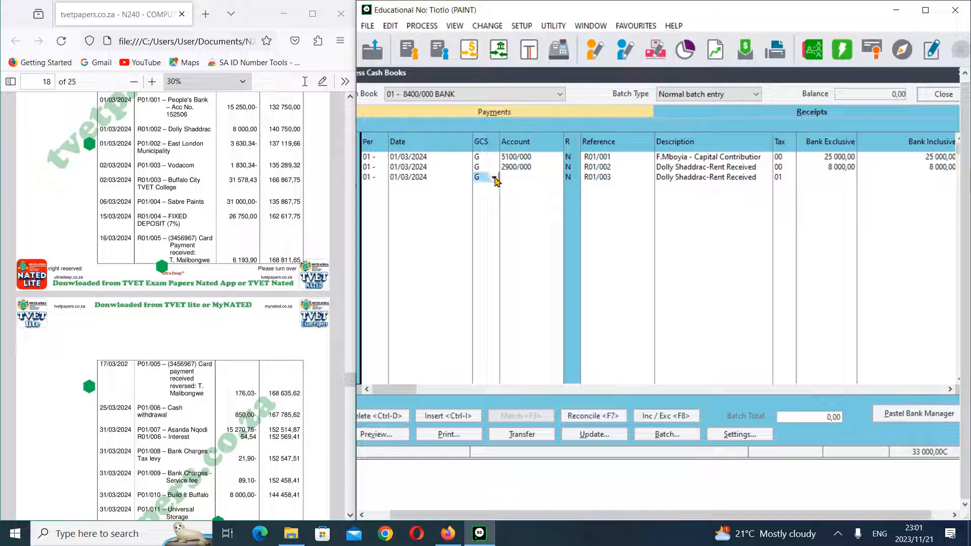
{"action": "left_click", "coordinate": [494, 178]}
{"action": "left_click", "coordinate": [490, 197]}
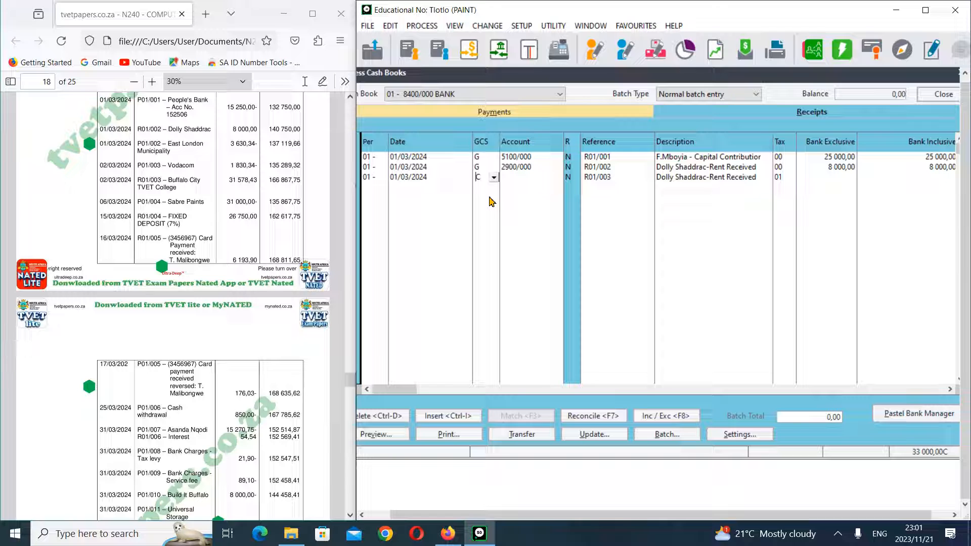
{"action": "key", "text": "Tab"}
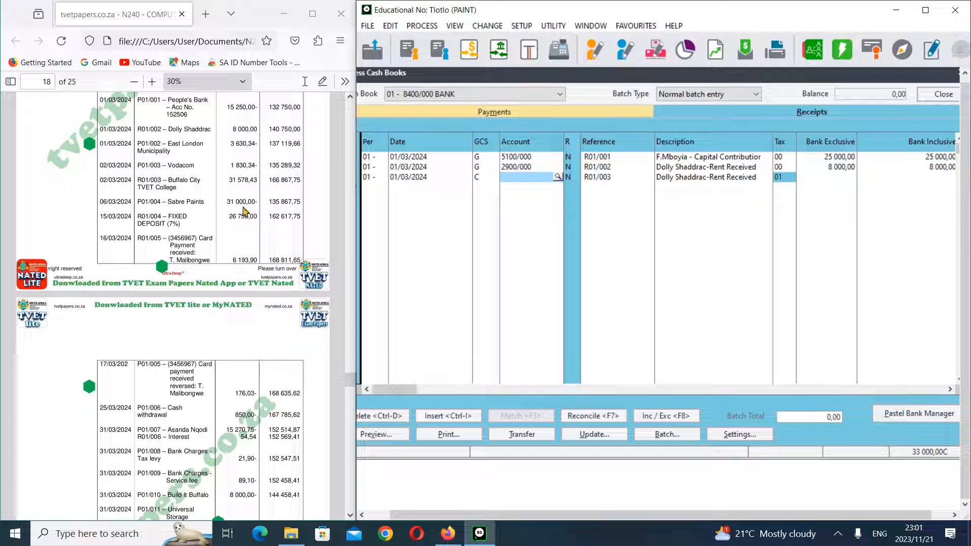
- Date line R01/003 02/03/2024 and choose customer C001 Buffalo City TVET College
{"action": "left_click", "coordinate": [395, 177]}
{"action": "type", "text": "02"}
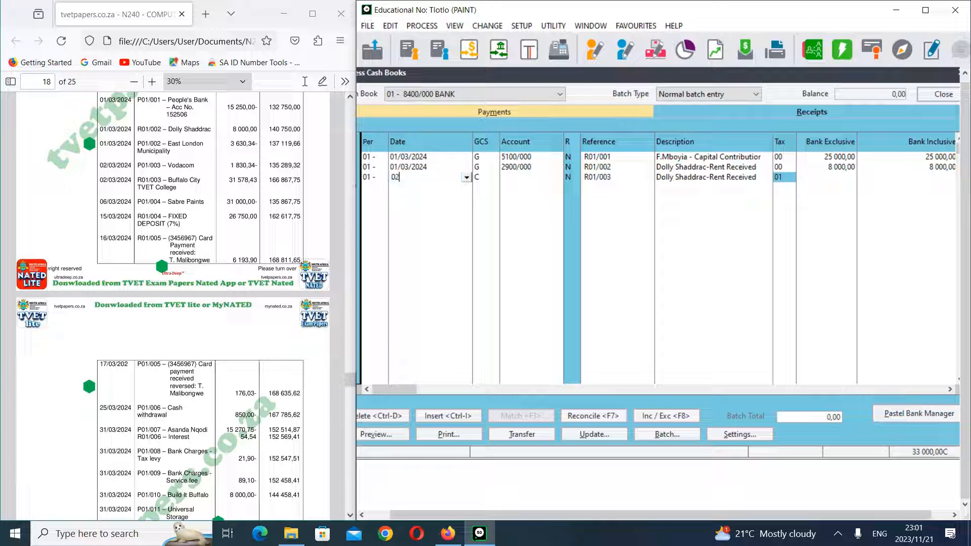
{"action": "key", "text": "Return"}
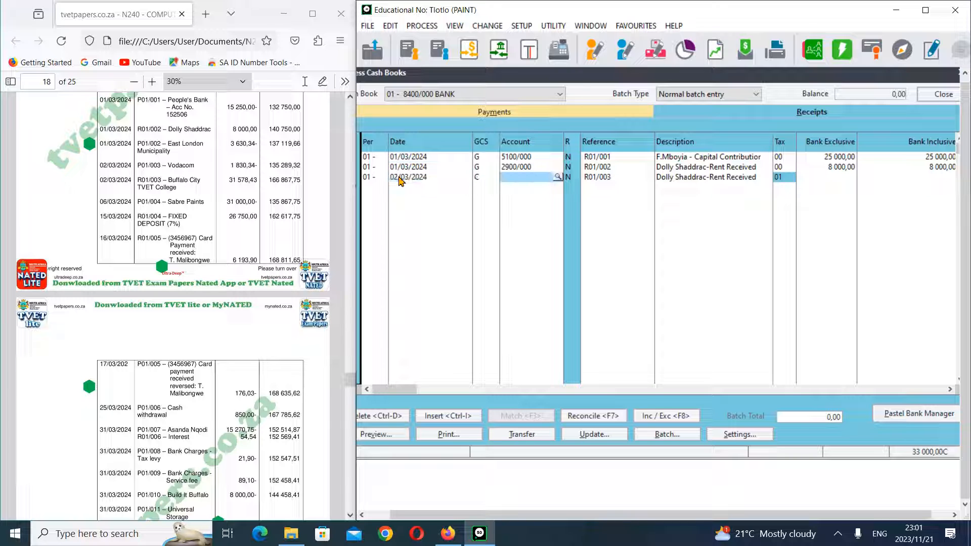
{"action": "left_click", "coordinate": [558, 177]}
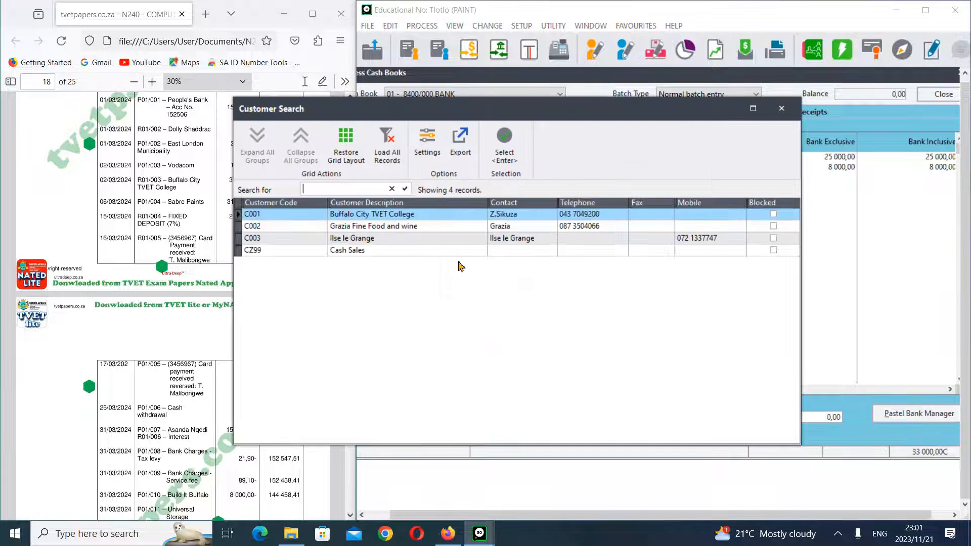
{"action": "double_click", "coordinate": [386, 219]}
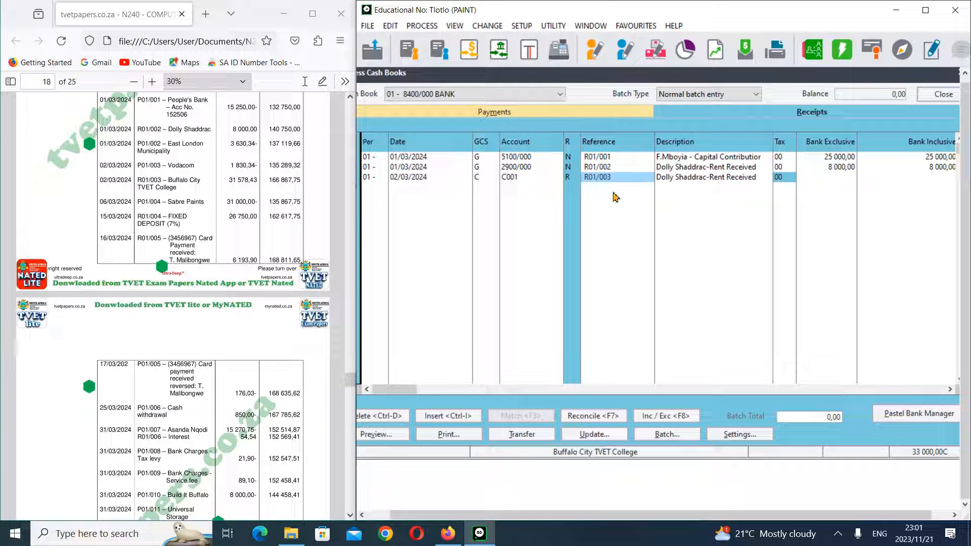
{"action": "key", "text": "Return"}
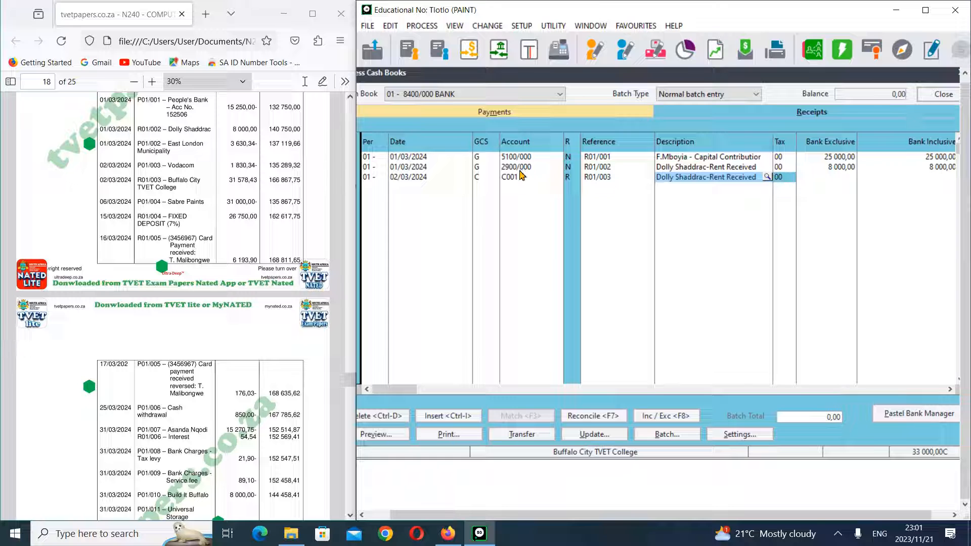
- Enter the description 'settle account as on 1 march 2024' for the line
{"action": "type", "text": "settlement"}
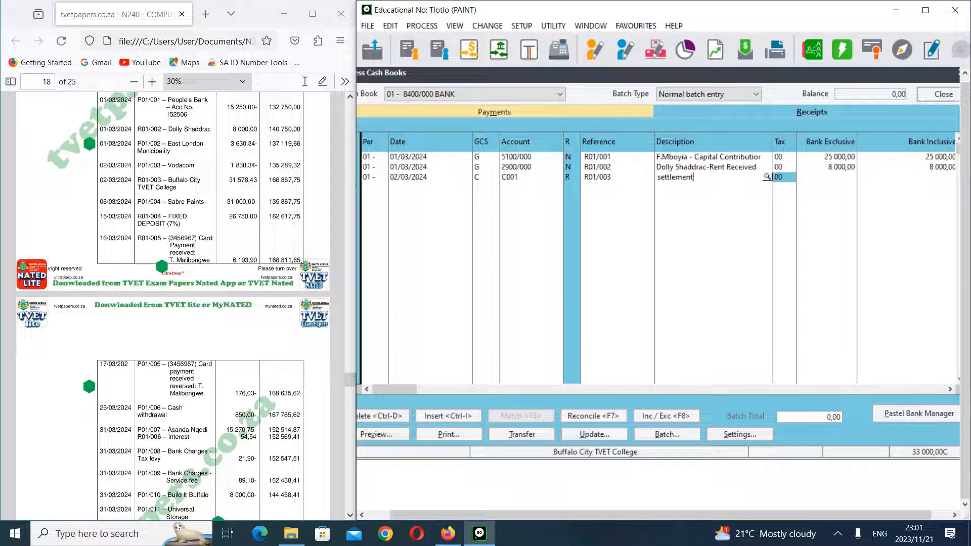
{"action": "scroll", "coordinate": [218, 334], "scroll_direction": "down", "scroll_amount": 15}
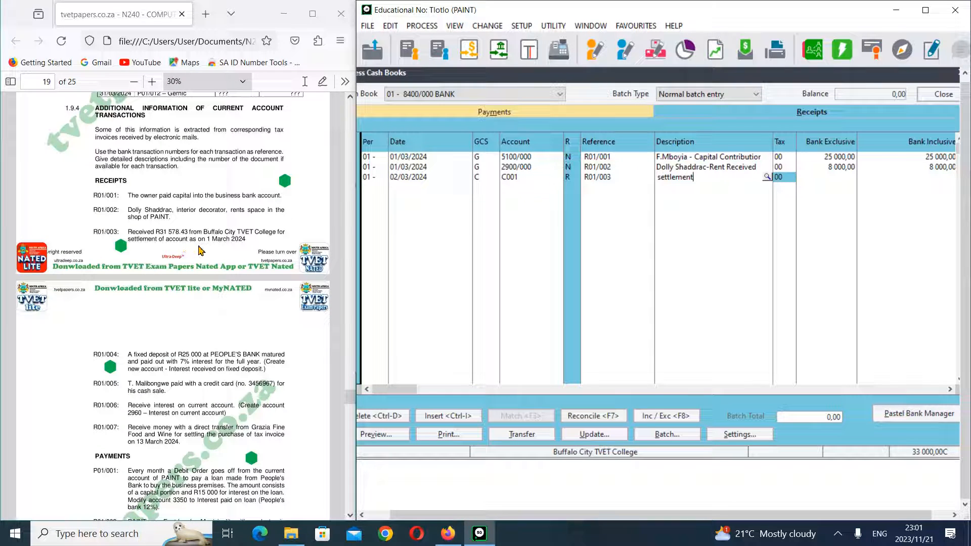
{"action": "type", "text": "a"}
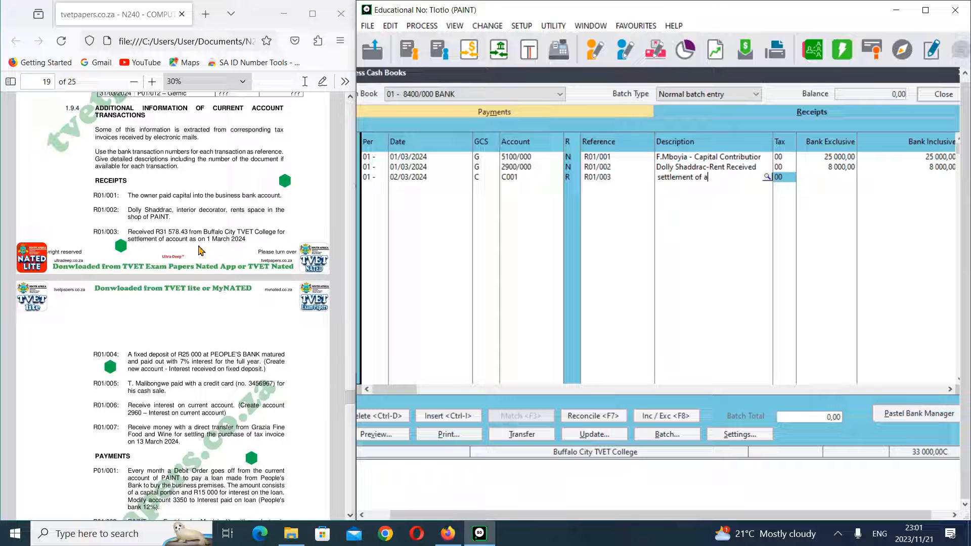
{"action": "type", "text": "ccount"}
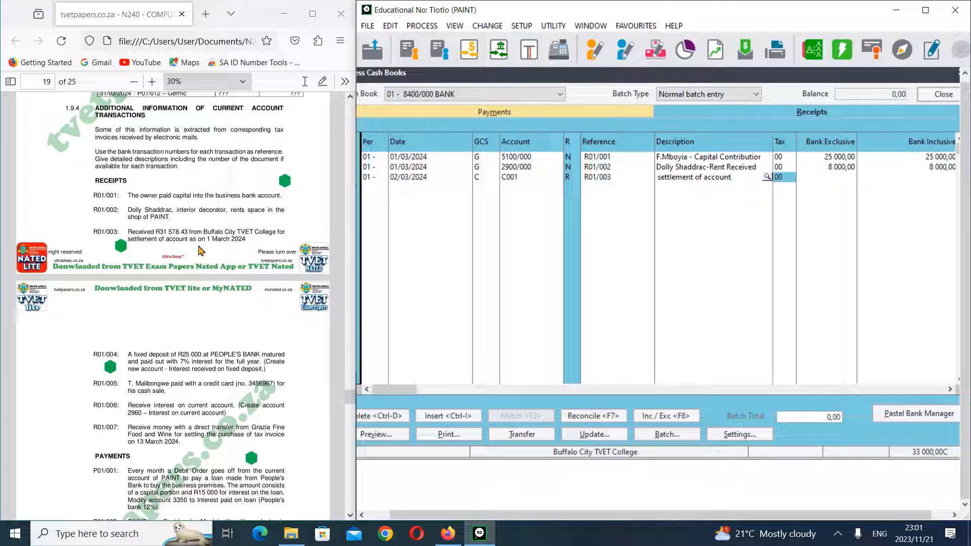
{"action": "type", "text": " as on 1 march"}
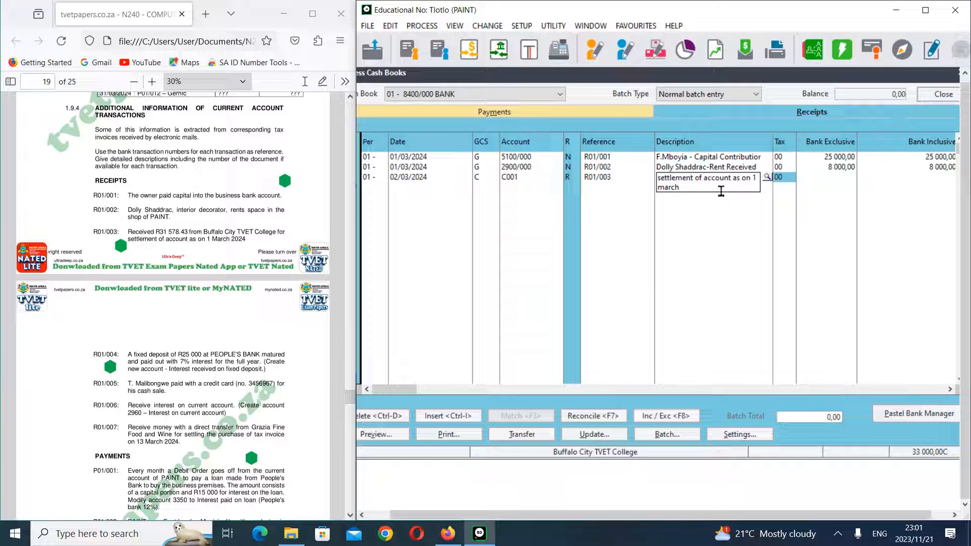
{"action": "left_click", "coordinate": [694, 177]}
{"action": "key", "text": "BackSpace"}
{"action": "key", "text": "BackSpace"}
{"action": "key", "text": "BackSpace"}
{"action": "key", "text": "BackSpace"}
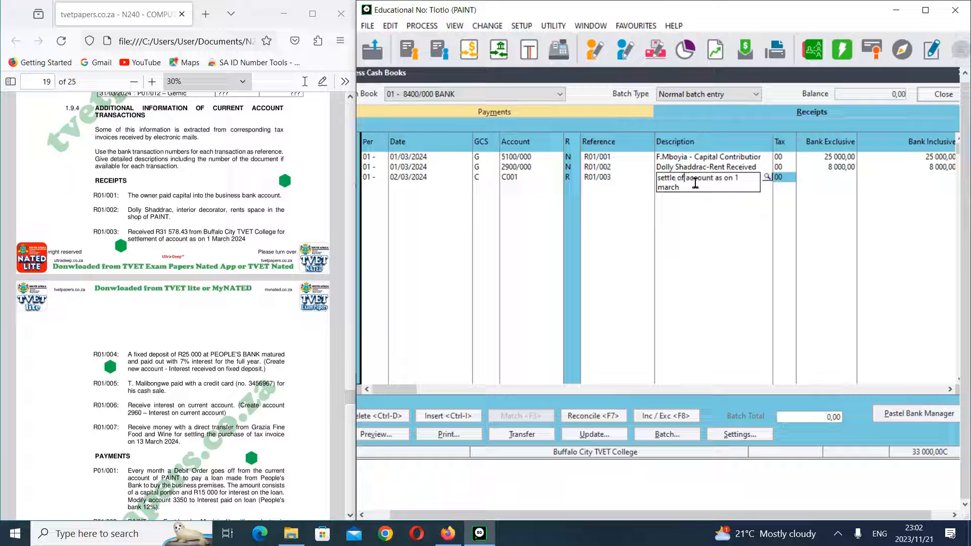
{"action": "key", "text": "Delete"}
{"action": "key", "text": "Delete"}
{"action": "key", "text": "Delete"}
{"action": "key", "text": "Return"}
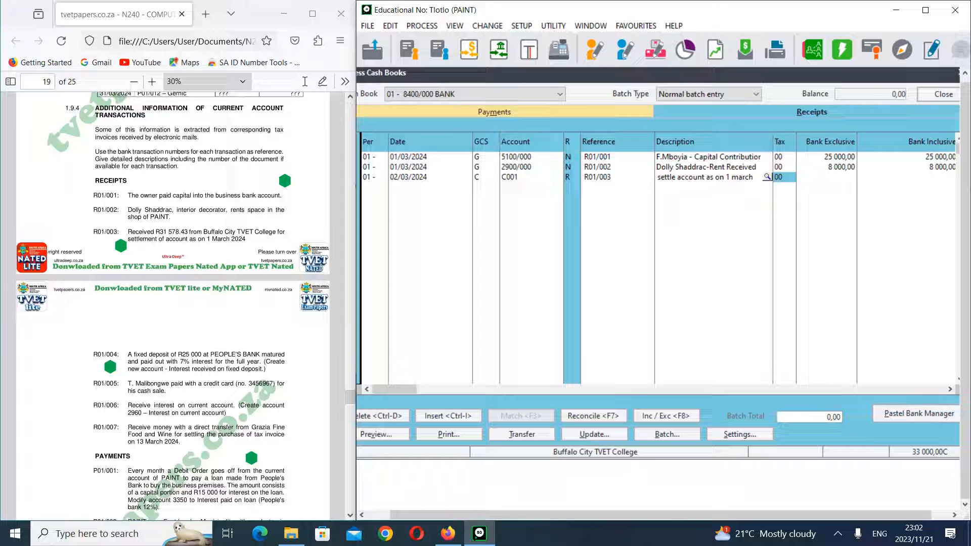
{"action": "type", "text": "2024"}
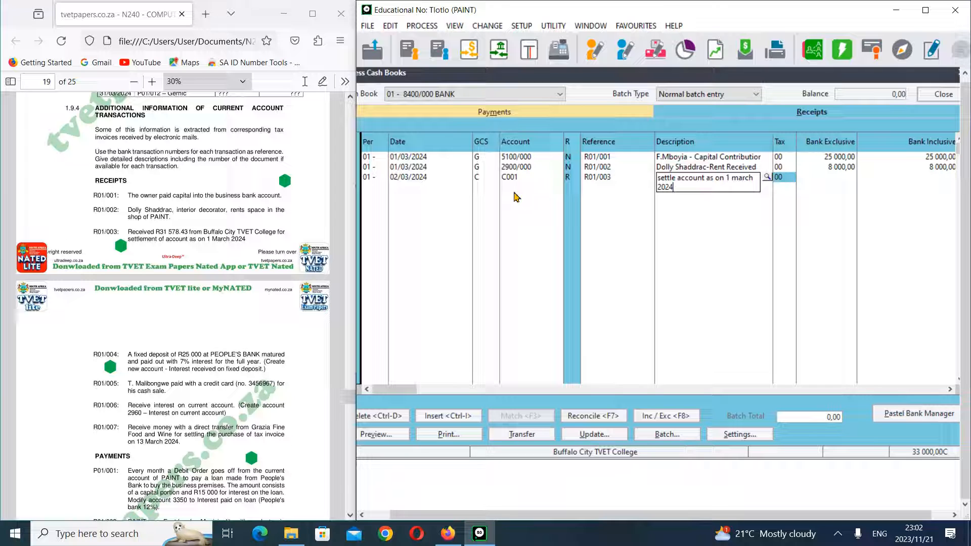
{"action": "key", "text": "Tab"}
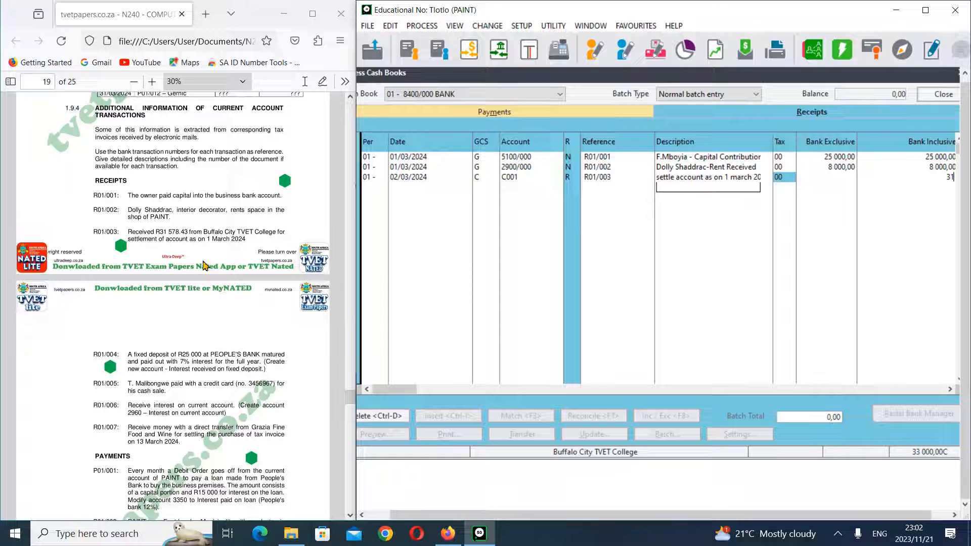
- Enter 31 578,43 as R01/003's bank amount, completing the line and starting R01/004
{"action": "type", "text": "578,43"}
{"action": "key", "text": "Return"}
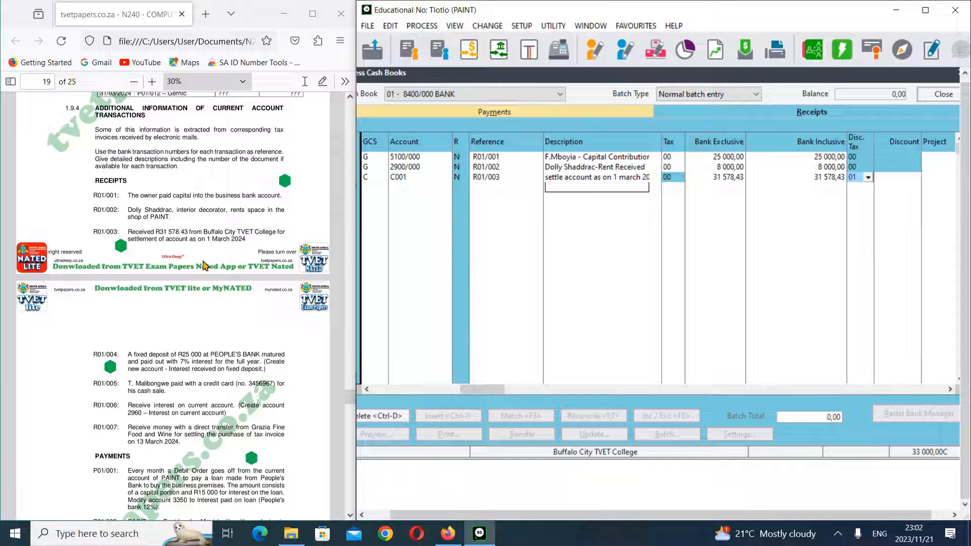
{"action": "key", "text": "Return"}
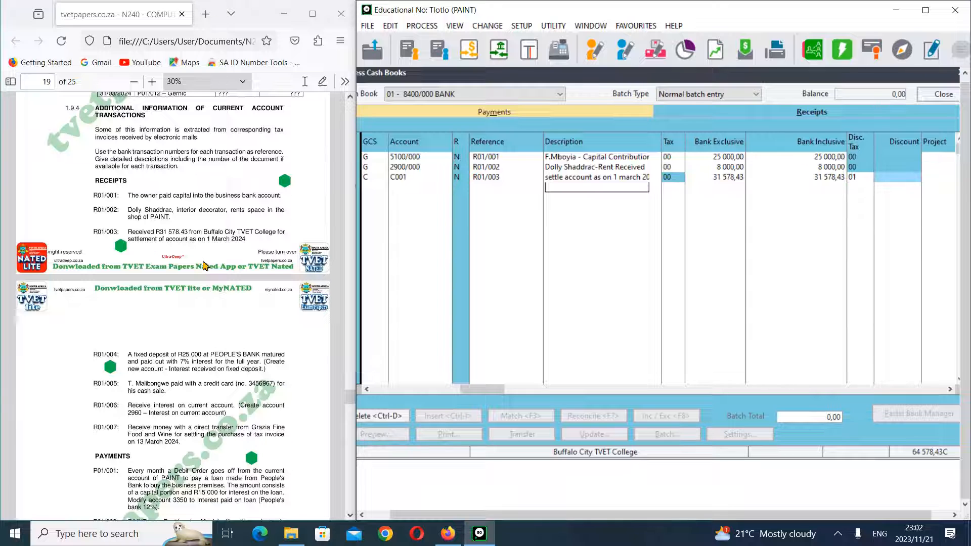
{"action": "key", "text": "Return"}
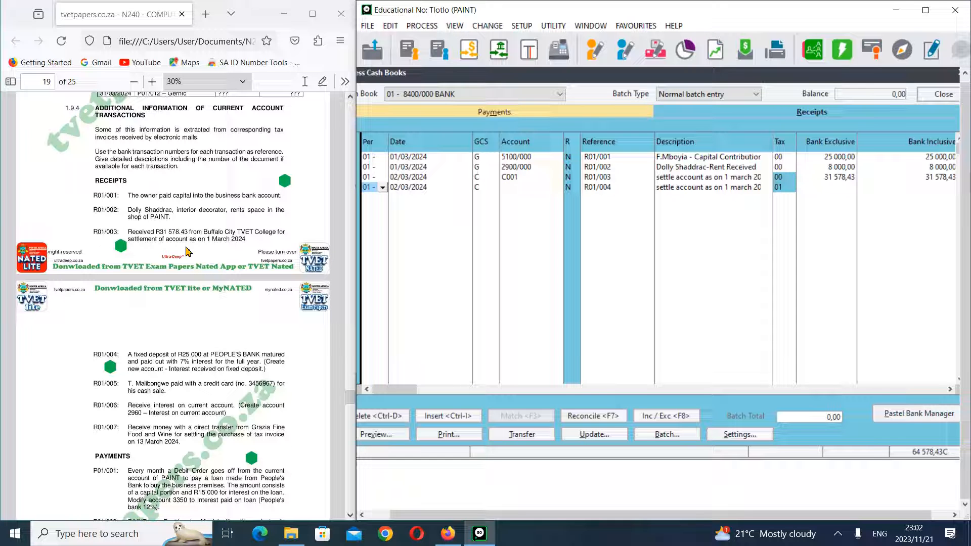
- Scroll the exam paper to the People's Bank March 2024 statement on page 17
{"action": "scroll", "coordinate": [187, 251], "scroll_direction": "up", "scroll_amount": 15}
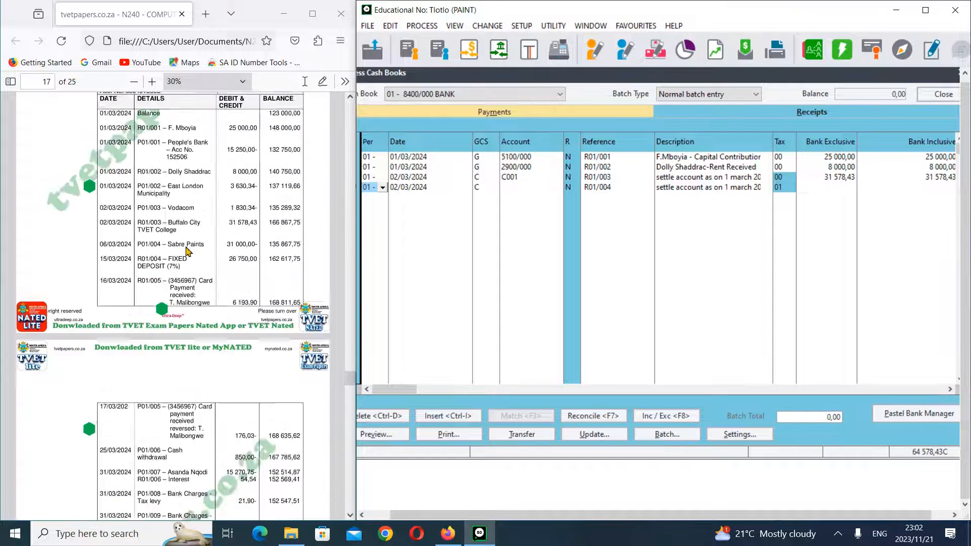
{"action": "scroll", "coordinate": [187, 252], "scroll_direction": "up", "scroll_amount": 15}
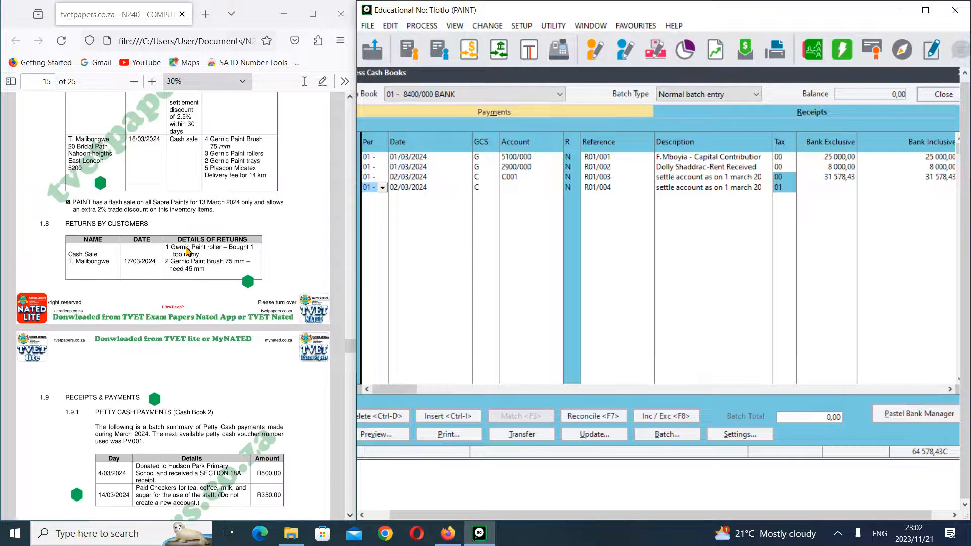
{"action": "scroll", "coordinate": [187, 251], "scroll_direction": "up", "scroll_amount": 6}
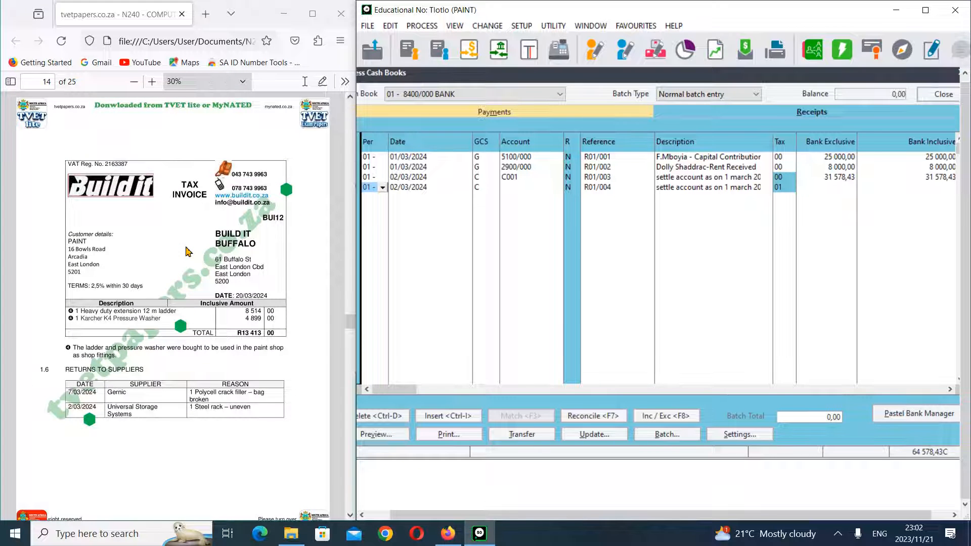
{"action": "scroll", "coordinate": [187, 251], "scroll_direction": "up", "scroll_amount": 5}
{"action": "scroll", "coordinate": [188, 251], "scroll_direction": "down", "scroll_amount": 10}
{"action": "scroll", "coordinate": [187, 251], "scroll_direction": "down", "scroll_amount": 4}
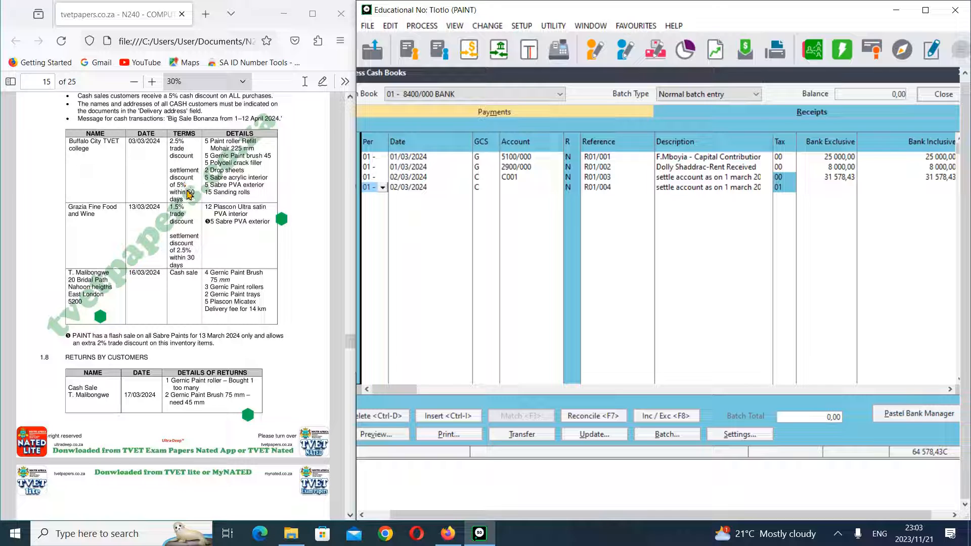
{"action": "scroll", "coordinate": [257, 181], "scroll_direction": "down", "scroll_amount": 2}
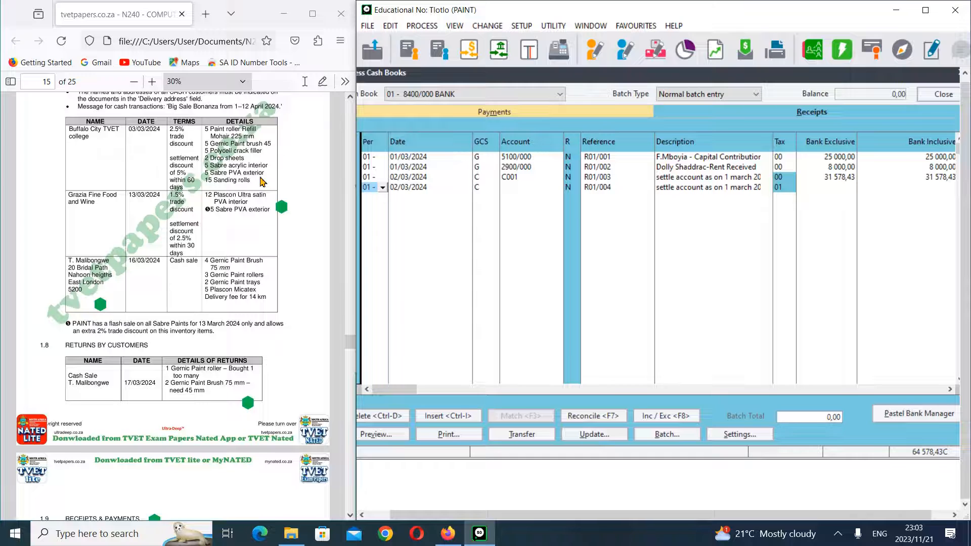
{"action": "scroll", "coordinate": [246, 183], "scroll_direction": "up", "scroll_amount": 2}
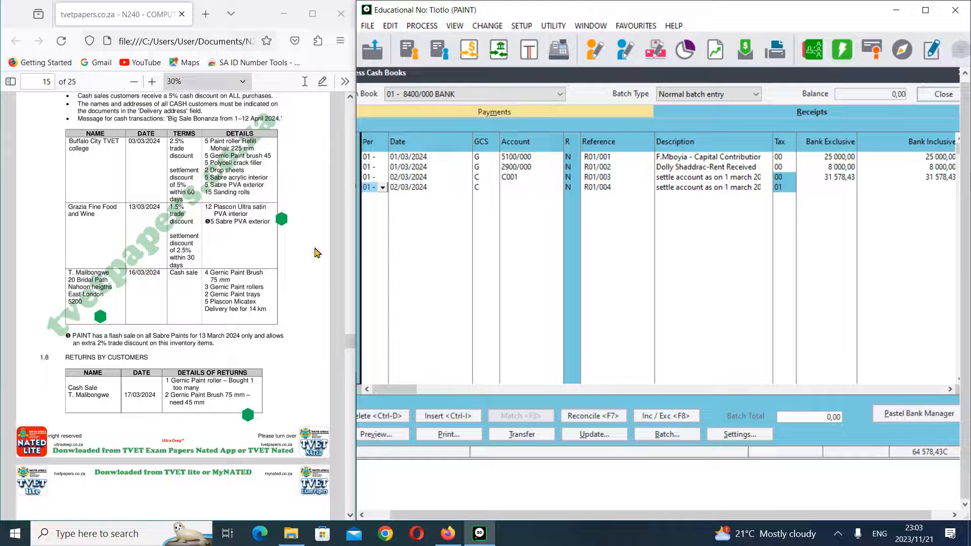
{"action": "scroll", "coordinate": [234, 418], "scroll_direction": "down", "scroll_amount": 3}
{"action": "scroll", "coordinate": [234, 417], "scroll_direction": "down", "scroll_amount": 18}
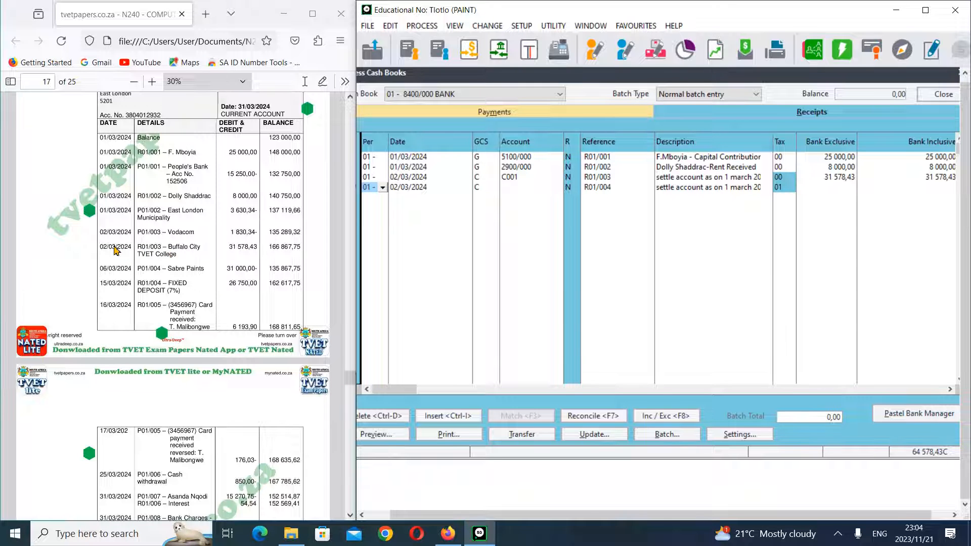
- Check the statement's later March rows, return to its header, and search Start for 'c'
{"action": "scroll", "coordinate": [112, 251], "scroll_direction": "down", "scroll_amount": 10}
{"action": "scroll", "coordinate": [117, 252], "scroll_direction": "up", "scroll_amount": 7}
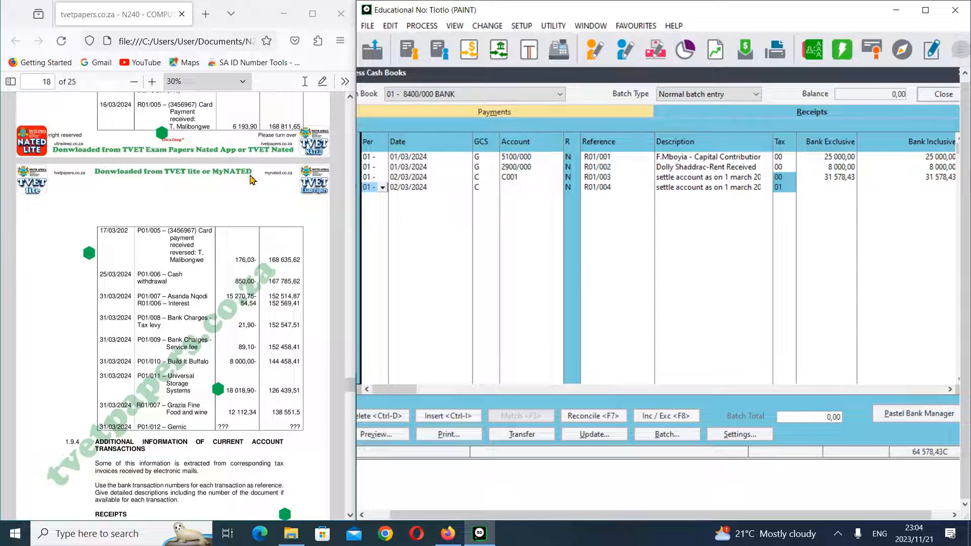
{"action": "scroll", "coordinate": [207, 213], "scroll_direction": "up", "scroll_amount": 3}
{"action": "scroll", "coordinate": [207, 212], "scroll_direction": "up", "scroll_amount": 5}
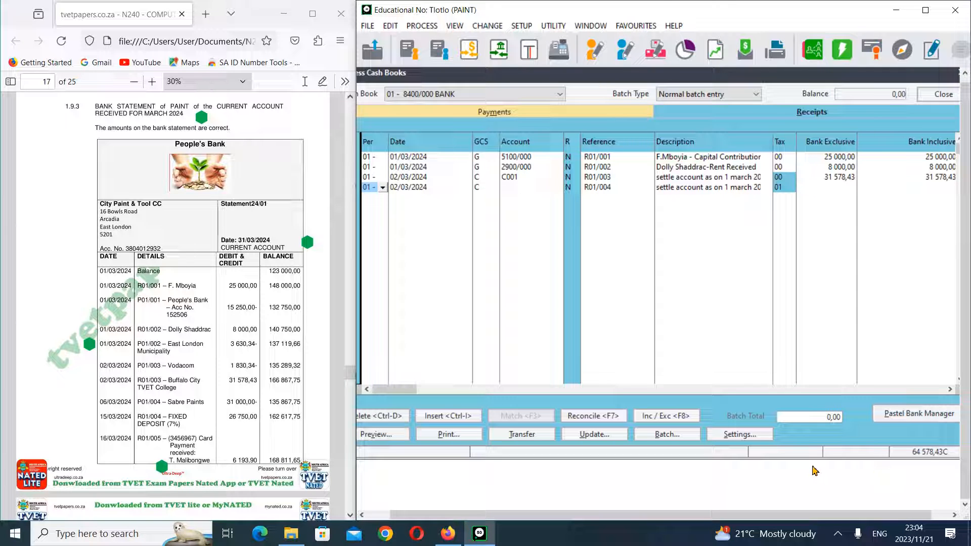
{"action": "key", "text": "super"}
{"action": "type", "text": "c"}
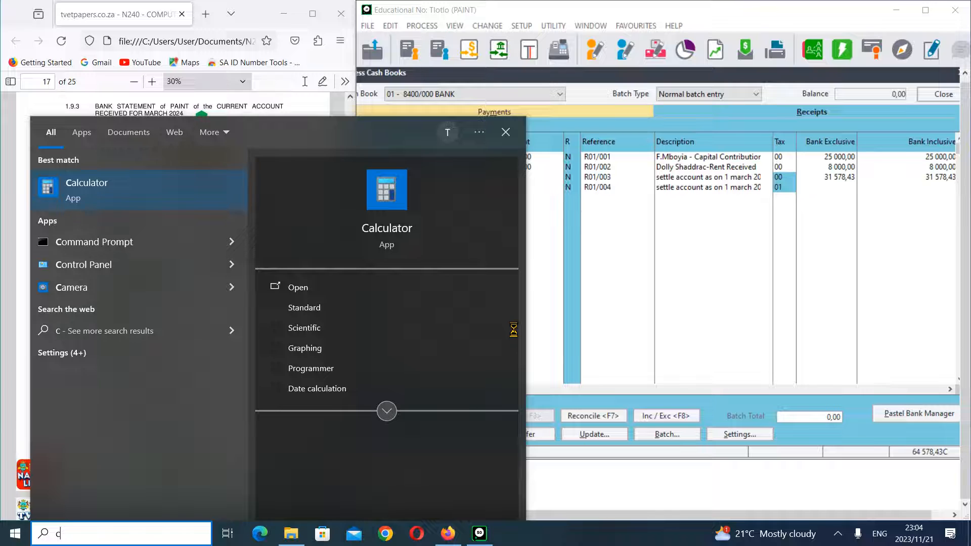
- Launch Calculator from the Start search results
{"action": "key", "text": "Return"}
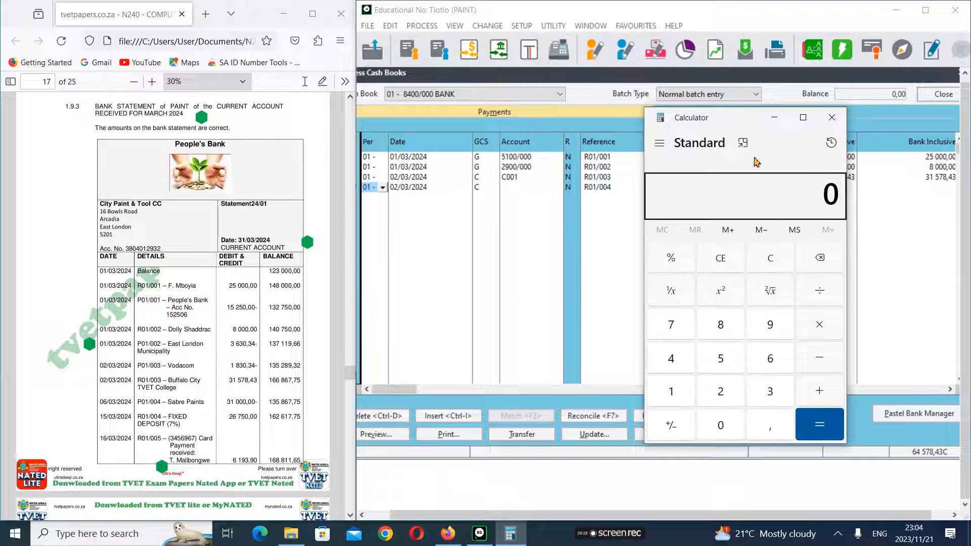
{"action": "scroll", "coordinate": [273, 369], "scroll_direction": "down", "scroll_amount": 2}
{"action": "scroll", "coordinate": [273, 369], "scroll_direction": "down", "scroll_amount": 2}
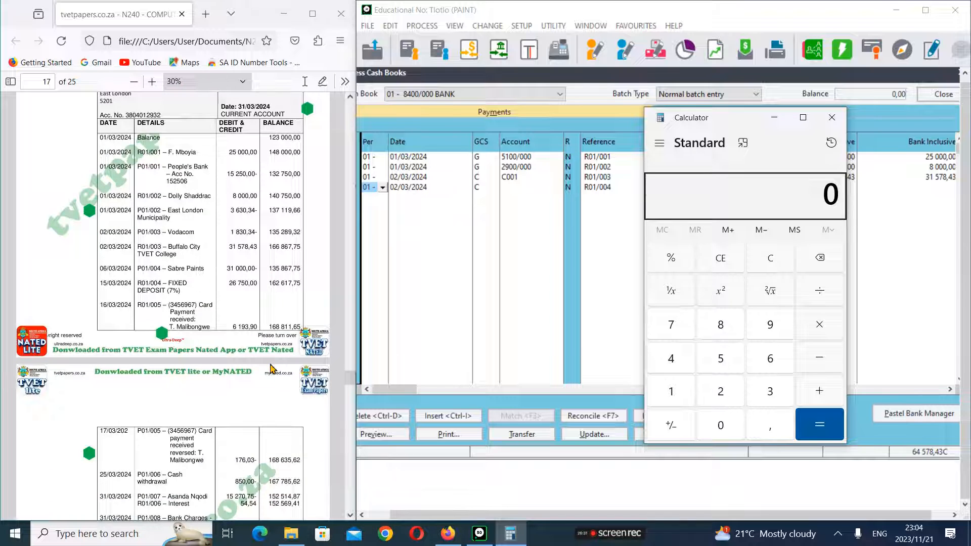
{"action": "scroll", "coordinate": [273, 369], "scroll_direction": "down", "scroll_amount": 2}
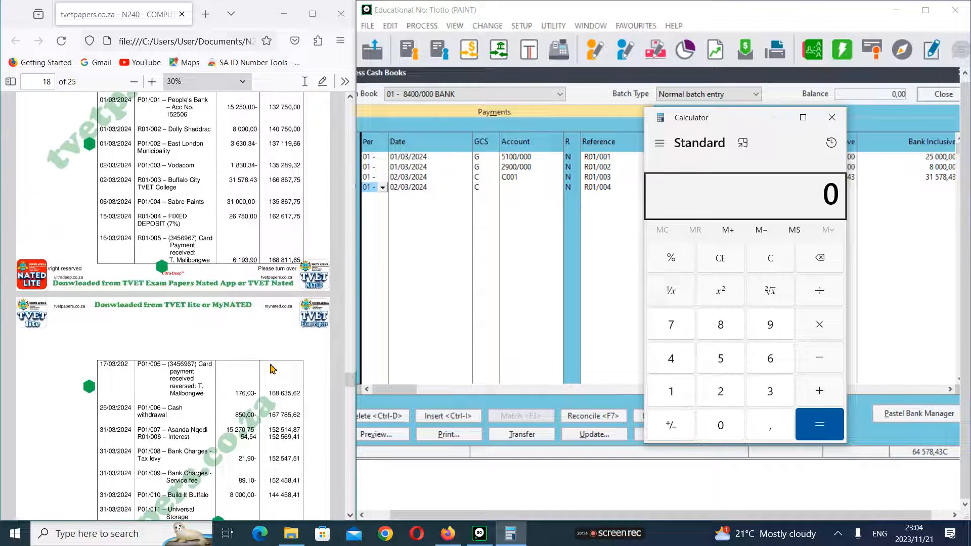
{"action": "scroll", "coordinate": [273, 369], "scroll_direction": "up", "scroll_amount": 20}
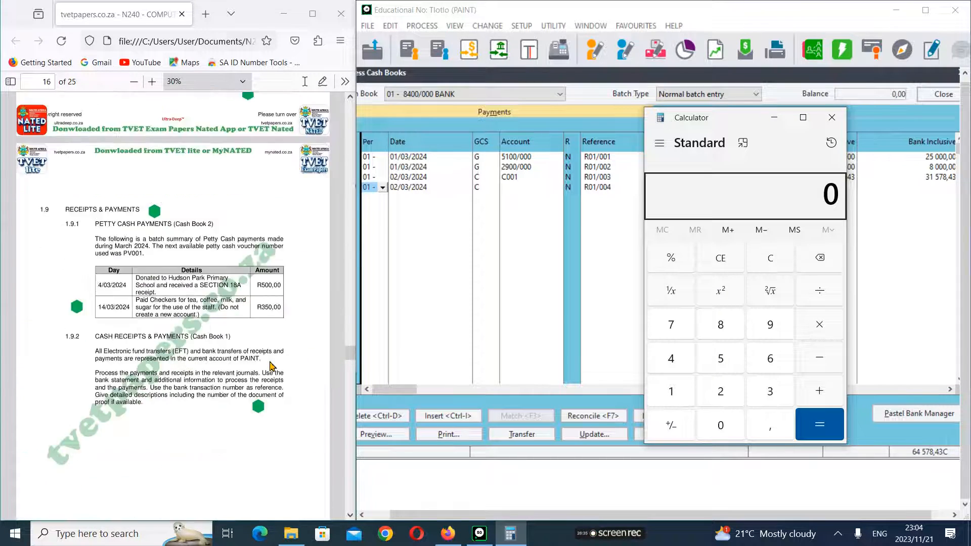
{"action": "scroll", "coordinate": [272, 366], "scroll_direction": "up", "scroll_amount": 2}
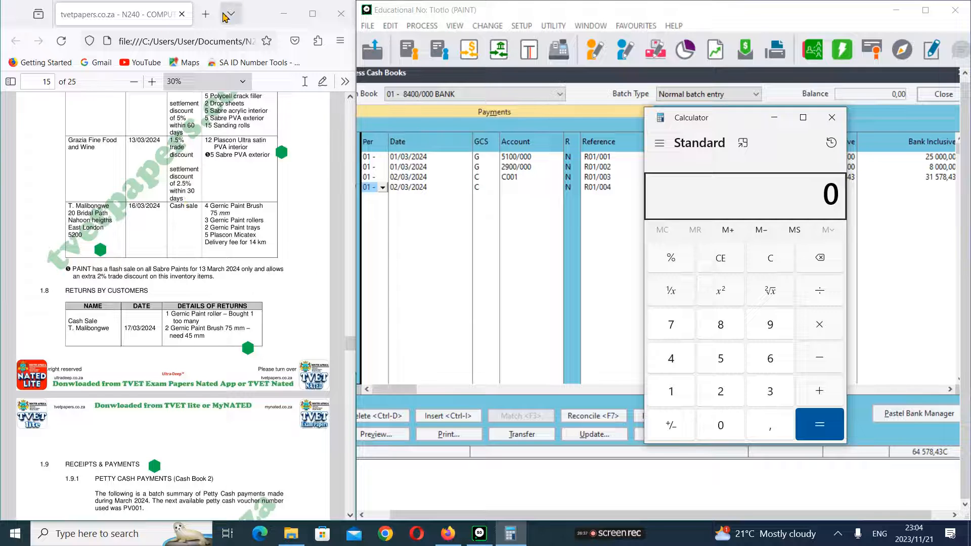
- Reopen tax invoice(buffalo) from the CFS N4 folder and begin entering its total in Calculator
{"action": "left_click", "coordinate": [290, 533]}
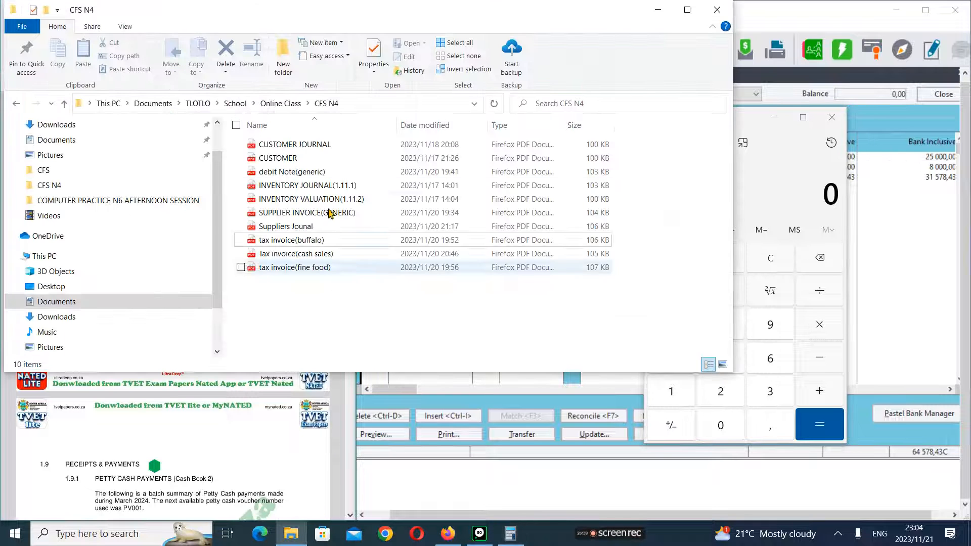
{"action": "double_click", "coordinate": [320, 239]}
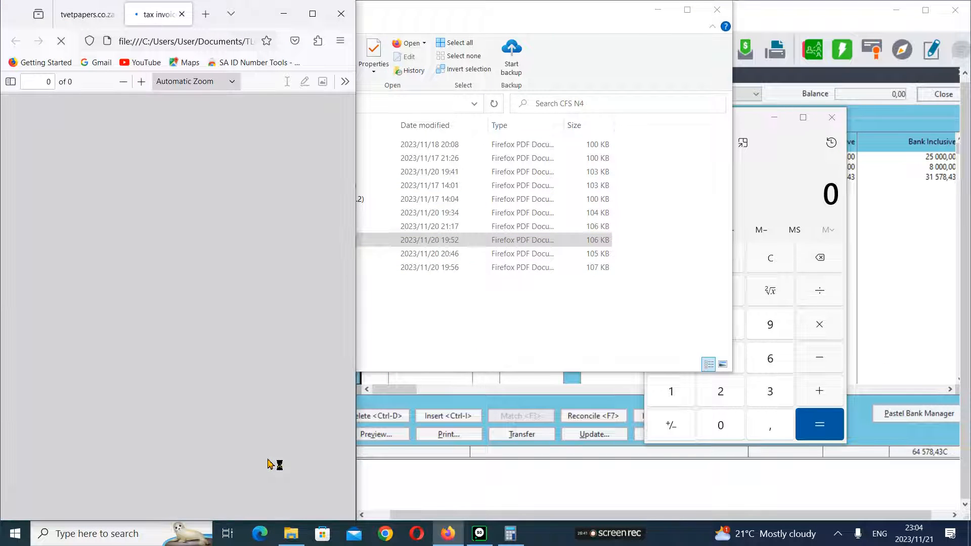
{"action": "left_click", "coordinate": [686, 414]}
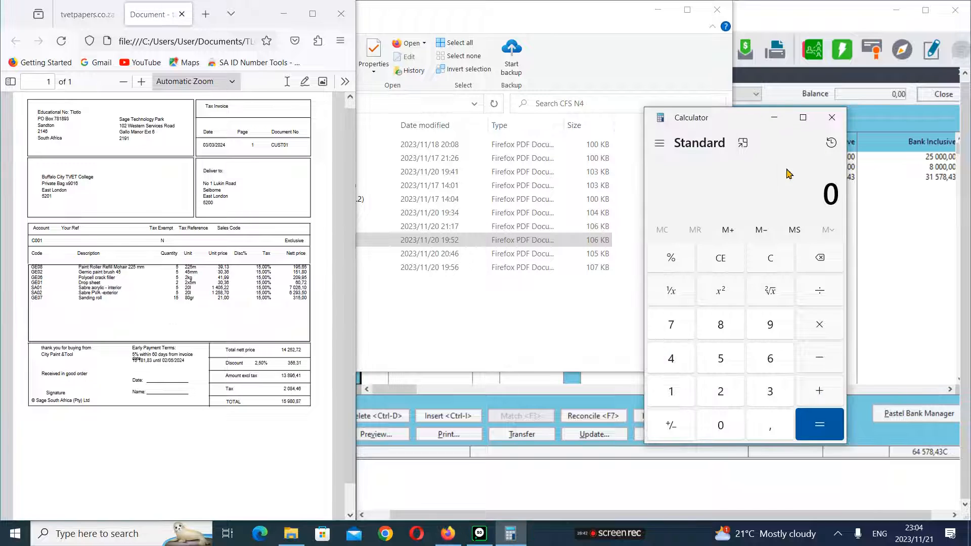
{"action": "left_click", "coordinate": [674, 397]}
- Enter 15 980,87 and start a multiplication, then clear the calculator to start over
{"action": "left_click", "coordinate": [726, 369]}
{"action": "left_click", "coordinate": [757, 324]}
{"action": "left_click", "coordinate": [717, 325]}
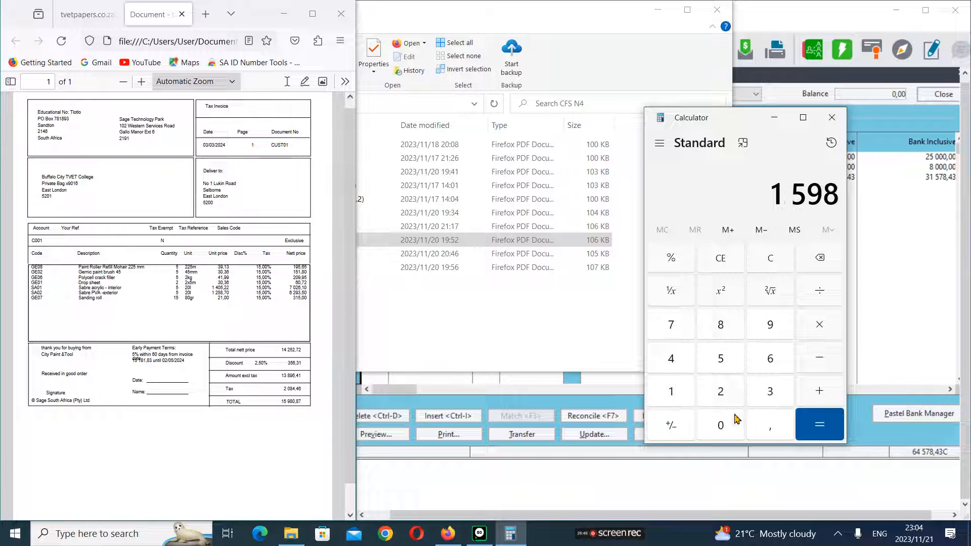
{"action": "left_click", "coordinate": [761, 431]}
{"action": "left_click", "coordinate": [723, 325]}
{"action": "left_click", "coordinate": [673, 325]}
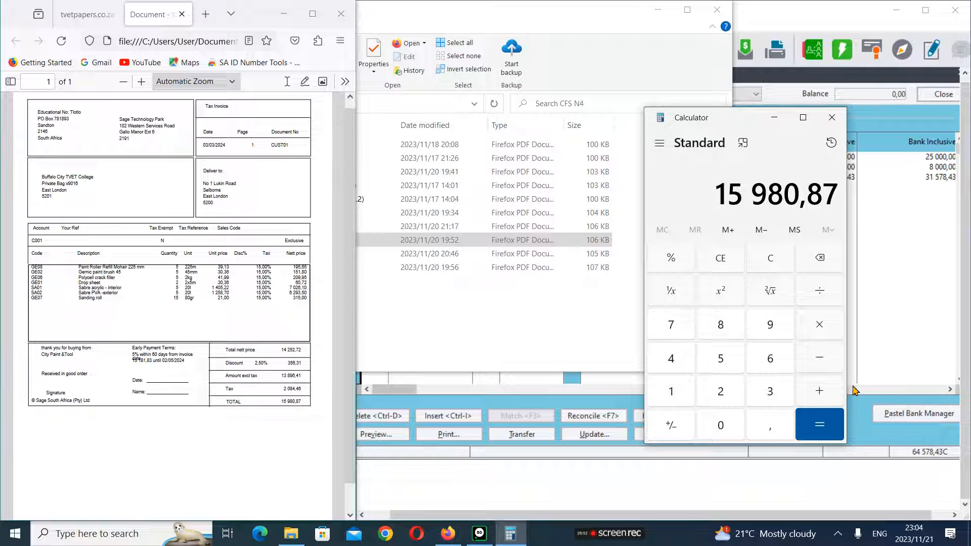
{"action": "left_click", "coordinate": [820, 394]}
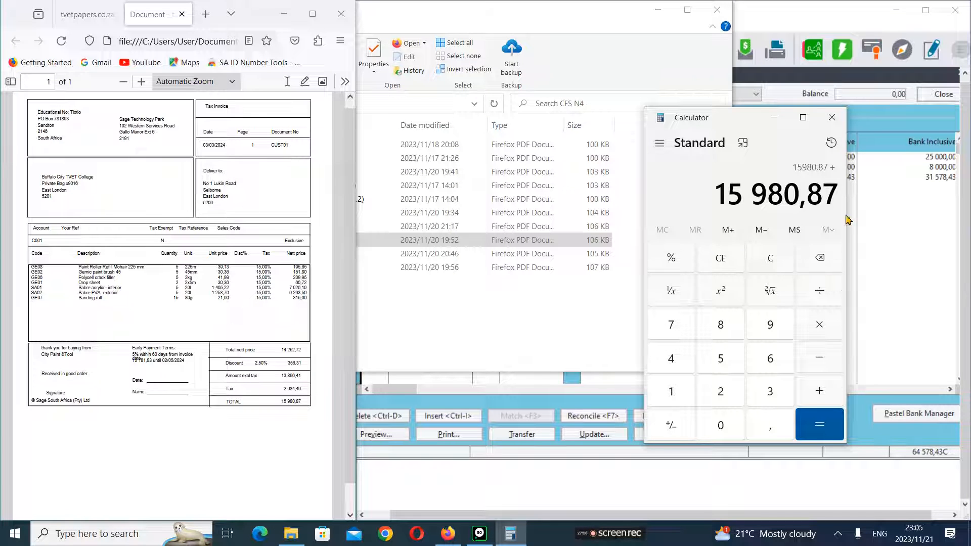
{"action": "left_click", "coordinate": [820, 328]}
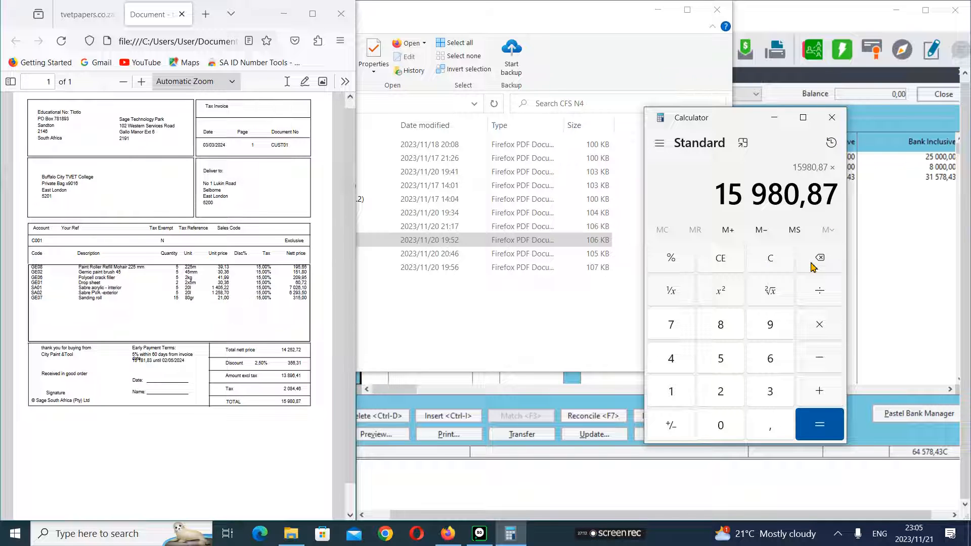
{"action": "left_click", "coordinate": [769, 258]}
- Re-enter the invoice total 15 980,87, correcting a mistyped digit
{"action": "left_click", "coordinate": [672, 390]}
{"action": "left_click", "coordinate": [720, 359]}
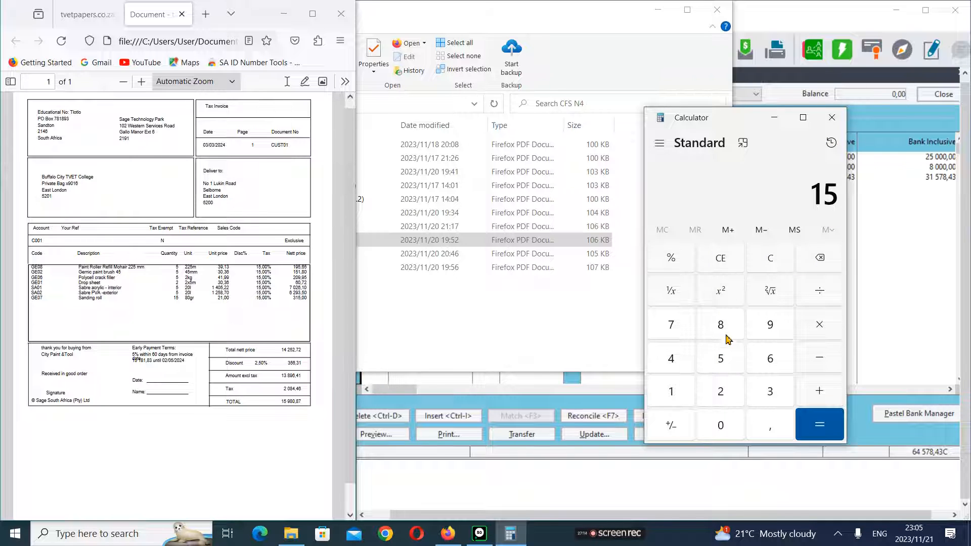
{"action": "left_click", "coordinate": [726, 324]}
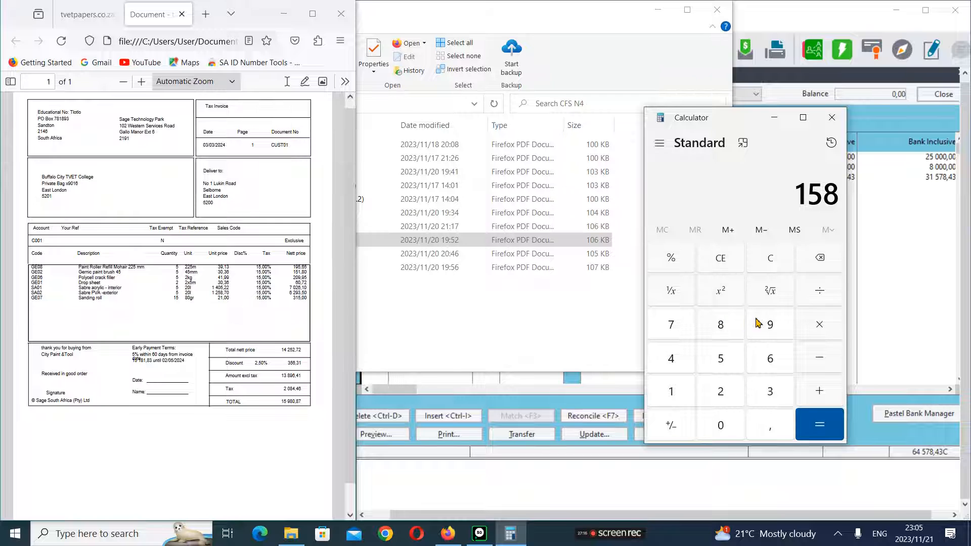
{"action": "left_click", "coordinate": [829, 261]}
{"action": "left_click", "coordinate": [771, 324]}
{"action": "left_click", "coordinate": [737, 325]}
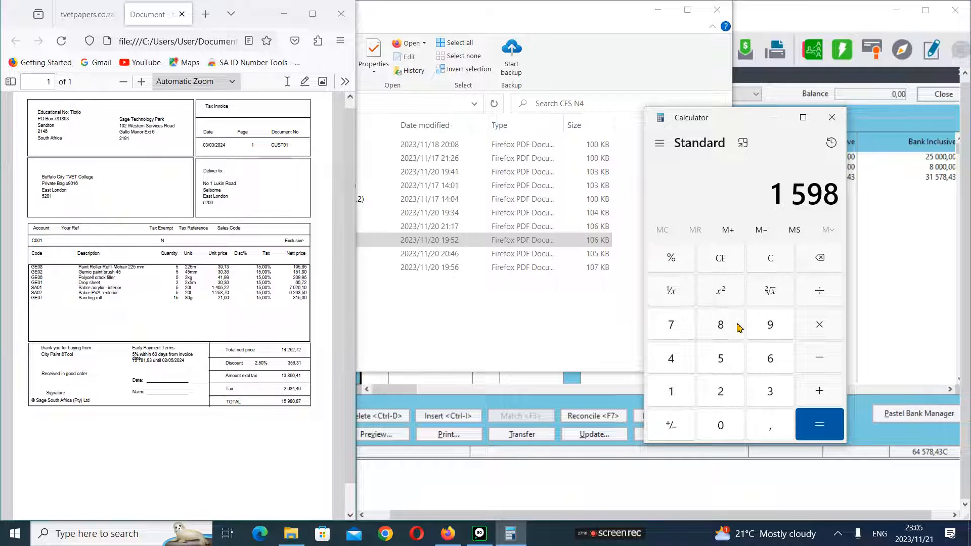
{"action": "left_click", "coordinate": [735, 422]}
{"action": "left_click", "coordinate": [758, 428]}
{"action": "left_click", "coordinate": [734, 330]}
{"action": "left_click", "coordinate": [671, 328]}
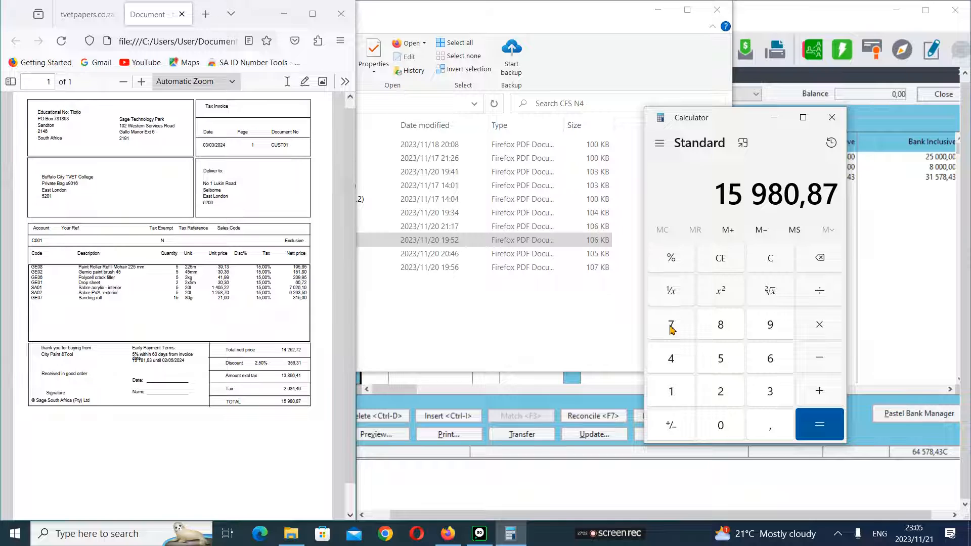
- Multiply by 2,5 and divide by 100 to get 399,52175, then close Calculator
{"action": "left_click", "coordinate": [820, 326]}
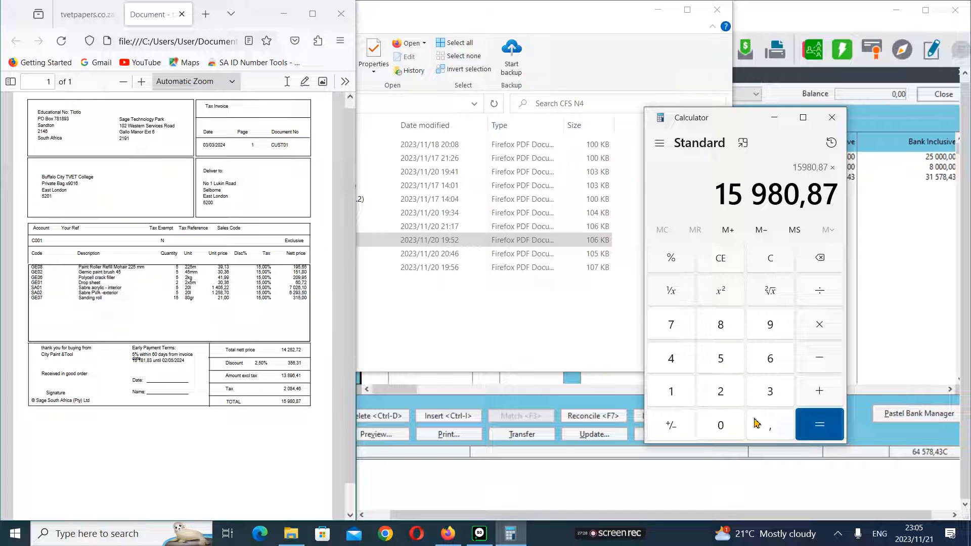
{"action": "left_click", "coordinate": [730, 397]}
{"action": "left_click", "coordinate": [767, 422]}
{"action": "left_click", "coordinate": [730, 356]}
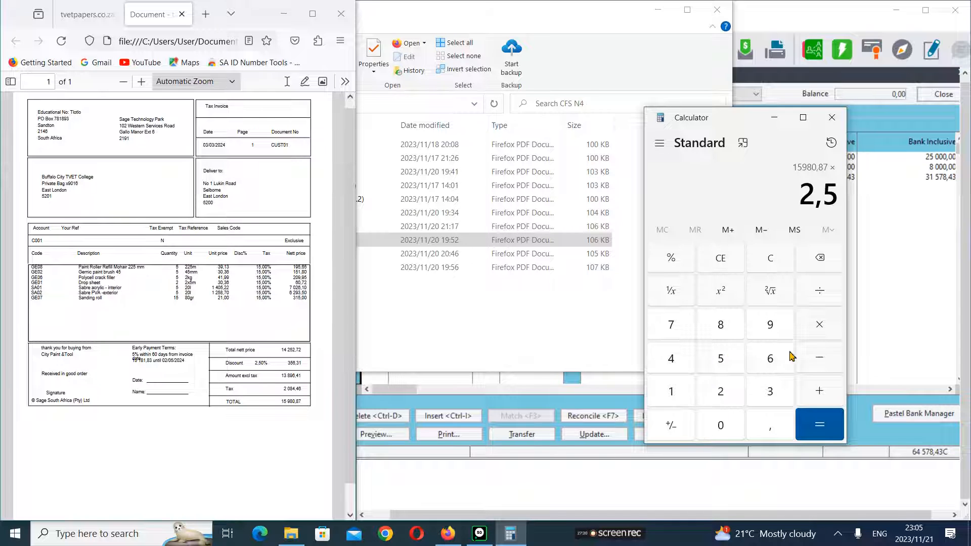
{"action": "left_click", "coordinate": [819, 291]}
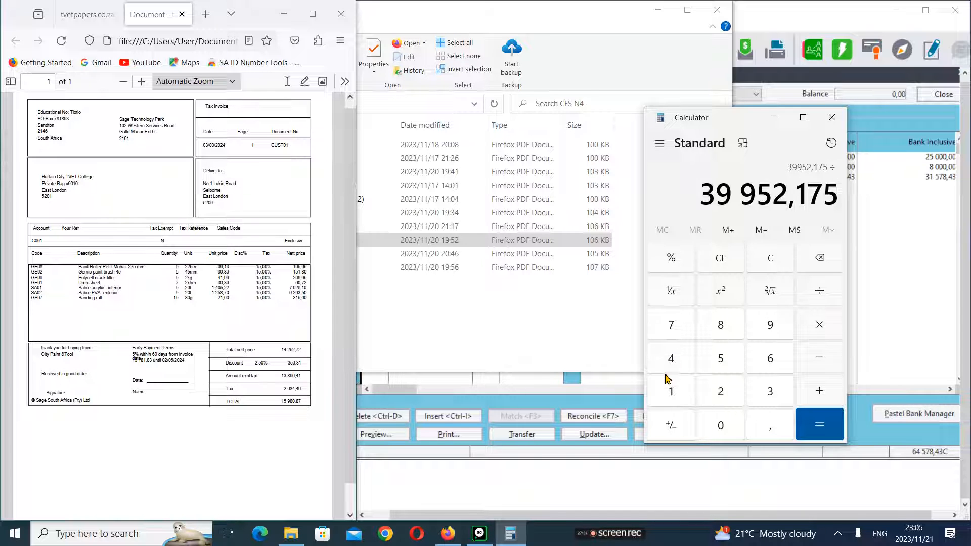
{"action": "left_click", "coordinate": [675, 393]}
{"action": "left_click", "coordinate": [718, 425]}
{"action": "left_click", "coordinate": [718, 425]}
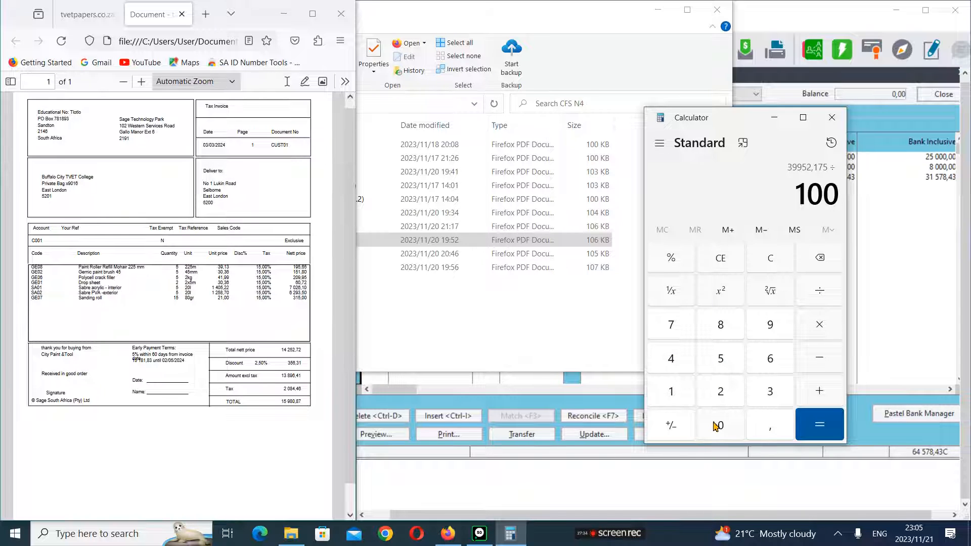
{"action": "left_click", "coordinate": [819, 423]}
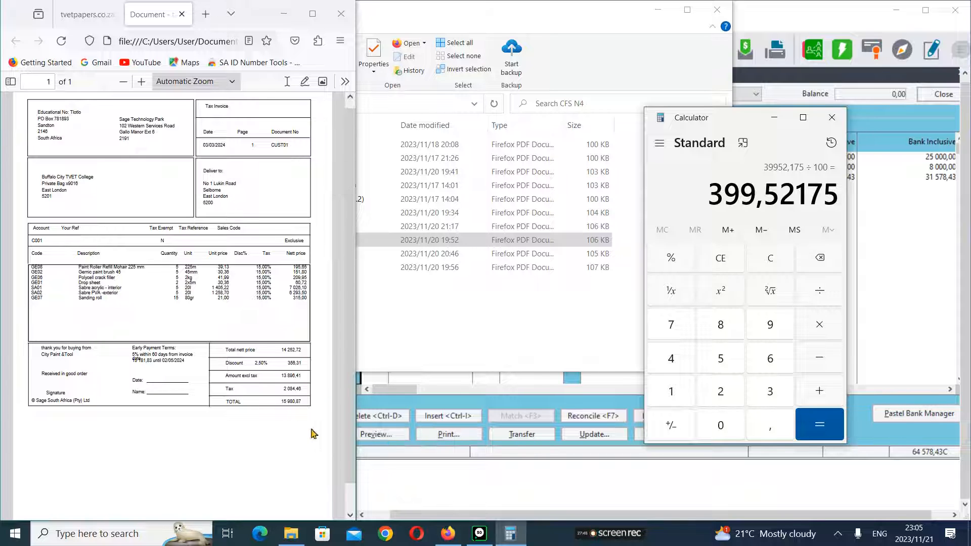
{"action": "mouse_move", "coordinate": [627, 539]}
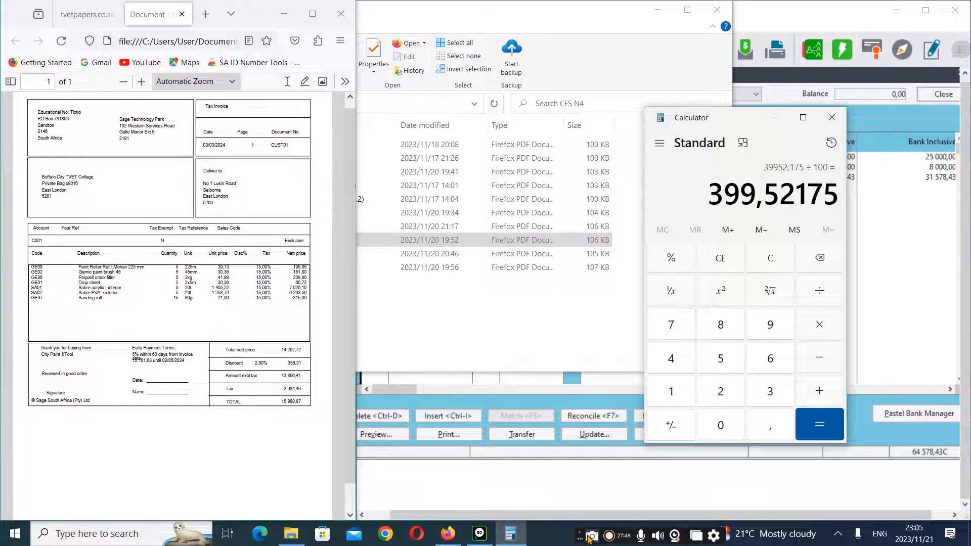
{"action": "left_click", "coordinate": [831, 117]}
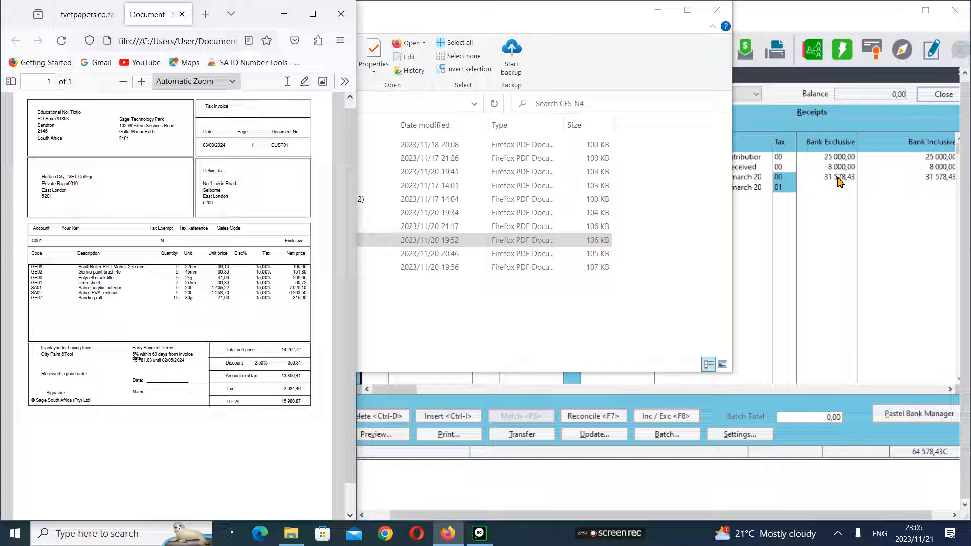
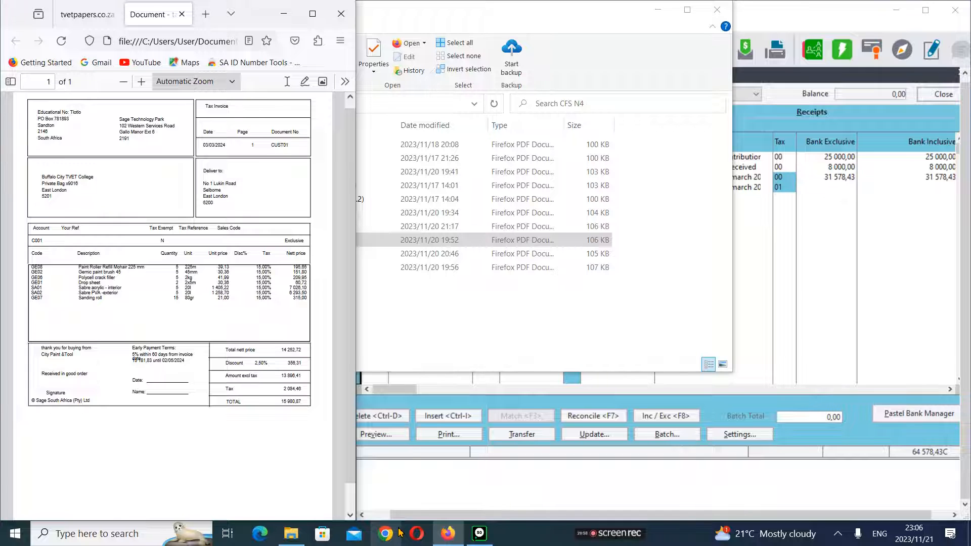
- Minimise the CFS N4 folder window and widen the tax invoice PDF beside the cash book
{"action": "key", "text": "super"}
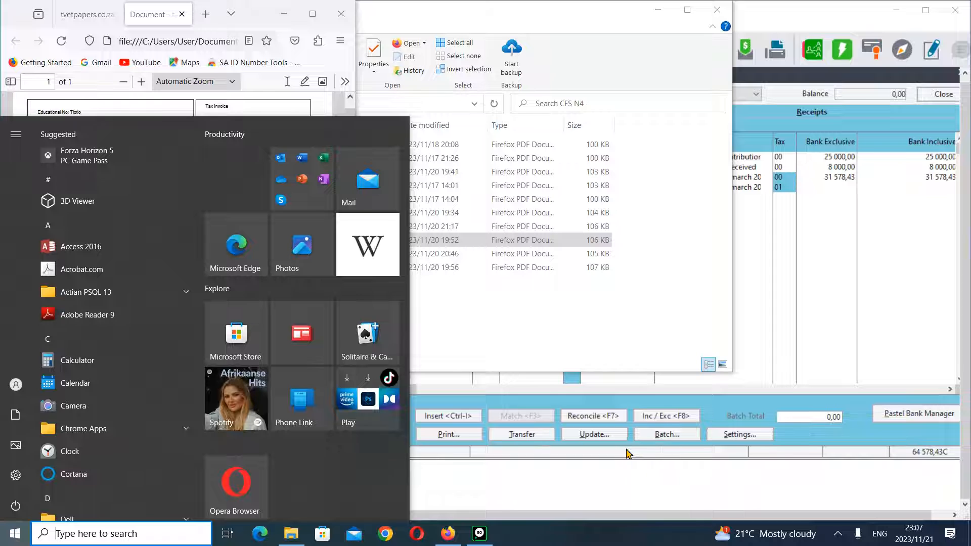
{"action": "left_click", "coordinate": [551, 329]}
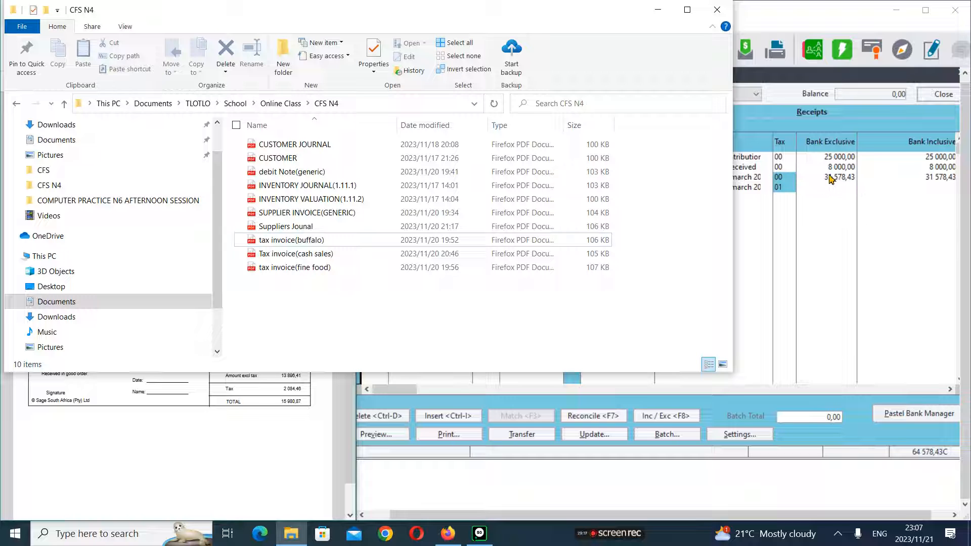
{"action": "left_click", "coordinate": [657, 9]}
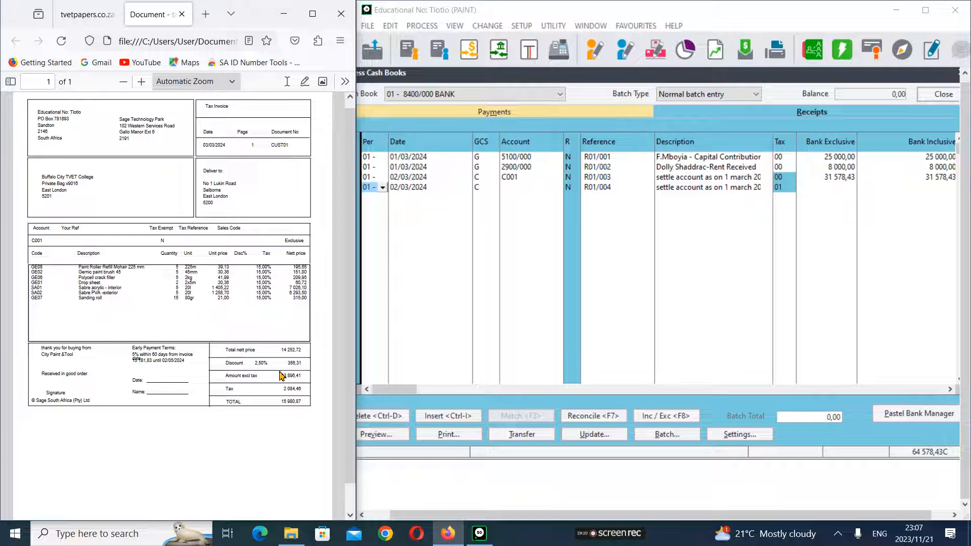
{"action": "left_click_drag", "start_coordinate": [357, 343], "coordinate": [375, 343]}
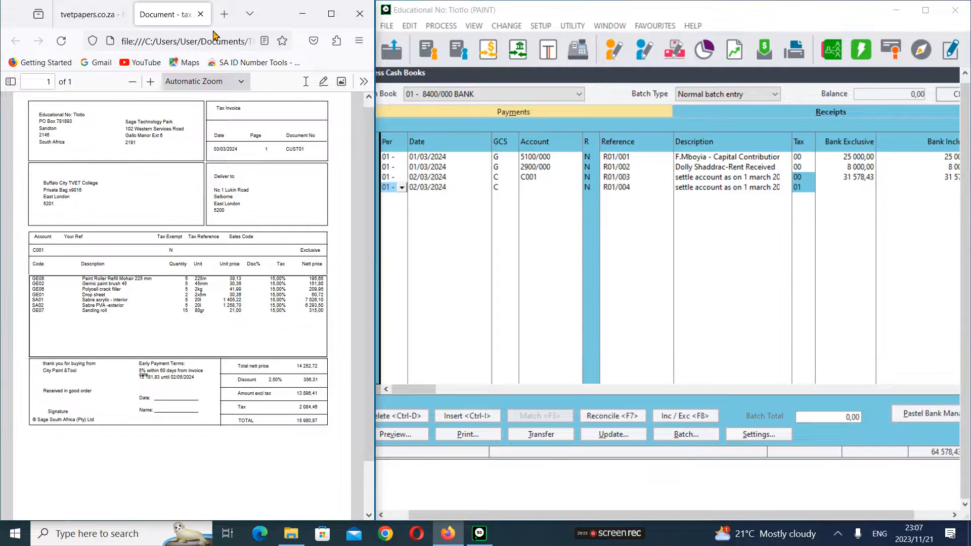
- Close the tax invoice and scroll the question paper to the 1.9.4 Receipts section on page 19
{"action": "left_click", "coordinate": [200, 14]}
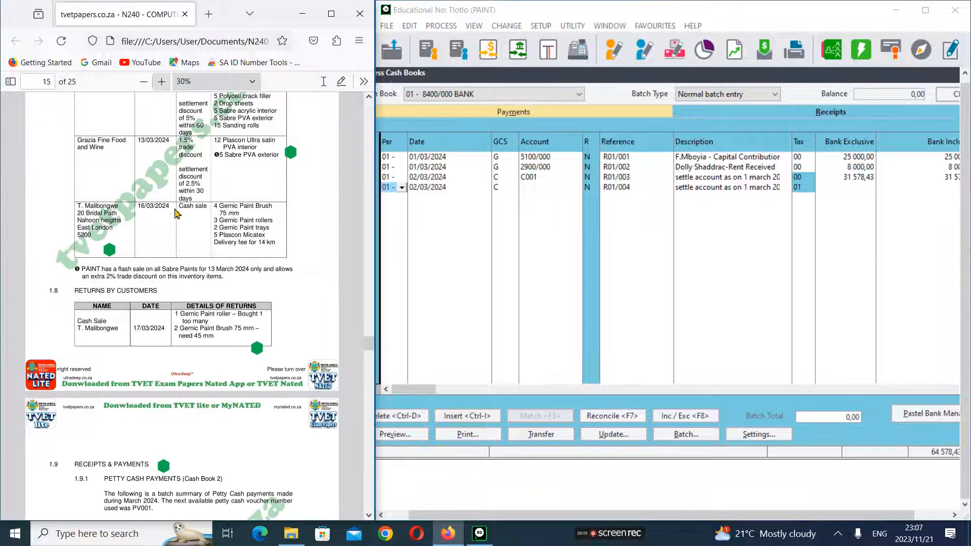
{"action": "scroll", "coordinate": [284, 274], "scroll_direction": "down", "scroll_amount": 3}
{"action": "scroll", "coordinate": [284, 274], "scroll_direction": "up", "scroll_amount": 20}
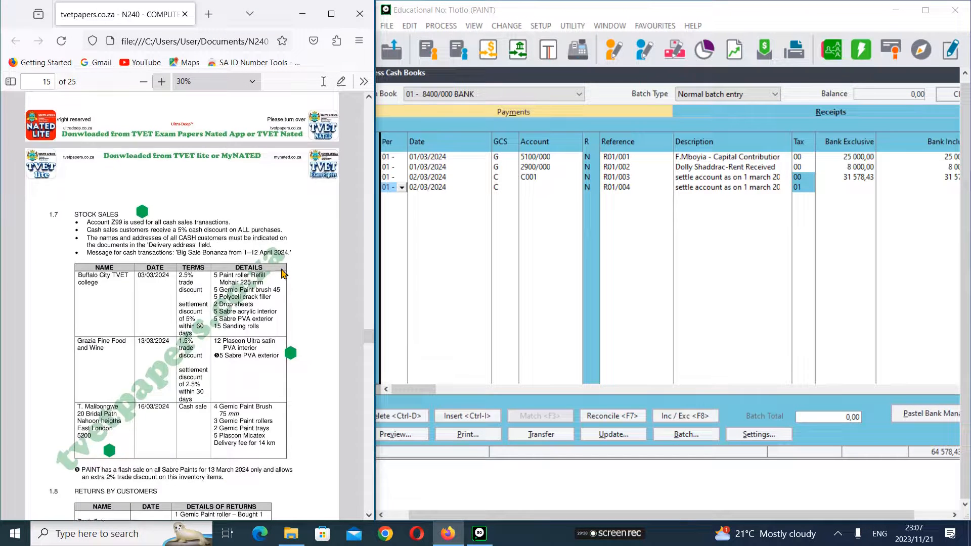
{"action": "scroll", "coordinate": [283, 274], "scroll_direction": "down", "scroll_amount": 10}
{"action": "scroll", "coordinate": [283, 273], "scroll_direction": "down", "scroll_amount": 20}
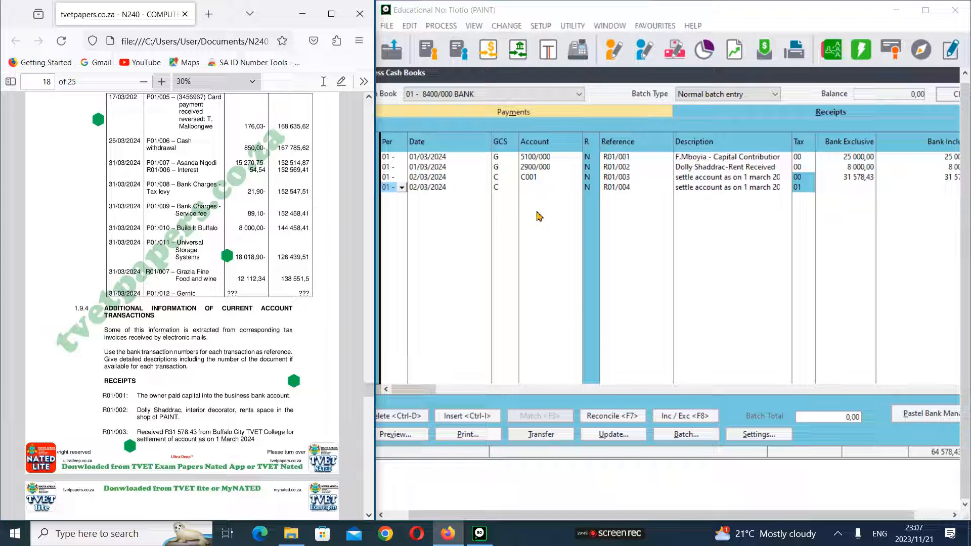
{"action": "scroll", "coordinate": [166, 369], "scroll_direction": "down", "scroll_amount": 2}
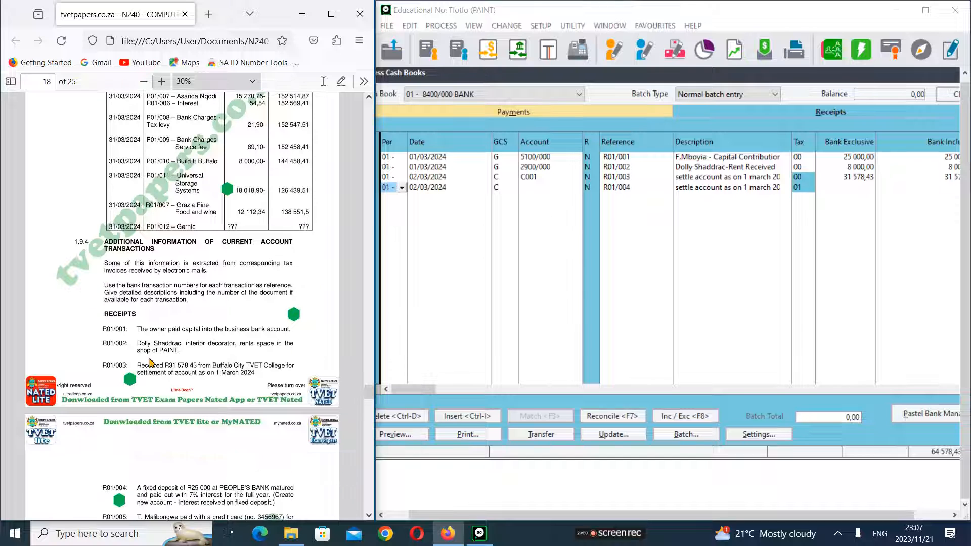
{"action": "scroll", "coordinate": [147, 389], "scroll_direction": "down", "scroll_amount": 4}
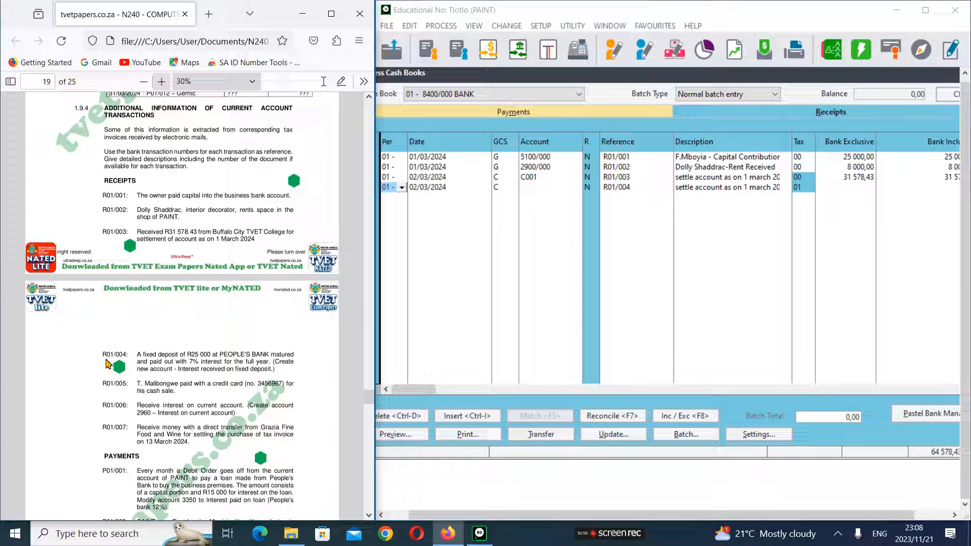
- Scroll back to the page 18 bank statement showing R01/004 Fixed Deposit (7%) at 26 750,00
{"action": "scroll", "coordinate": [169, 361], "scroll_direction": "up", "scroll_amount": 6}
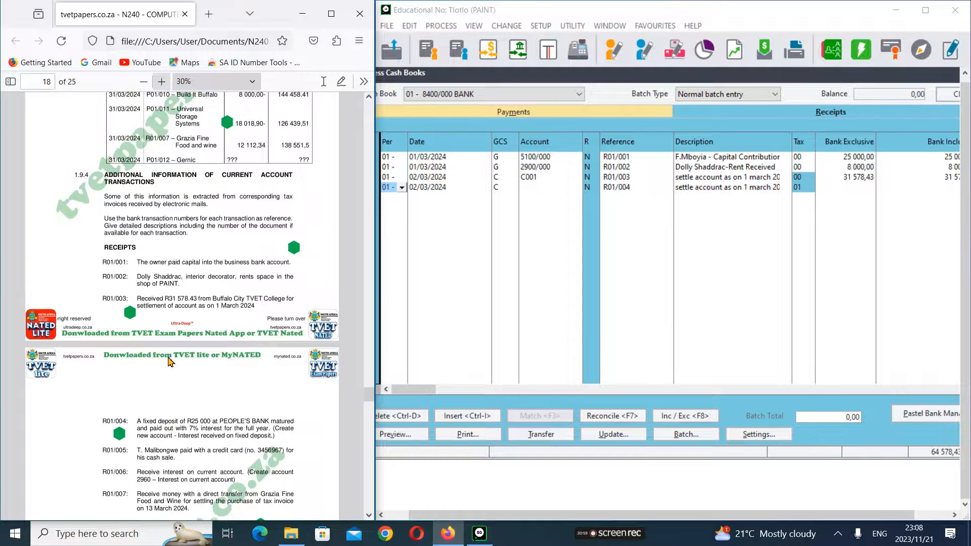
{"action": "scroll", "coordinate": [169, 361], "scroll_direction": "up", "scroll_amount": 3}
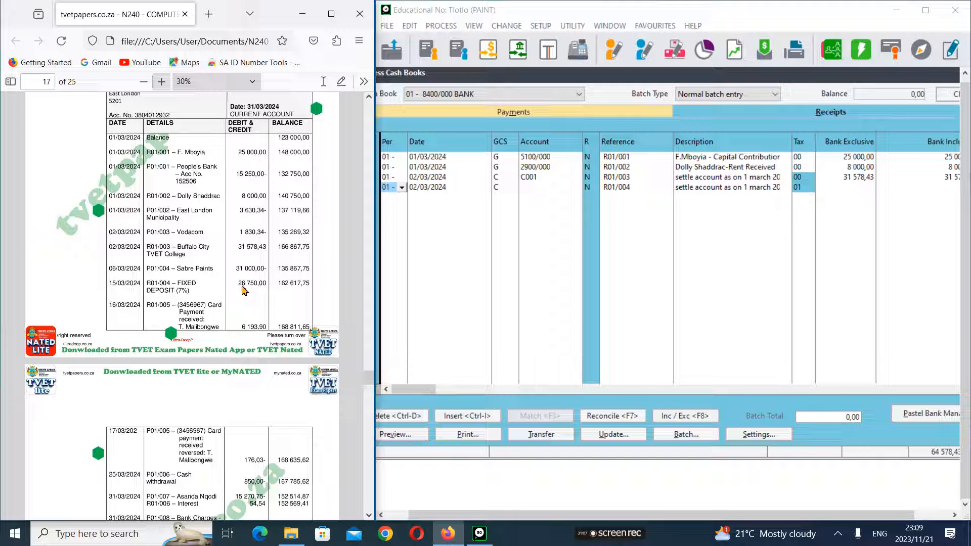
{"action": "scroll", "coordinate": [256, 295], "scroll_direction": "down", "scroll_amount": 2}
{"action": "scroll", "coordinate": [255, 296], "scroll_direction": "down", "scroll_amount": 5}
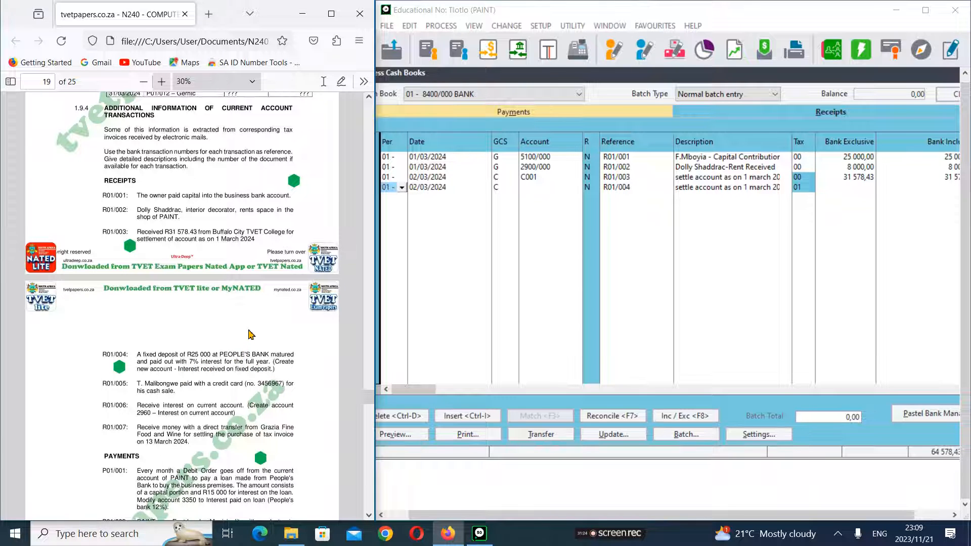
{"action": "scroll", "coordinate": [263, 329], "scroll_direction": "up", "scroll_amount": 3}
{"action": "scroll", "coordinate": [167, 440], "scroll_direction": "down", "scroll_amount": 2}
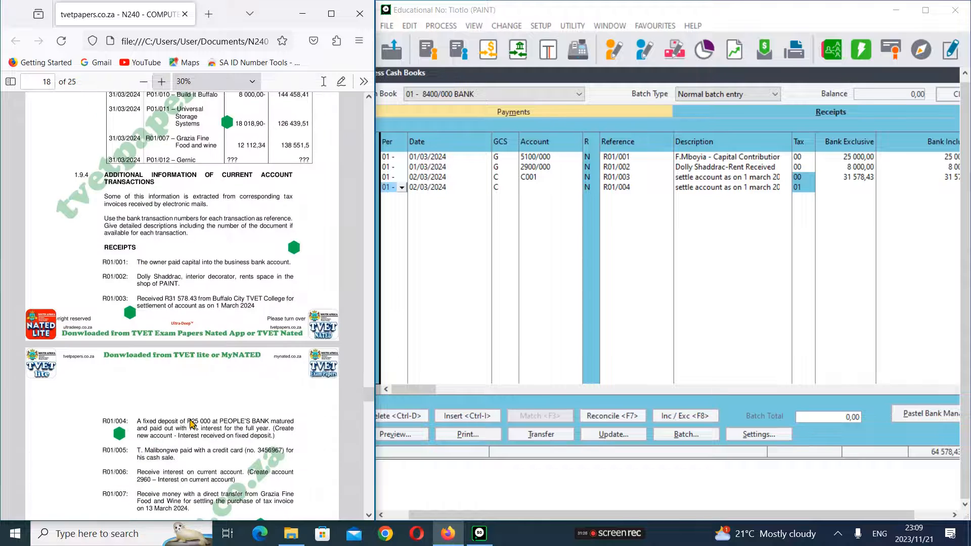
{"action": "scroll", "coordinate": [238, 353], "scroll_direction": "up", "scroll_amount": 2}
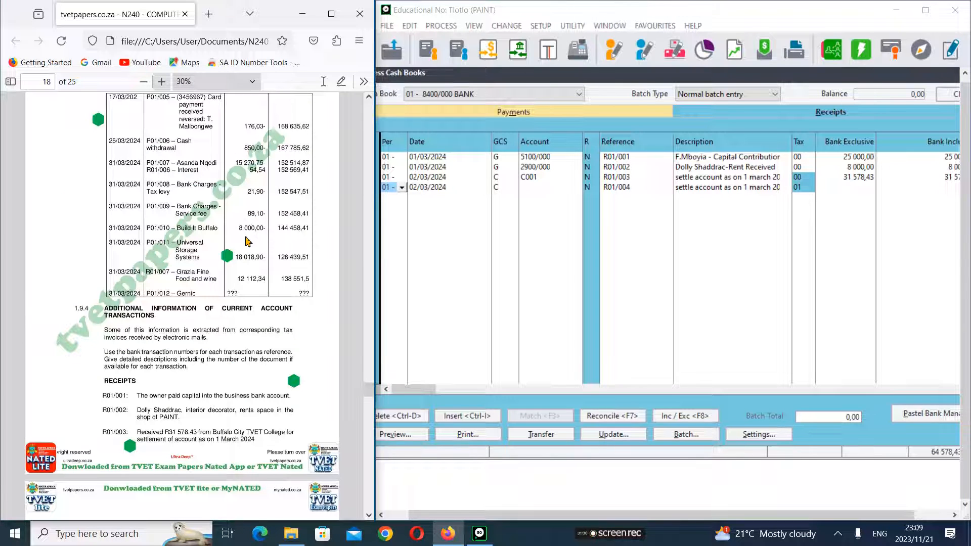
{"action": "scroll", "coordinate": [248, 192], "scroll_direction": "up", "scroll_amount": 3}
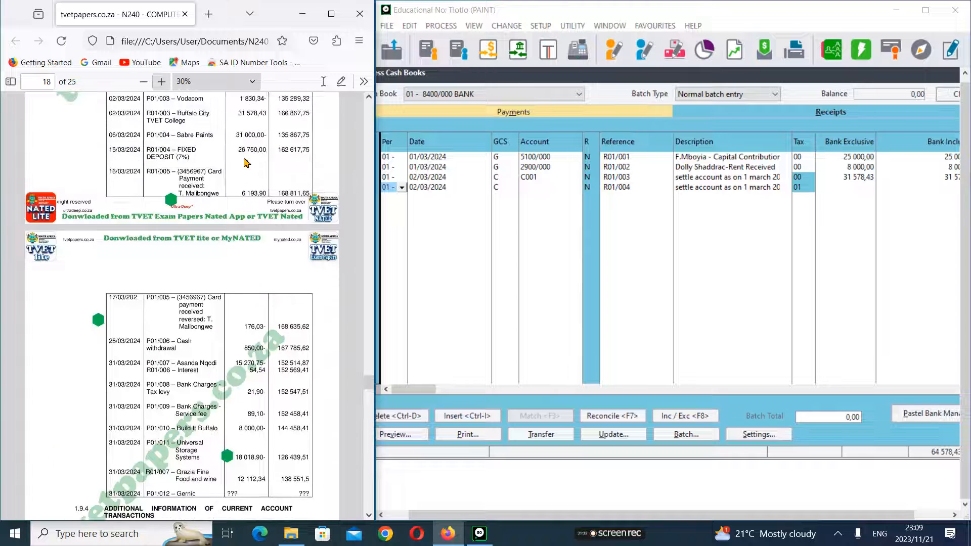
{"action": "scroll", "coordinate": [244, 162], "scroll_direction": "up", "scroll_amount": 1}
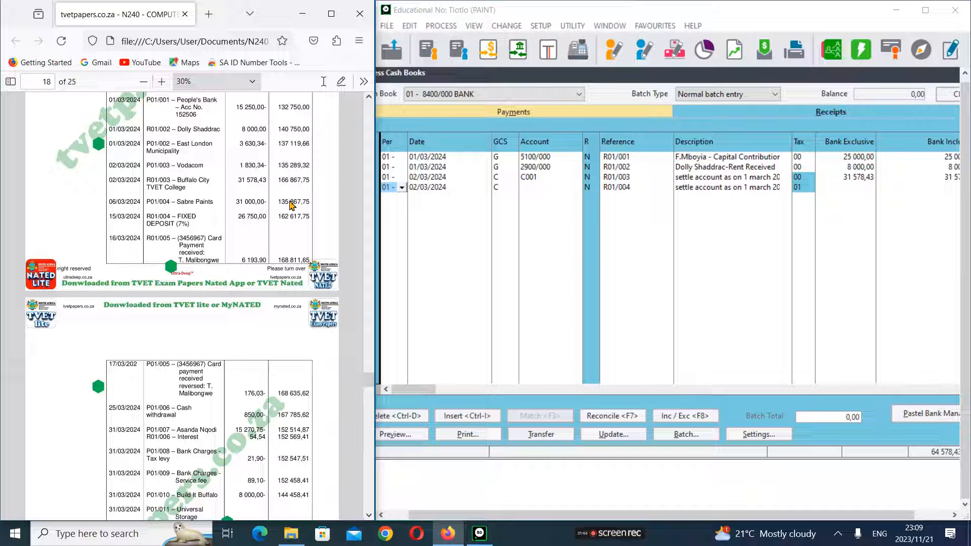
- Date receipt R01/004 15/03/2024 and set its GCS type to G (general ledger)
{"action": "left_click", "coordinate": [441, 198]}
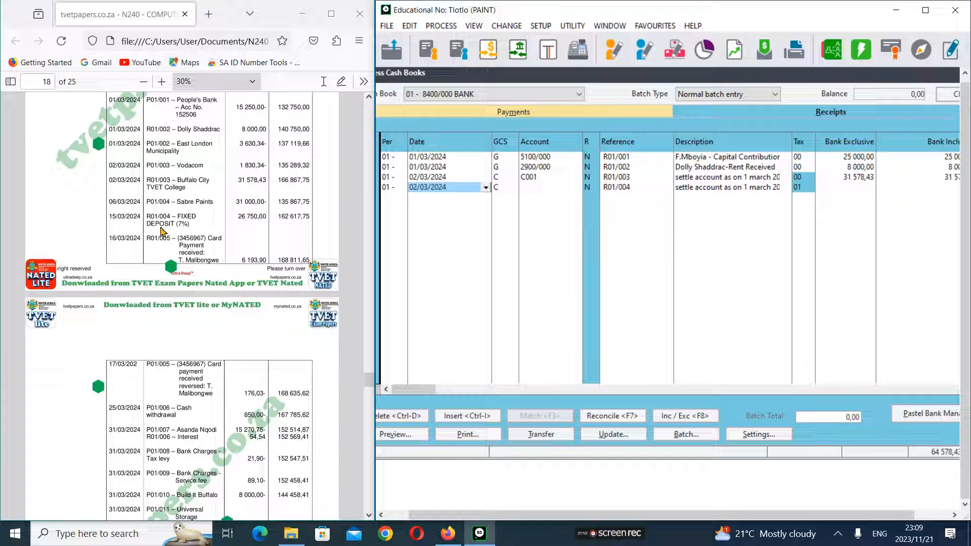
{"action": "type", "text": "15/4"}
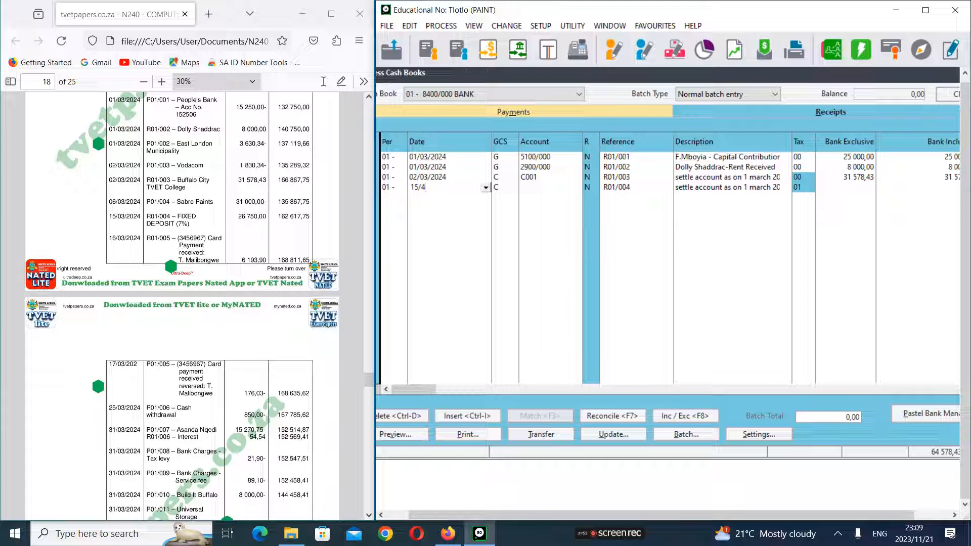
{"action": "type", "text": "3"}
{"action": "key", "text": "Tab"}
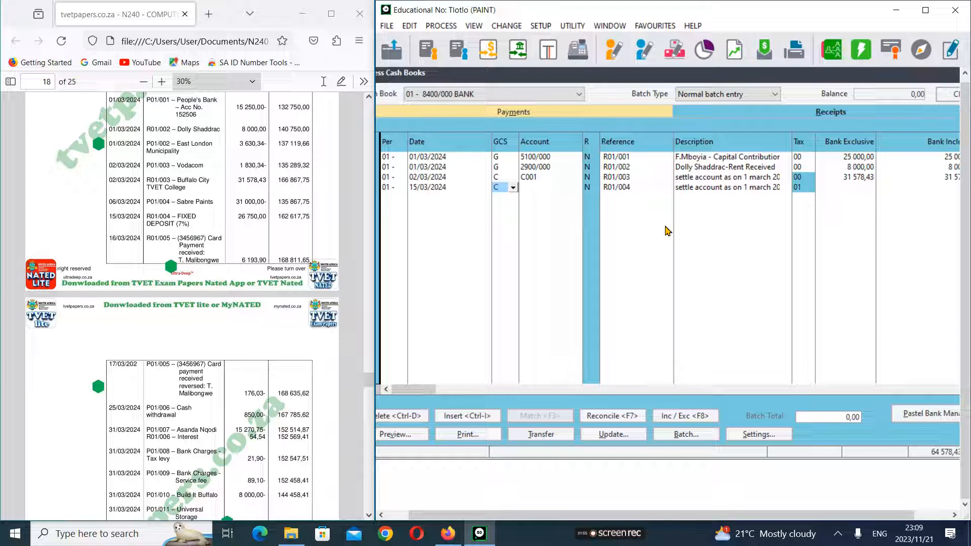
{"action": "left_click", "coordinate": [514, 190]}
{"action": "left_click", "coordinate": [506, 193]}
{"action": "left_click", "coordinate": [513, 191]}
{"action": "left_click", "coordinate": [507, 196]}
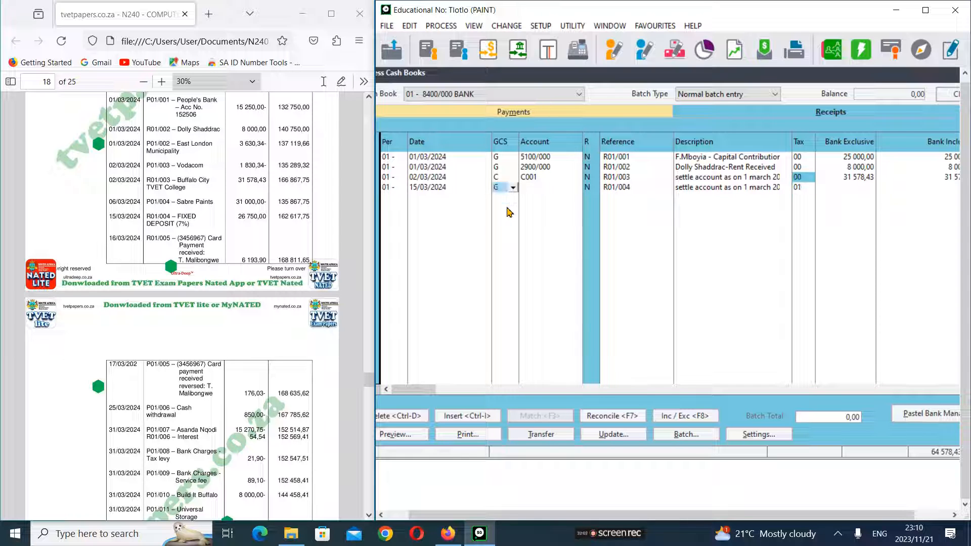
- Search 'fixe' and allocate R01/004 to account 7150/000 Fixed Deposit: People's Bank(7%)
{"action": "key", "text": "Return"}
{"action": "key", "text": "Return"}
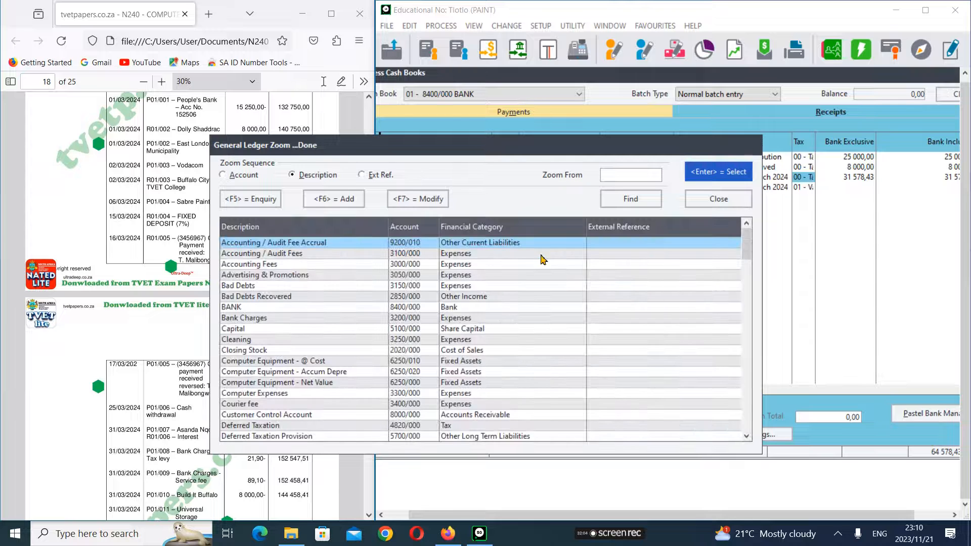
{"action": "left_click_drag", "start_coordinate": [429, 156], "coordinate": [504, 116]}
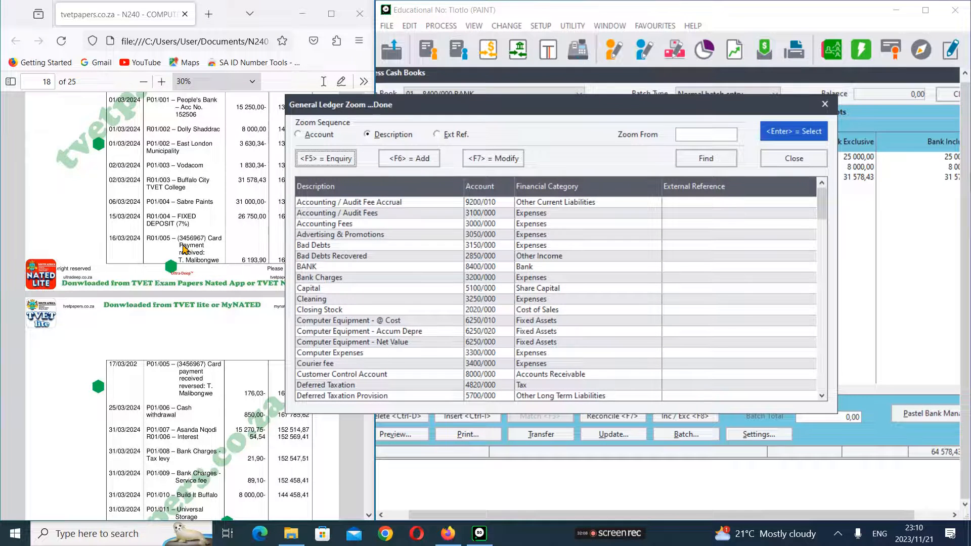
{"action": "scroll", "coordinate": [185, 248], "scroll_direction": "down", "scroll_amount": 10}
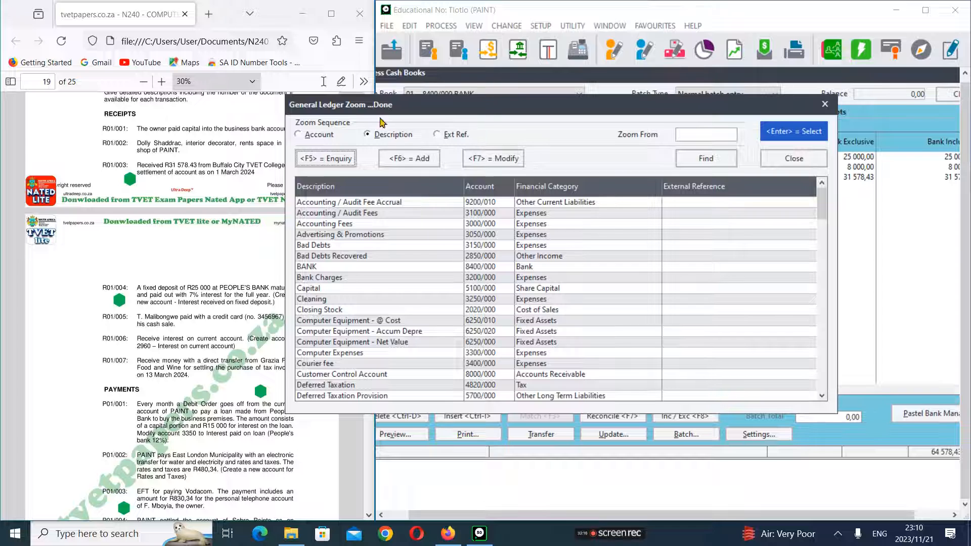
{"action": "type", "text": "fixe"}
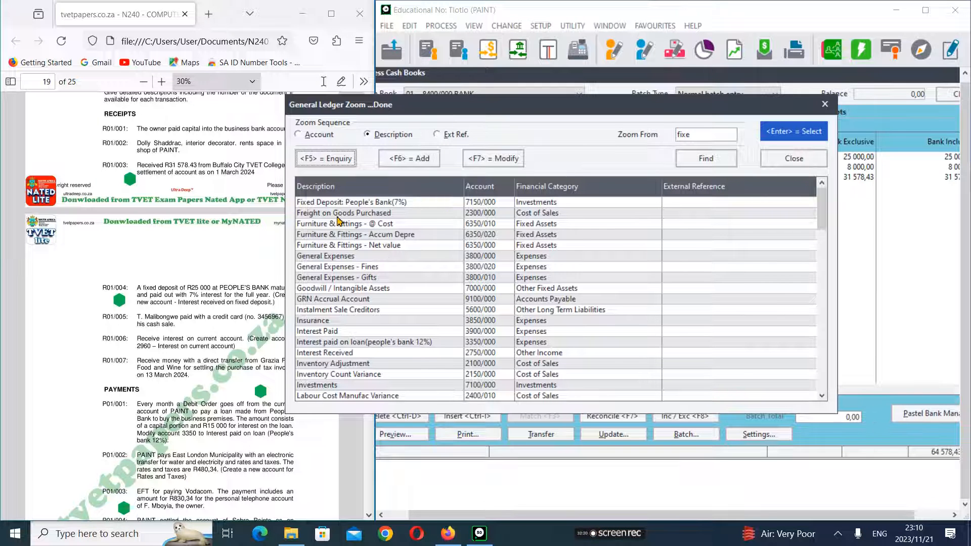
{"action": "left_click", "coordinate": [348, 206]}
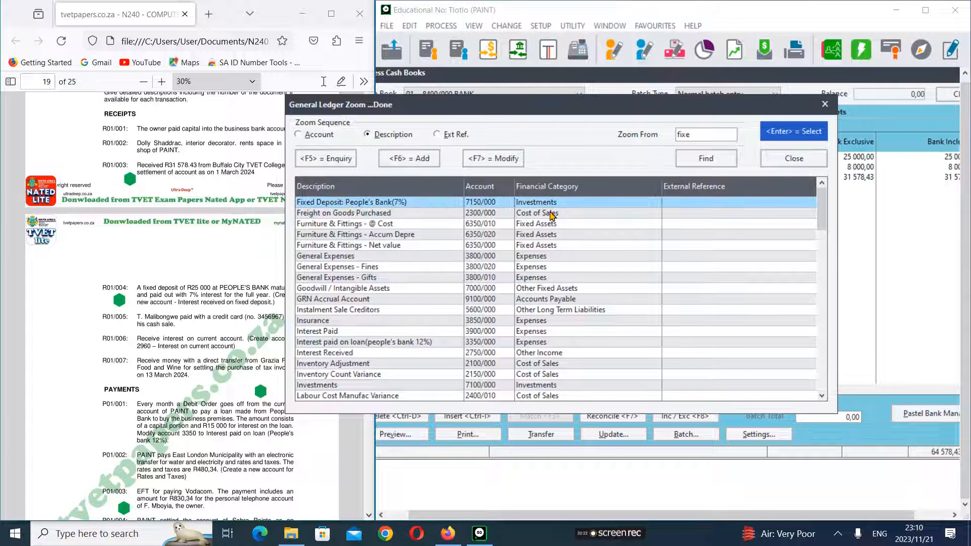
{"action": "key", "text": "Return"}
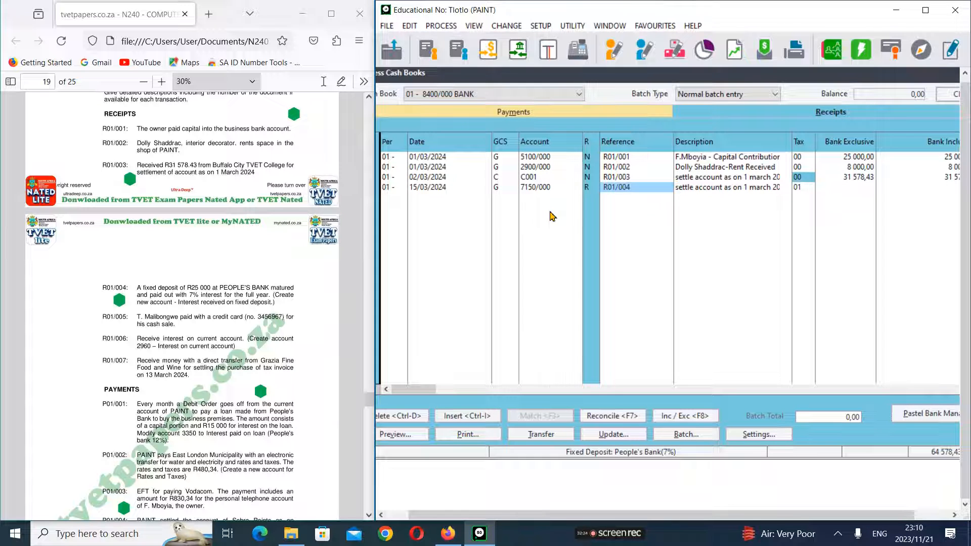
- Enter 'Fixed deposit at People's Bank (7%)' as the R01/004 description
{"action": "key", "text": "Return"}
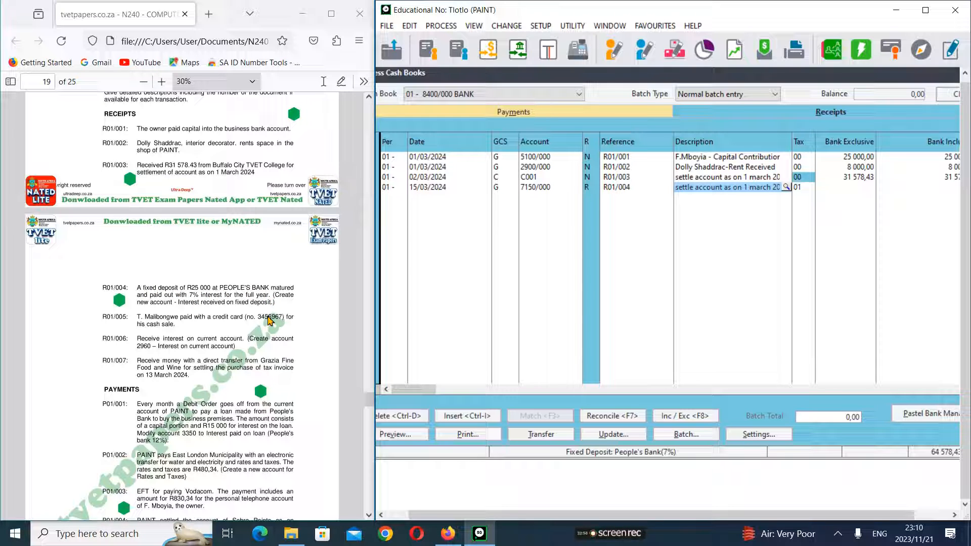
{"action": "type", "text": "Fixed"}
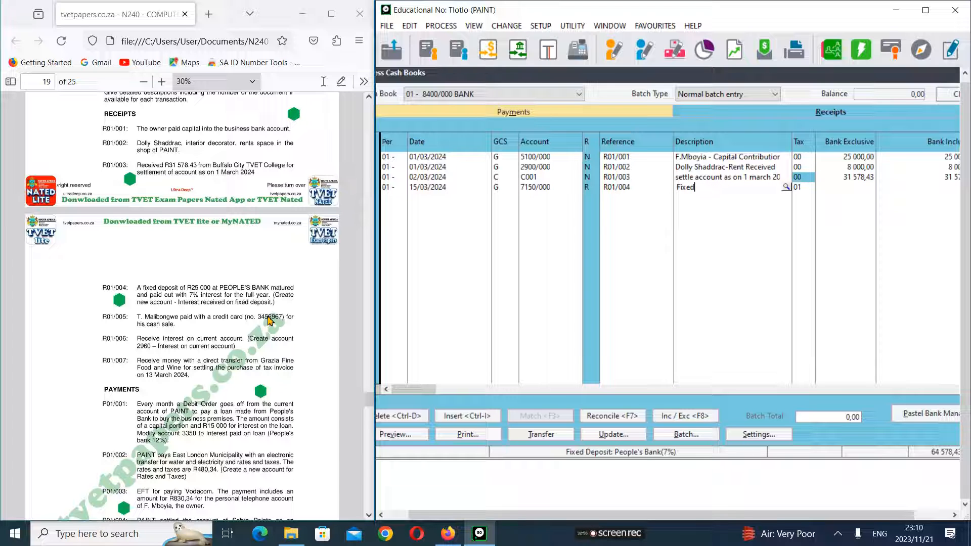
{"action": "type", "text": " deposit at p"}
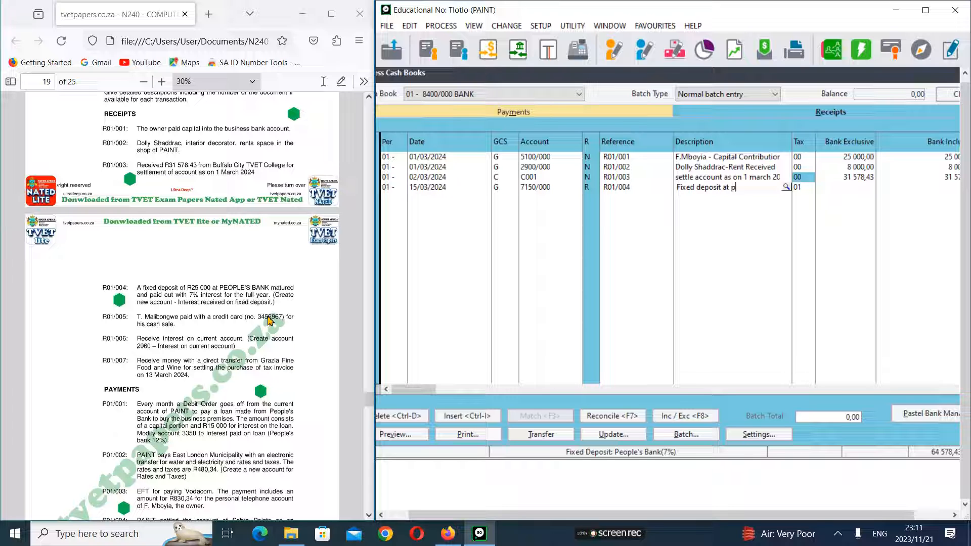
{"action": "key", "text": "BackSpace"}
{"action": "key", "text": "BackSpace"}
{"action": "key", "text": "BackSpace"}
{"action": "key", "text": "BackSpace"}
{"action": "key", "text": "BackSpace"}
{"action": "key", "text": "BackSpace"}
{"action": "type", "text": "Peop"}
{"action": "type", "text": "le's Bank"}
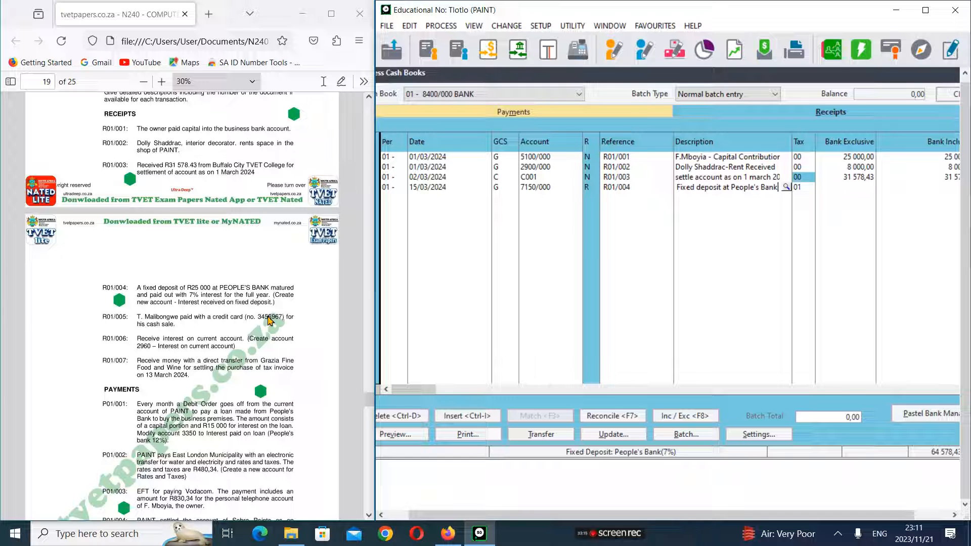
{"action": "type", "text": " (7%"}
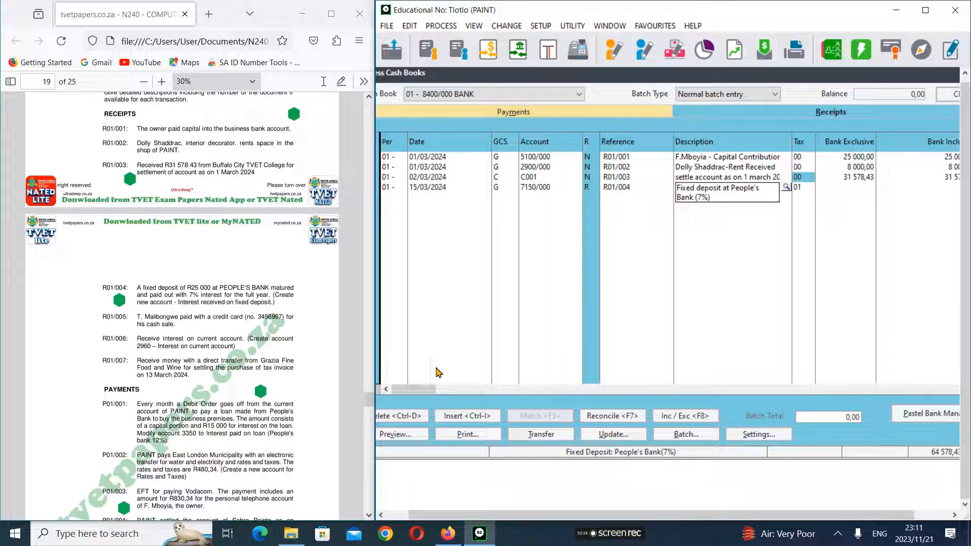
{"action": "key", "text": "Tab"}
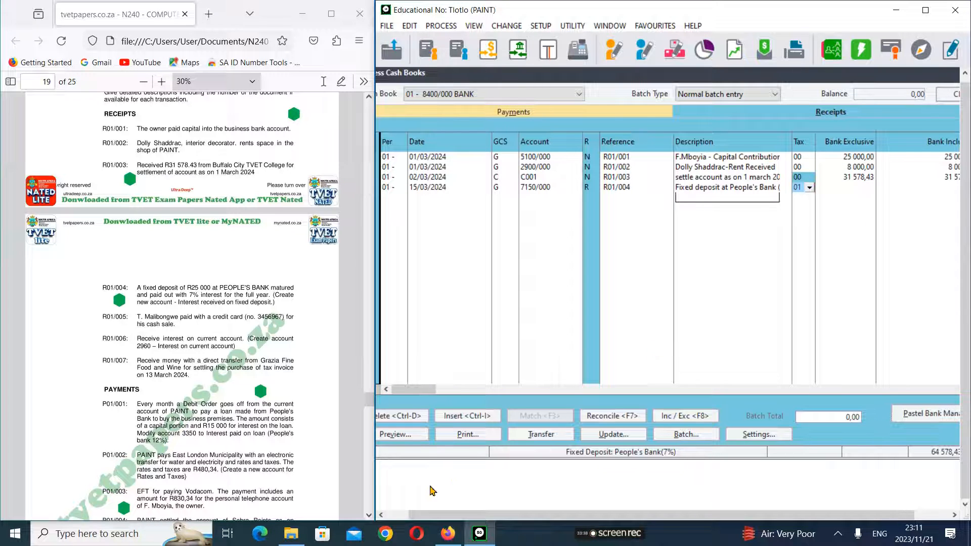
- Set the R01/004 tax code to 00
{"action": "scroll", "coordinate": [282, 417], "scroll_direction": "down", "scroll_amount": 15}
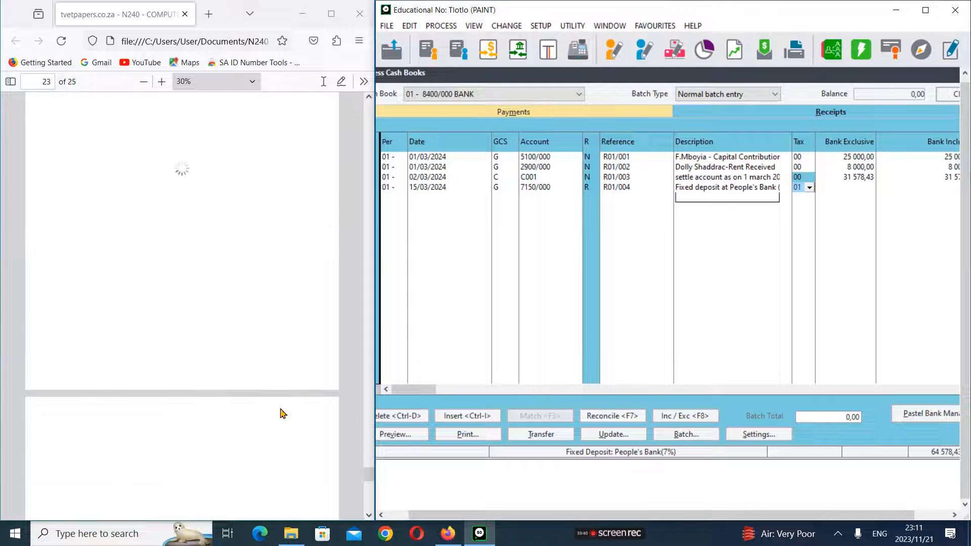
{"action": "scroll", "coordinate": [282, 417], "scroll_direction": "down", "scroll_amount": 3}
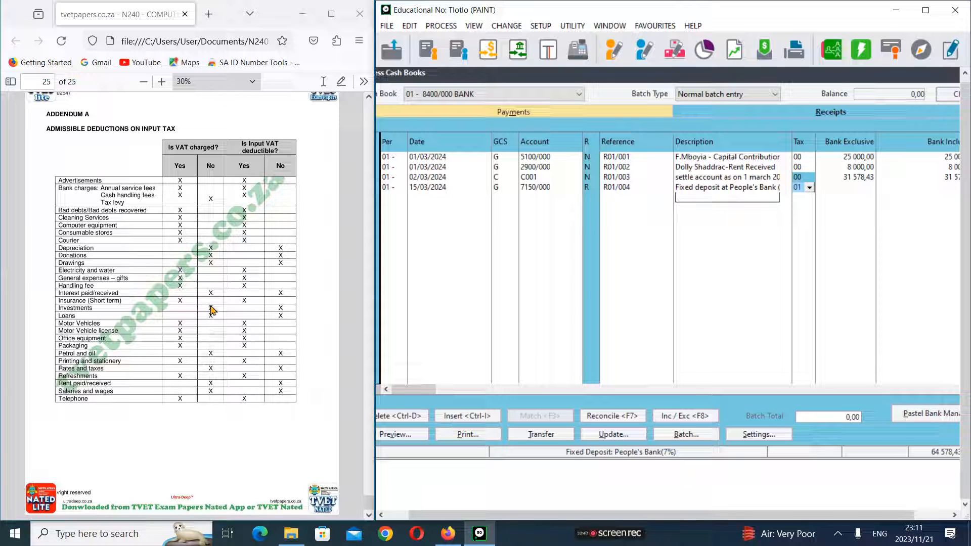
{"action": "left_click", "coordinate": [809, 190]}
{"action": "left_click", "coordinate": [821, 202]}
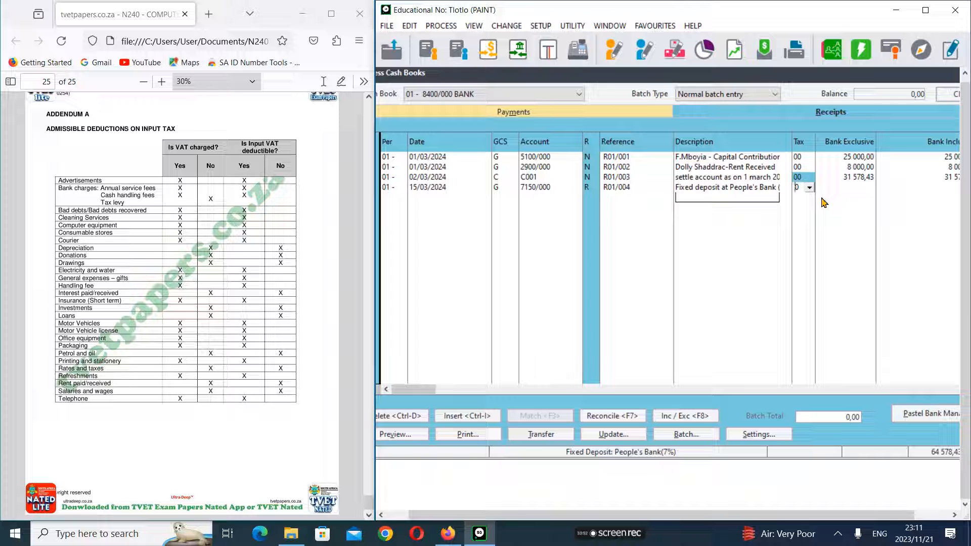
{"action": "key", "text": "Tab"}
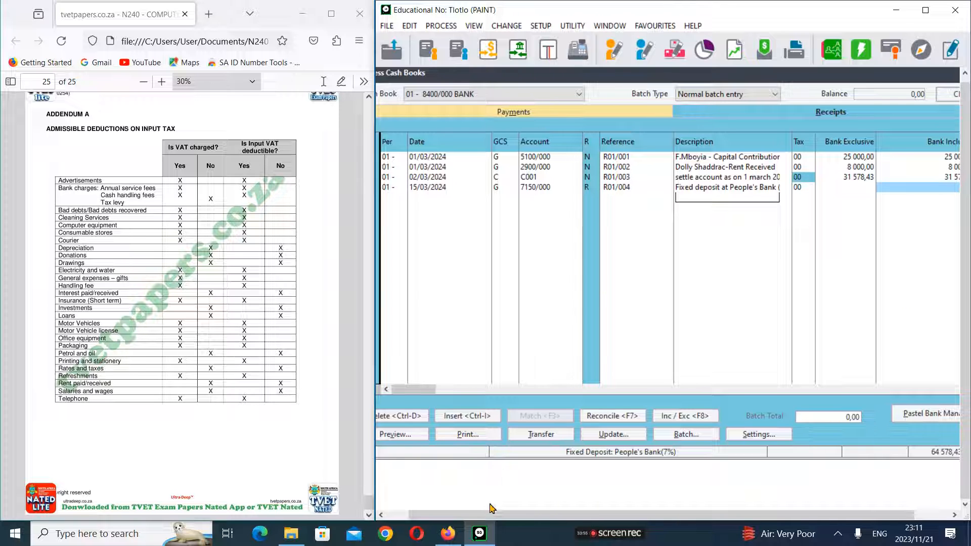
- Check page 19 of the PDF: R01/004 is a matured R25 000 fixed deposit paid with 7% interest
{"action": "scroll", "coordinate": [226, 345], "scroll_direction": "up", "scroll_amount": 6}
{"action": "scroll", "coordinate": [226, 345], "scroll_direction": "up", "scroll_amount": 20}
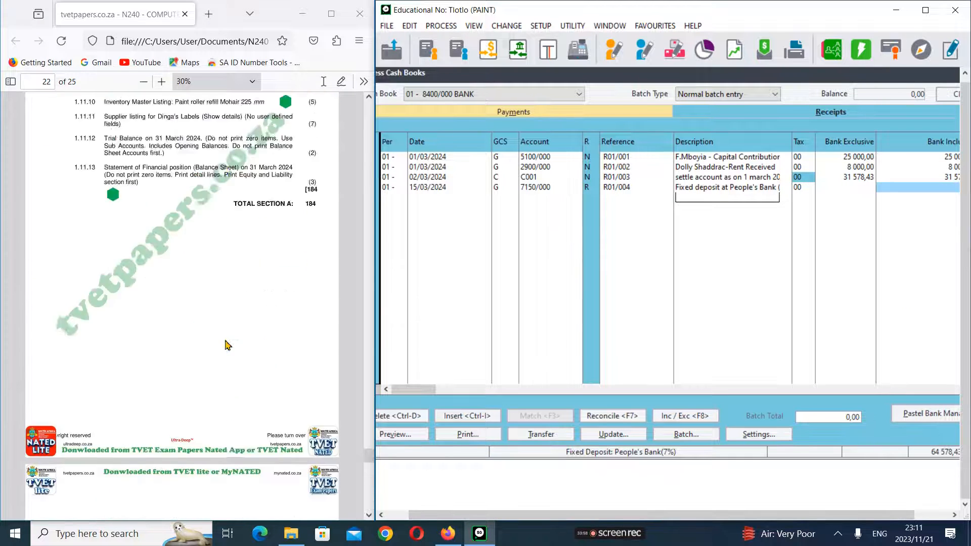
{"action": "scroll", "coordinate": [226, 345], "scroll_direction": "up", "scroll_amount": 12}
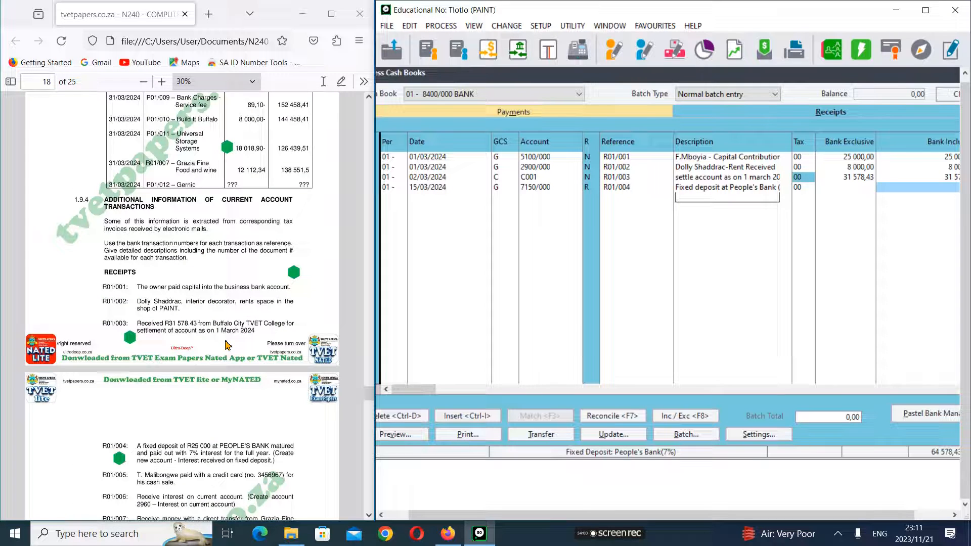
{"action": "scroll", "coordinate": [226, 346], "scroll_direction": "up", "scroll_amount": 3}
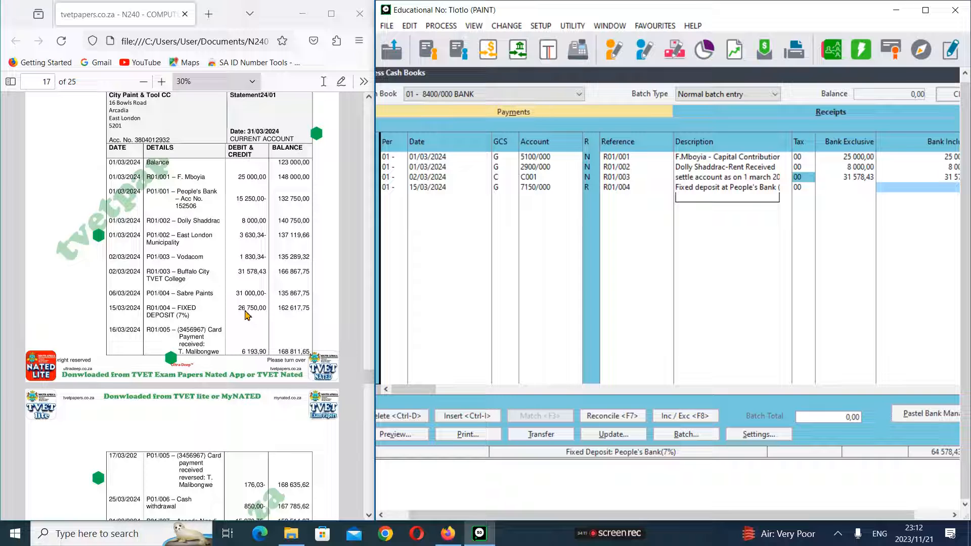
{"action": "scroll", "coordinate": [248, 319], "scroll_direction": "down", "scroll_amount": 10}
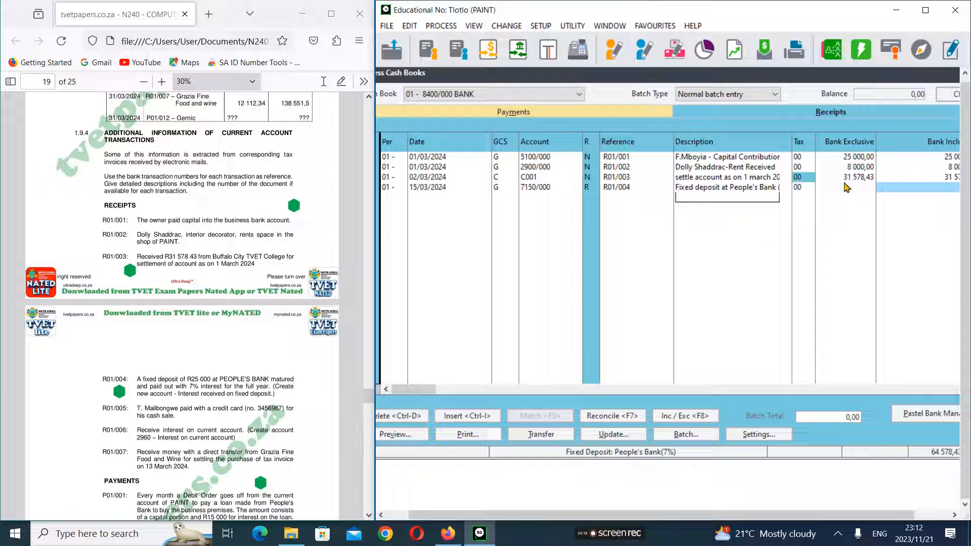
- Record R01/004 at 25 000,00, commit it, and start receipt line R01/005 dated 15/03/2024
{"action": "key", "text": "Return"}
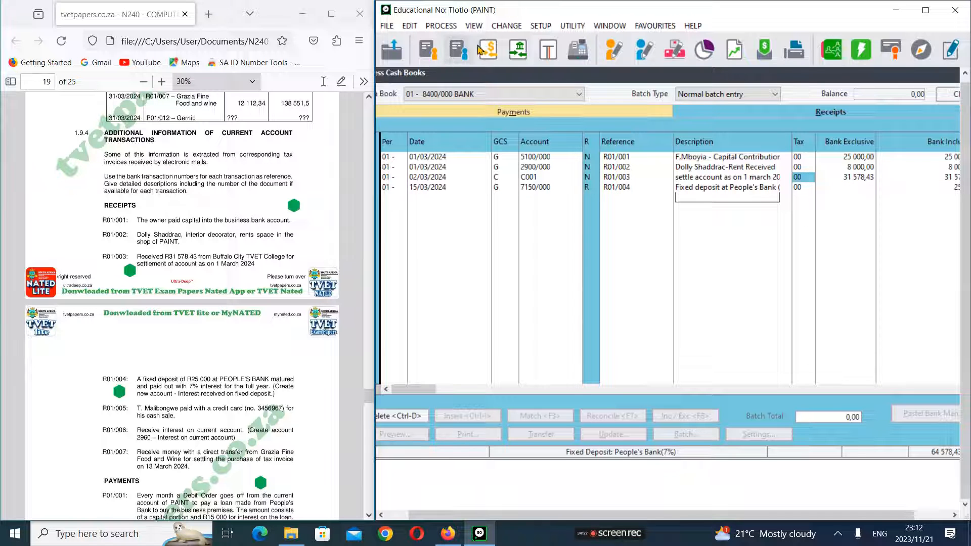
{"action": "left_click_drag", "start_coordinate": [753, 81], "coordinate": [741, 83]}
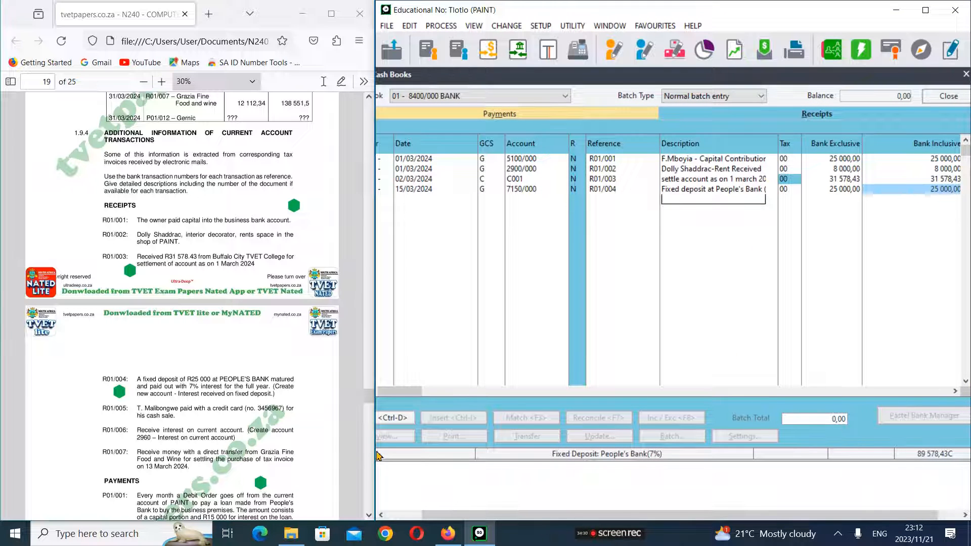
{"action": "left_click_drag", "start_coordinate": [370, 449], "coordinate": [351, 446]}
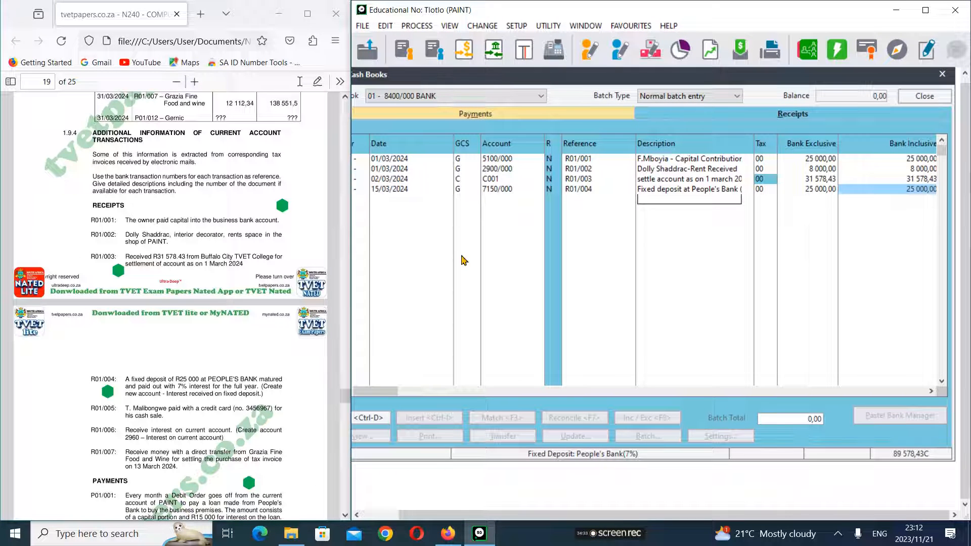
{"action": "key", "text": "Return"}
{"action": "key", "text": "Return"}
{"action": "key", "text": "Return"}
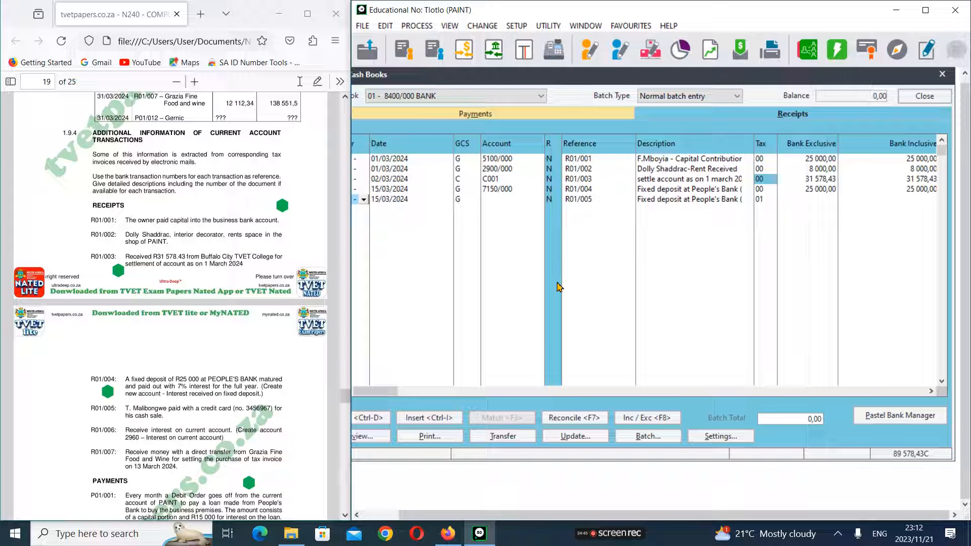
{"action": "key", "text": "Tab"}
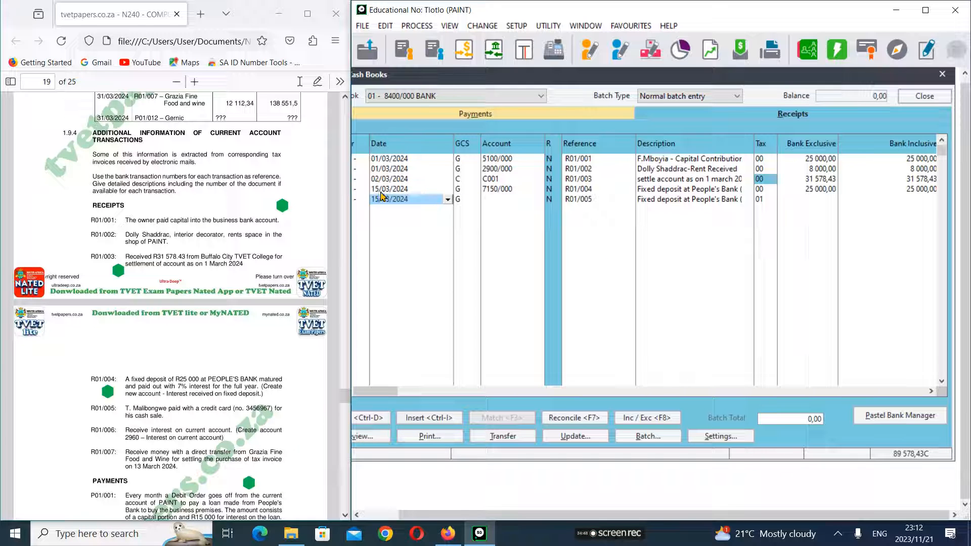
{"action": "key", "text": "Tab"}
{"action": "key", "text": "Tab"}
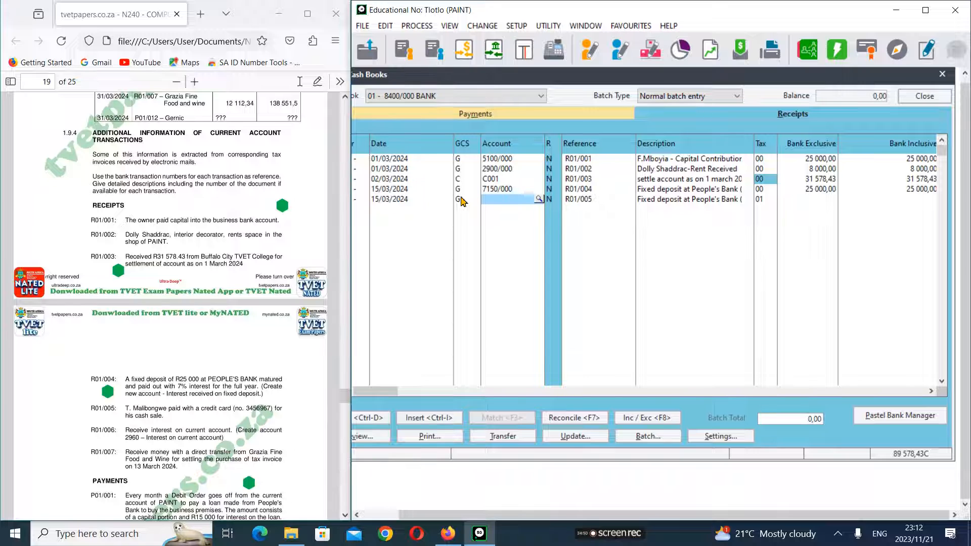
{"action": "key", "text": "Return"}
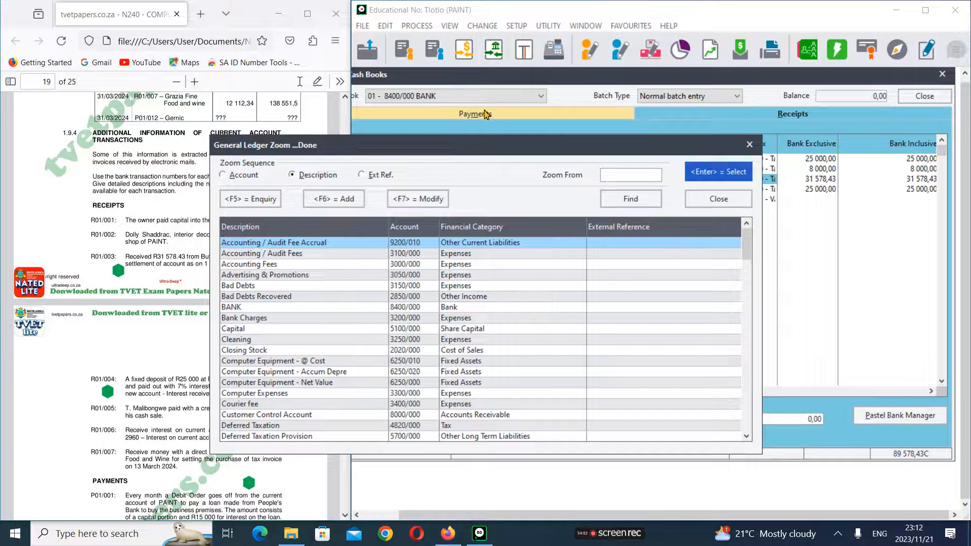
- Start adding a new ledger account from the account lookup, dismissing the zero account number warning
{"action": "left_click_drag", "start_coordinate": [471, 145], "coordinate": [587, 140]}
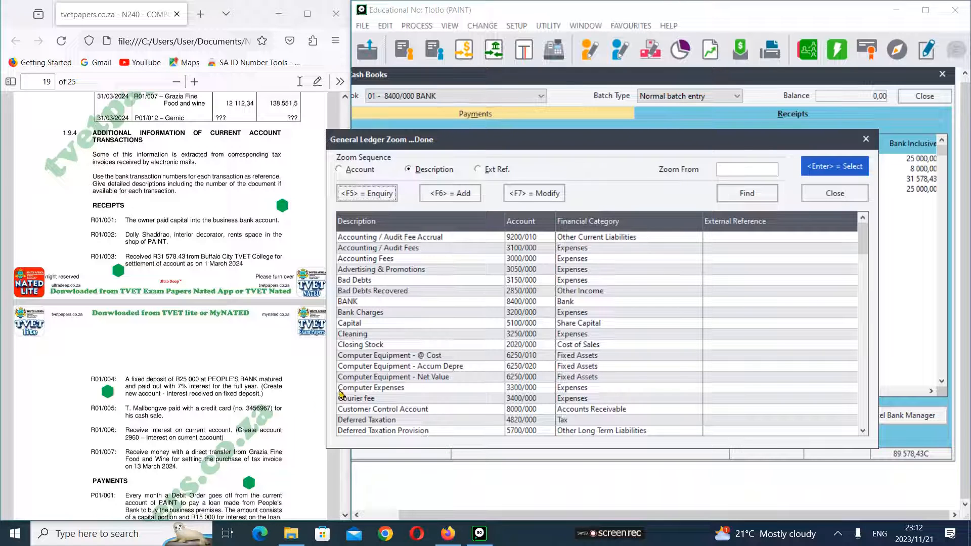
{"action": "left_click", "coordinate": [457, 197]}
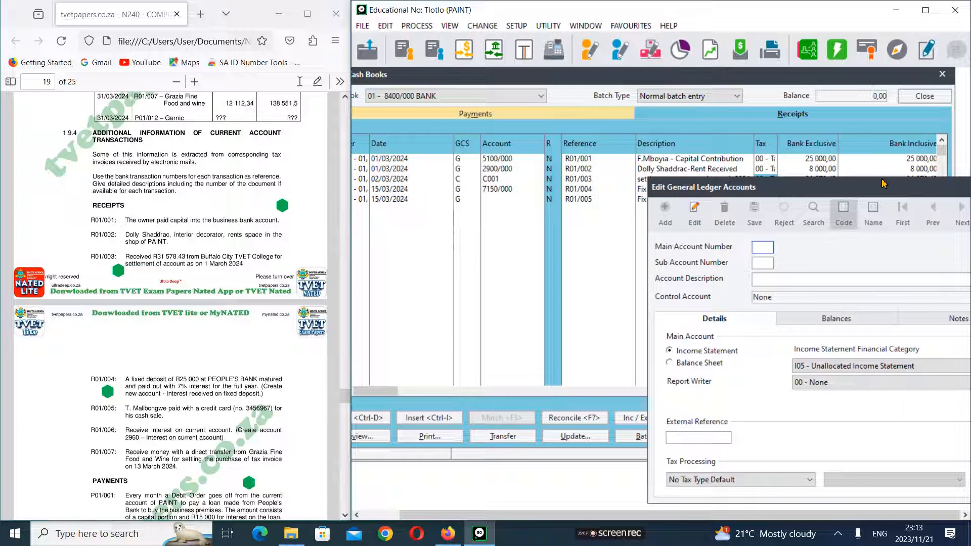
{"action": "left_click", "coordinate": [790, 158]}
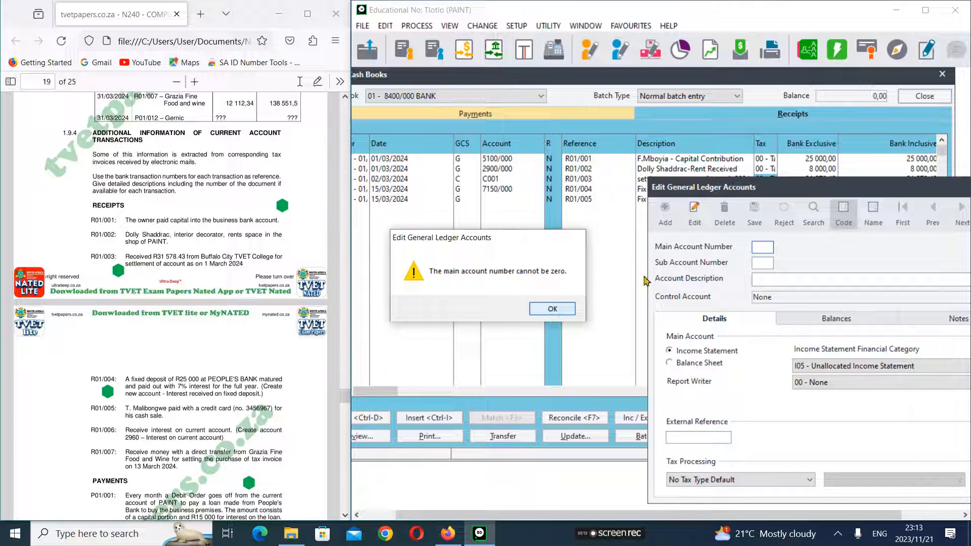
{"action": "left_click", "coordinate": [552, 309]}
{"action": "left_click_drag", "start_coordinate": [796, 186], "coordinate": [557, 117]}
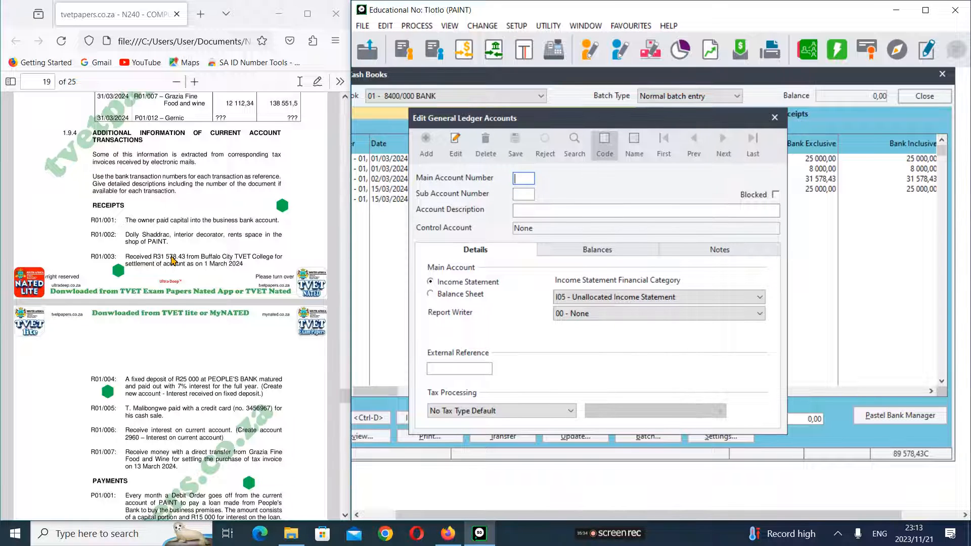
{"action": "scroll", "coordinate": [172, 260], "scroll_direction": "up", "scroll_amount": 20}
{"action": "scroll", "coordinate": [172, 260], "scroll_direction": "up", "scroll_amount": 20}
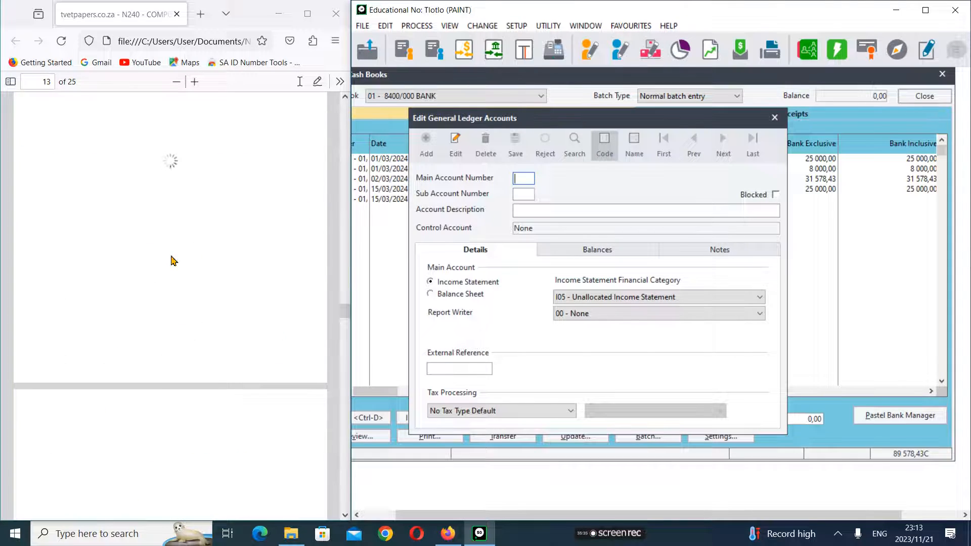
{"action": "scroll", "coordinate": [172, 260], "scroll_direction": "up", "scroll_amount": 20}
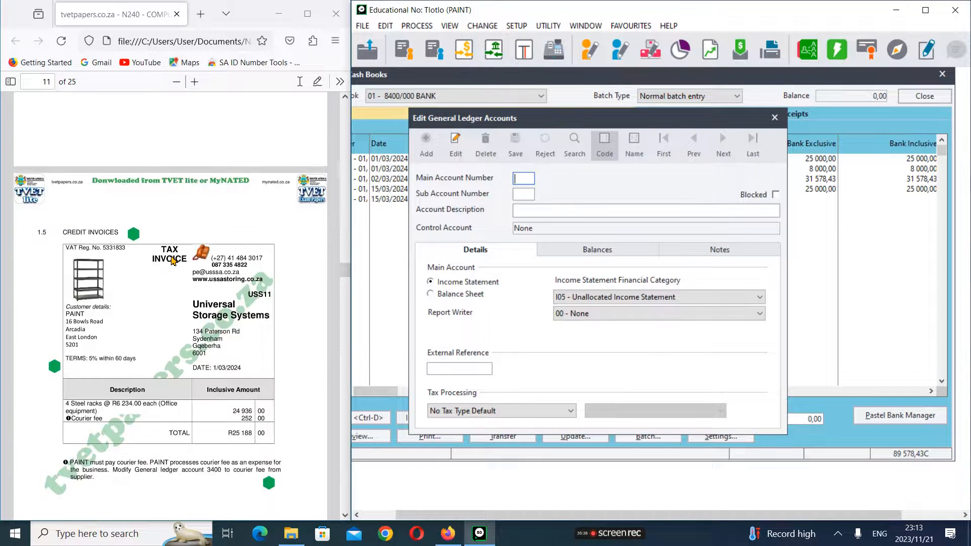
{"action": "scroll", "coordinate": [172, 260], "scroll_direction": "up", "scroll_amount": 10}
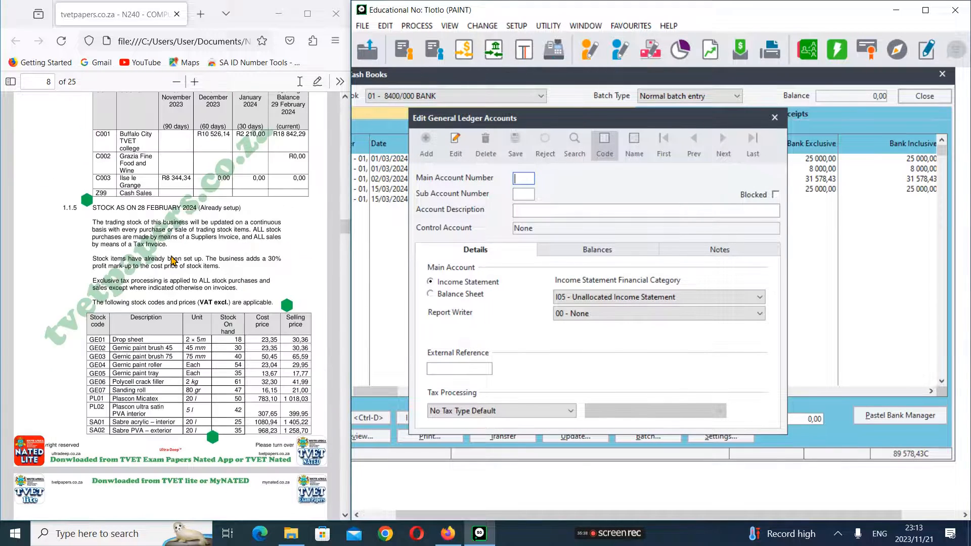
{"action": "scroll", "coordinate": [172, 261], "scroll_direction": "up", "scroll_amount": 5}
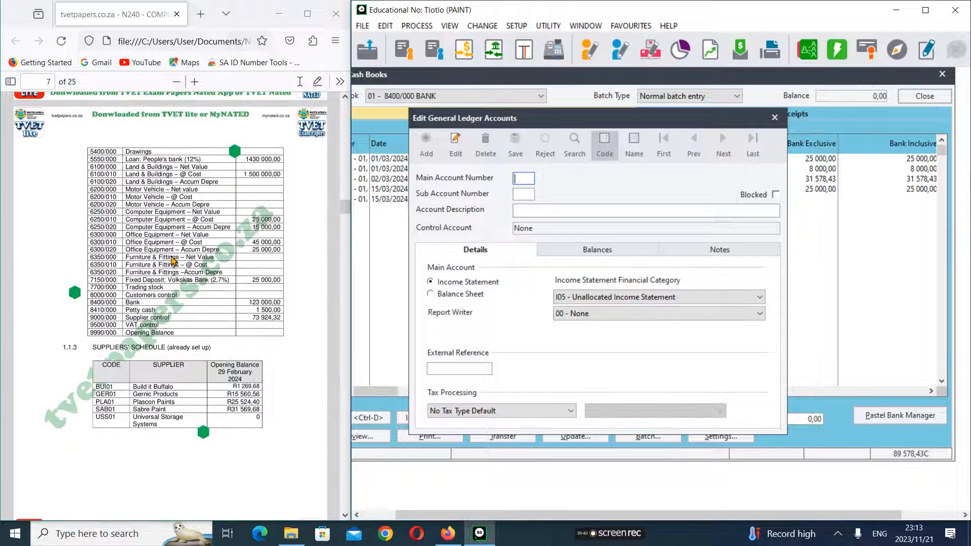
{"action": "scroll", "coordinate": [172, 260], "scroll_direction": "up", "scroll_amount": 10}
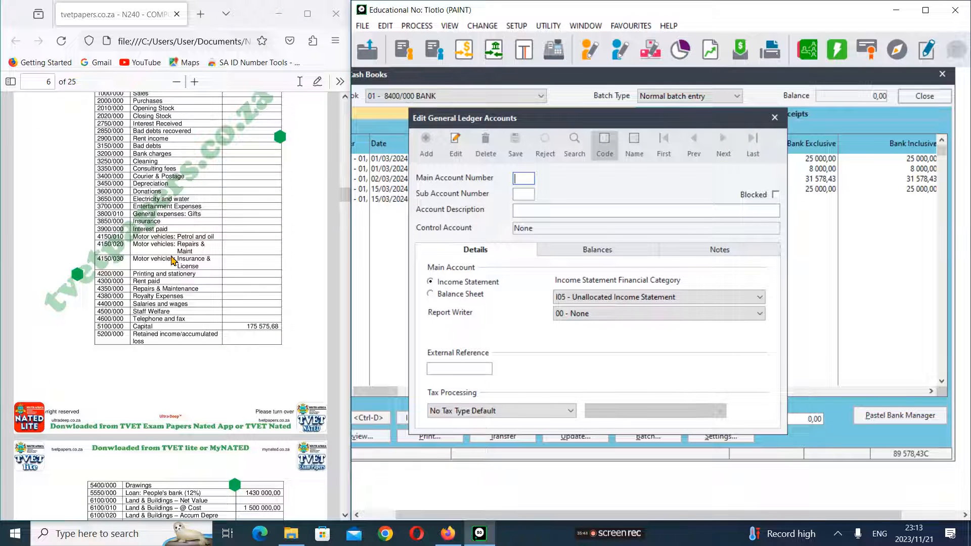
{"action": "scroll", "coordinate": [172, 261], "scroll_direction": "up", "scroll_amount": 3}
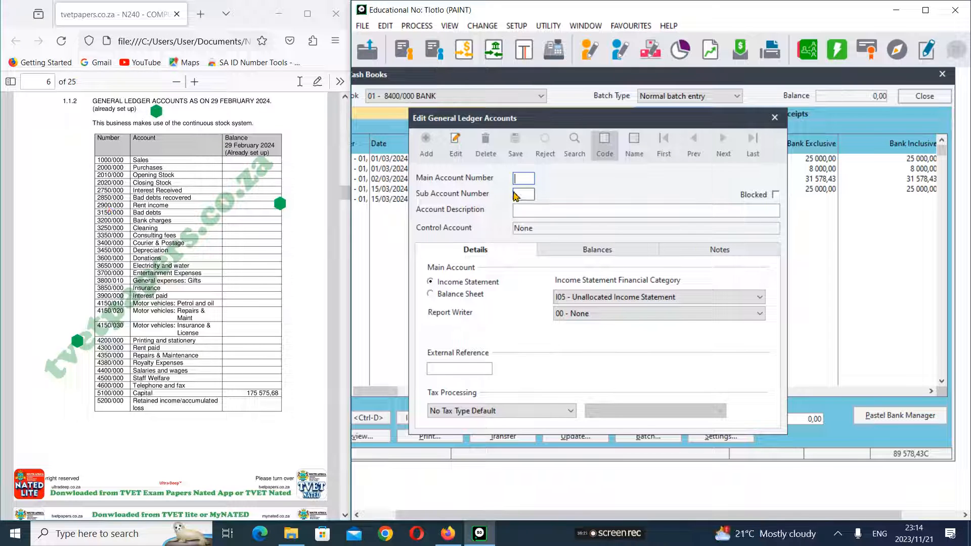
- Number the new account 2950 and describe it as 'Interest received on fixed deposit'
{"action": "type", "text": "2950"}
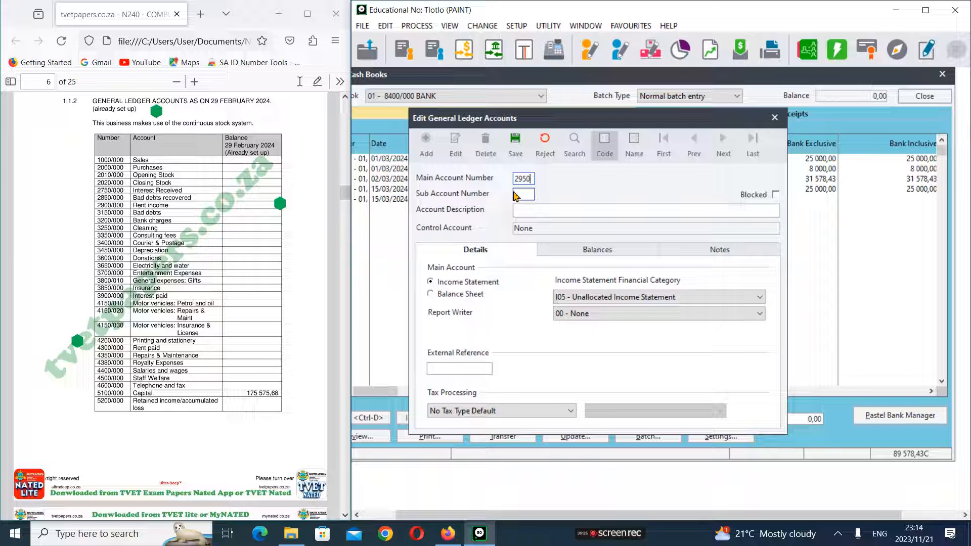
{"action": "key", "text": "Tab"}
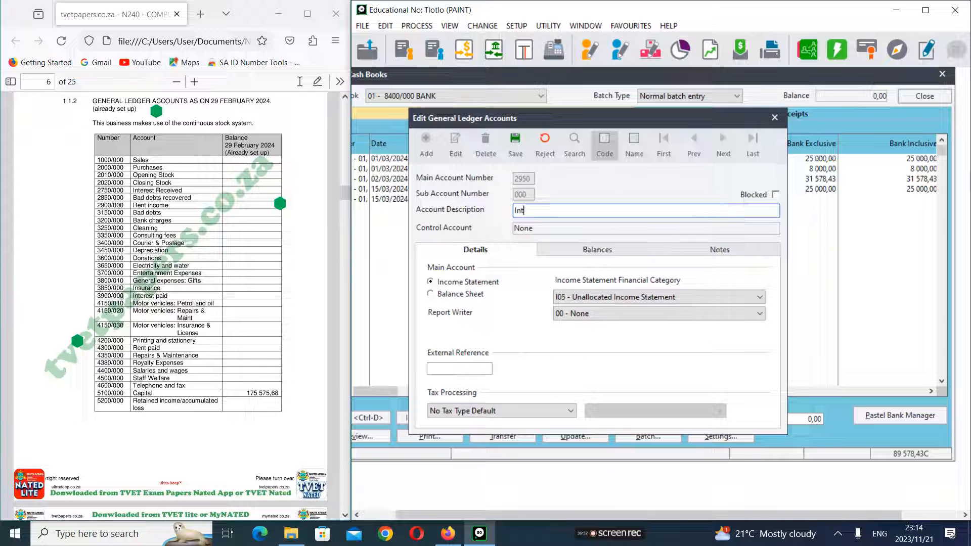
{"action": "type", "text": "Interest on fixed deposit"}
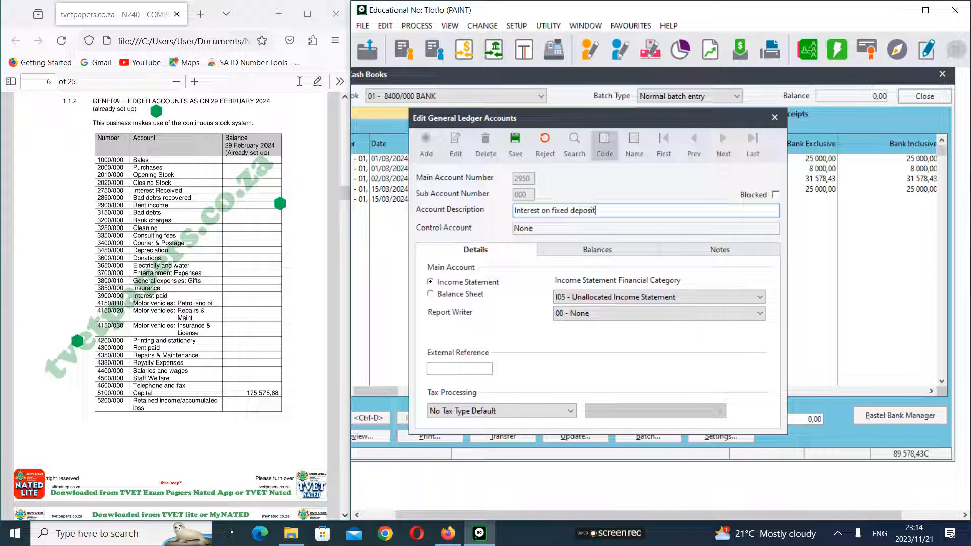
{"action": "scroll", "coordinate": [245, 303], "scroll_direction": "down", "scroll_amount": 20}
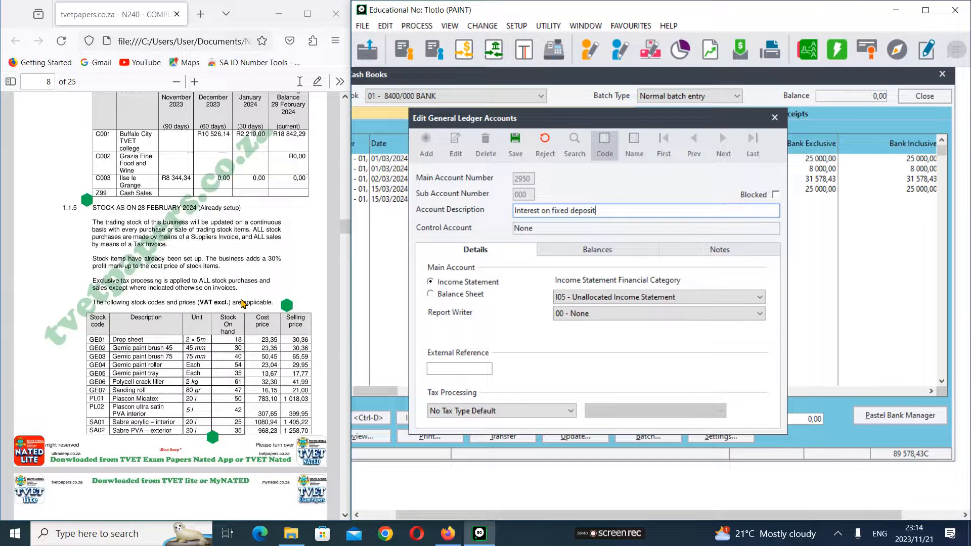
{"action": "left_click_drag", "start_coordinate": [344, 244], "coordinate": [340, 367]}
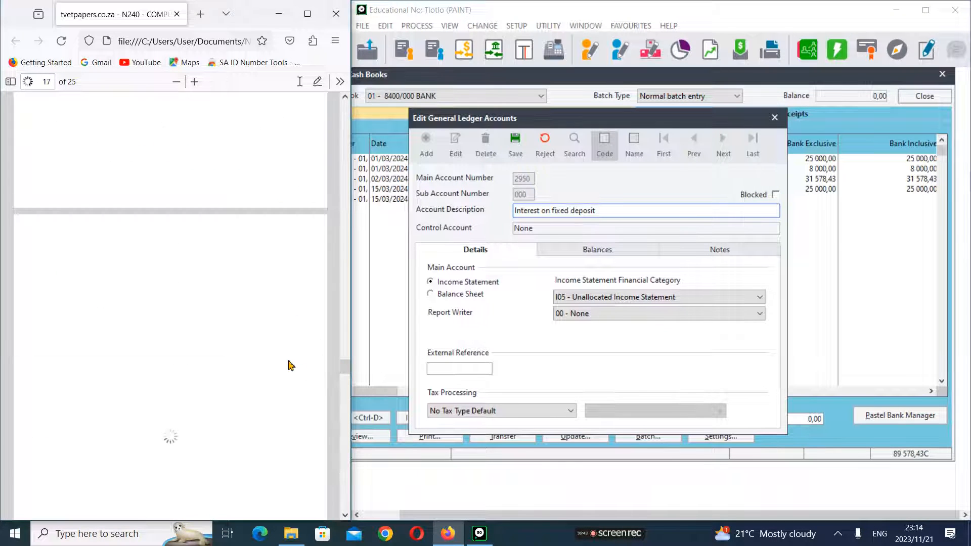
{"action": "scroll", "coordinate": [215, 314], "scroll_direction": "down", "scroll_amount": 1}
{"action": "scroll", "coordinate": [215, 314], "scroll_direction": "down", "scroll_amount": 12}
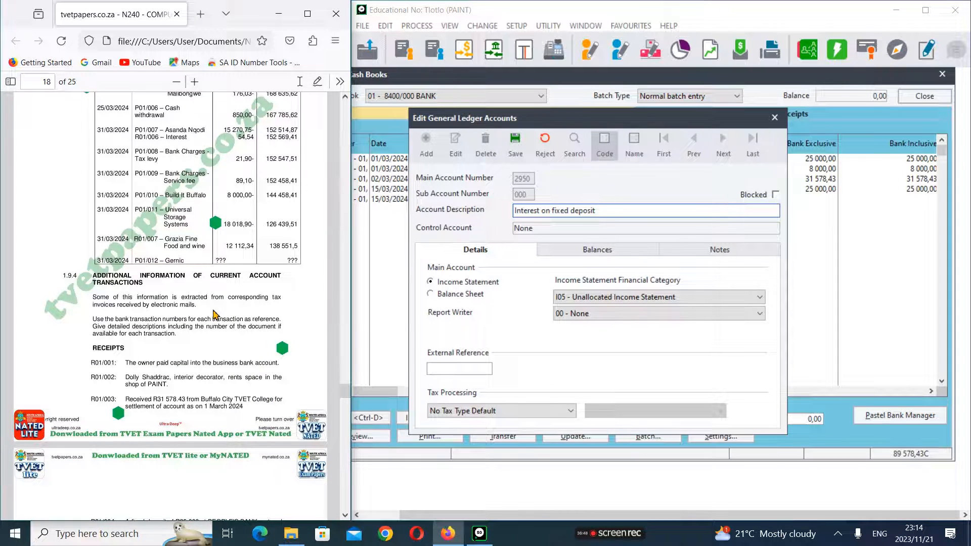
{"action": "scroll", "coordinate": [216, 314], "scroll_direction": "down", "scroll_amount": 3}
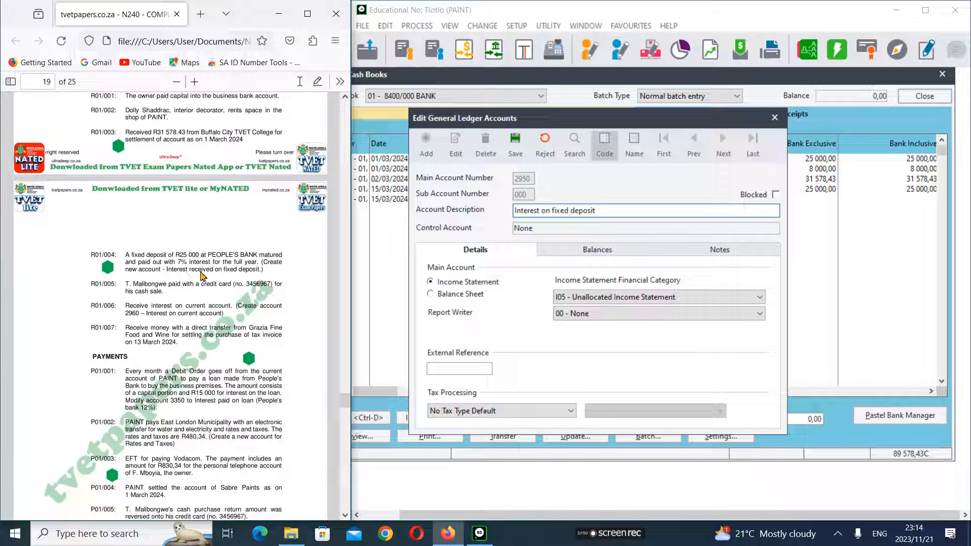
{"action": "left_click", "coordinate": [543, 210]}
{"action": "type", "text": "receic"}
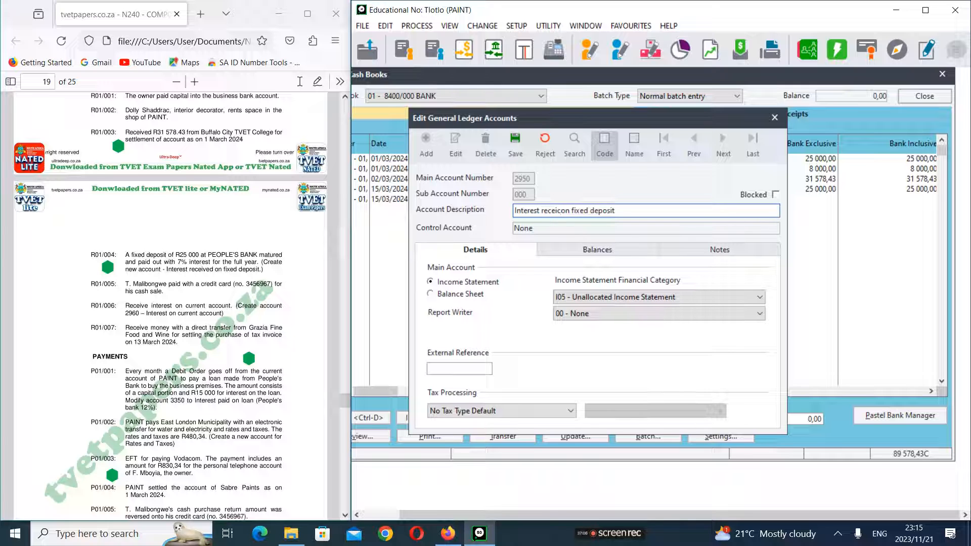
{"action": "type", "text": "ed"}
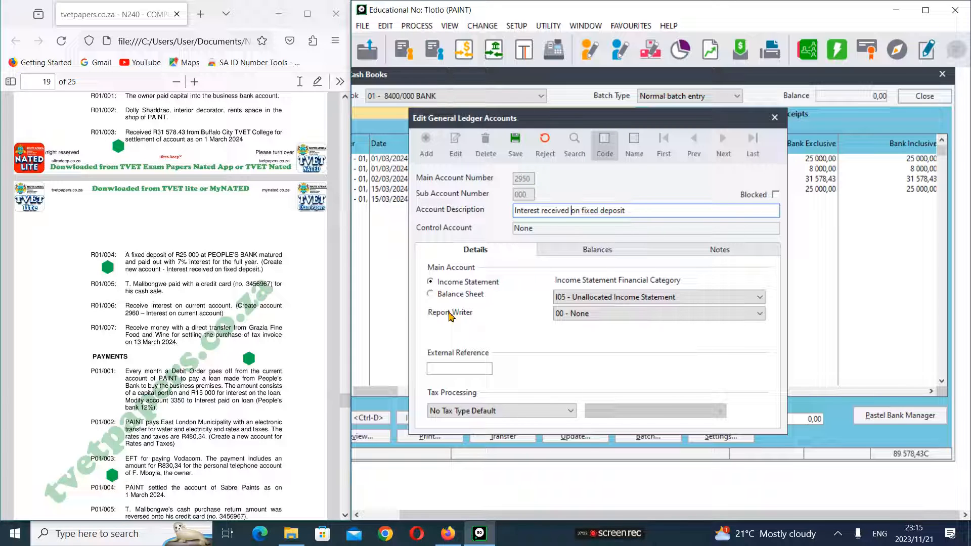
- Set financial category I20 and report category 20 - Other Income, then save account 2950
{"action": "left_click", "coordinate": [433, 283]}
{"action": "left_click", "coordinate": [733, 297]}
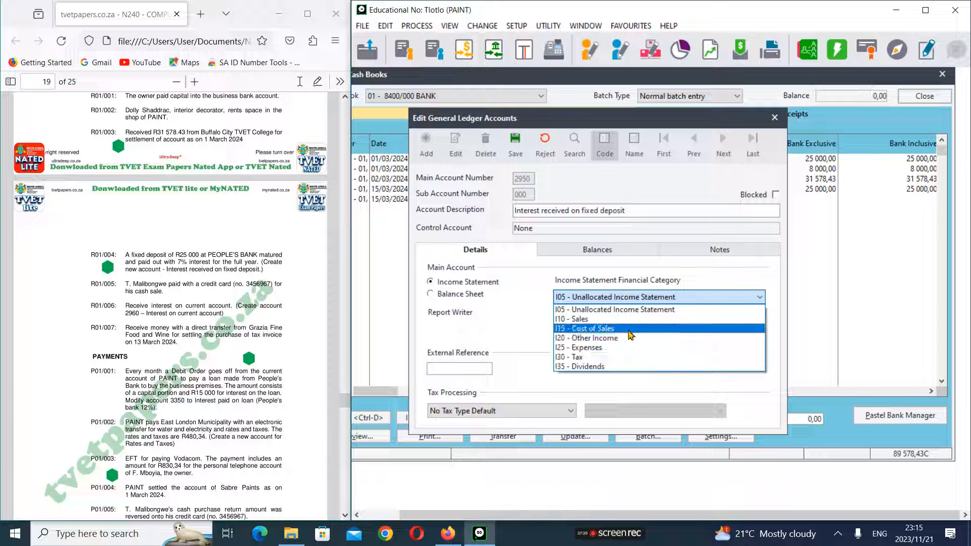
{"action": "left_click", "coordinate": [632, 338]}
{"action": "left_click", "coordinate": [670, 321]}
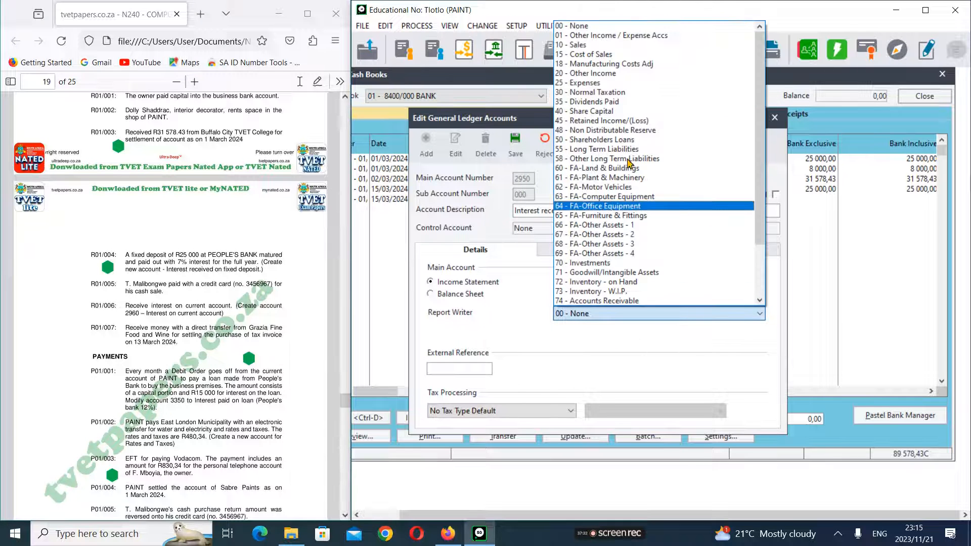
{"action": "left_click", "coordinate": [599, 73]}
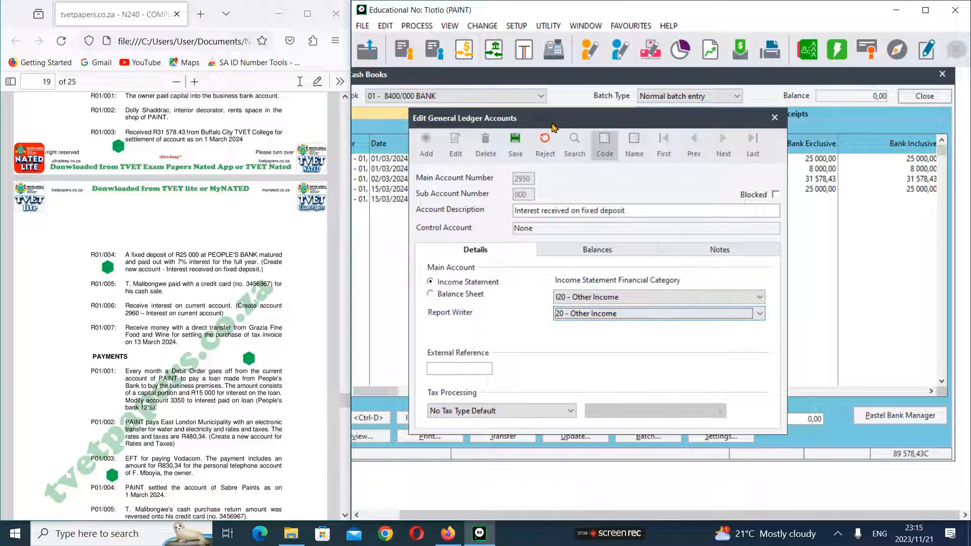
{"action": "left_click", "coordinate": [522, 150]}
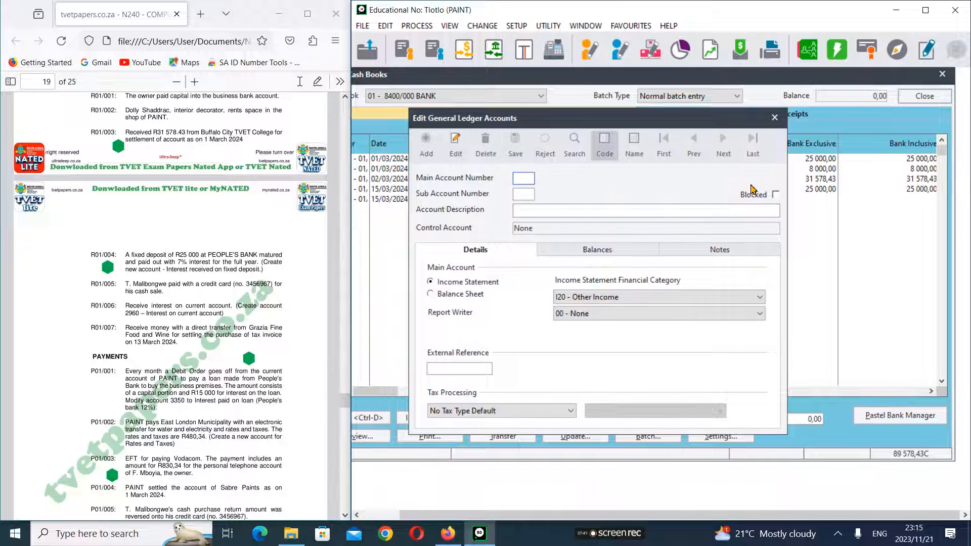
- Search 'inter' and assign account 2950/000 Interest received on fixed deposit to R01/005
{"action": "left_click", "coordinate": [774, 117]}
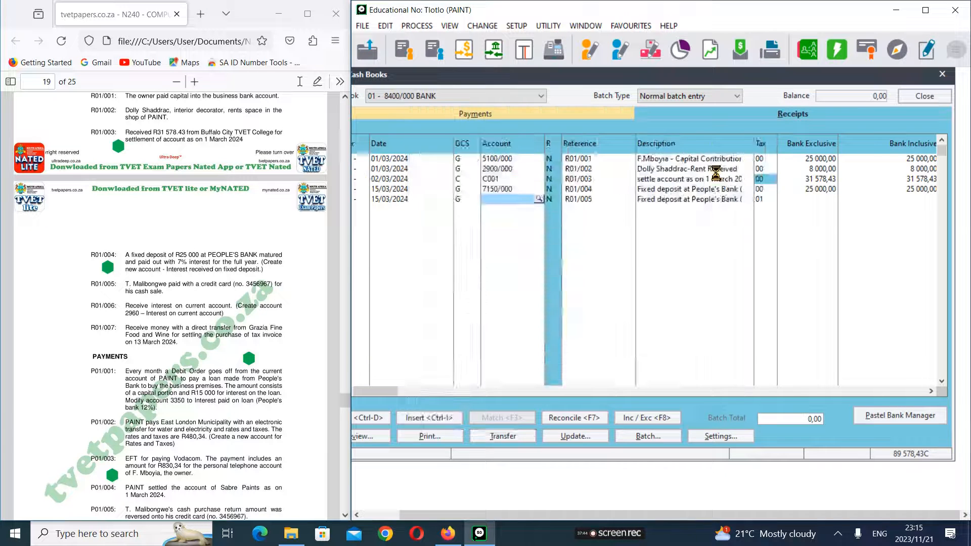
{"action": "type", "text": "inter"}
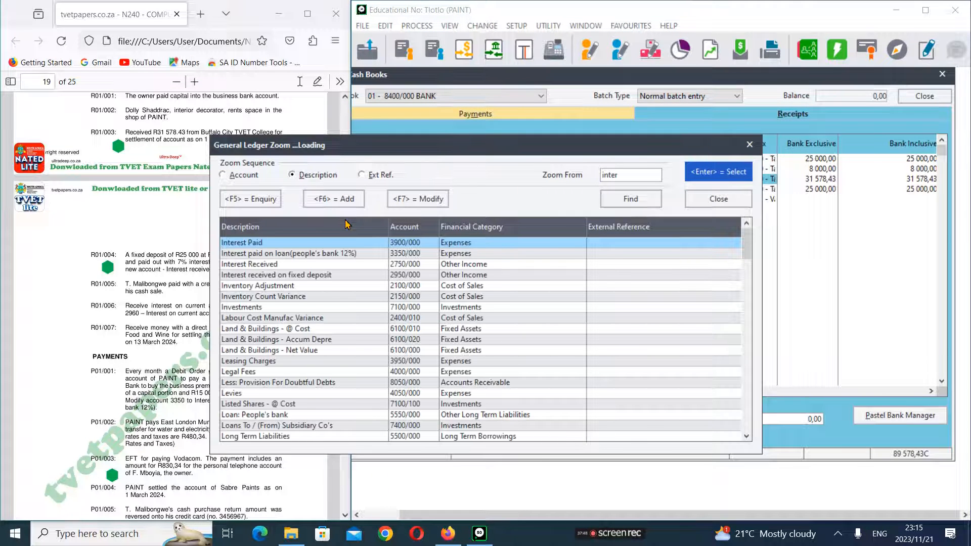
{"action": "left_click", "coordinate": [273, 276]}
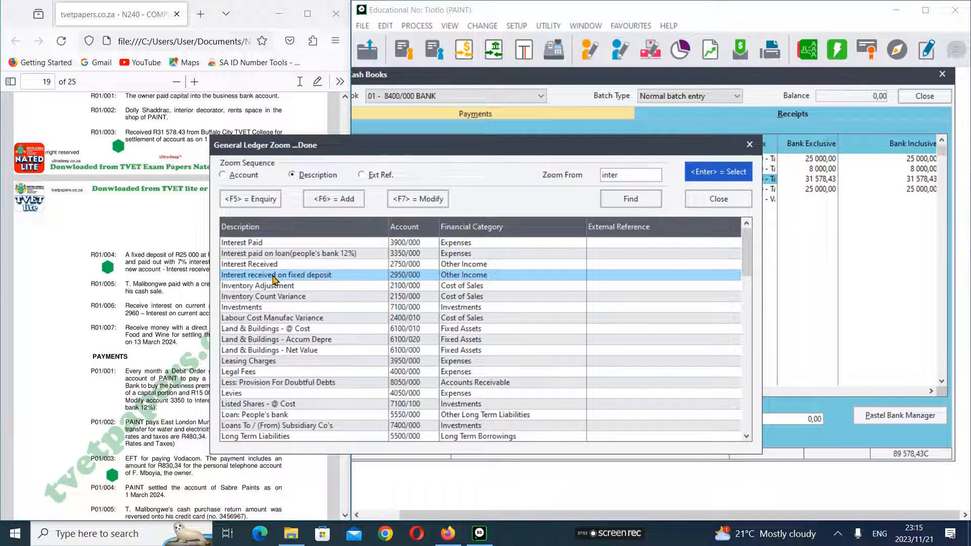
{"action": "double_click", "coordinate": [273, 276]}
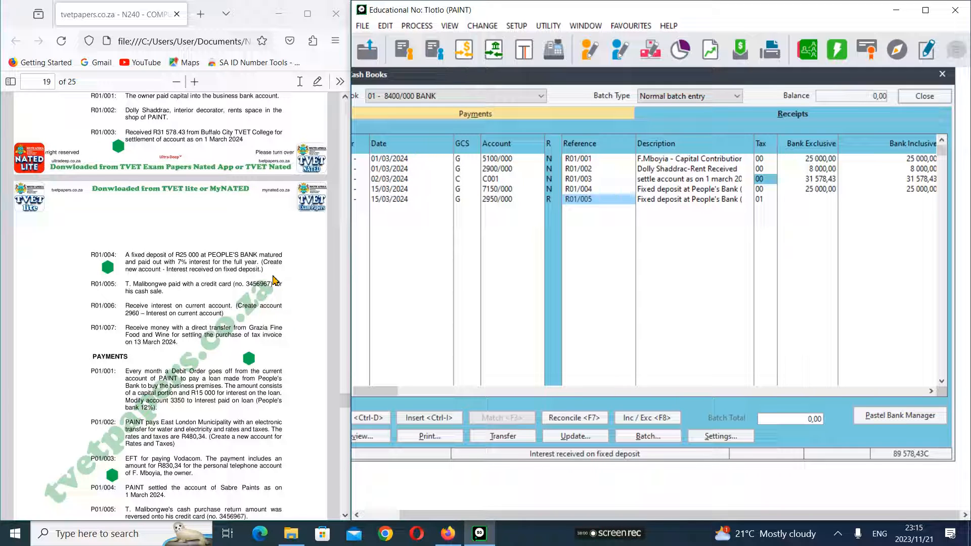
{"action": "key", "text": "Tab"}
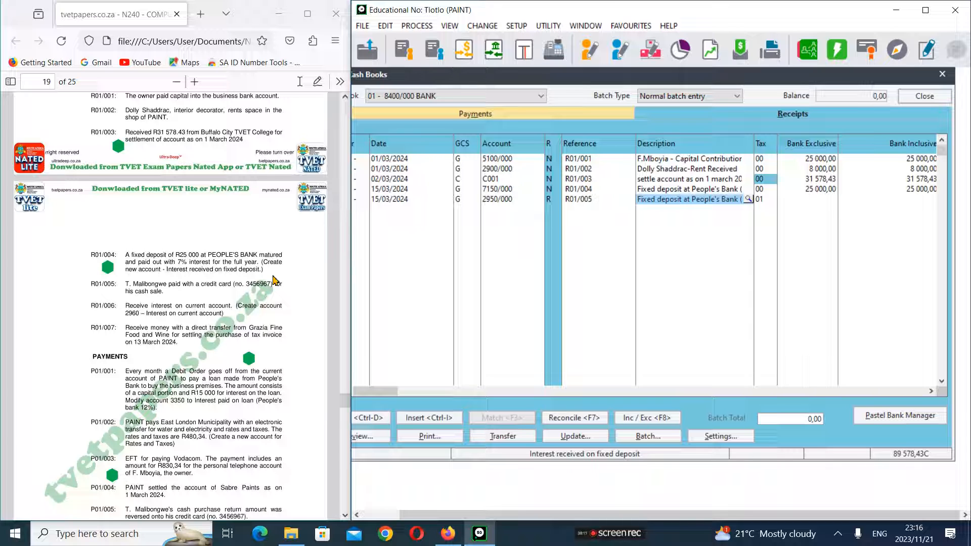
- Enter the People's Bank fixed-deposit interest description on receipt R01/005
{"action": "type", "text": "People"}
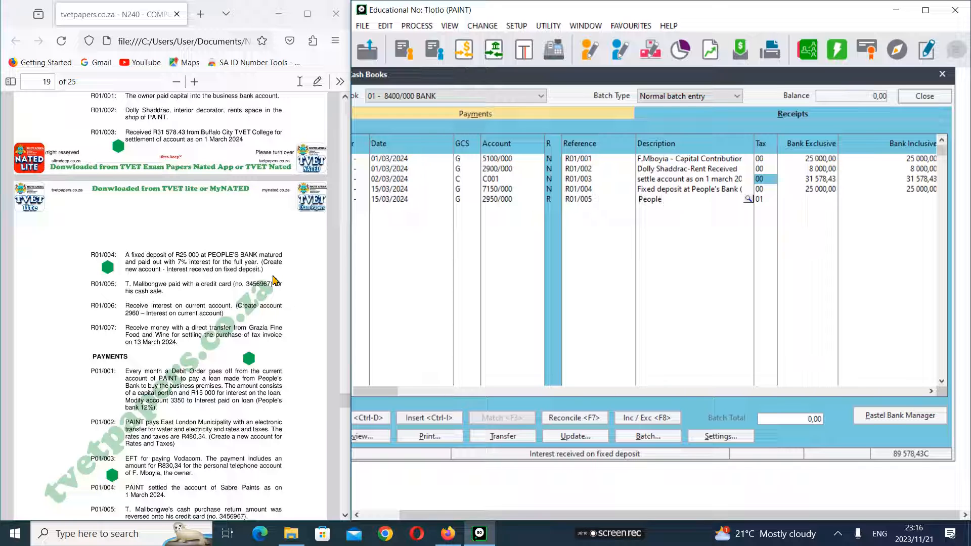
{"action": "type", "text": "'s Bank"}
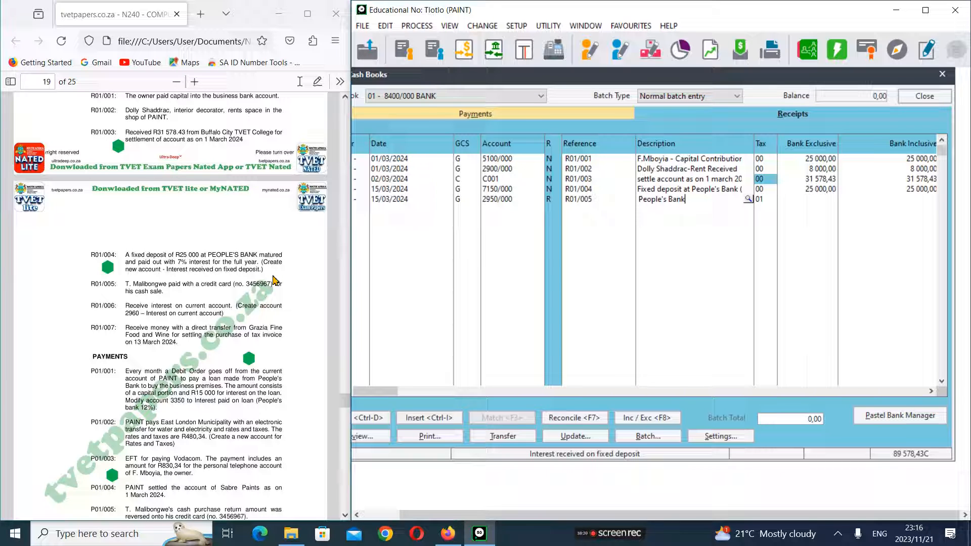
{"action": "type", "text": "-interest i"}
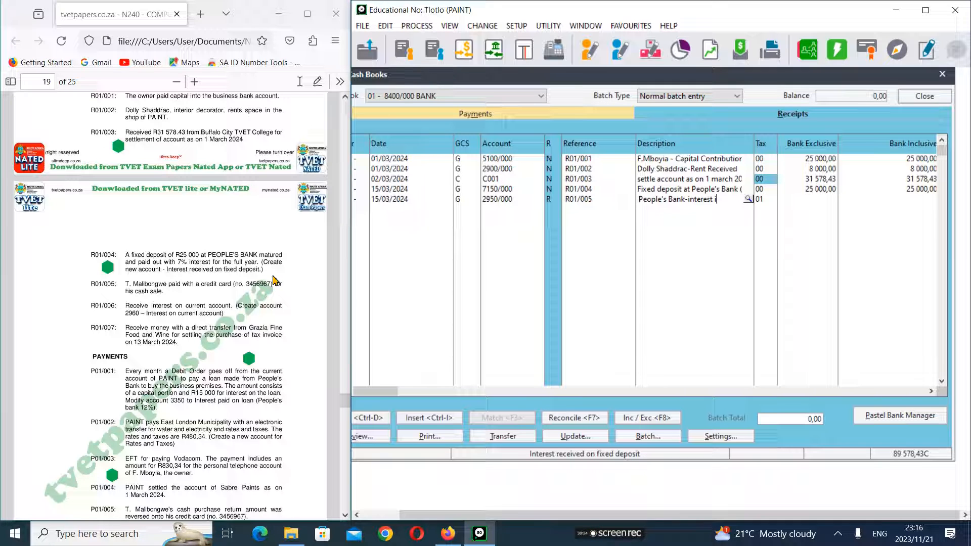
{"action": "key", "text": "BackSpace"}
{"action": "type", "text": "on fixed depo"}
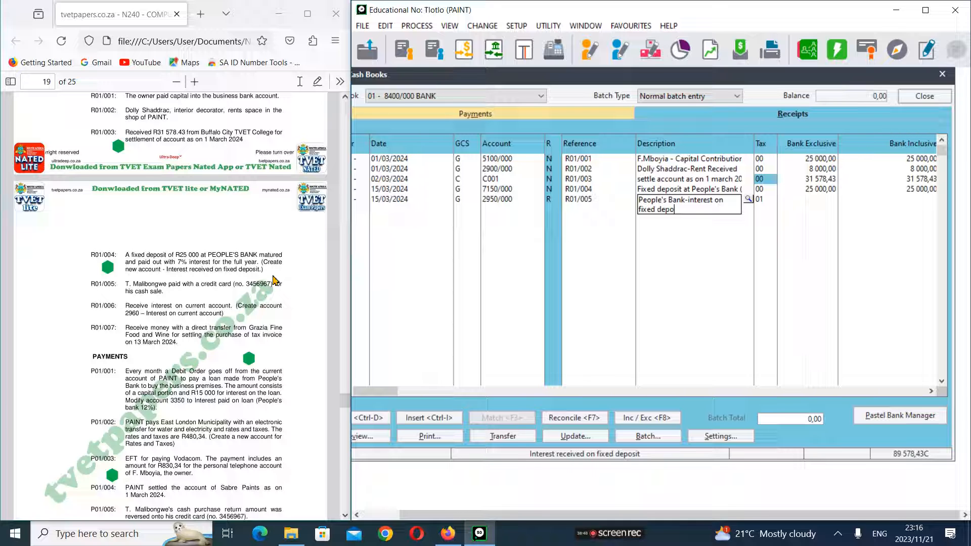
{"action": "key", "text": "Tab"}
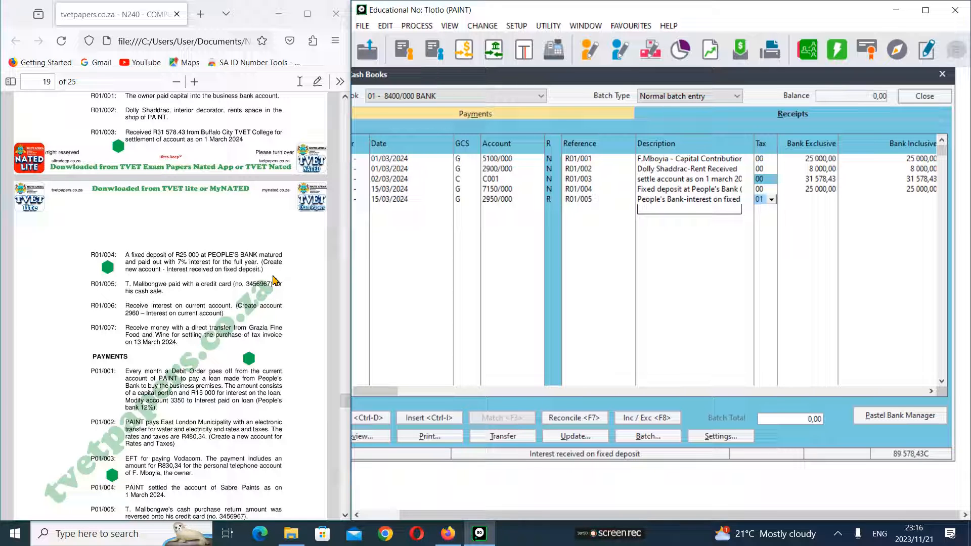
{"action": "scroll", "coordinate": [172, 433], "scroll_direction": "down", "scroll_amount": 20}
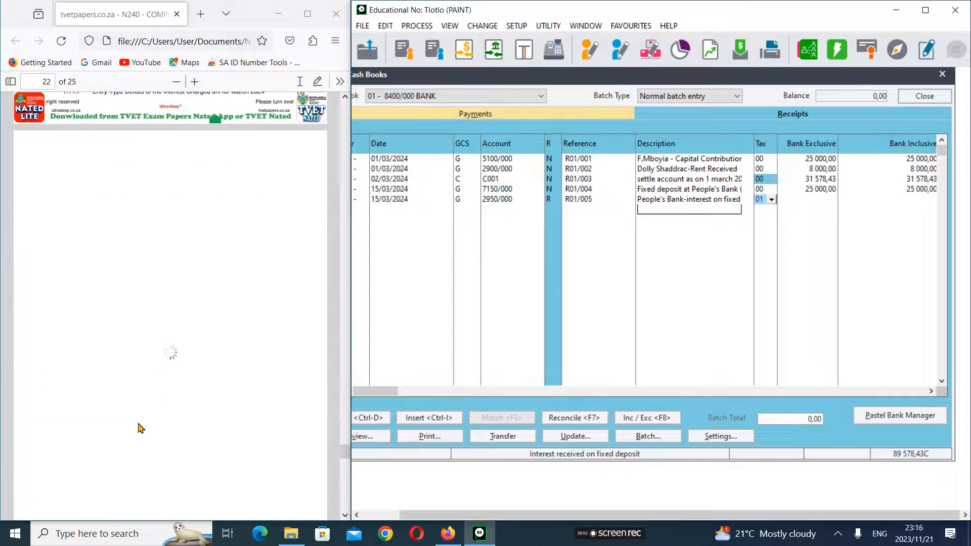
{"action": "scroll", "coordinate": [140, 429], "scroll_direction": "down", "scroll_amount": 20}
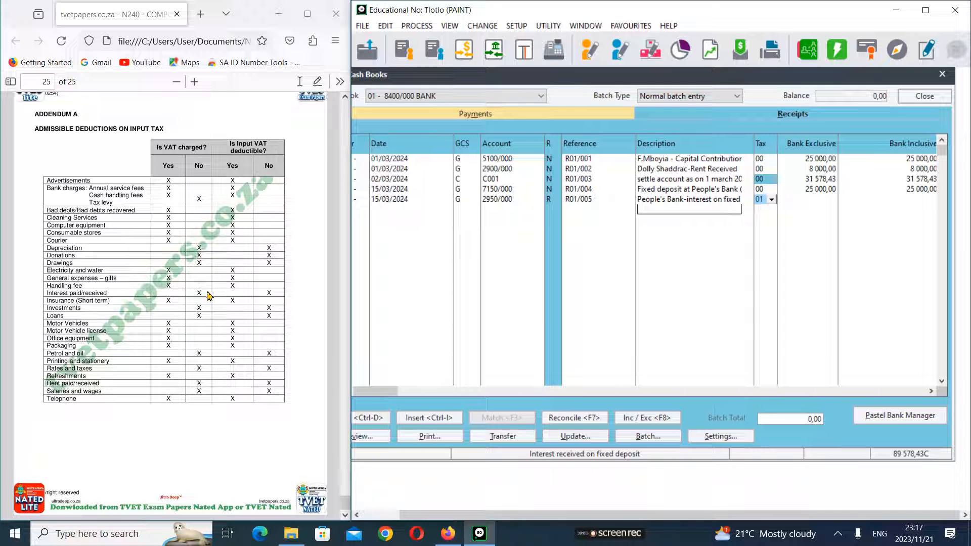
- Set receipt R01/005's tax type to 00
{"action": "left_click", "coordinate": [770, 199]}
{"action": "left_click", "coordinate": [772, 211]}
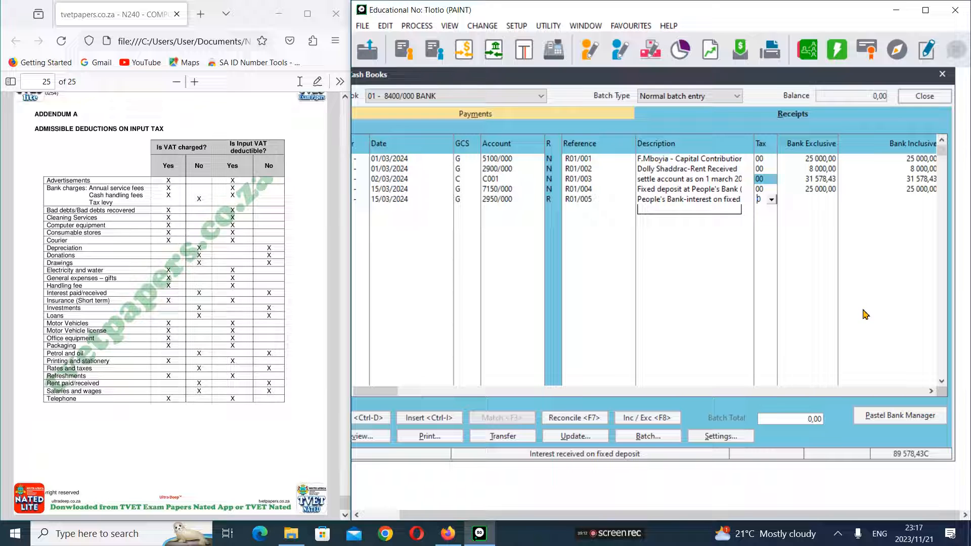
{"action": "key", "text": "Tab"}
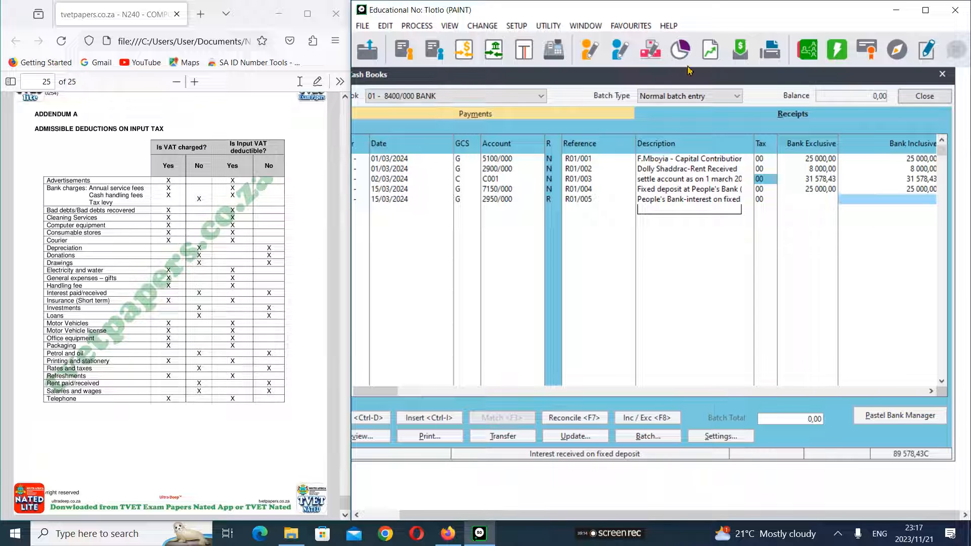
{"action": "scroll", "coordinate": [211, 271], "scroll_direction": "up", "scroll_amount": 20}
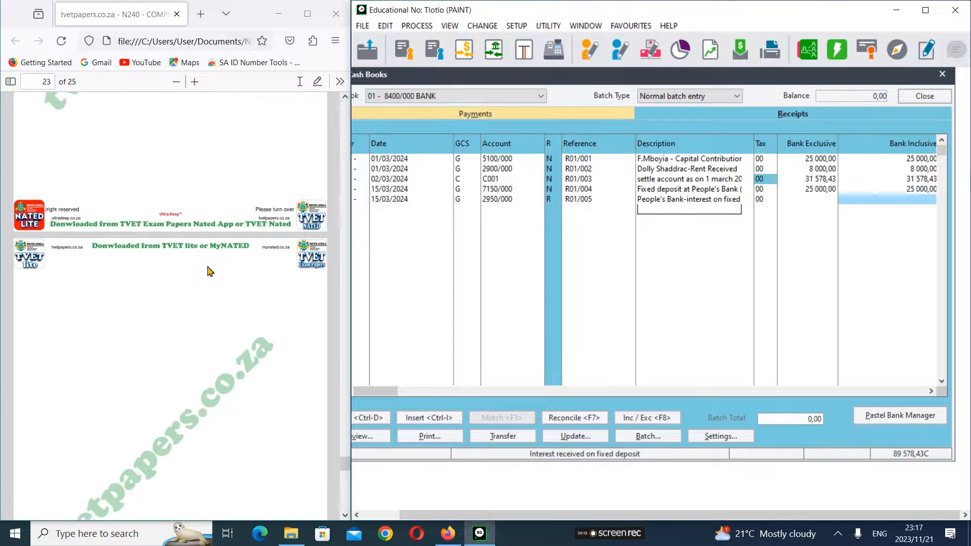
{"action": "scroll", "coordinate": [210, 271], "scroll_direction": "up", "scroll_amount": 5}
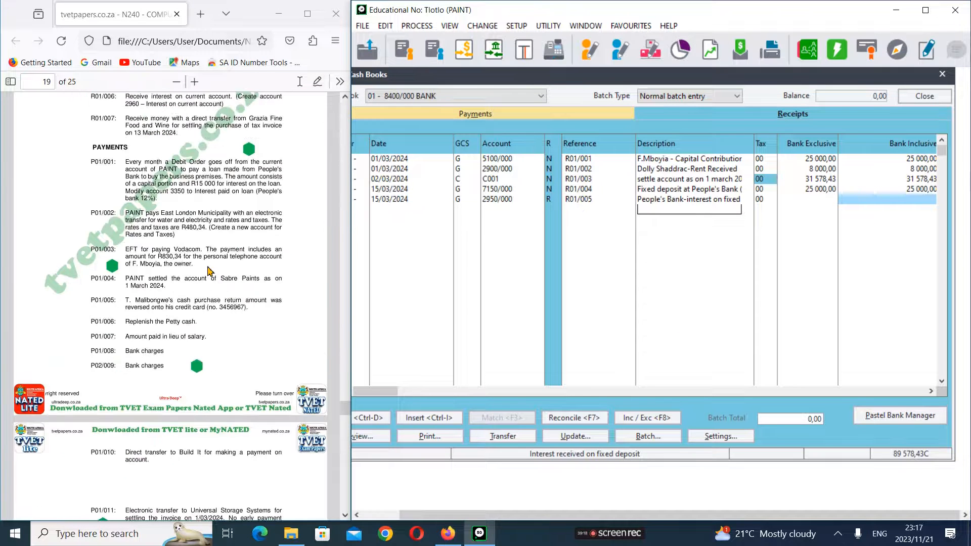
{"action": "scroll", "coordinate": [167, 234], "scroll_direction": "up", "scroll_amount": 5}
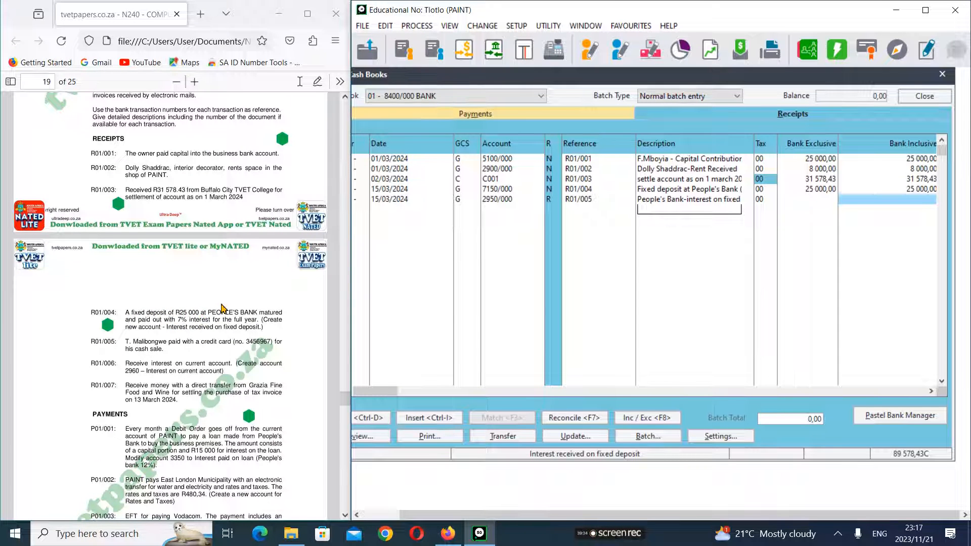
{"action": "scroll", "coordinate": [212, 314], "scroll_direction": "up", "scroll_amount": 5}
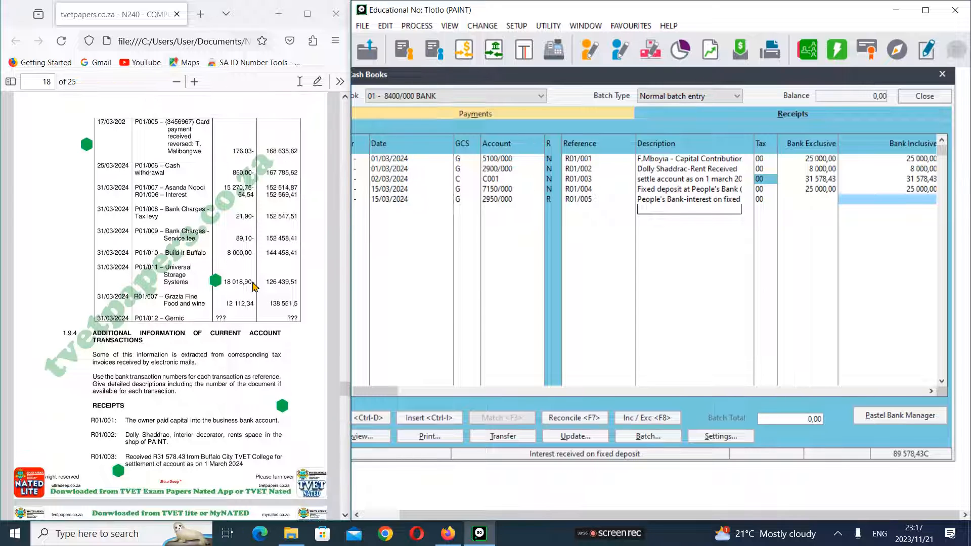
{"action": "scroll", "coordinate": [238, 227], "scroll_direction": "up", "scroll_amount": 5}
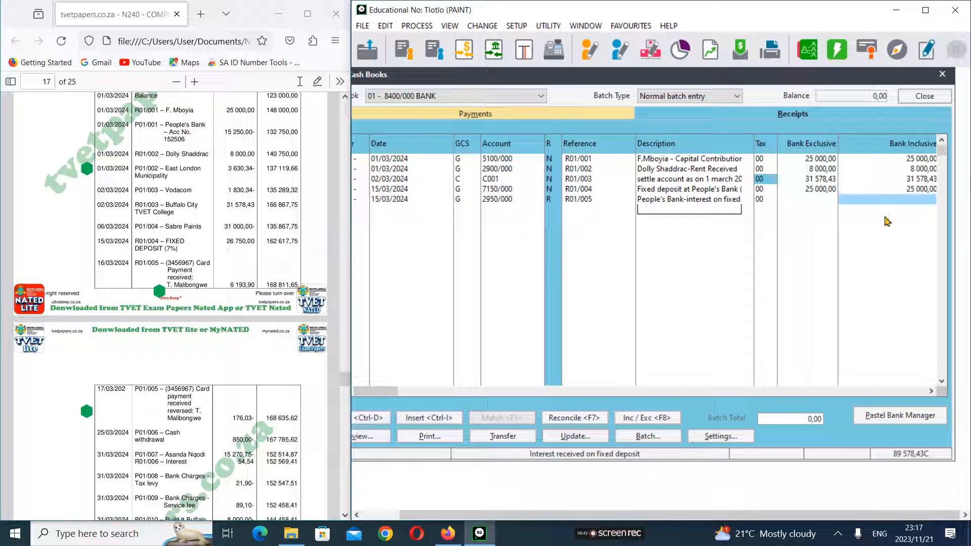
- Enter 1 750,00 as R01/005's Bank Inclusive amount, then return to its Reference cell
{"action": "type", "text": "1"}
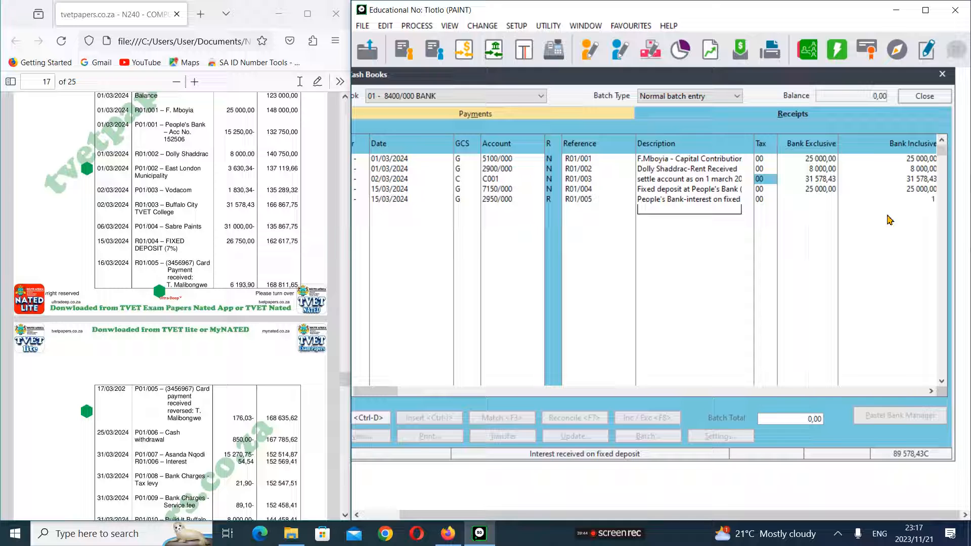
{"action": "type", "text": "750"}
{"action": "key", "text": "Return"}
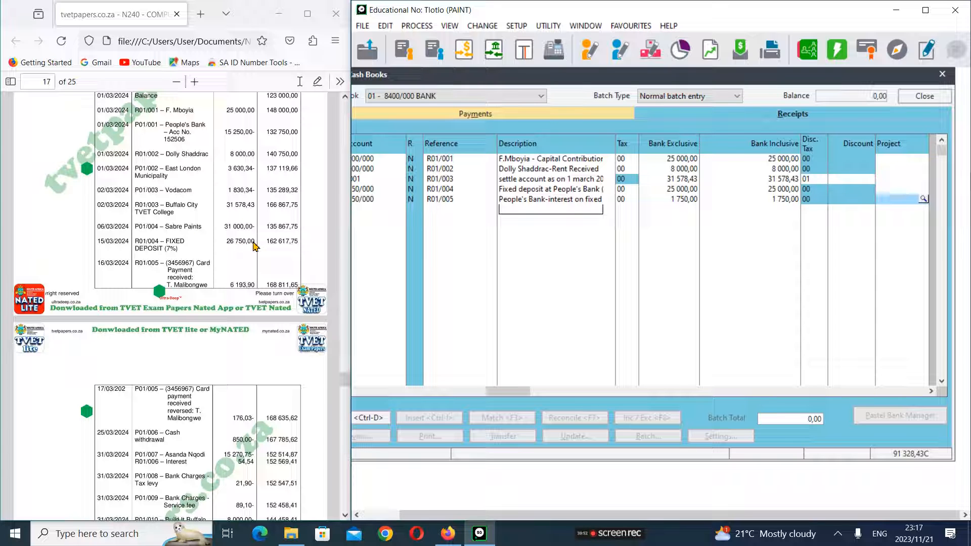
{"action": "key", "text": "Return"}
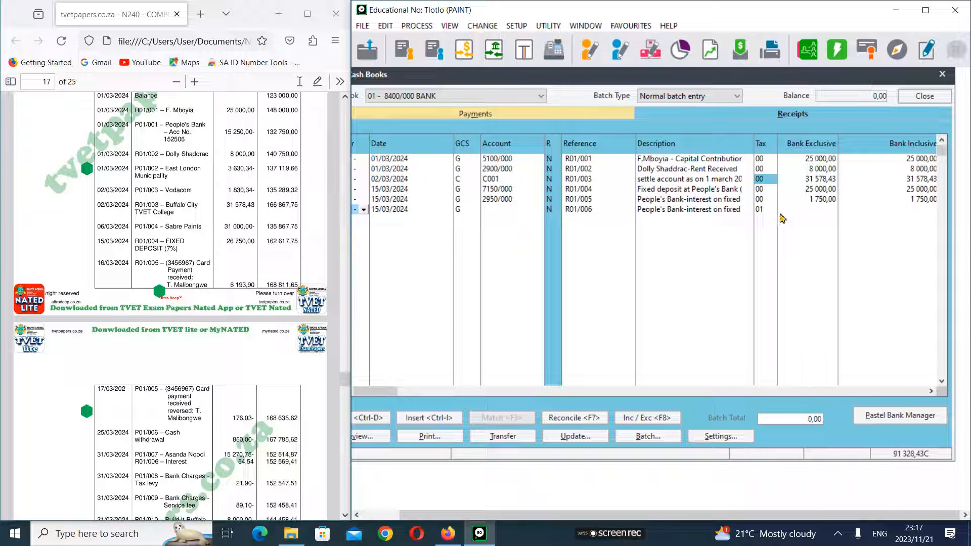
{"action": "left_click", "coordinate": [593, 200]}
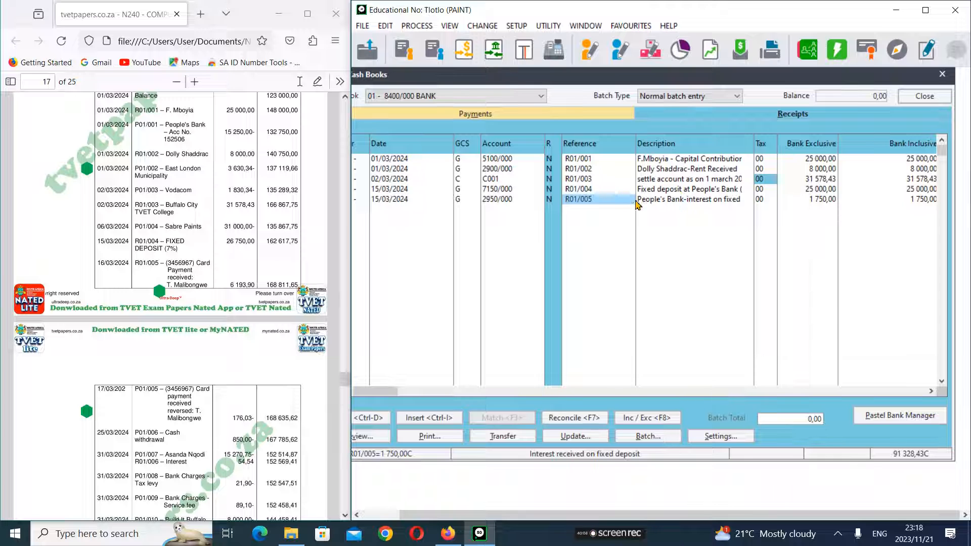
{"action": "left_click", "coordinate": [599, 200]}
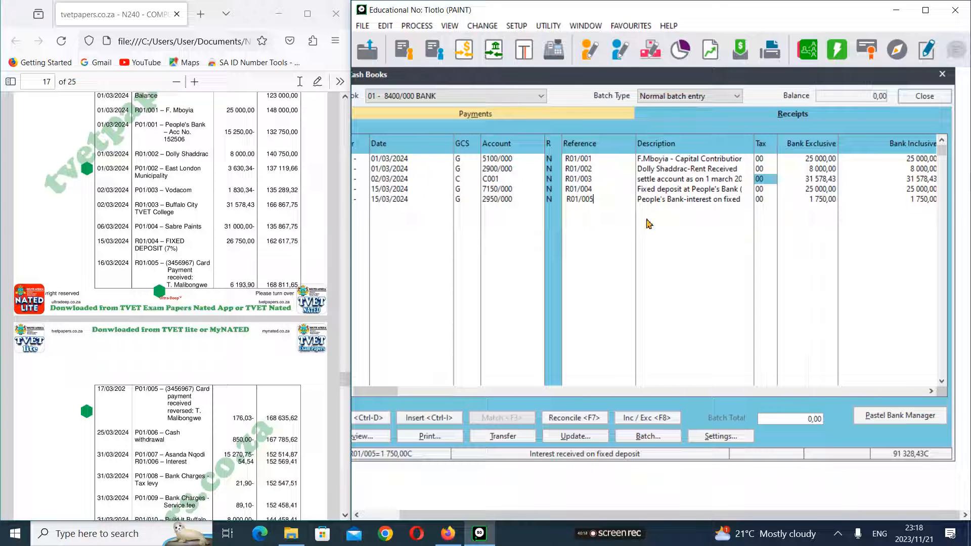
- Change the 1 750,00 interest line's reference to R01/004 and start a new receipt line
{"action": "double_click", "coordinate": [596, 199]}
{"action": "left_click", "coordinate": [596, 199]}
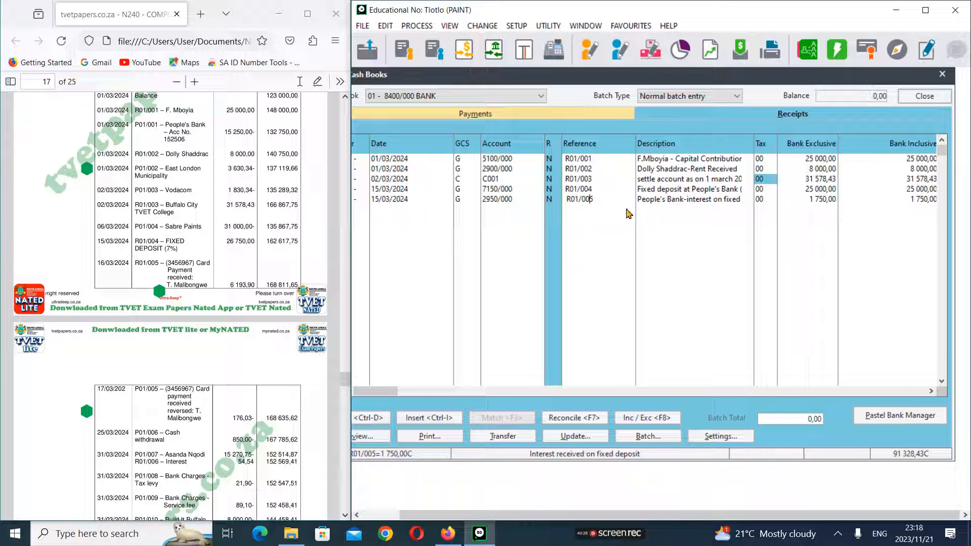
{"action": "key", "text": "Tab"}
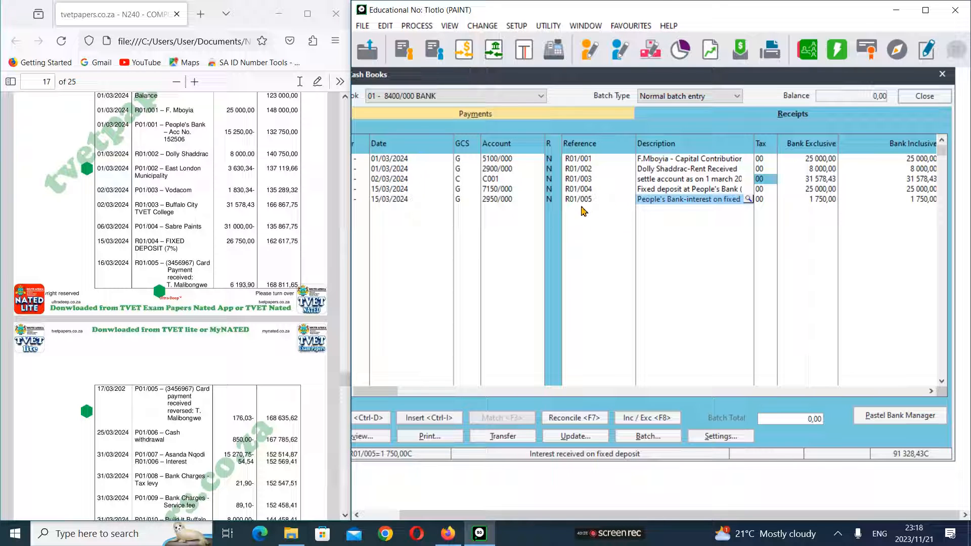
{"action": "left_click", "coordinate": [592, 190]}
{"action": "left_click", "coordinate": [591, 201]}
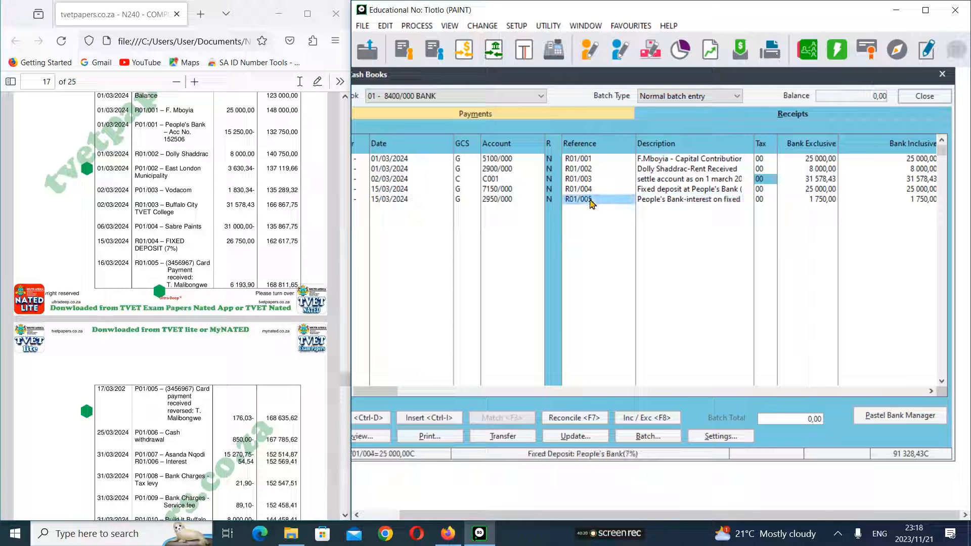
{"action": "type", "text": "R"}
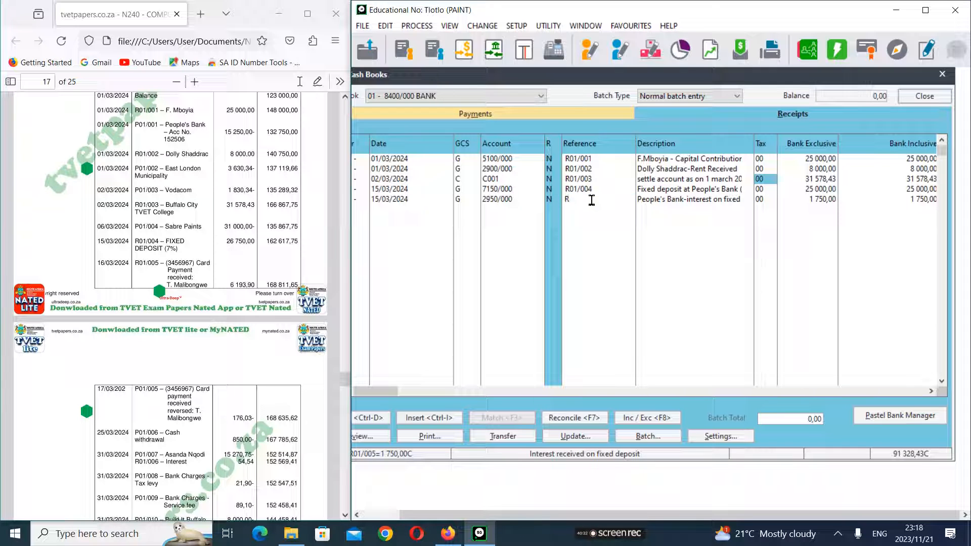
{"action": "type", "text": "01/004"}
{"action": "key", "text": "Tab"}
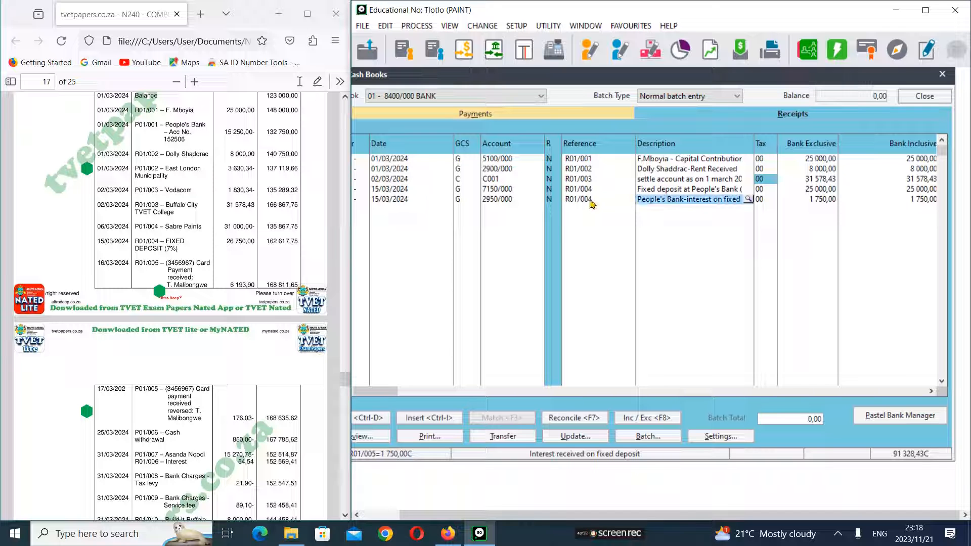
{"action": "key", "text": "Tab"}
{"action": "key", "text": "Tab"}
{"action": "key", "text": "Tab"}
{"action": "key", "text": "Tab"}
{"action": "key", "text": "Tab"}
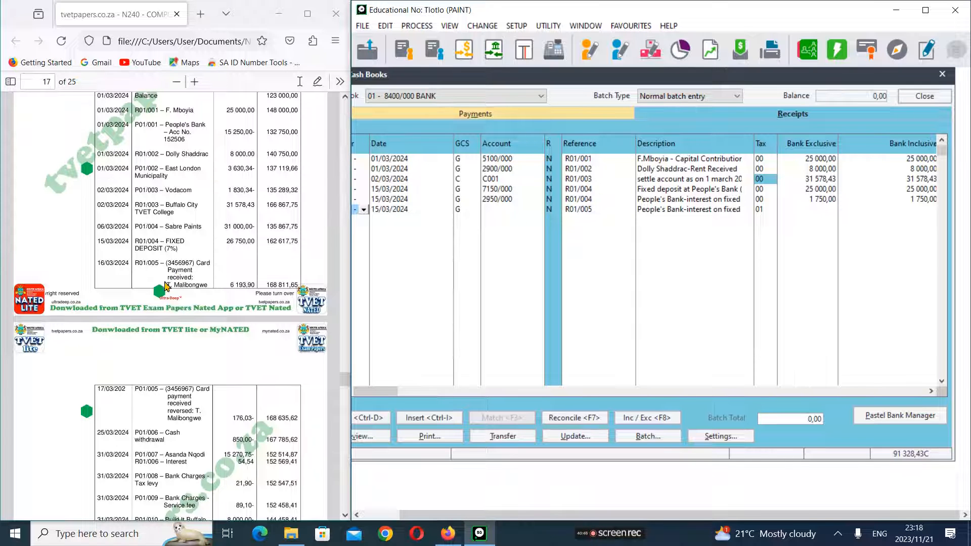
- Date the new receipt line R01/005 as 16/03/2024
{"action": "scroll", "coordinate": [166, 286], "scroll_direction": "down", "scroll_amount": 10}
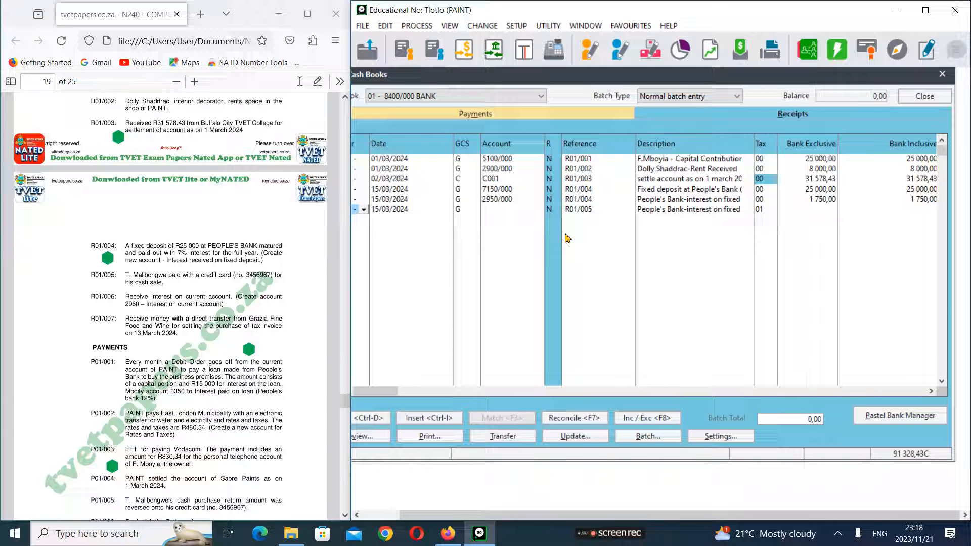
{"action": "left_click", "coordinate": [382, 219]}
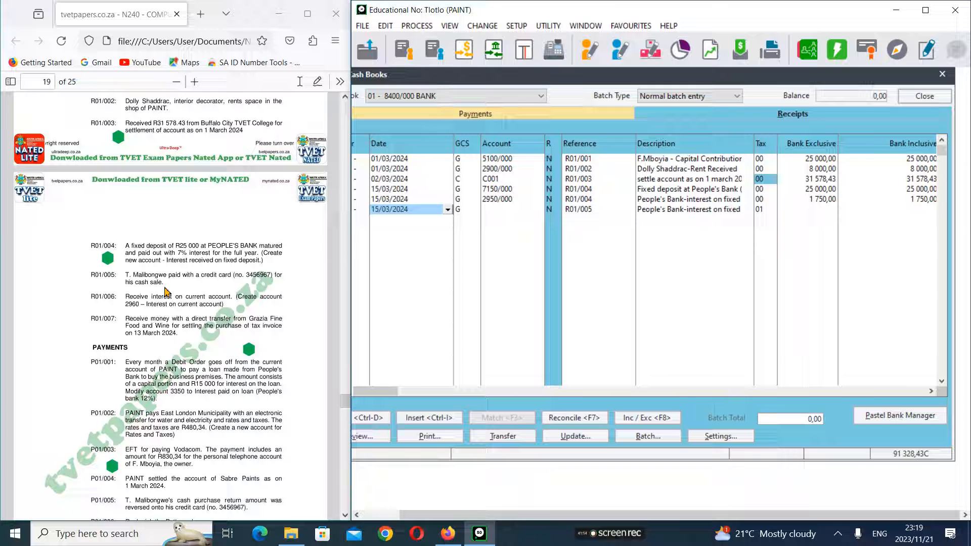
{"action": "scroll", "coordinate": [165, 290], "scroll_direction": "up", "scroll_amount": 15}
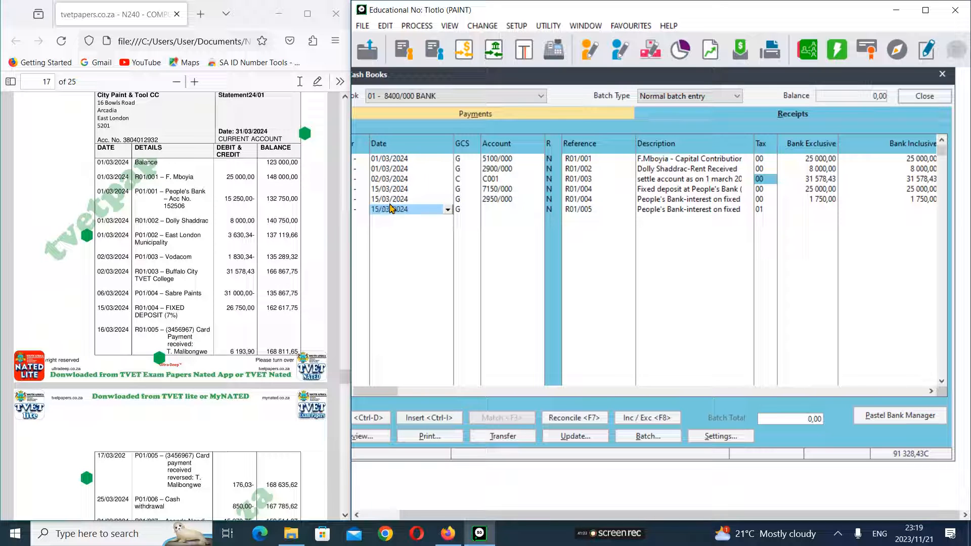
{"action": "type", "text": "16"}
{"action": "key", "text": "Return"}
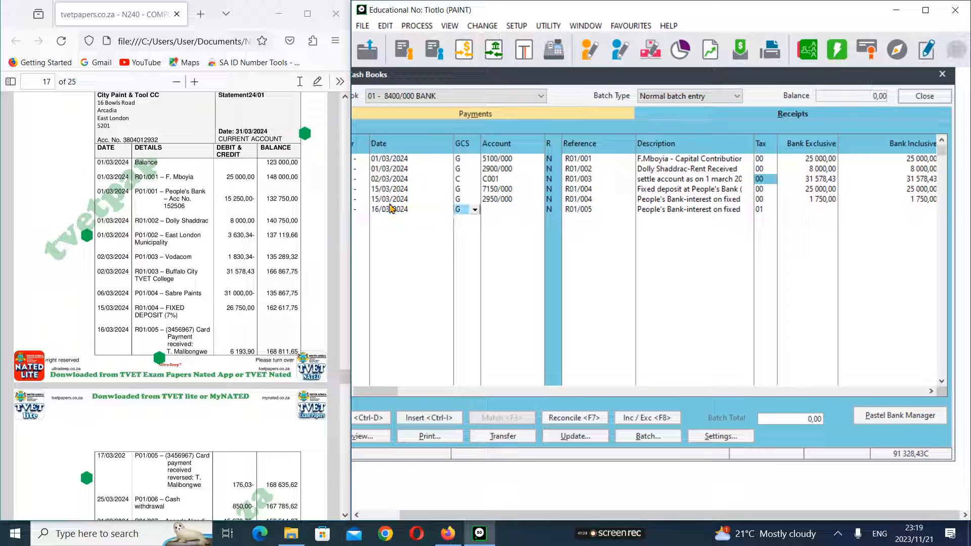
- Make R01/005 a customer receipt against CZ99 Cash Sales
{"action": "left_click", "coordinate": [475, 210]}
{"action": "left_click", "coordinate": [470, 230]}
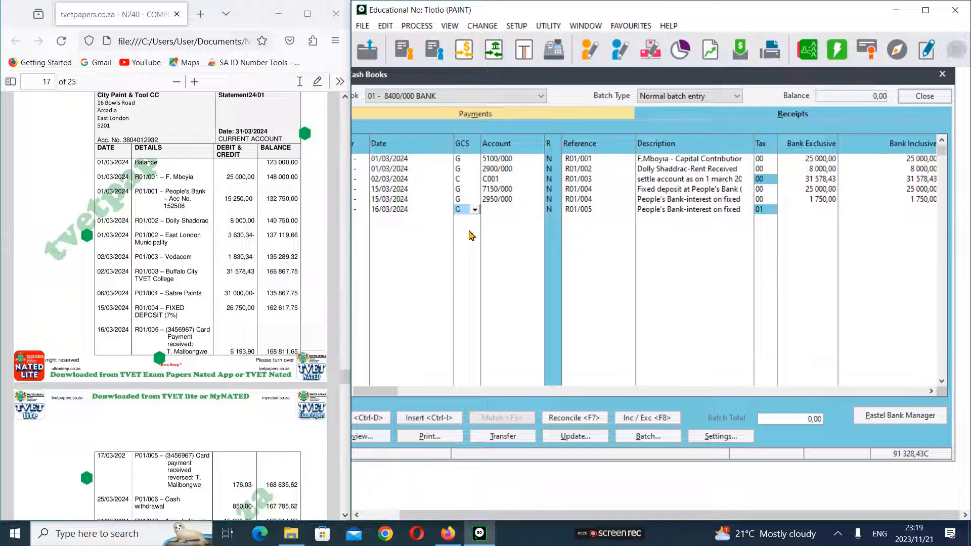
{"action": "key", "text": "Return"}
{"action": "key", "text": "Return"}
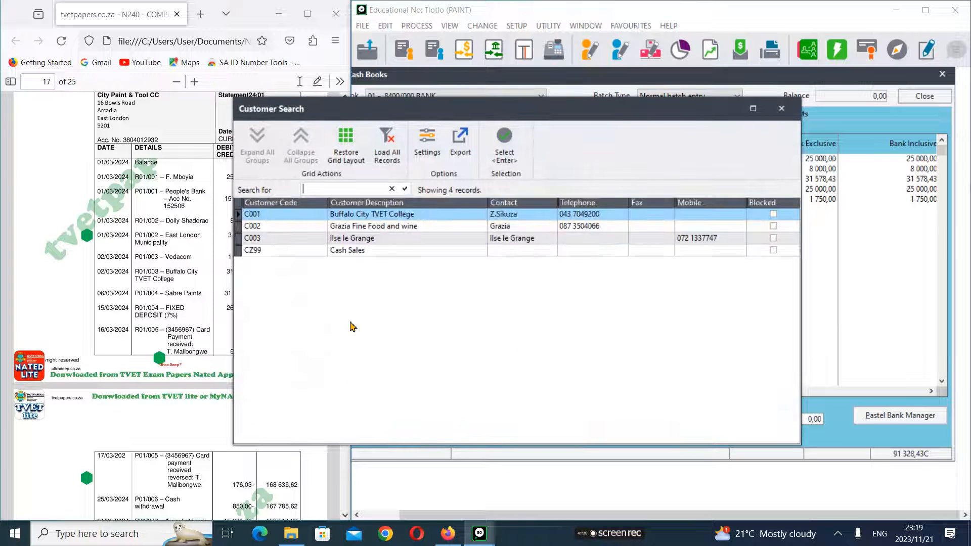
{"action": "left_click", "coordinate": [332, 251]}
{"action": "double_click", "coordinate": [331, 251]}
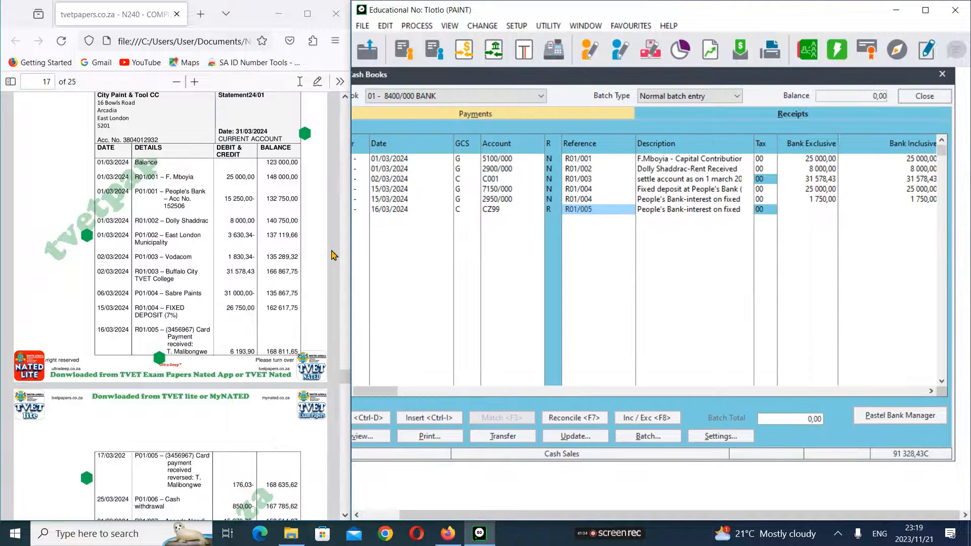
{"action": "left_click", "coordinate": [570, 210]}
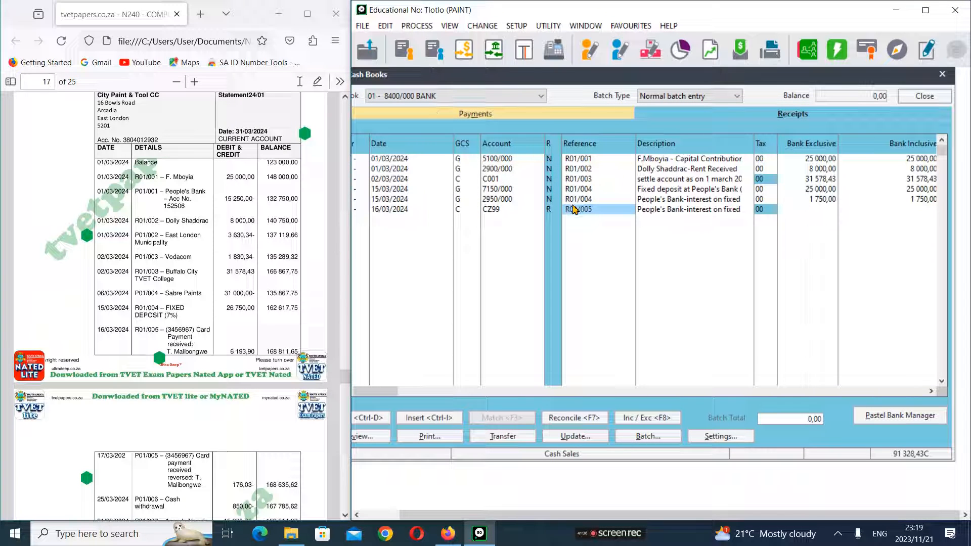
{"action": "key", "text": "Tab"}
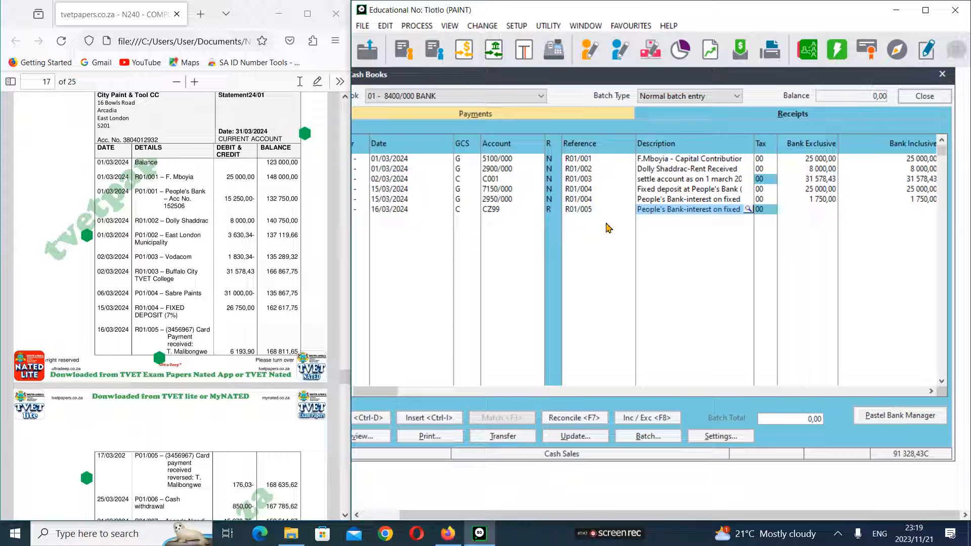
- Enter the cash sales description on receipt R01/005
{"action": "scroll", "coordinate": [176, 404], "scroll_direction": "down", "scroll_amount": 5}
{"action": "scroll", "coordinate": [172, 402], "scroll_direction": "down", "scroll_amount": 4}
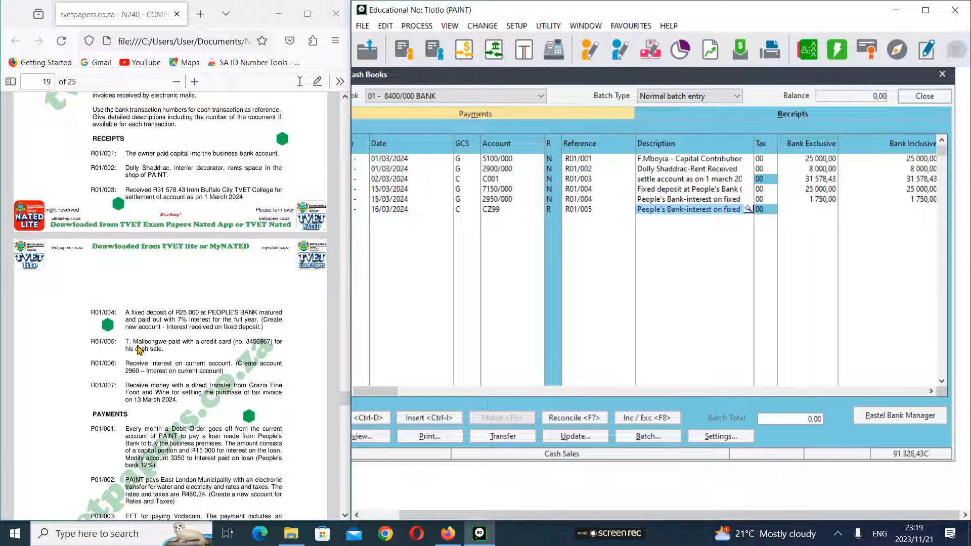
{"action": "type", "text": "T.Malibongwe"}
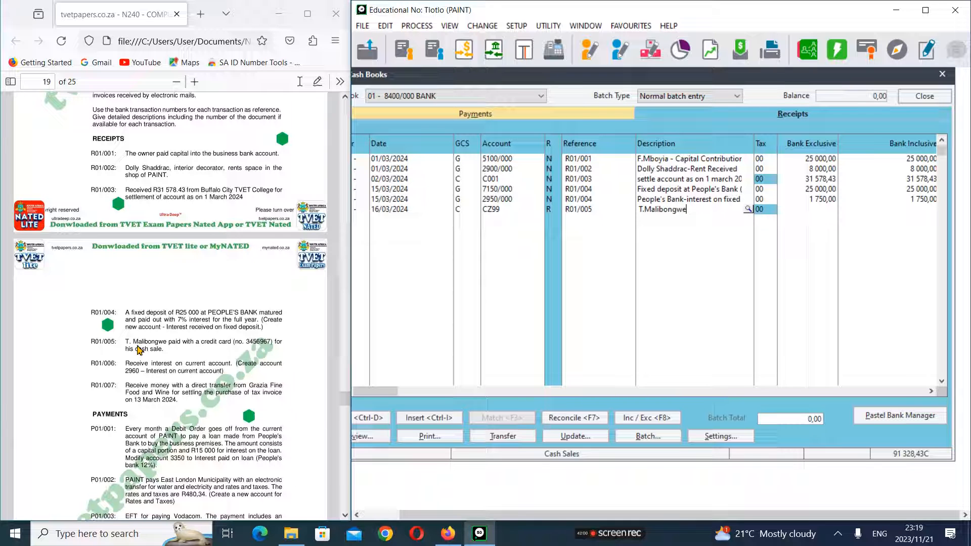
{"action": "type", "text": "ash sales"}
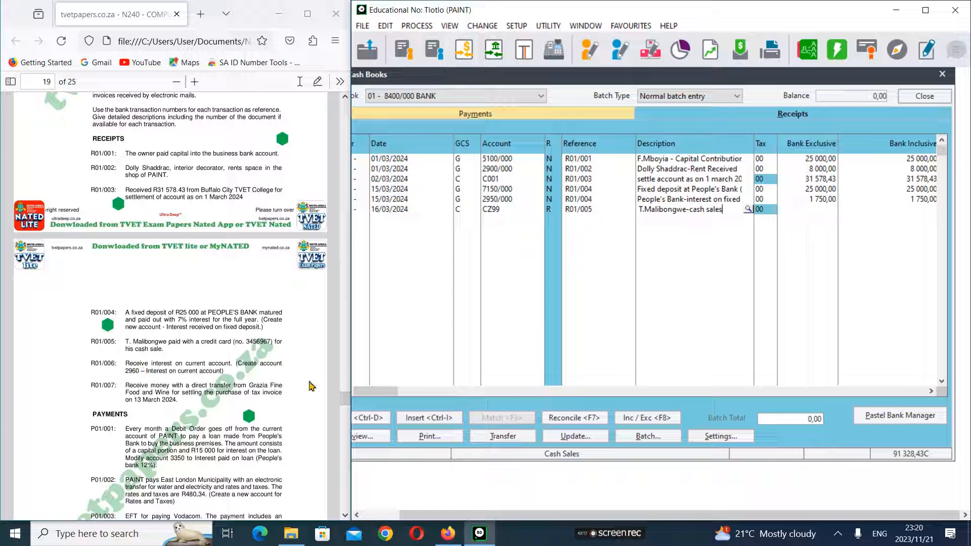
{"action": "key", "text": "Tab"}
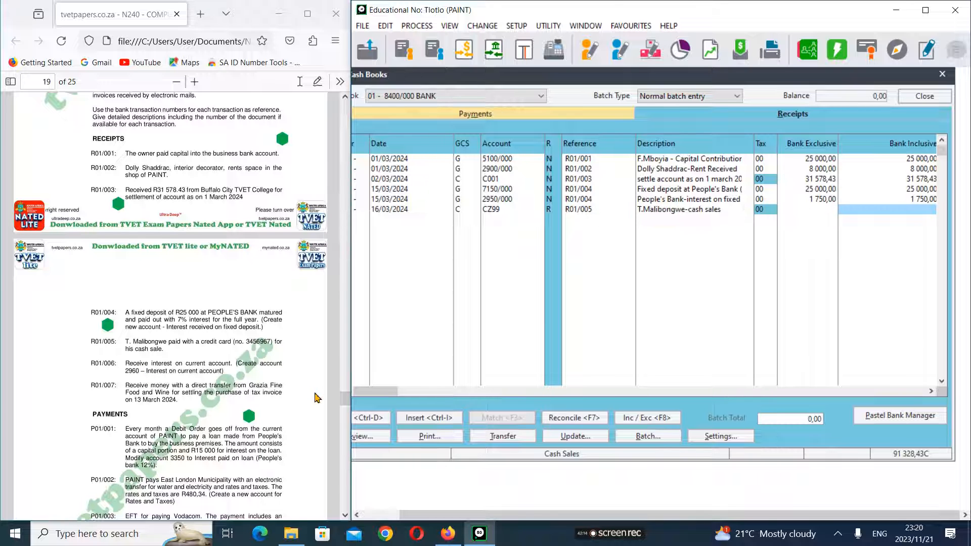
- Enter 6 193,90 as R01/005's amount, keep discount tax 01 with no discount, and finish the line
{"action": "scroll", "coordinate": [178, 372], "scroll_direction": "up", "scroll_amount": 5}
{"action": "scroll", "coordinate": [178, 372], "scroll_direction": "up", "scroll_amount": 6}
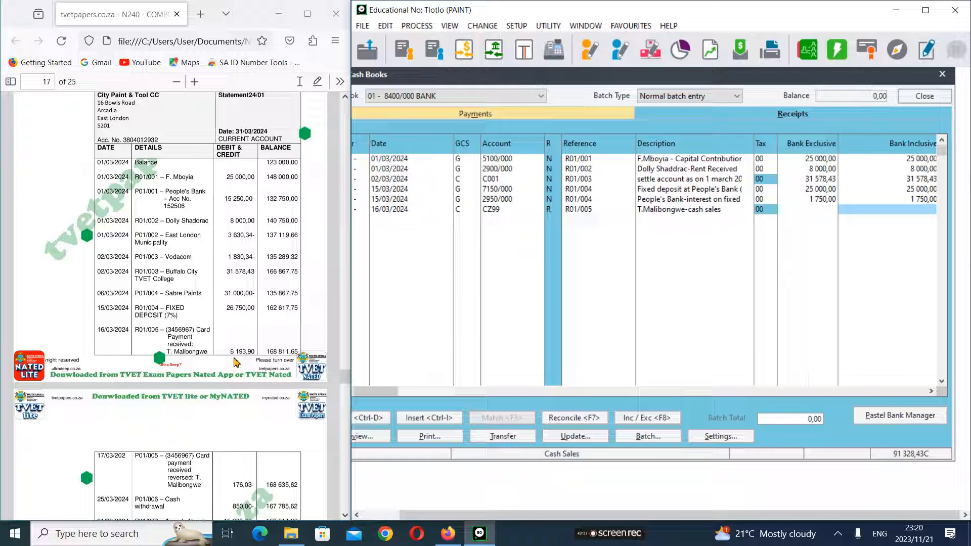
{"action": "type", "text": "61"}
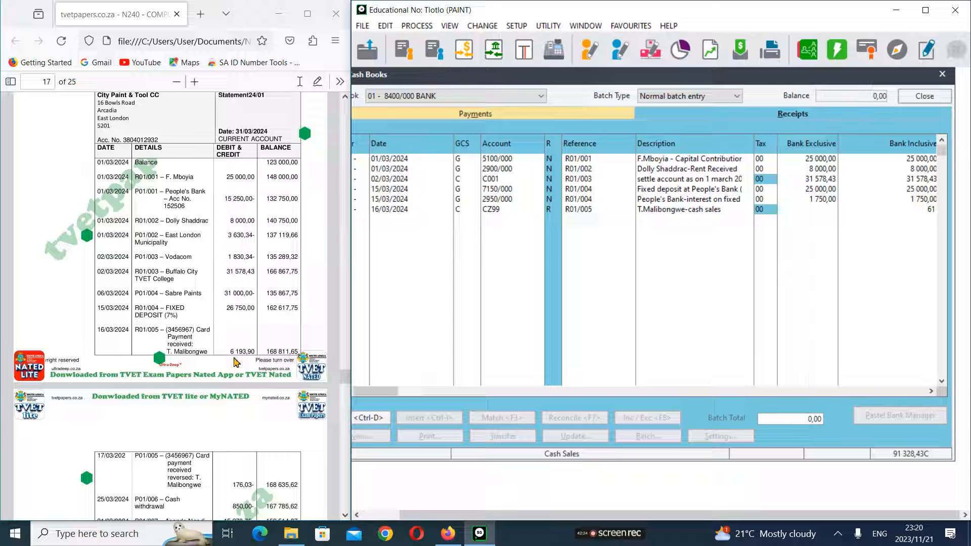
{"action": "type", "text": "93,"}
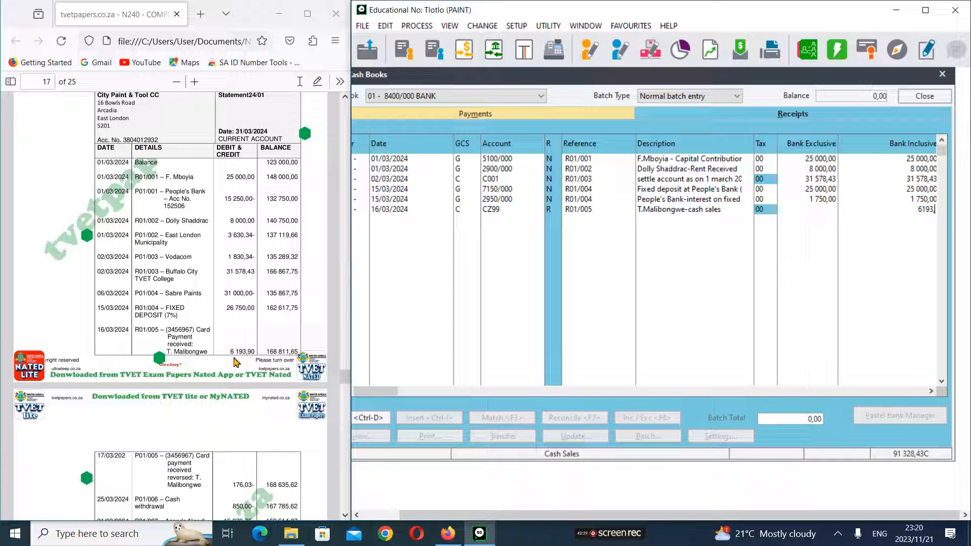
{"action": "type", "text": "90"}
{"action": "key", "text": "Tab"}
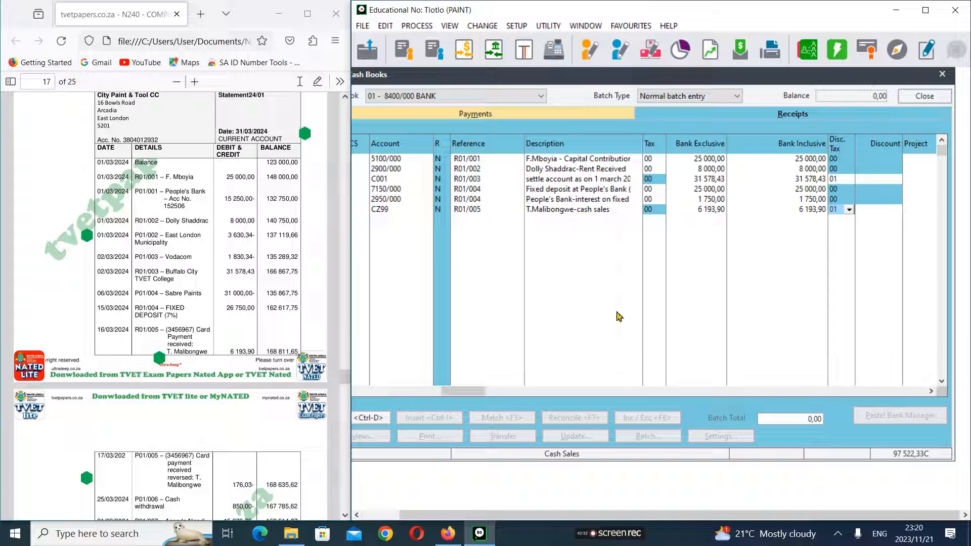
{"action": "key", "text": "Tab"}
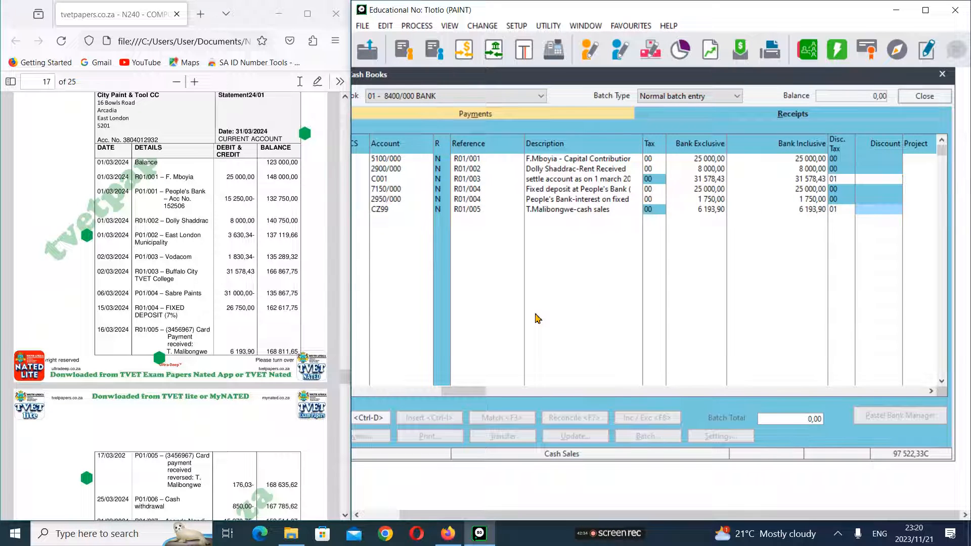
{"action": "key", "text": "Tab"}
{"action": "key", "text": "Tab"}
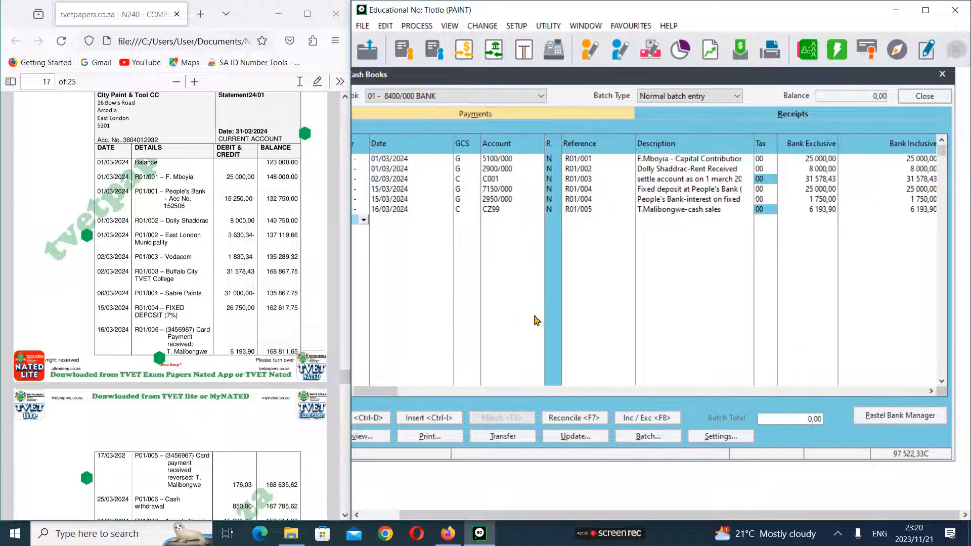
{"action": "key", "text": "Tab"}
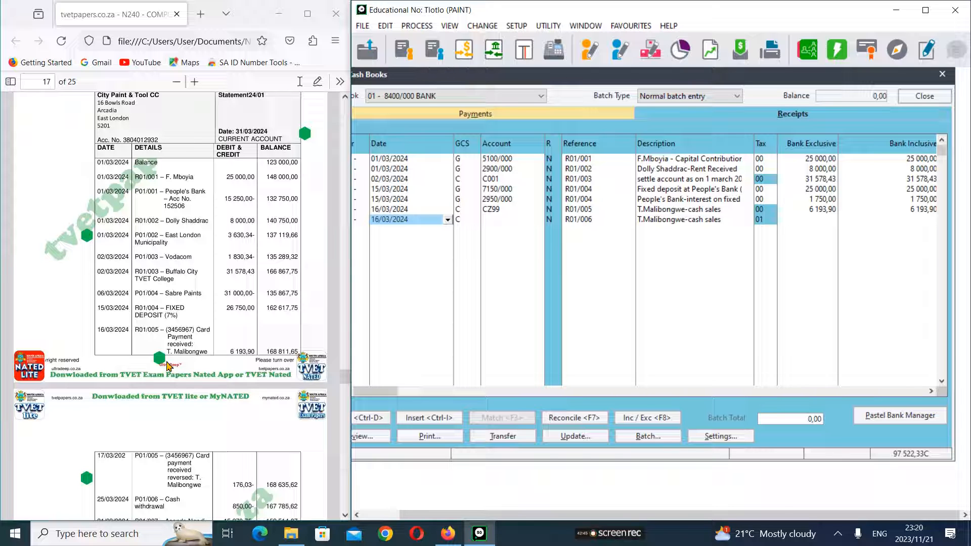
- Date receipt line R01/006 as 31/03/2024
{"action": "scroll", "coordinate": [168, 365], "scroll_direction": "down", "scroll_amount": 2}
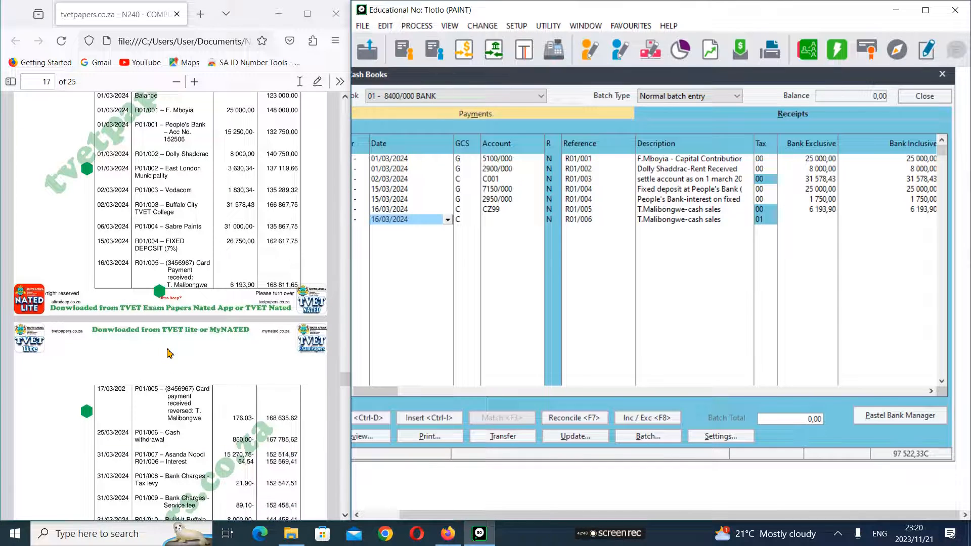
{"action": "scroll", "coordinate": [169, 353], "scroll_direction": "down", "scroll_amount": 3}
{"action": "scroll", "coordinate": [170, 353], "scroll_direction": "down", "scroll_amount": 10}
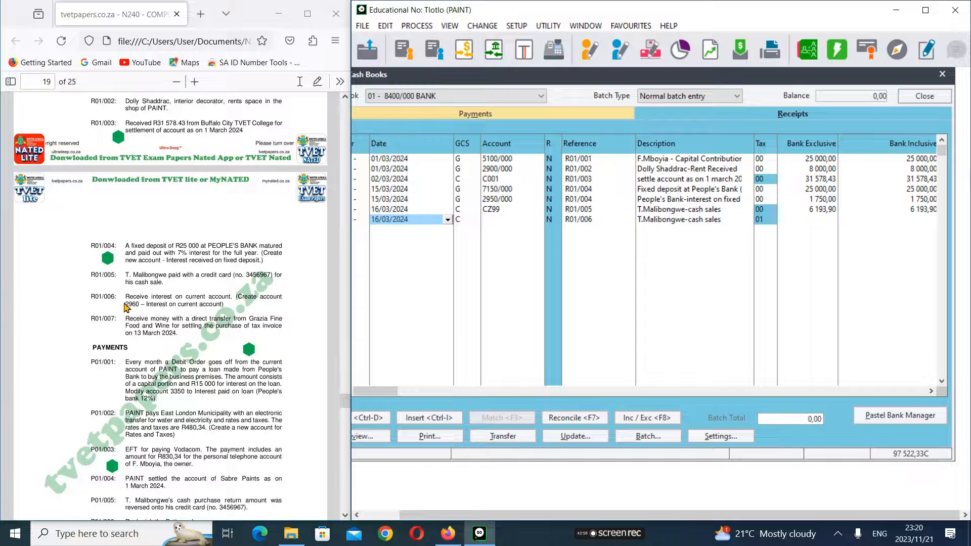
{"action": "scroll", "coordinate": [129, 308], "scroll_direction": "up", "scroll_amount": 15}
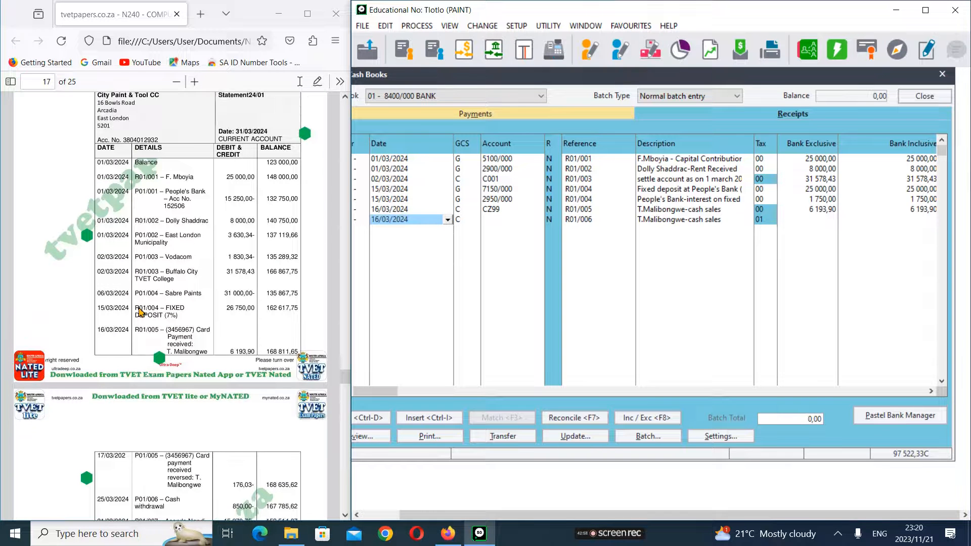
{"action": "scroll", "coordinate": [147, 318], "scroll_direction": "down", "scroll_amount": 3}
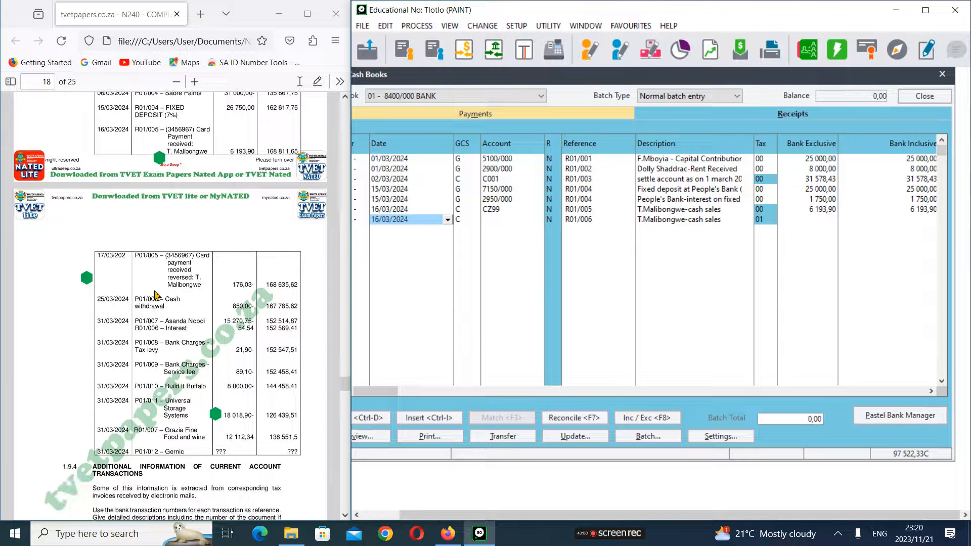
{"action": "scroll", "coordinate": [153, 298], "scroll_direction": "down", "scroll_amount": 2}
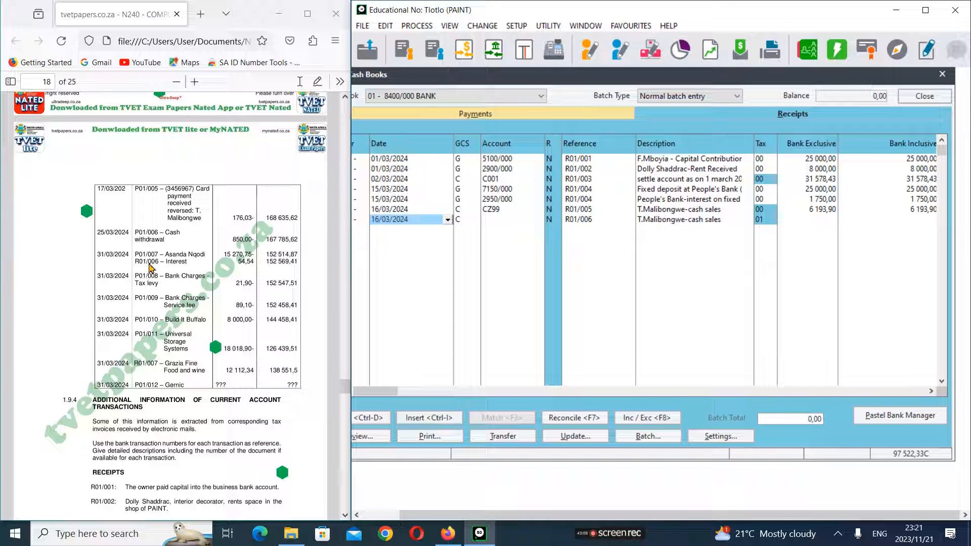
{"action": "type", "text": "31"}
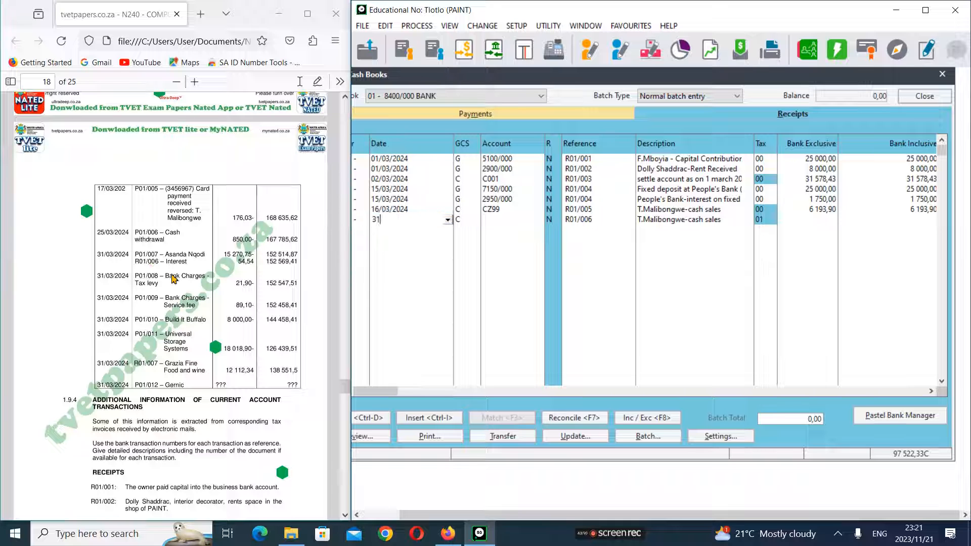
{"action": "key", "text": "Tab"}
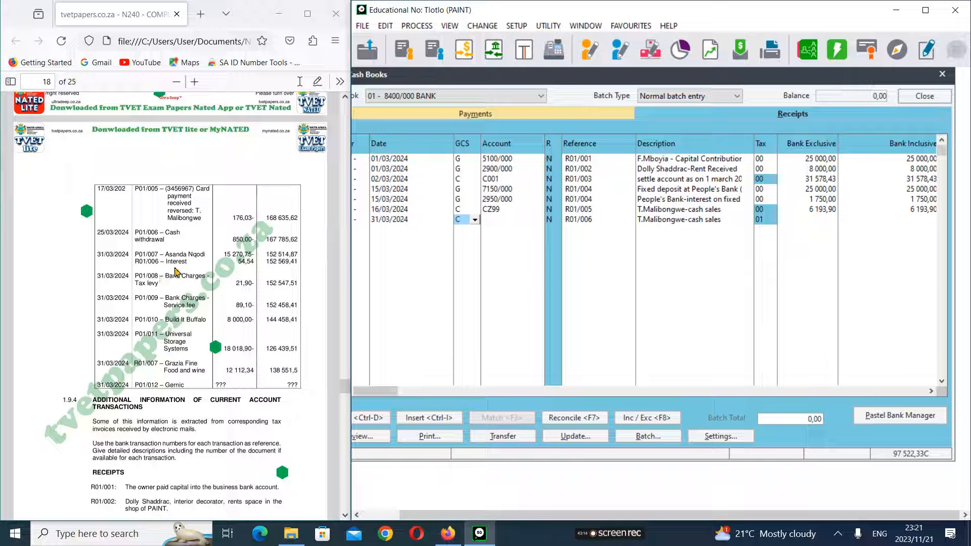
- Set R01/006's GCS type to G and reopen the general ledger account lookup with F5
{"action": "left_click", "coordinate": [475, 222]}
{"action": "left_click", "coordinate": [475, 230]}
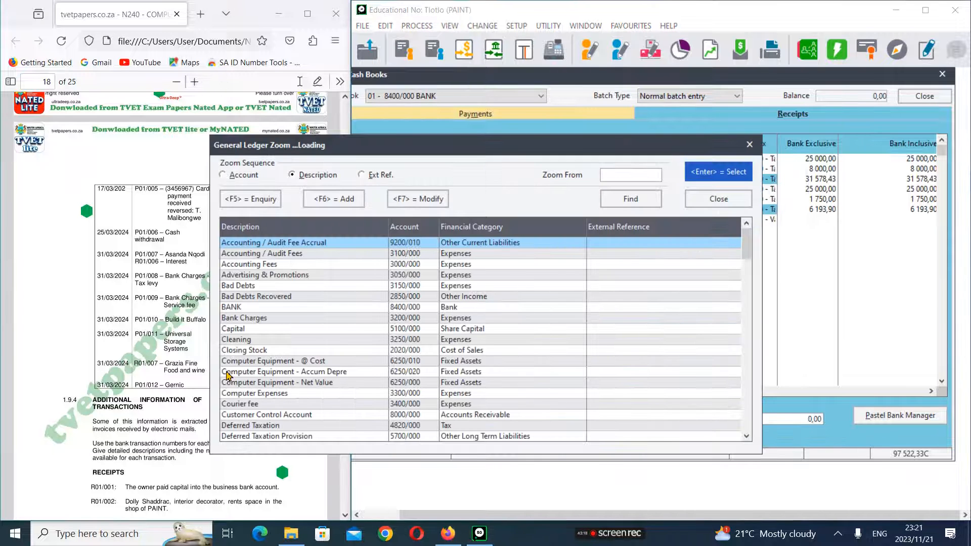
{"action": "left_click_drag", "start_coordinate": [444, 149], "coordinate": [574, 146]}
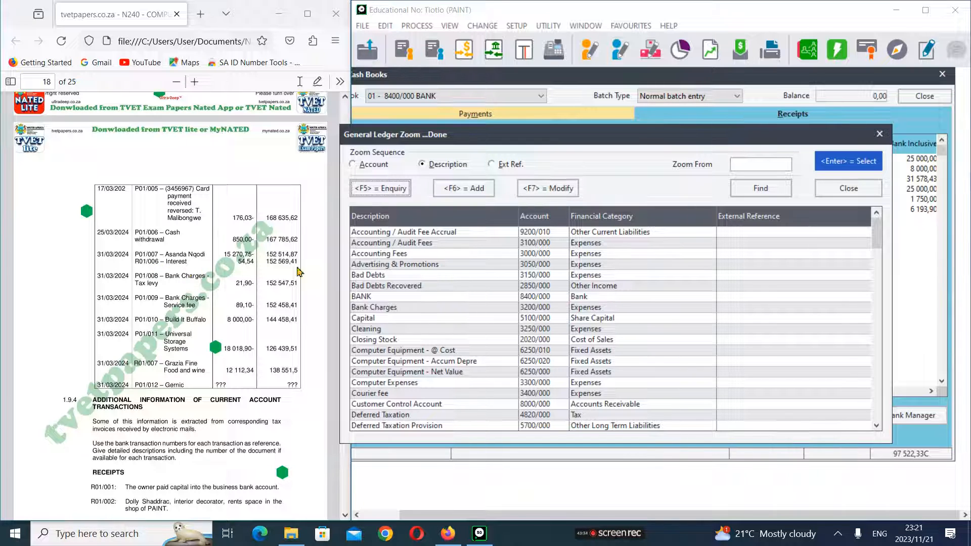
{"action": "scroll", "coordinate": [198, 334], "scroll_direction": "down", "scroll_amount": 4}
{"action": "scroll", "coordinate": [198, 340], "scroll_direction": "down", "scroll_amount": 3}
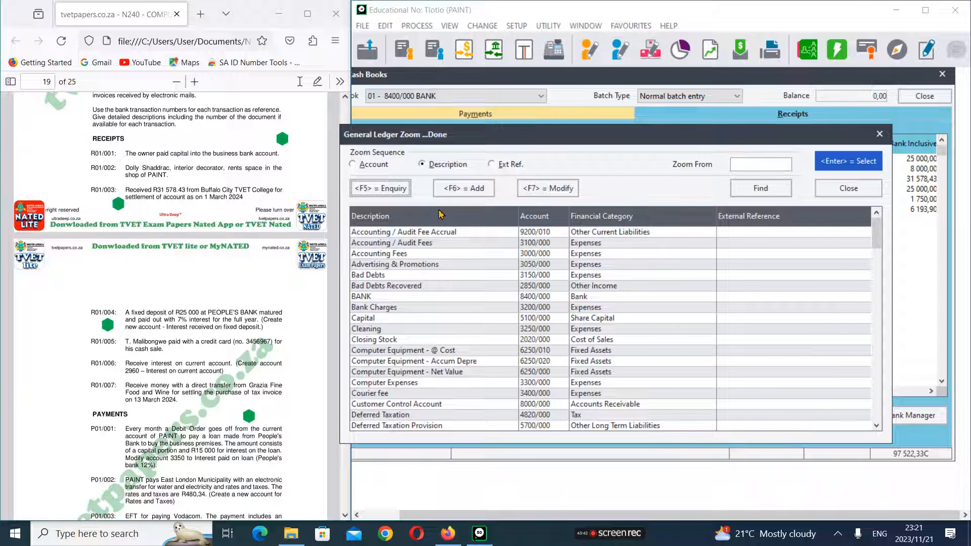
{"action": "left_click", "coordinate": [477, 189]}
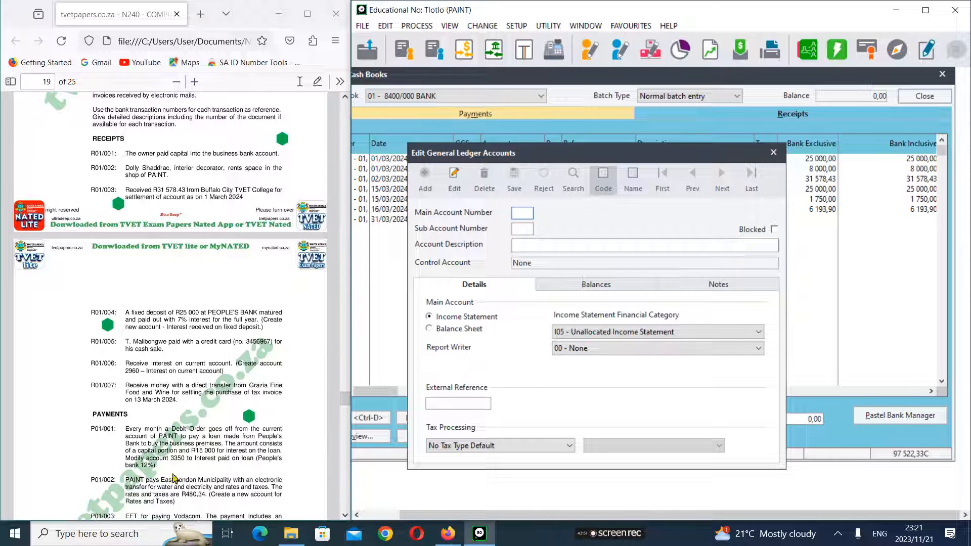
{"action": "key", "text": "Escape"}
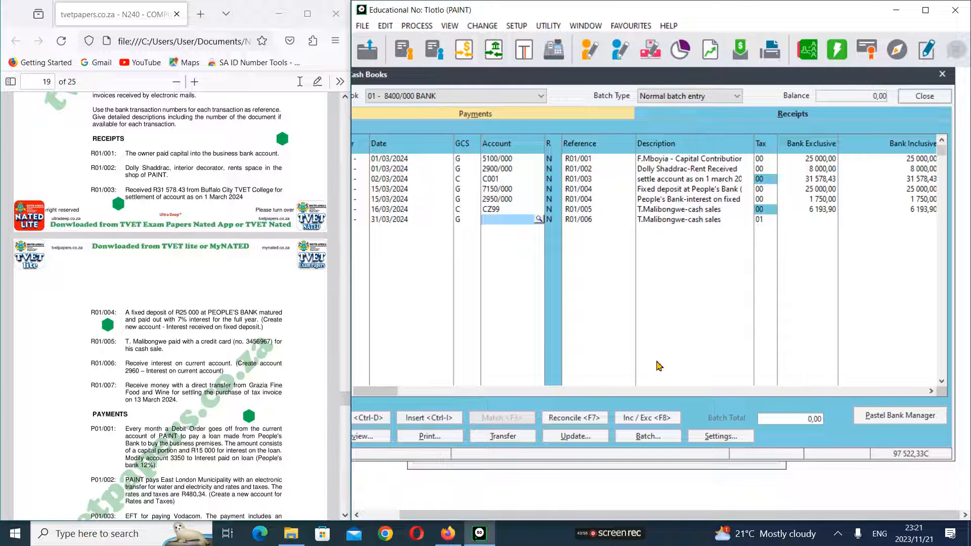
{"action": "key", "text": "F5"}
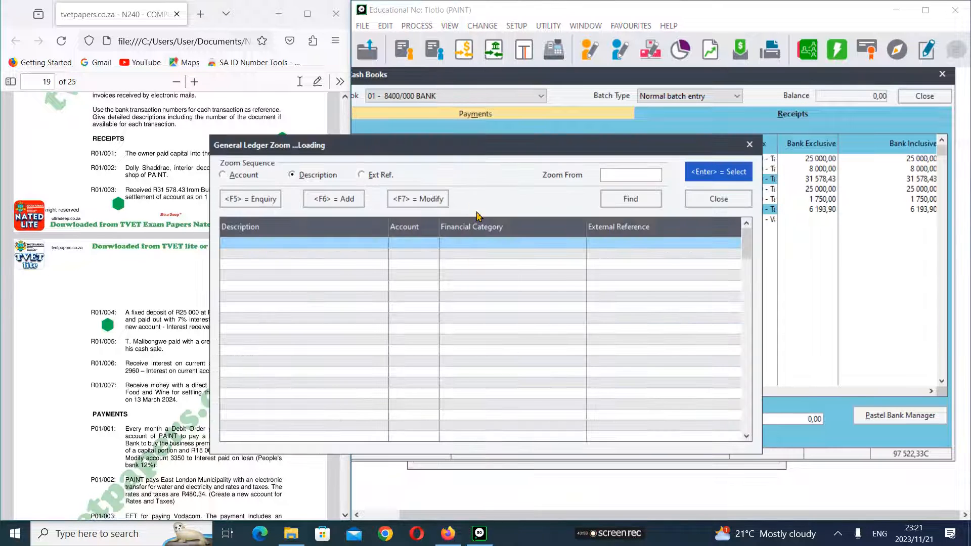
- Create GL account 2960 'interest on current account', categorised and report-grouped as Other Income
{"action": "left_click", "coordinate": [333, 198]}
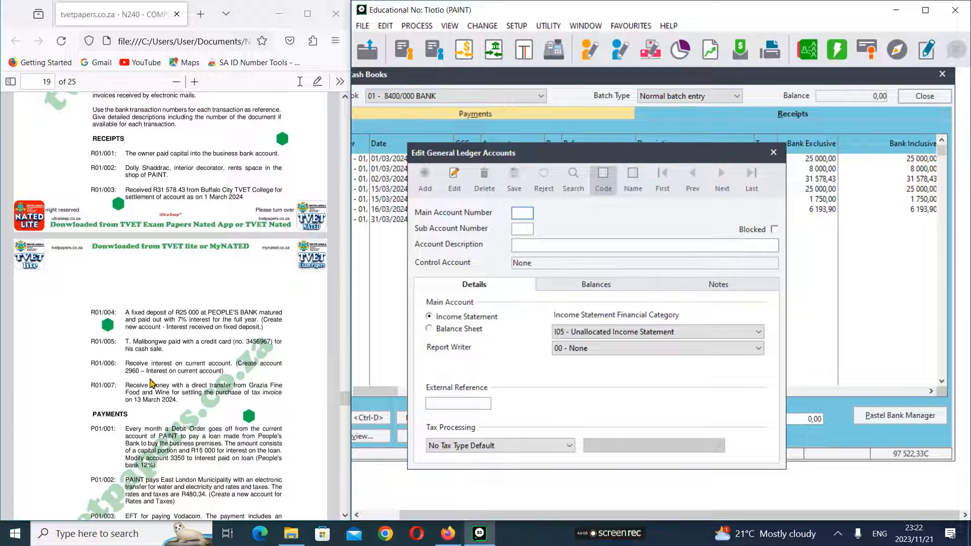
{"action": "type", "text": "29"}
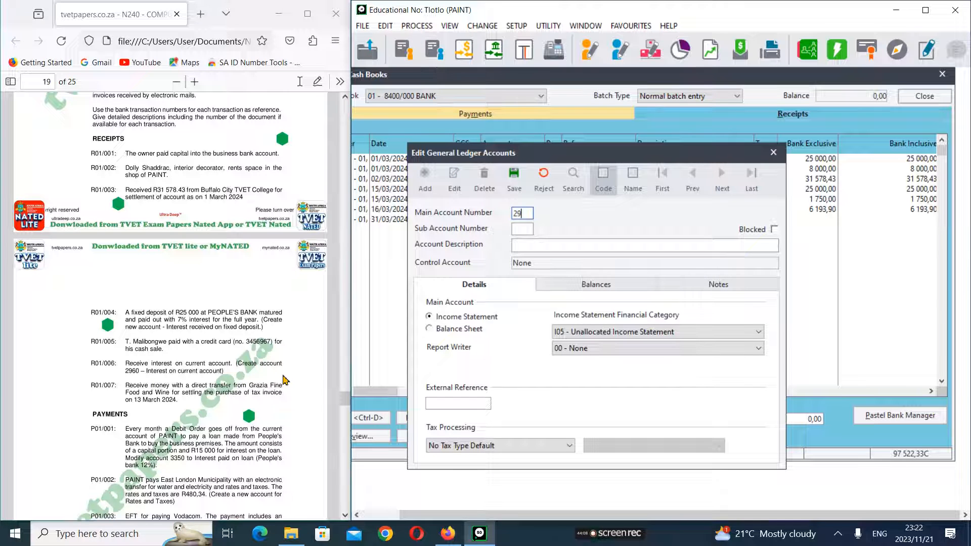
{"action": "type", "text": "60"}
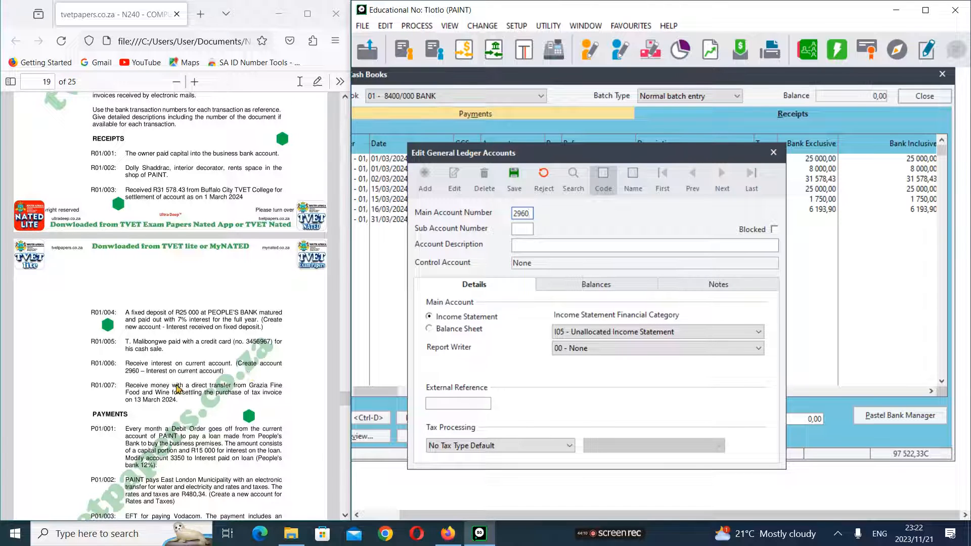
{"action": "key", "text": "Return"}
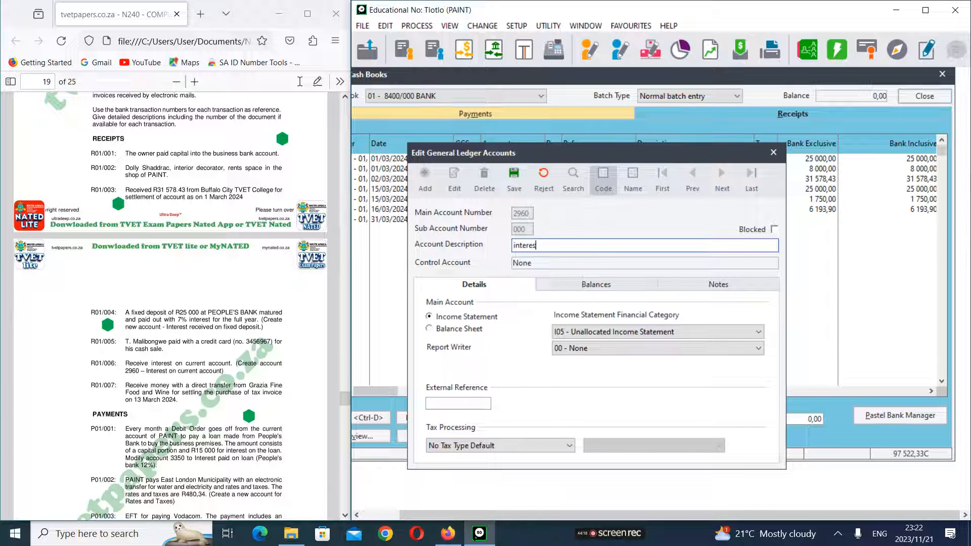
{"action": "type", "text": "interest on current a"}
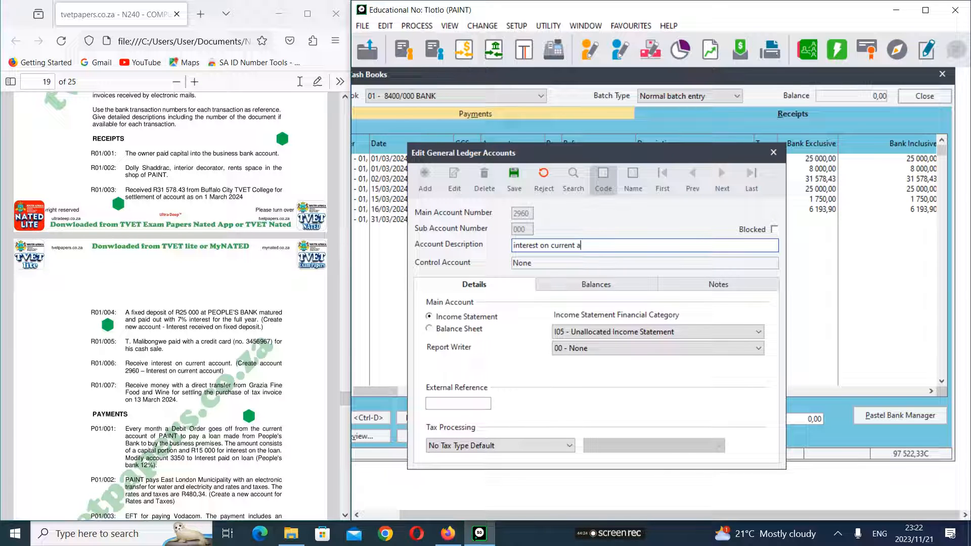
{"action": "key", "text": "Tab"}
{"action": "key", "text": "Tab"}
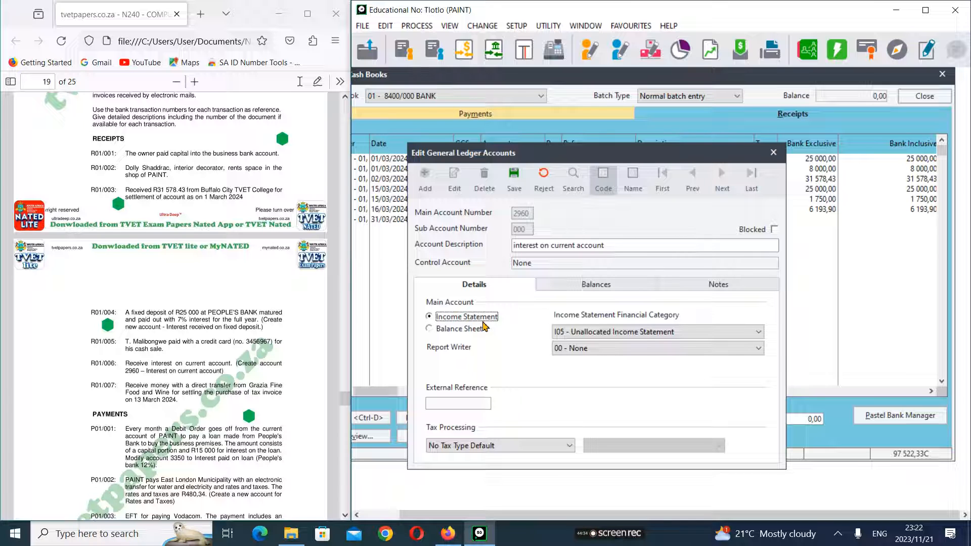
{"action": "left_click", "coordinate": [725, 338]}
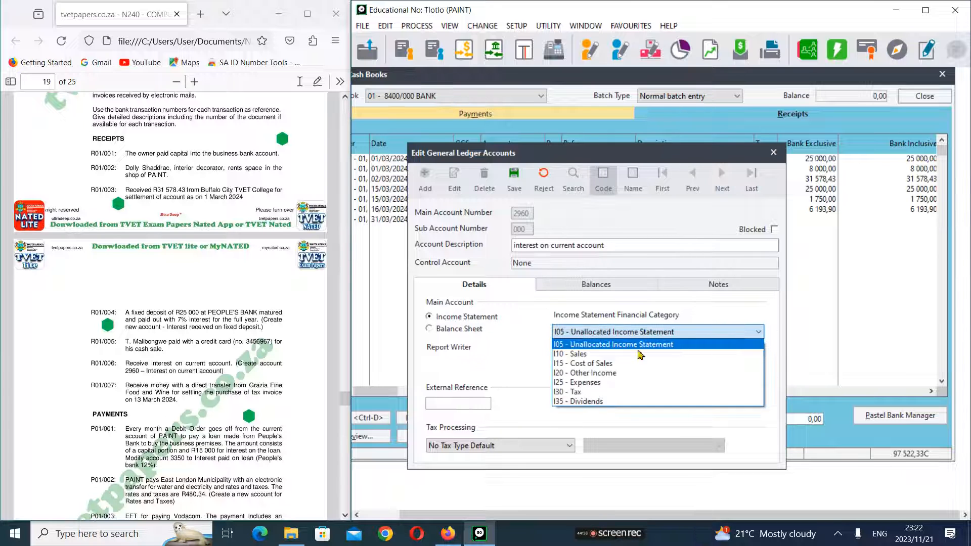
{"action": "left_click", "coordinate": [601, 375]}
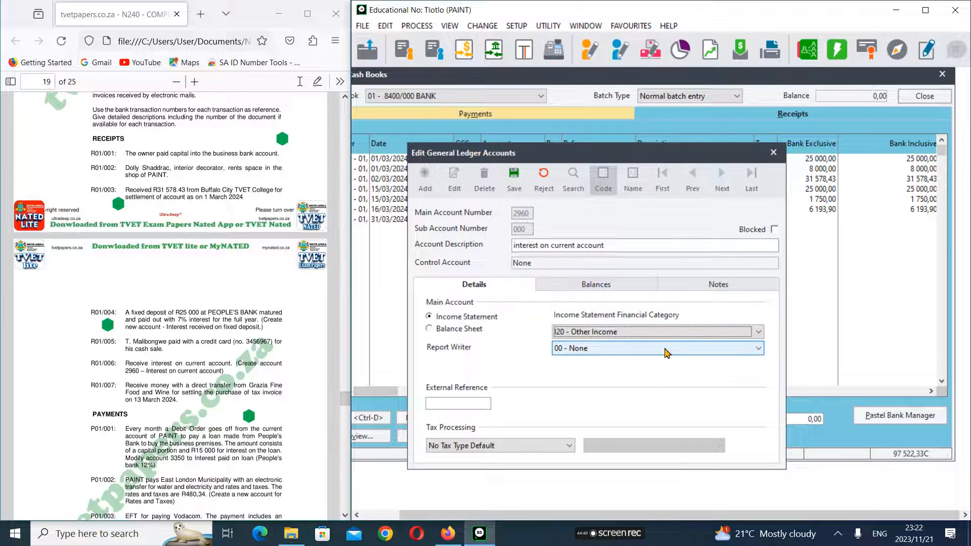
{"action": "left_click", "coordinate": [667, 352]}
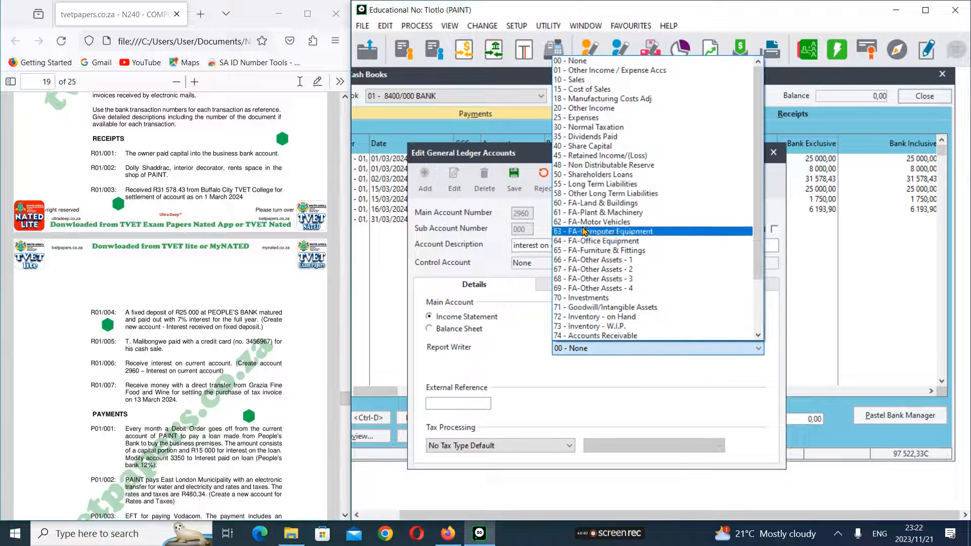
{"action": "left_click", "coordinate": [607, 109]}
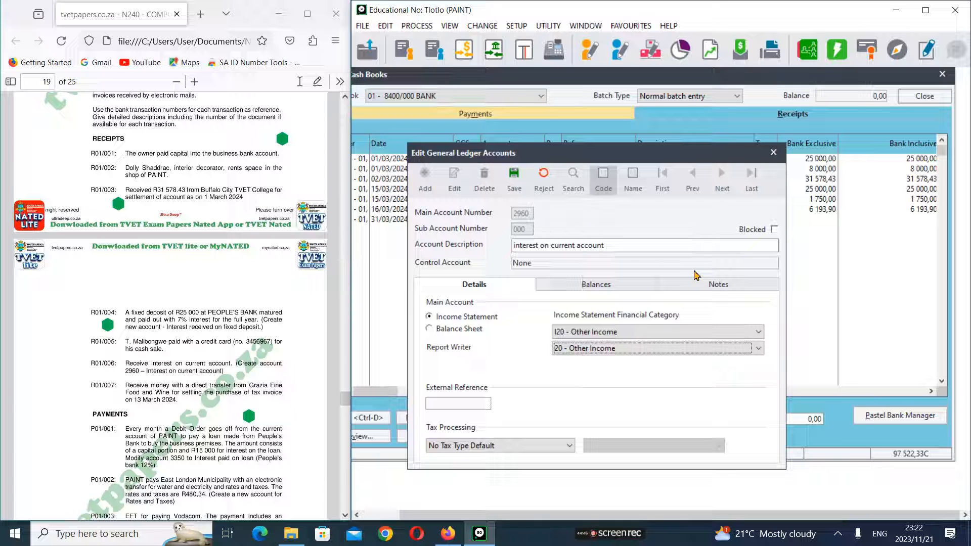
{"action": "left_click", "coordinate": [513, 175]}
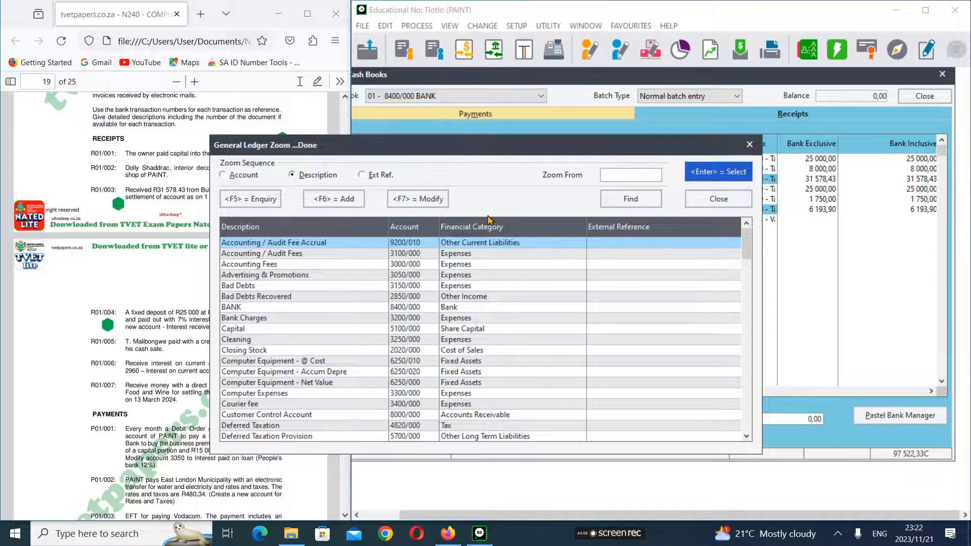
- Assign account 2960/000 interest on current account to receipt R01/006
{"action": "type", "text": "ine"}
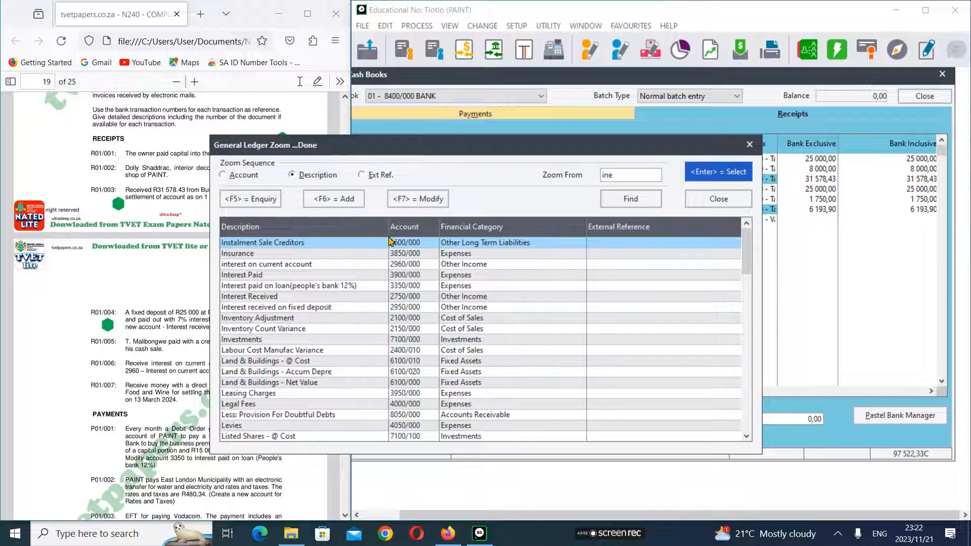
{"action": "left_click", "coordinate": [310, 266]}
{"action": "key", "text": "Return"}
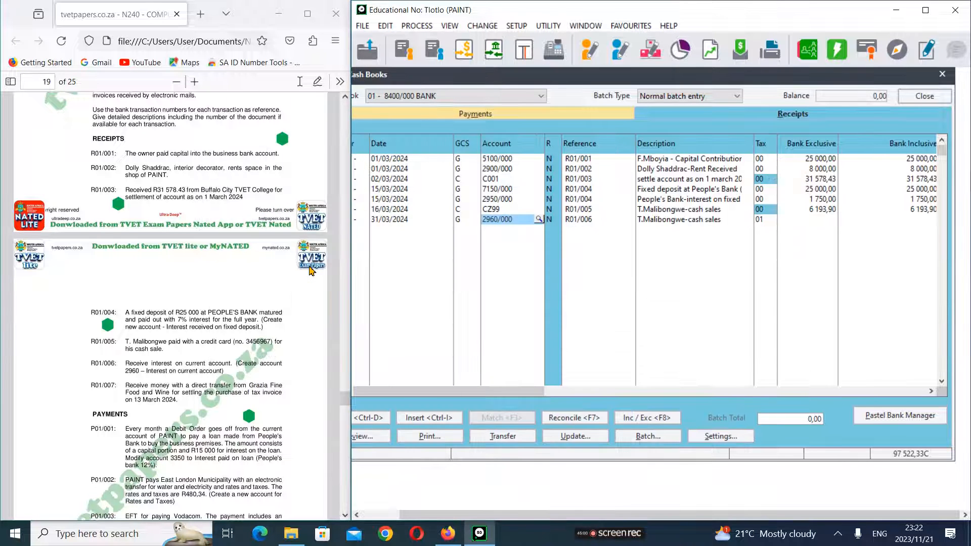
- Describe receipt R01/006 as 'Interest Received'
{"action": "key", "text": "Return"}
{"action": "key", "text": "Return"}
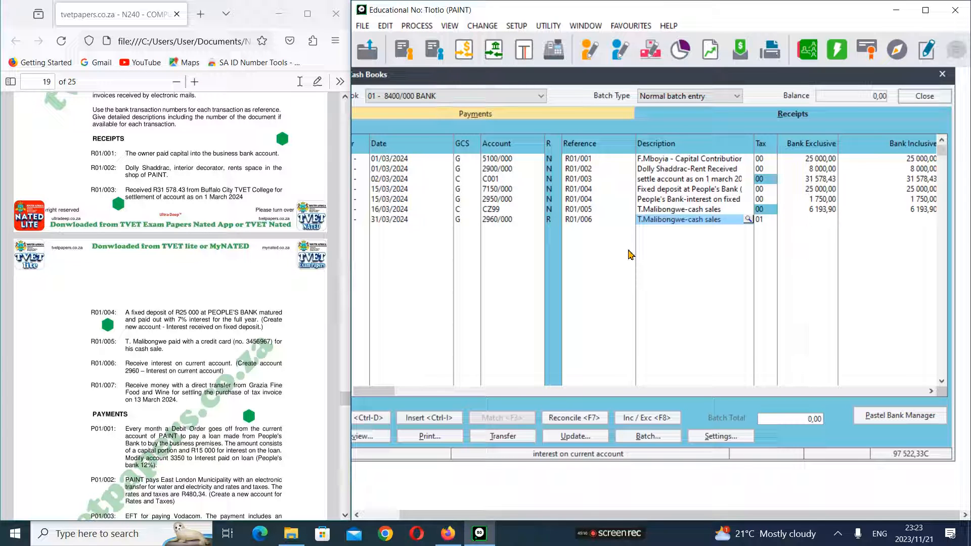
{"action": "scroll", "coordinate": [171, 330], "scroll_direction": "up", "scroll_amount": 3}
{"action": "scroll", "coordinate": [171, 329], "scroll_direction": "up", "scroll_amount": 8}
{"action": "scroll", "coordinate": [172, 330], "scroll_direction": "down", "scroll_amount": 8}
{"action": "scroll", "coordinate": [144, 344], "scroll_direction": "down", "scroll_amount": 3}
{"action": "type", "text": "In"}
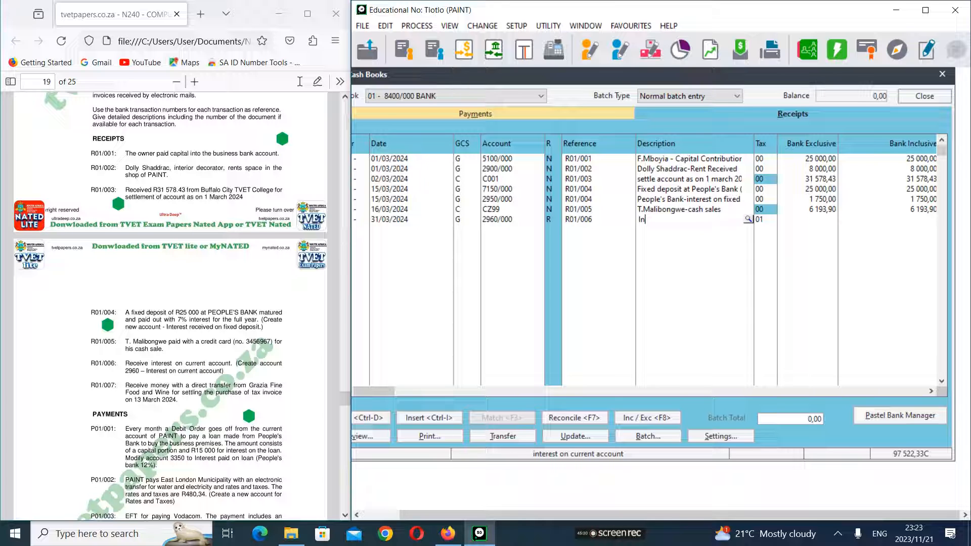
{"action": "type", "text": "terest Received"}
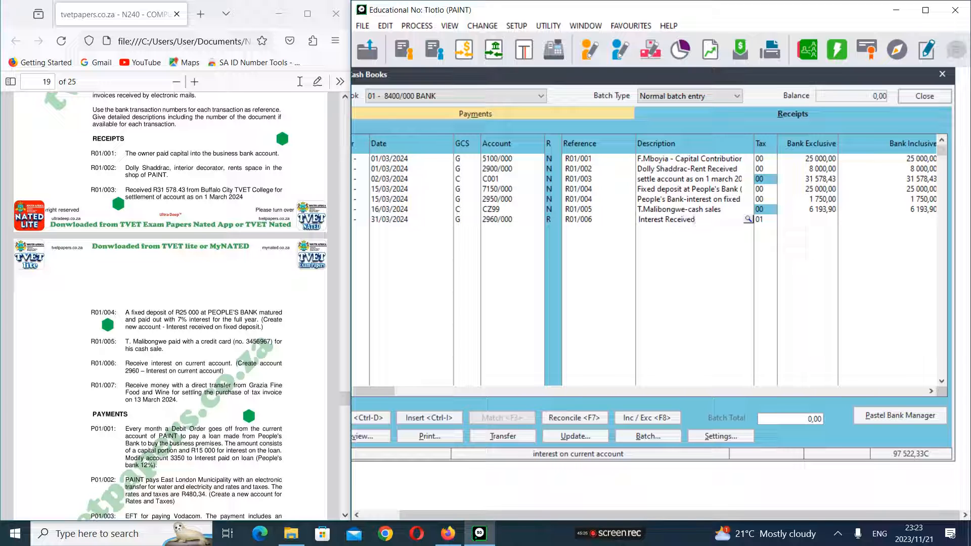
{"action": "key", "text": "Tab"}
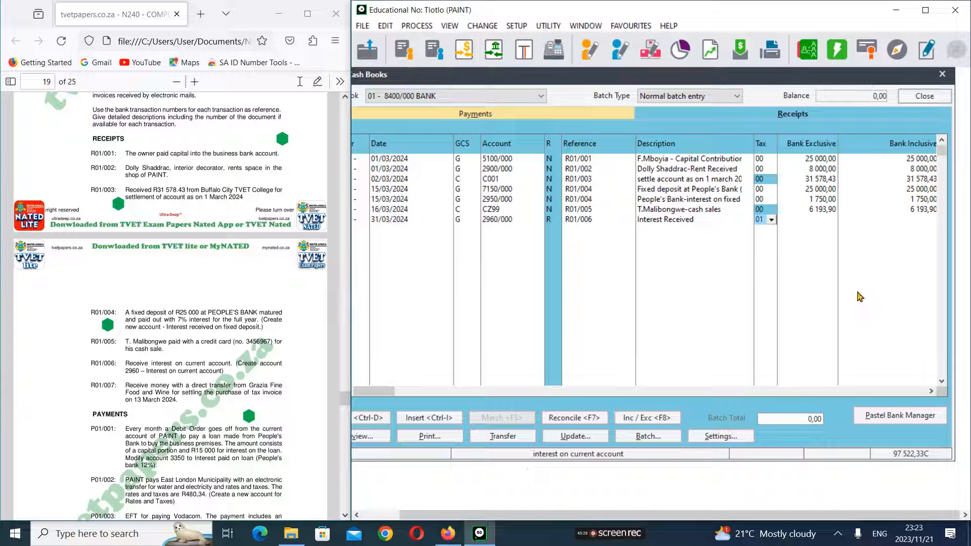
- Set R01/006's tax type to 00 - Tax type 0
{"action": "left_click", "coordinate": [771, 220]}
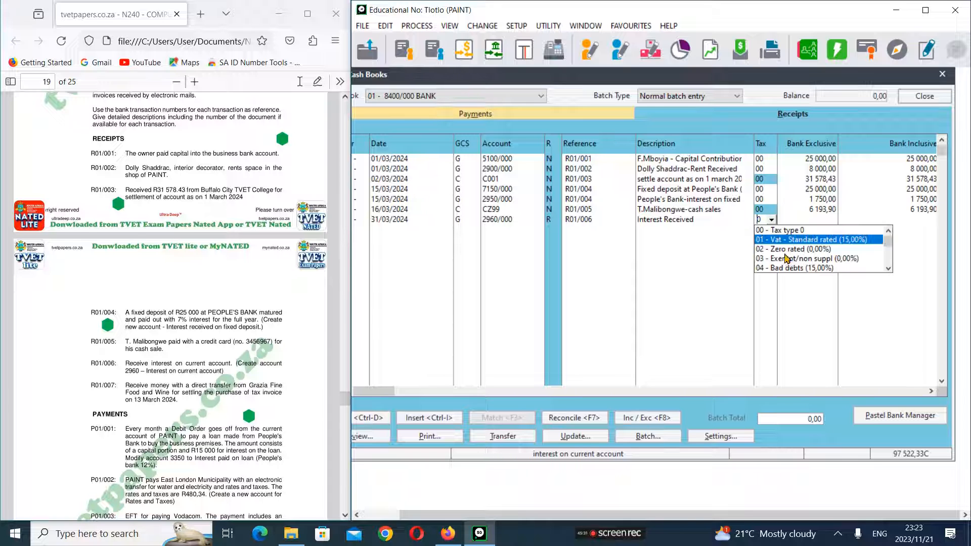
{"action": "left_click", "coordinate": [785, 230]}
{"action": "key", "text": "Tab"}
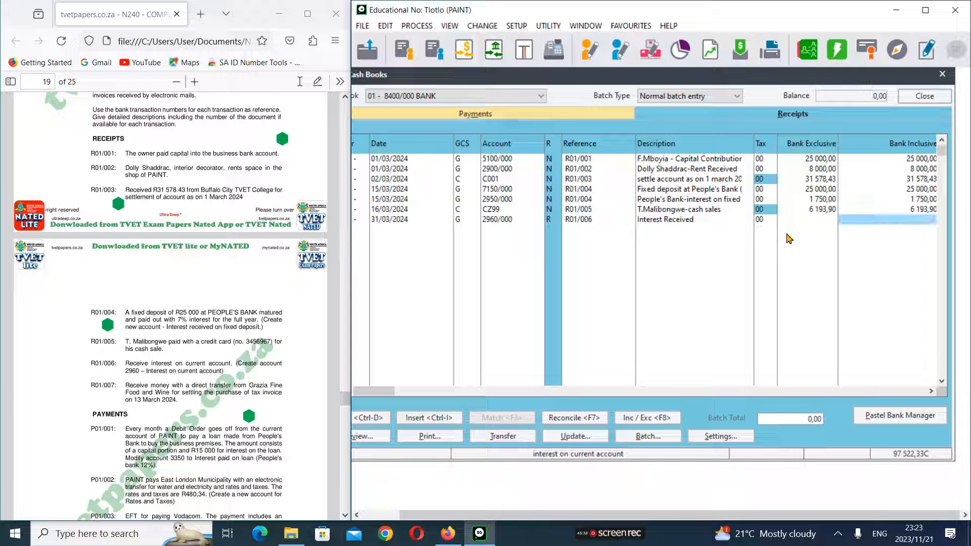
{"action": "scroll", "coordinate": [248, 321], "scroll_direction": "up", "scroll_amount": 7}
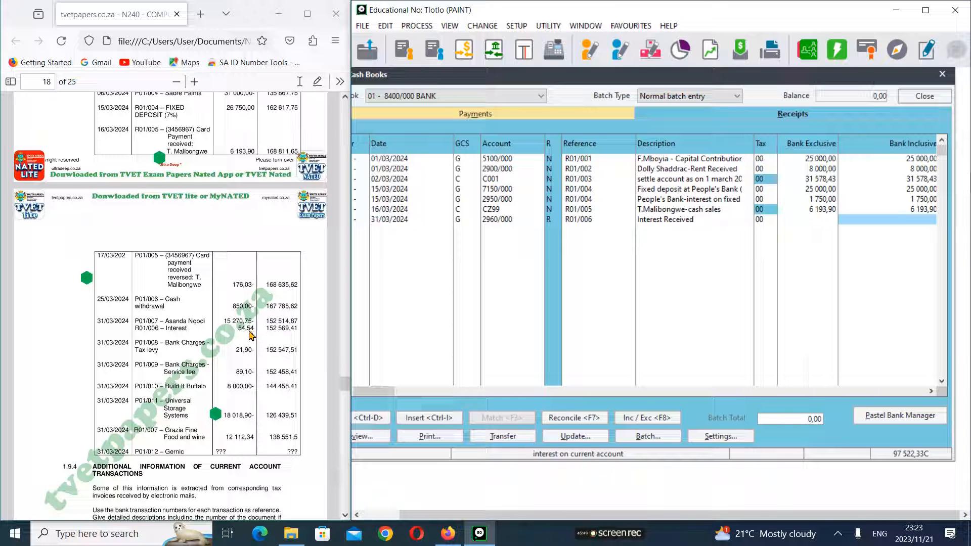
- Enter 54,54 as R01/006's amount and move into the new R01/007 line's GCS cell
{"action": "type", "text": "54,54"}
{"action": "key", "text": "Return"}
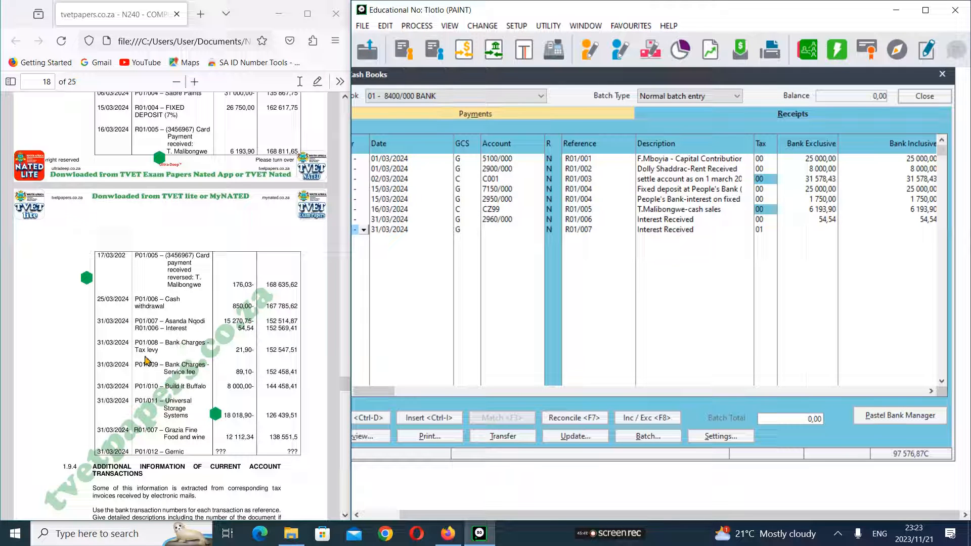
{"action": "scroll", "coordinate": [148, 377], "scroll_direction": "down", "scroll_amount": 3}
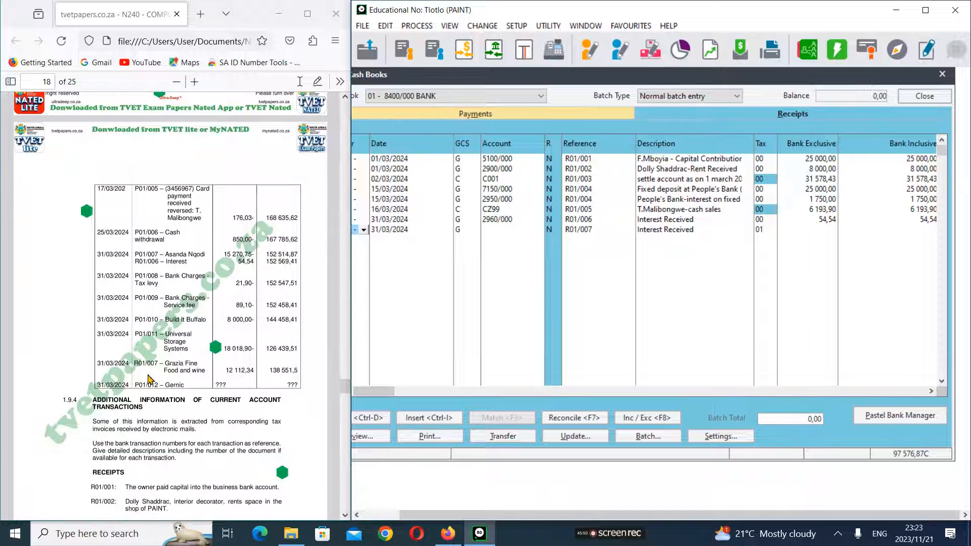
{"action": "key", "text": "Tab"}
{"action": "key", "text": "Tab"}
{"action": "scroll", "coordinate": [176, 378], "scroll_direction": "down", "scroll_amount": 6}
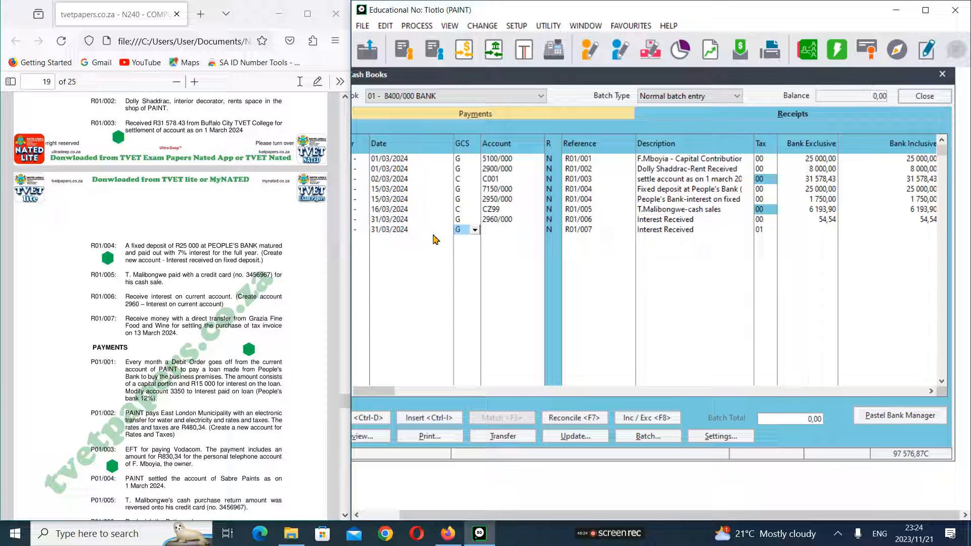
- Make R01/007 a customer receipt for Grazia Fine Food and wine (C002)
{"action": "left_click", "coordinate": [475, 230]}
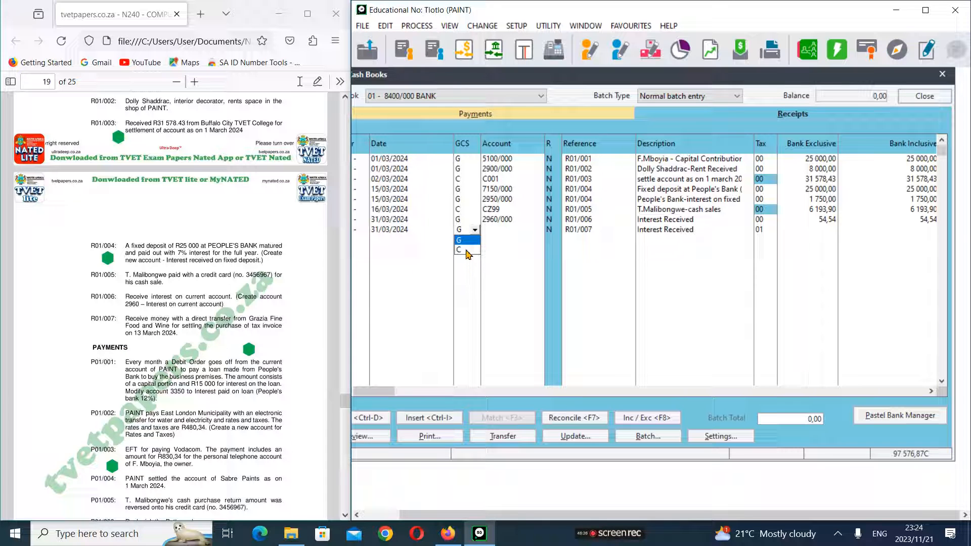
{"action": "left_click", "coordinate": [467, 249]}
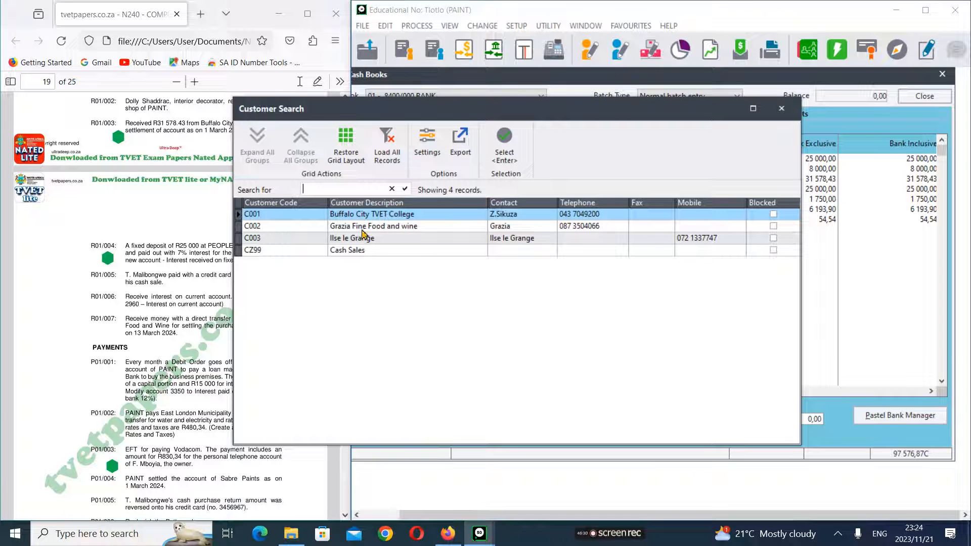
{"action": "left_click", "coordinate": [365, 227]}
{"action": "double_click", "coordinate": [365, 227]}
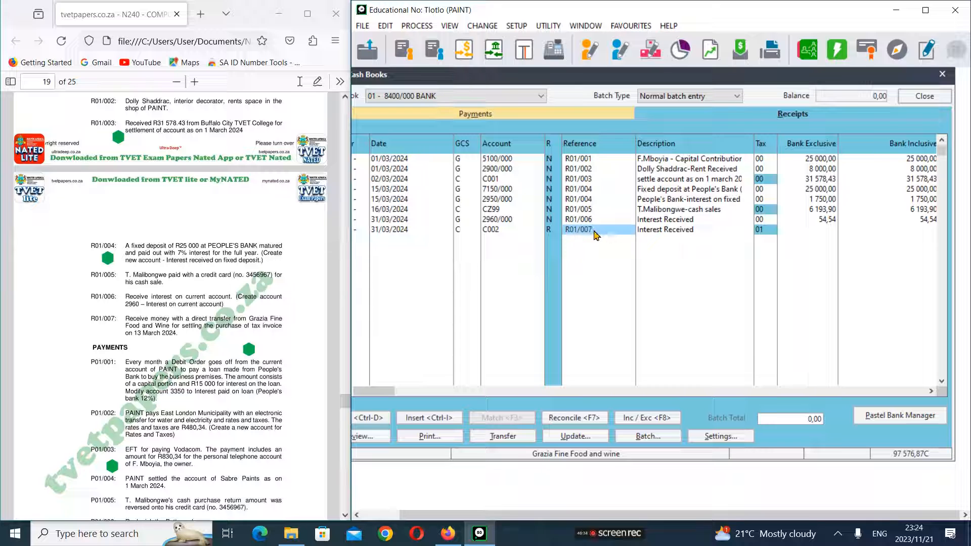
- Enter the R01/007 description 'settling invoice as on 13 march 2024'
{"action": "key", "text": "Return"}
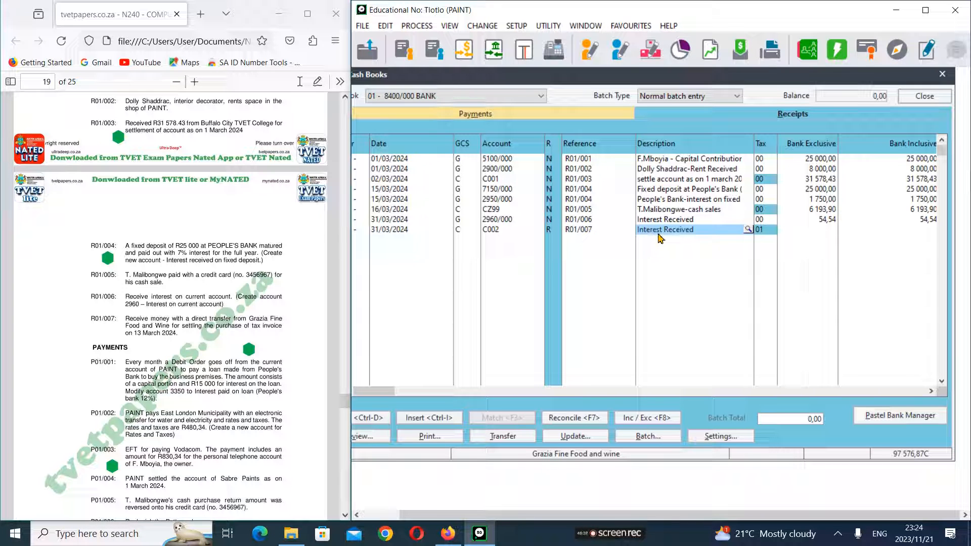
{"action": "type", "text": "settling tax invoice"}
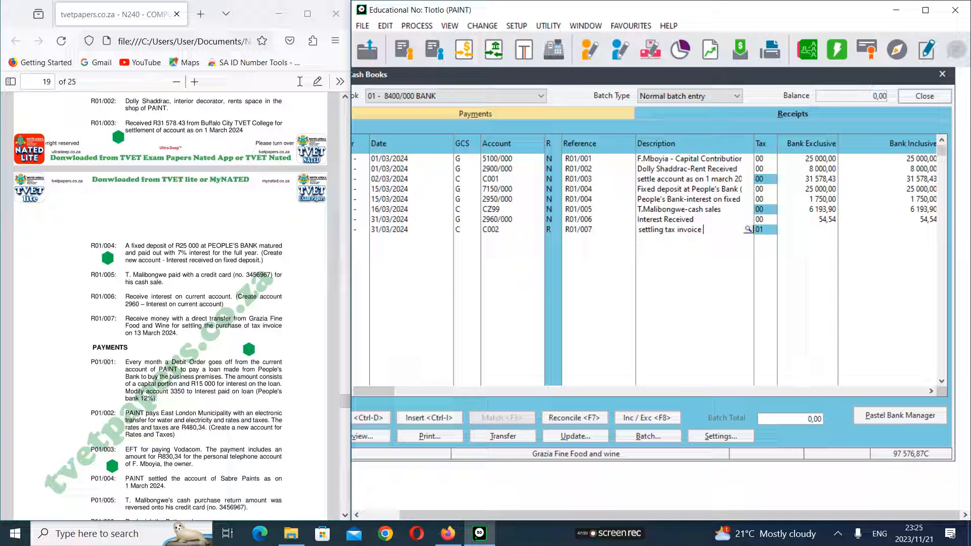
{"action": "type", "text": "n 13 march"}
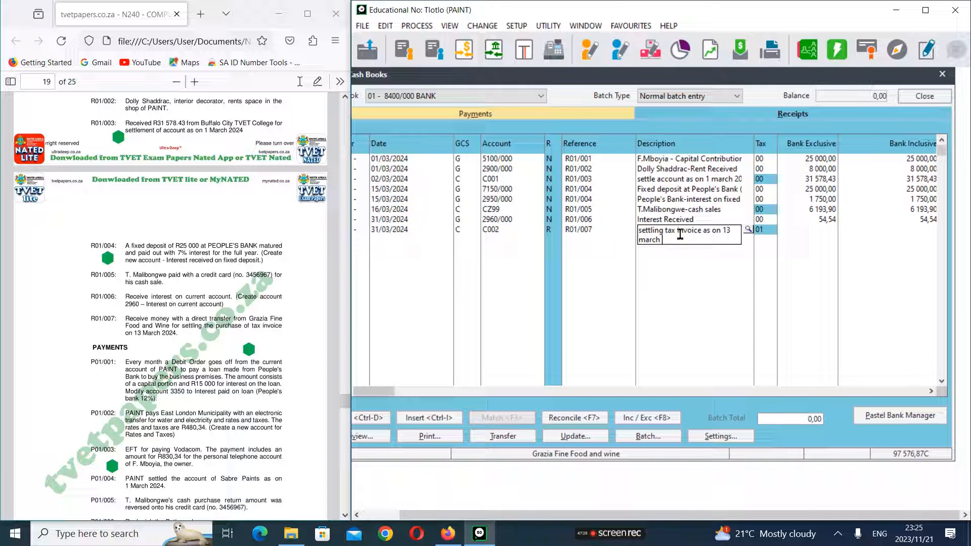
{"action": "key", "text": "BackSpace"}
{"action": "key", "text": "BackSpace"}
{"action": "key", "text": "BackSpace"}
{"action": "key", "text": "BackSpace"}
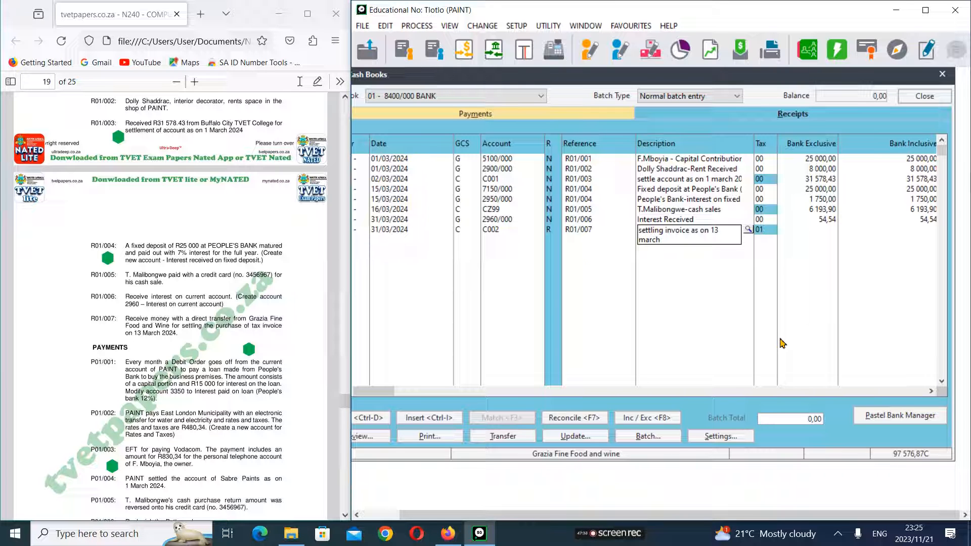
{"action": "type", "text": "2024"}
{"action": "key", "text": "Tab"}
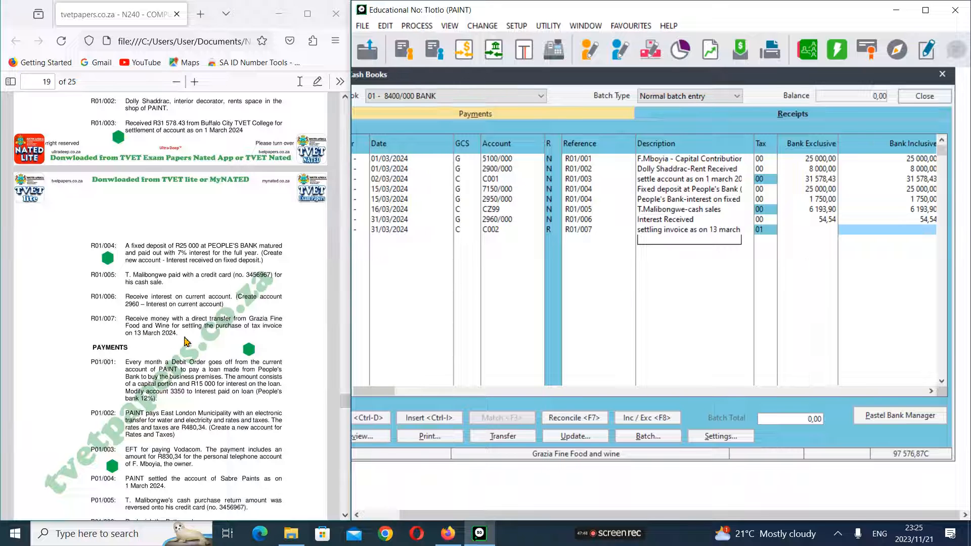
- Enter 12 112,34 as the R01/007 inclusive amount and bring up the CFS N4 folder
{"action": "scroll", "coordinate": [155, 347], "scroll_direction": "up", "scroll_amount": 10}
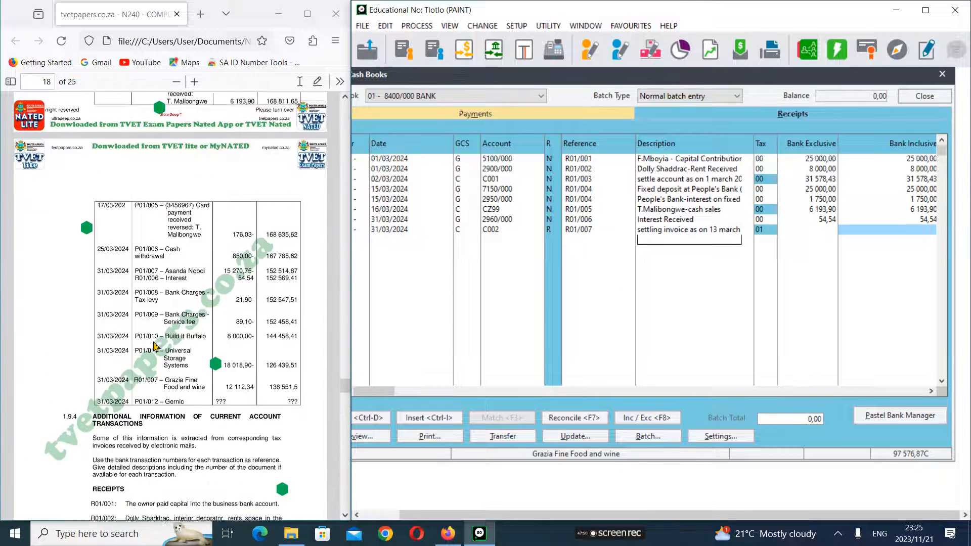
{"action": "scroll", "coordinate": [239, 366], "scroll_direction": "down", "scroll_amount": 3}
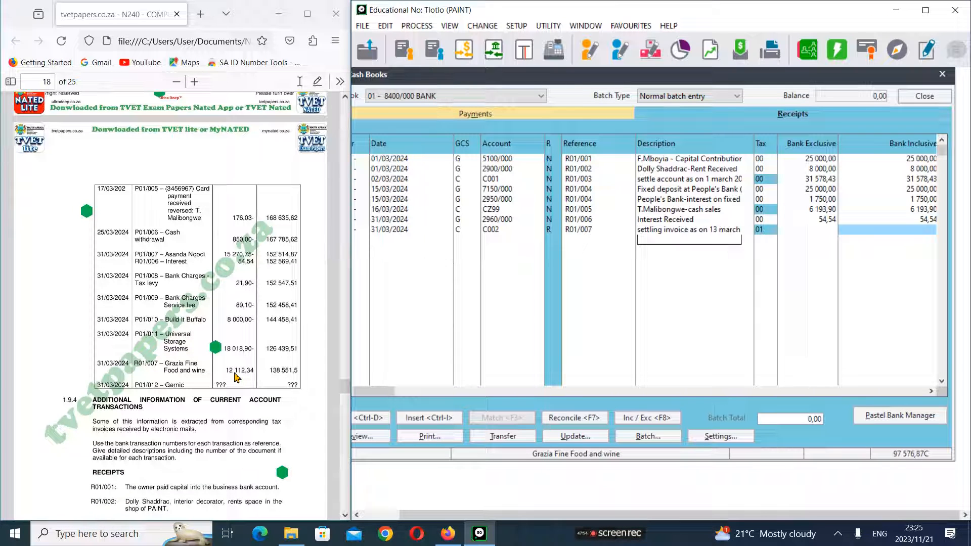
{"action": "type", "text": "12"}
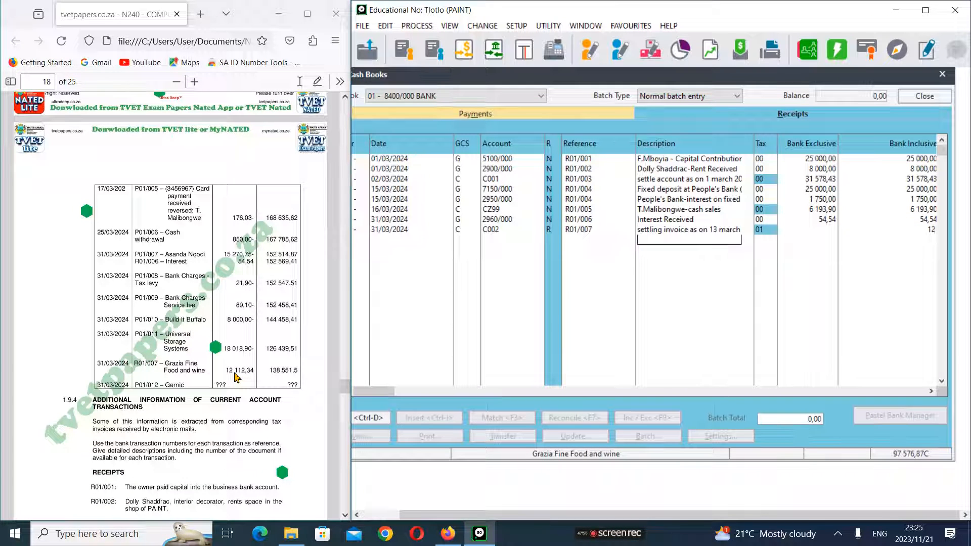
{"action": "type", "text": "112,34"}
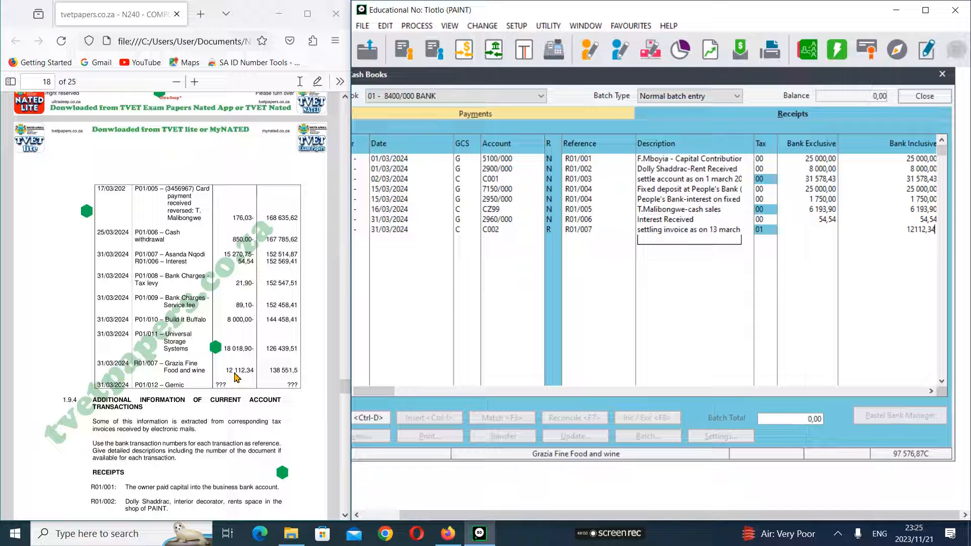
{"action": "key", "text": "Tab"}
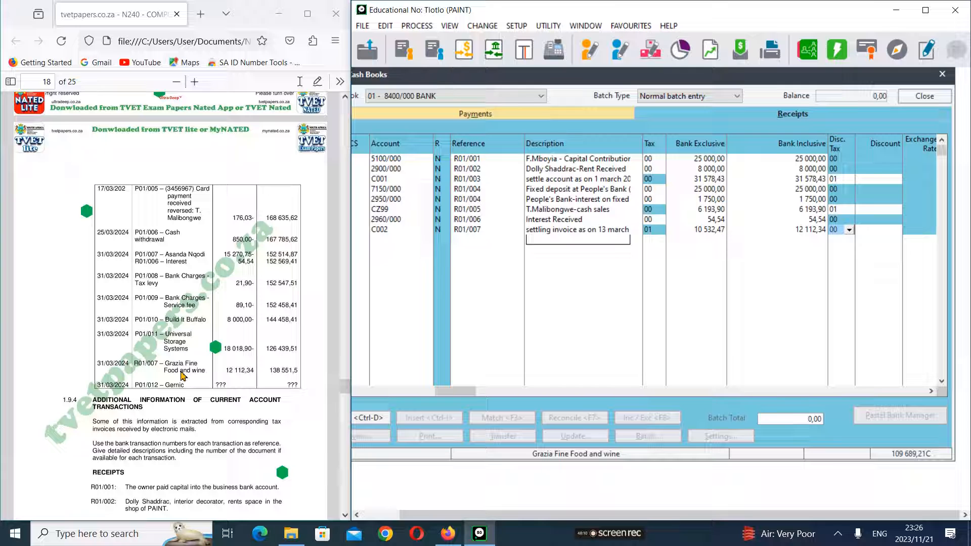
{"action": "left_click", "coordinate": [292, 531]}
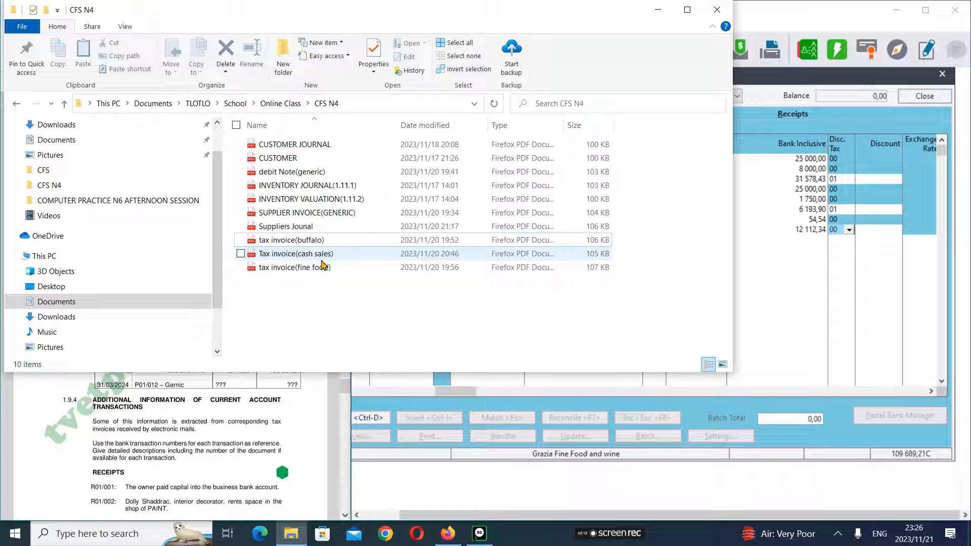
- Open the 'tax invoice(fine food)' PDF from the CFS N4 folder
{"action": "left_click", "coordinate": [296, 272]}
{"action": "double_click", "coordinate": [296, 273]}
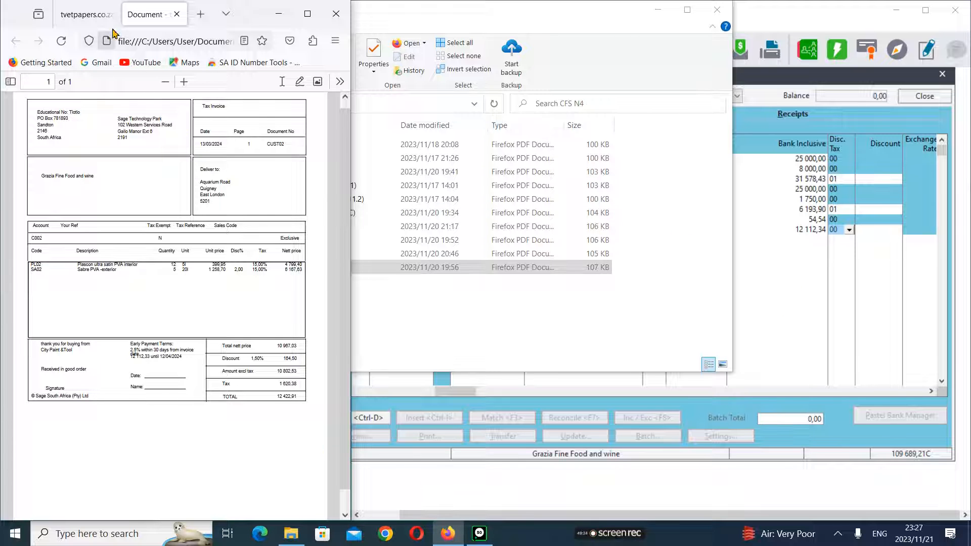
- Glance at the tvetpapers exam paper, then return to the Grazia fine food tax invoice
{"action": "left_click", "coordinate": [100, 16]}
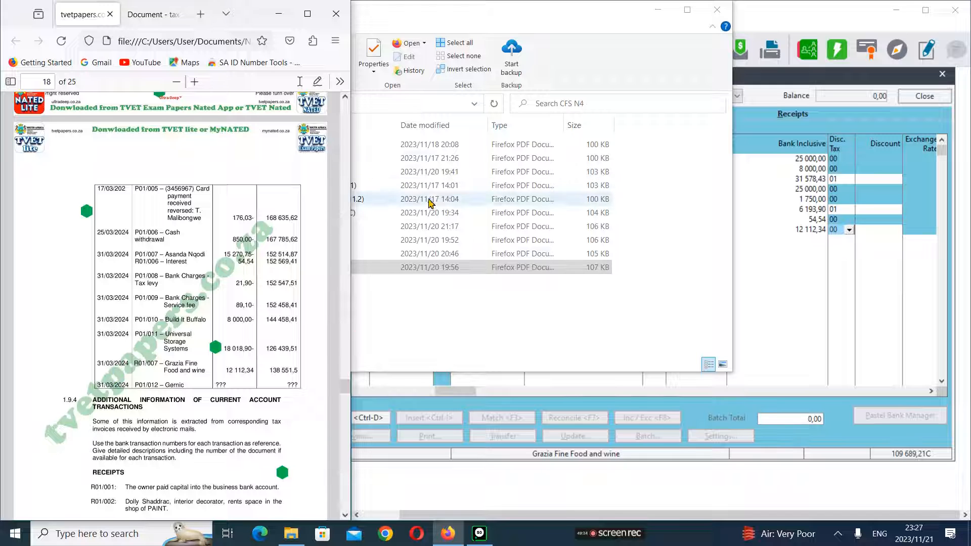
{"action": "left_click", "coordinate": [127, 18]}
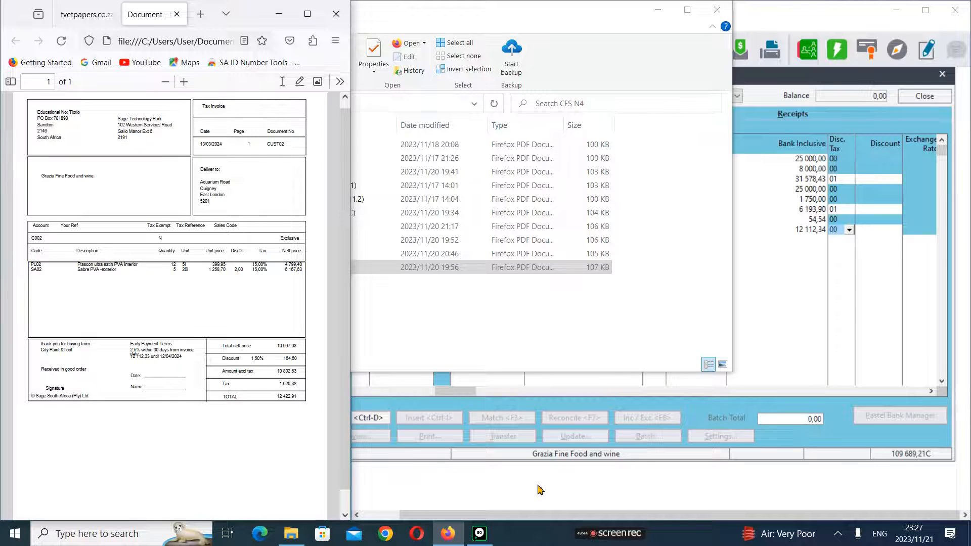
{"action": "key", "text": "super"}
- Launch Calculator and work out the discount rate 2,5 ÷ 100 = 0,025
{"action": "type", "text": "c"}
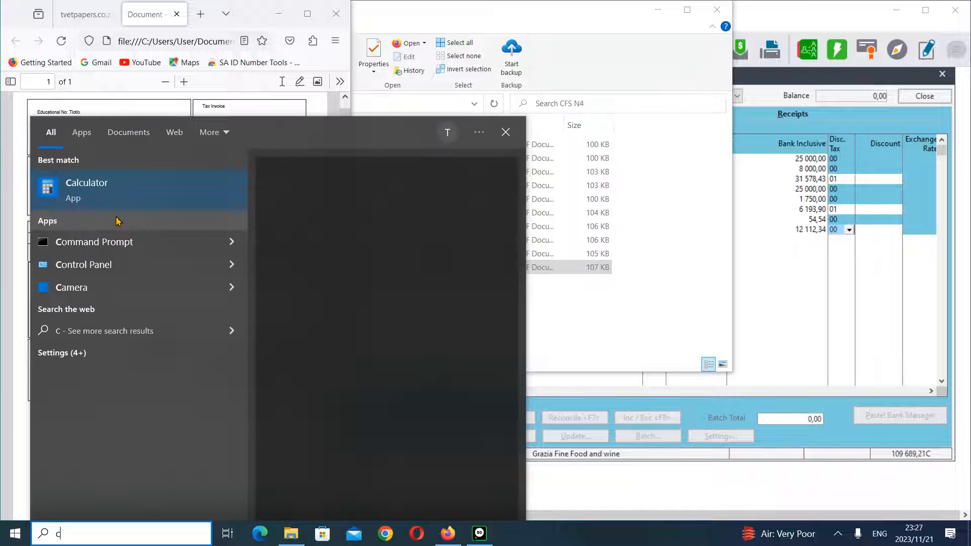
{"action": "left_click", "coordinate": [113, 204]}
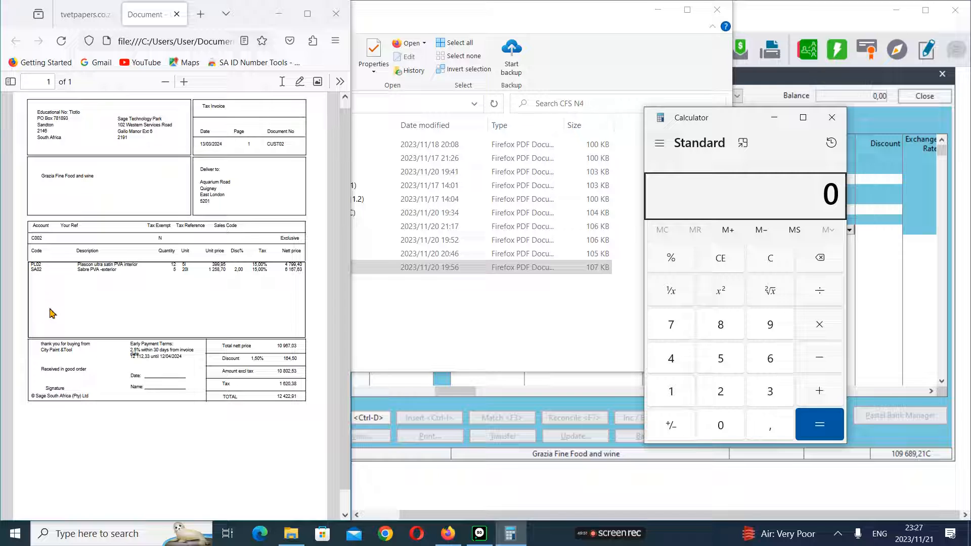
{"action": "left_click", "coordinate": [720, 393]}
{"action": "left_click", "coordinate": [749, 420]}
{"action": "left_click", "coordinate": [728, 371]}
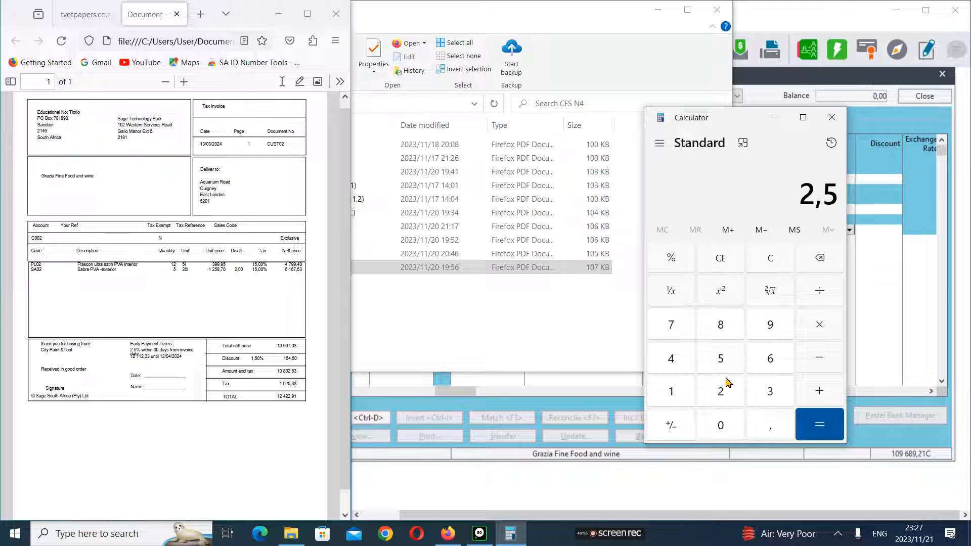
{"action": "left_click", "coordinate": [815, 292]}
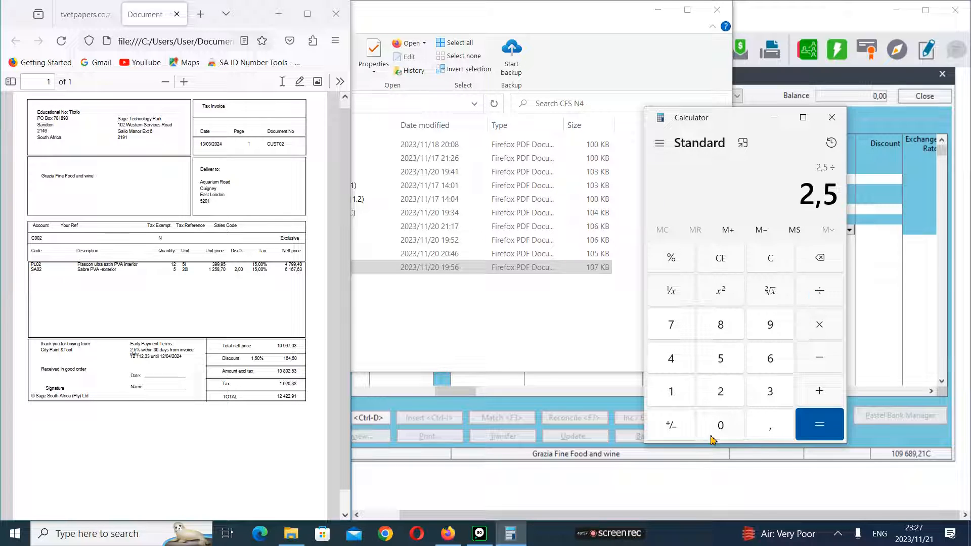
{"action": "left_click", "coordinate": [671, 392]}
{"action": "left_click", "coordinate": [721, 425]}
{"action": "left_click", "coordinate": [720, 424]}
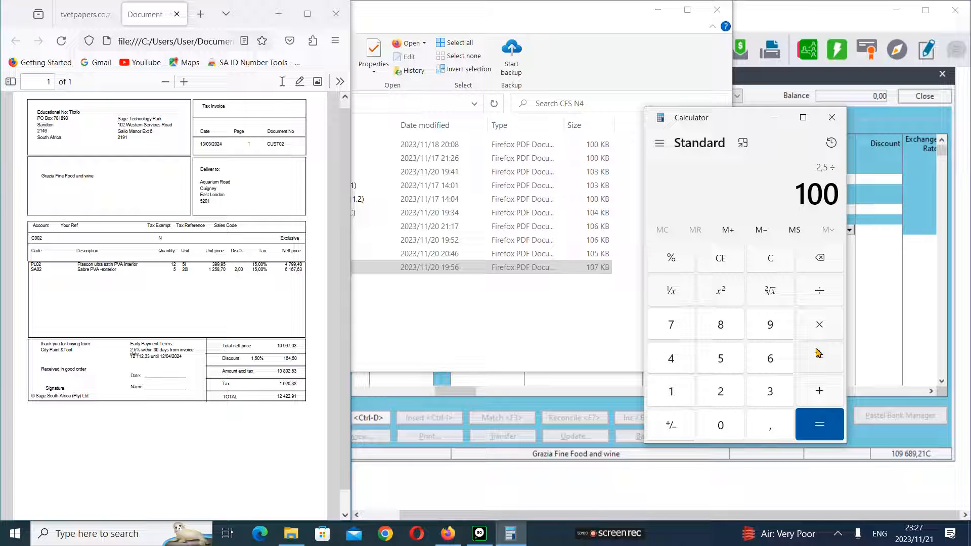
{"action": "left_click", "coordinate": [818, 325]}
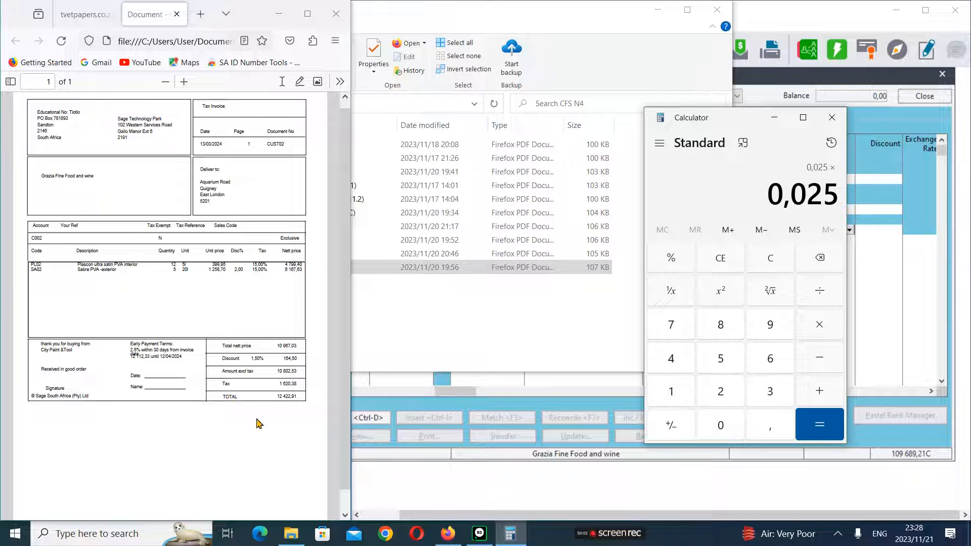
- Multiply 0,025 by the invoice total 12 422,91 to get the 310,57275 discount
{"action": "left_click", "coordinate": [674, 390]}
{"action": "left_click", "coordinate": [716, 392]}
{"action": "left_click", "coordinate": [673, 358]}
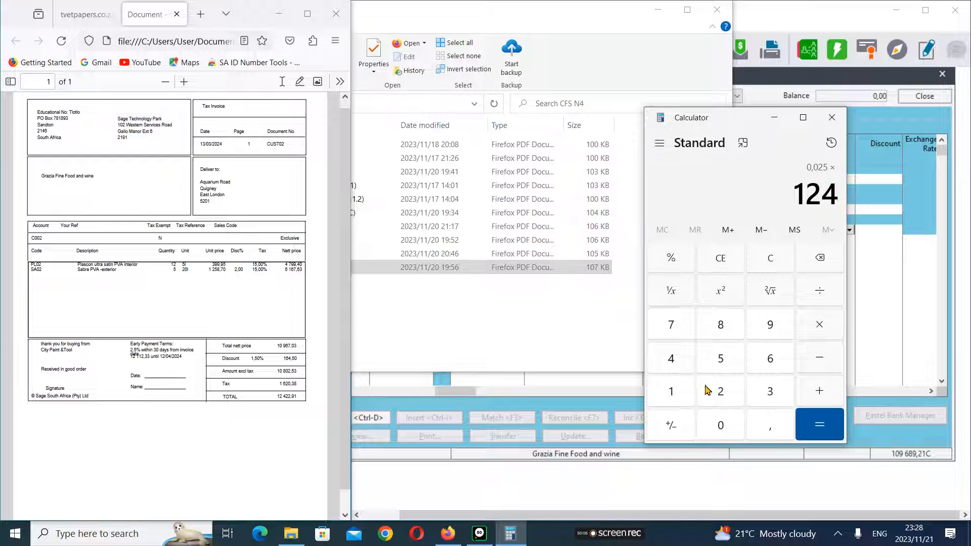
{"action": "left_click", "coordinate": [723, 392]}
{"action": "left_click", "coordinate": [722, 393]}
{"action": "left_click", "coordinate": [763, 426]}
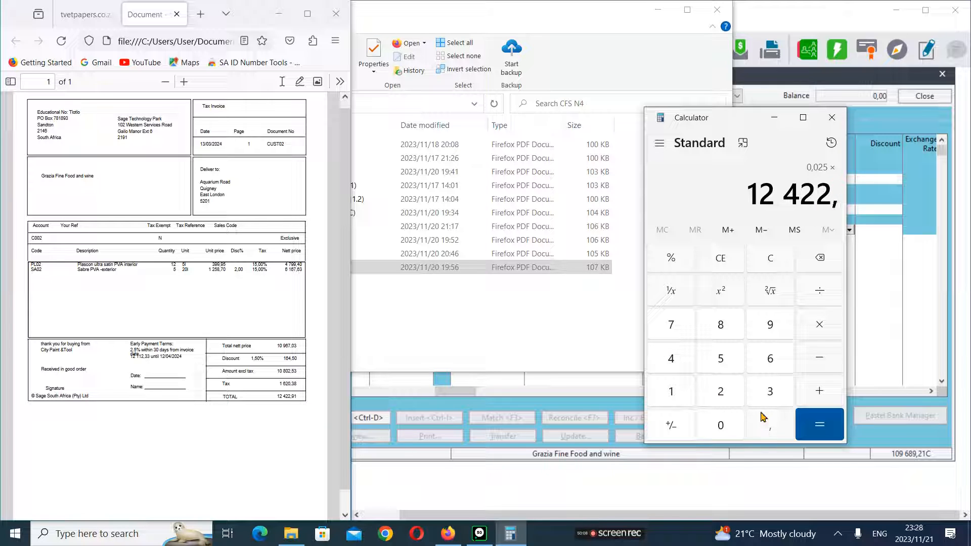
{"action": "left_click", "coordinate": [766, 326]}
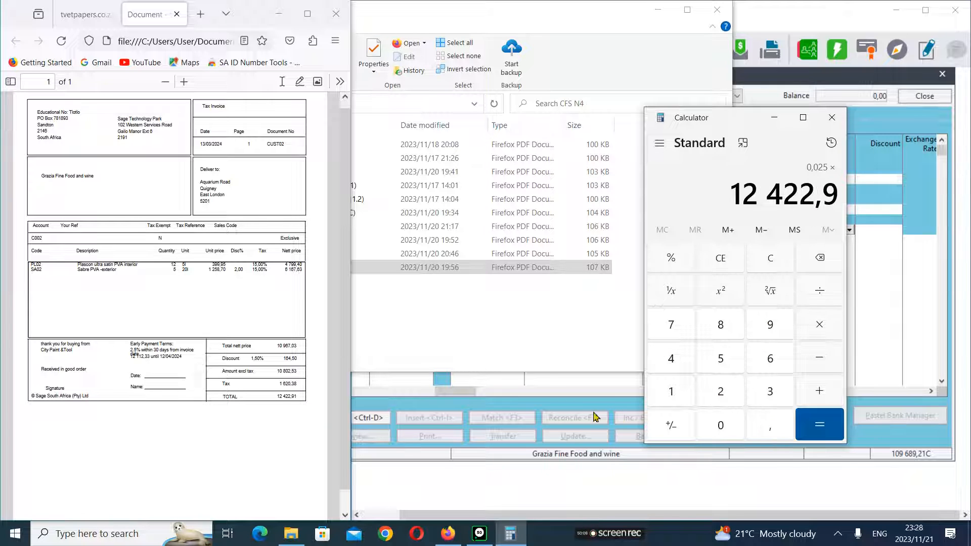
{"action": "left_click", "coordinate": [670, 394]}
{"action": "left_click", "coordinate": [832, 426]}
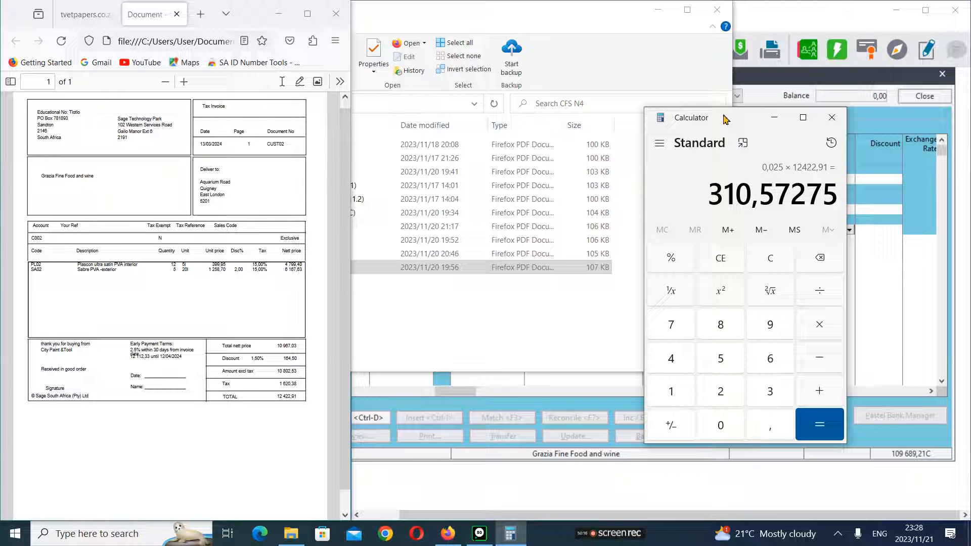
{"action": "left_click_drag", "start_coordinate": [717, 122], "coordinate": [511, 116]}
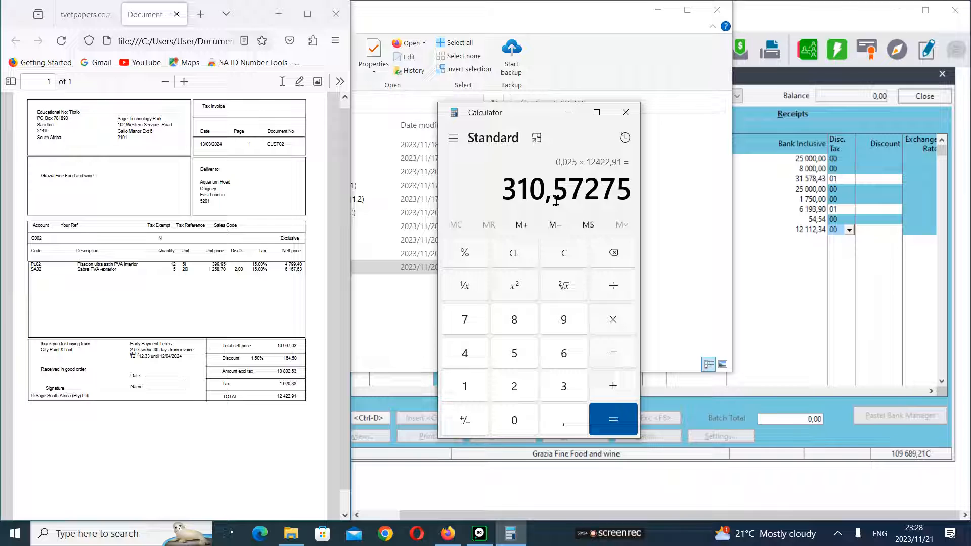
- Enter a 310,57 discount in the Discount cell of the R01/007 row
{"action": "left_click", "coordinate": [882, 232]}
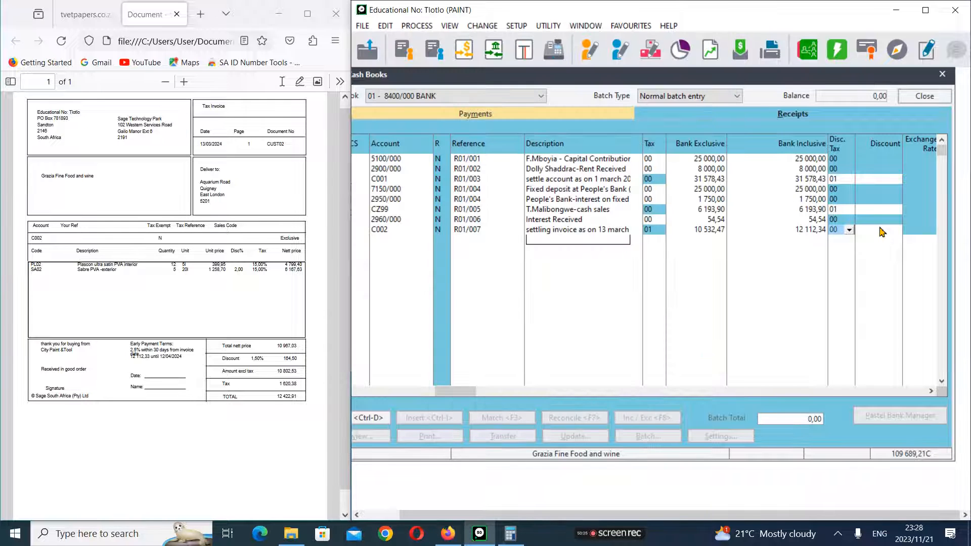
{"action": "left_click", "coordinate": [881, 232]}
{"action": "type", "text": "310"}
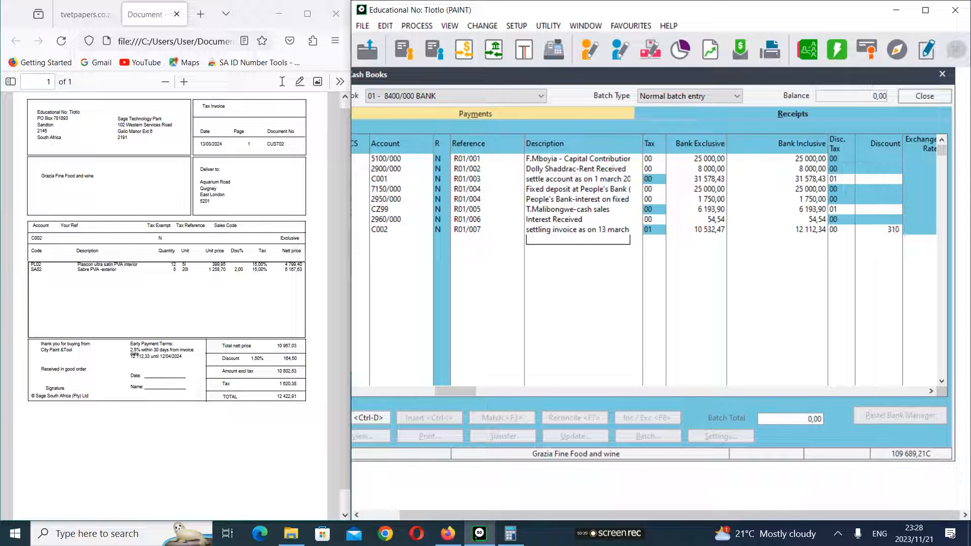
{"action": "type", "text": ",57"}
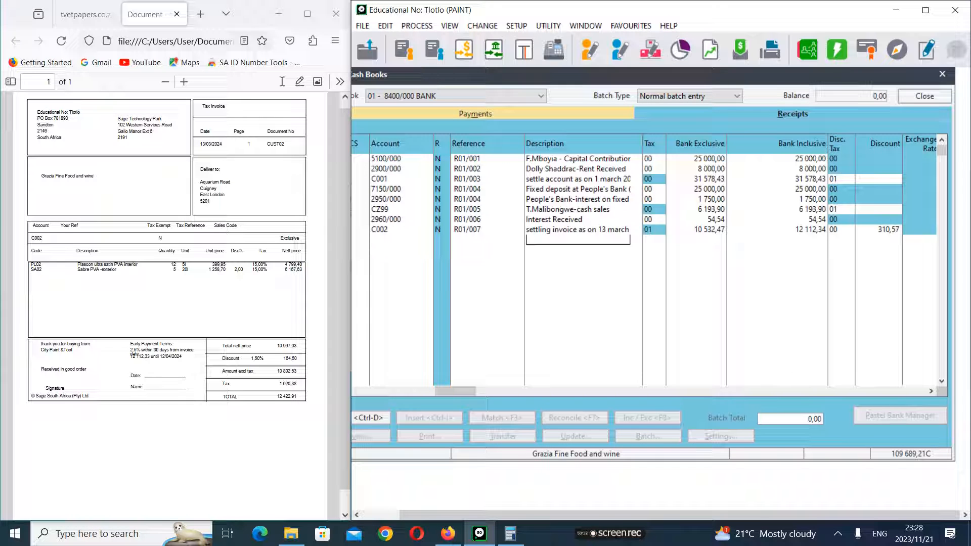
{"action": "mouse_move", "coordinate": [510, 534]}
{"action": "mouse_move", "coordinate": [533, 482]}
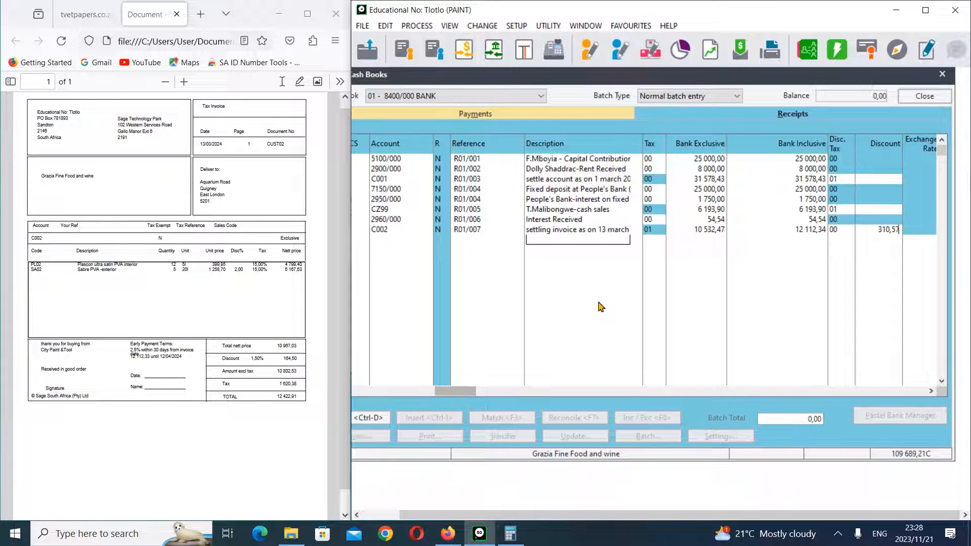
{"action": "left_click", "coordinate": [510, 533]}
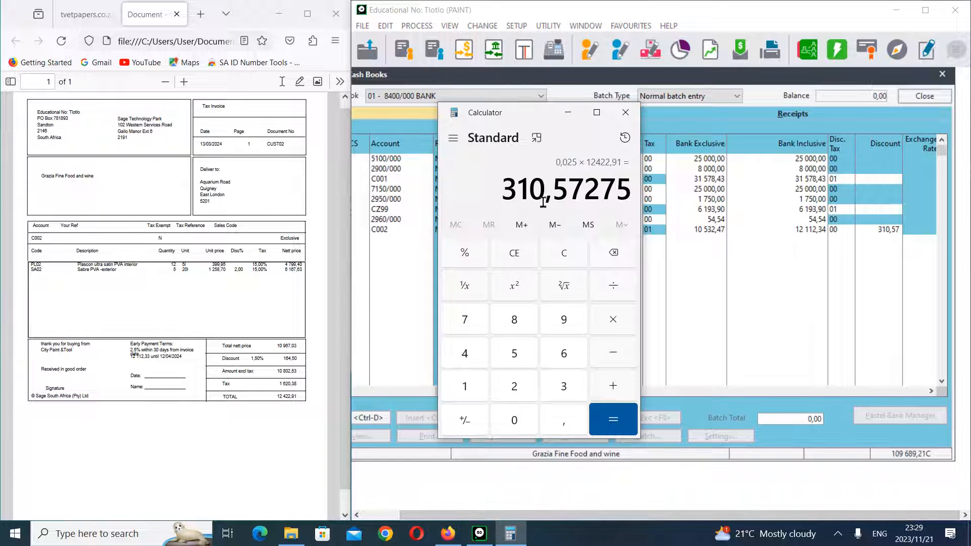
- Clear Calculator and enter the invoice total 12 422,91 as the number to subtract from
{"action": "left_click", "coordinate": [569, 260]}
{"action": "left_click", "coordinate": [475, 393]}
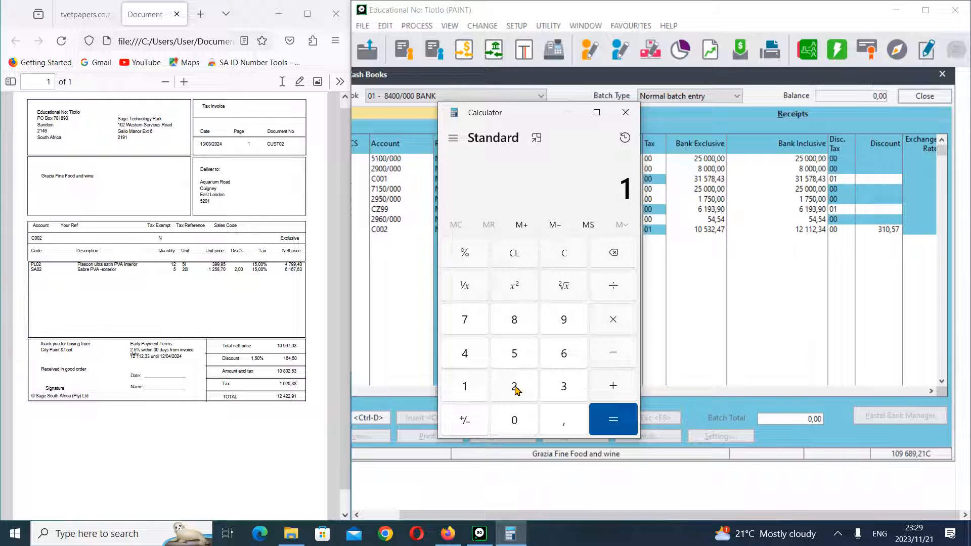
{"action": "left_click", "coordinate": [513, 387]}
{"action": "left_click", "coordinate": [464, 353]}
{"action": "left_click", "coordinate": [502, 382]}
{"action": "left_click", "coordinate": [503, 383]}
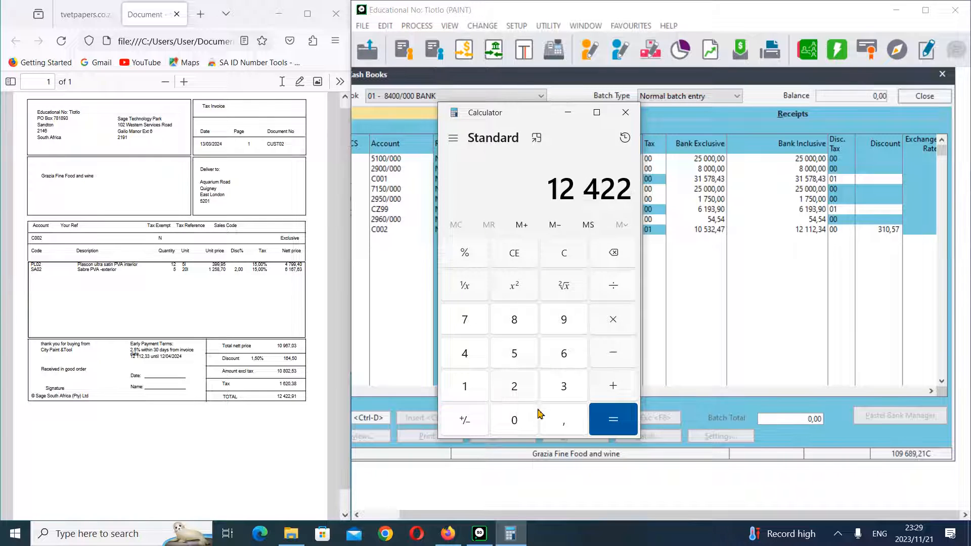
{"action": "left_click", "coordinate": [561, 422]}
{"action": "left_click", "coordinate": [564, 326]}
{"action": "left_click", "coordinate": [477, 395]}
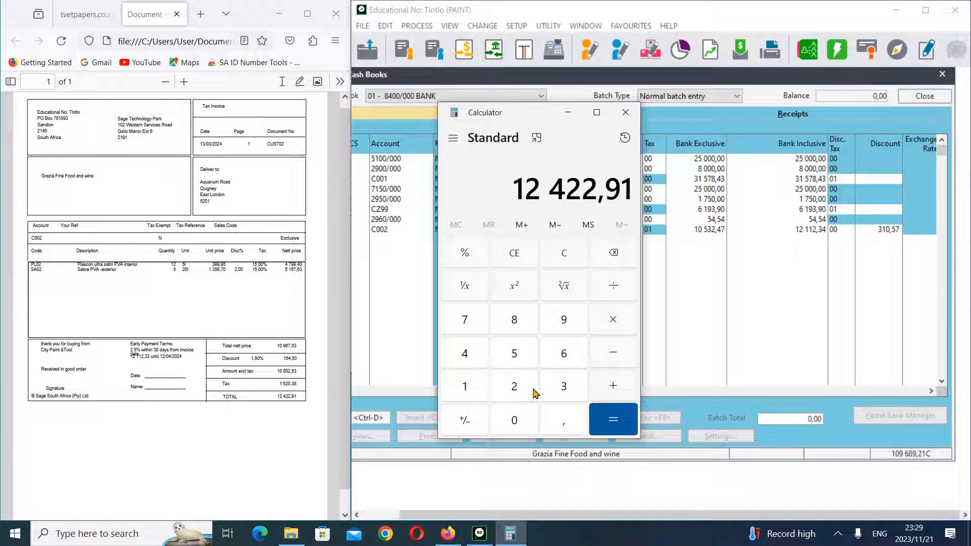
{"action": "left_click", "coordinate": [618, 355]}
- Subtract 12 112,34 to confirm the 310,57 discount, then close Calculator
{"action": "left_click", "coordinate": [480, 390]}
{"action": "left_click", "coordinate": [509, 387]}
{"action": "left_click", "coordinate": [462, 388]}
{"action": "left_click", "coordinate": [473, 390]}
{"action": "left_click", "coordinate": [511, 389]}
{"action": "left_click", "coordinate": [554, 424]}
{"action": "left_click", "coordinate": [563, 386]}
{"action": "left_click", "coordinate": [482, 354]}
{"action": "left_click", "coordinate": [610, 428]}
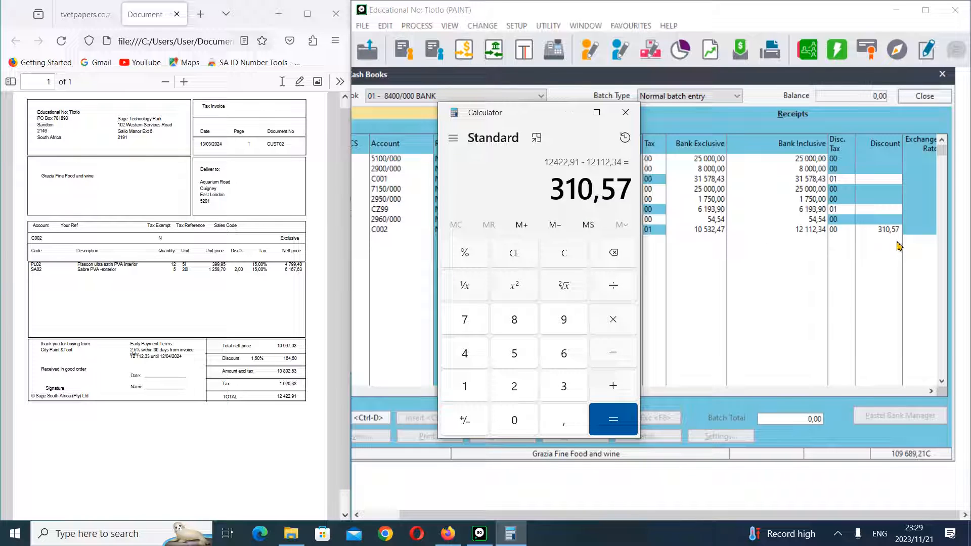
{"action": "left_click", "coordinate": [625, 112]}
- Check the receipt list in the exam paper, then maximise Pastel and centre Process Cash Books
{"action": "scroll", "coordinate": [225, 142], "scroll_direction": "down", "scroll_amount": 1}
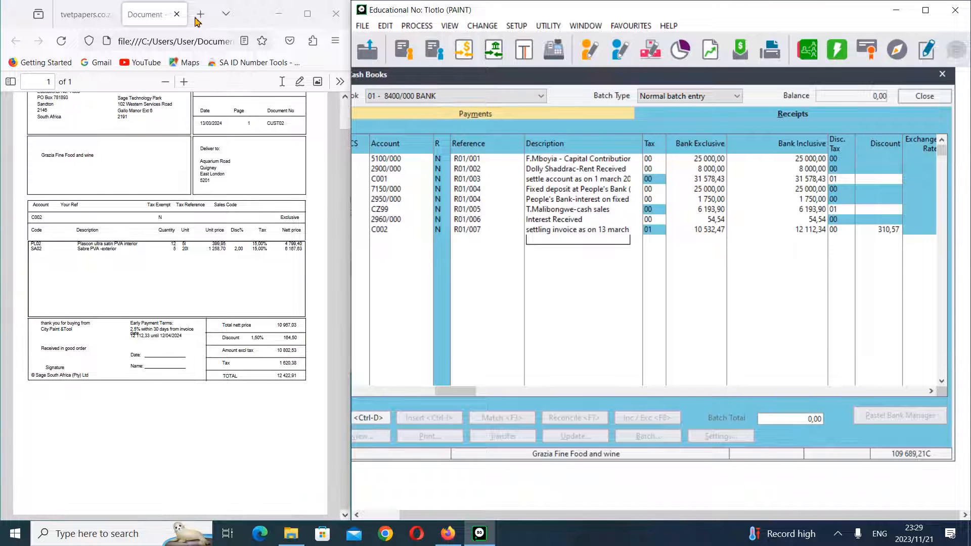
{"action": "left_click", "coordinate": [83, 14]}
{"action": "scroll", "coordinate": [263, 297], "scroll_direction": "down", "scroll_amount": 3}
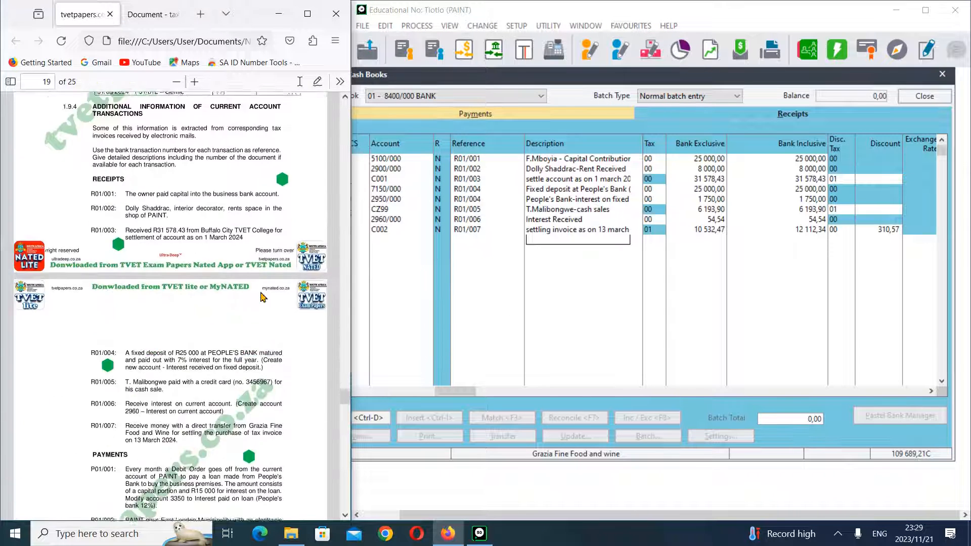
{"action": "scroll", "coordinate": [262, 297], "scroll_direction": "down", "scroll_amount": 3}
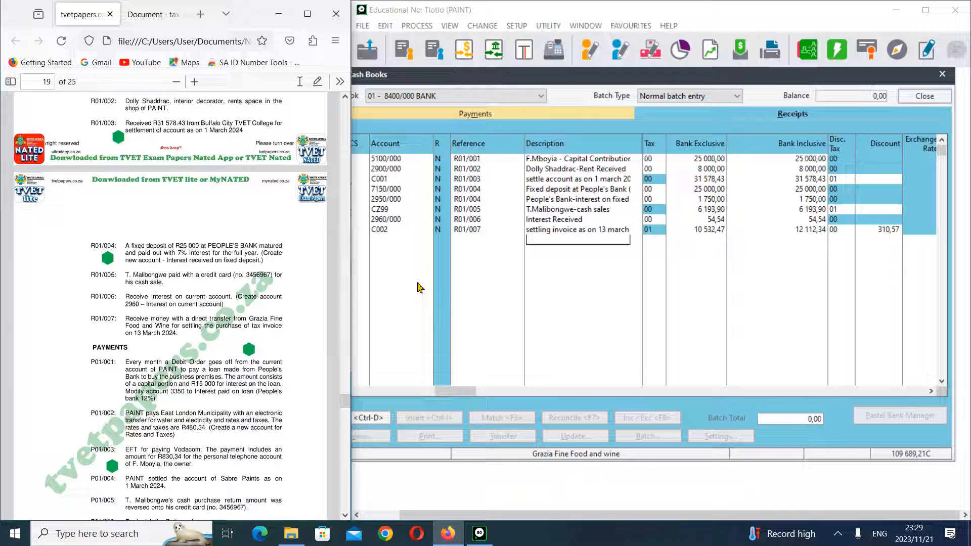
{"action": "left_click", "coordinate": [659, 77]}
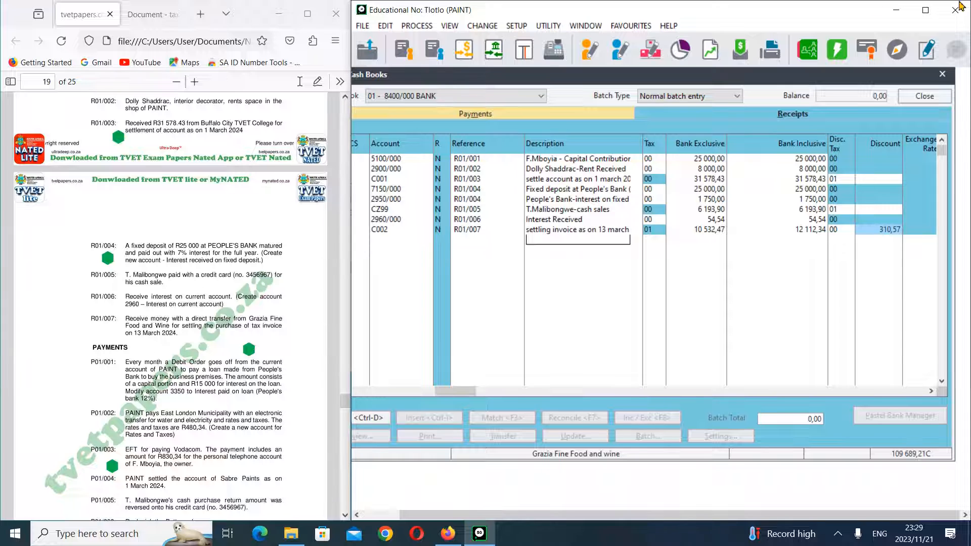
{"action": "left_click", "coordinate": [925, 10]}
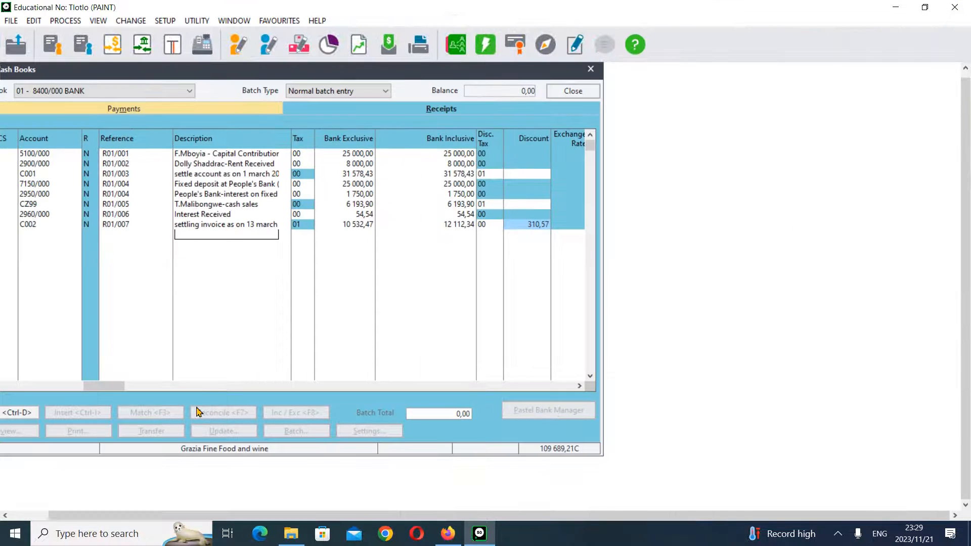
{"action": "left_click_drag", "start_coordinate": [459, 76], "coordinate": [644, 83]}
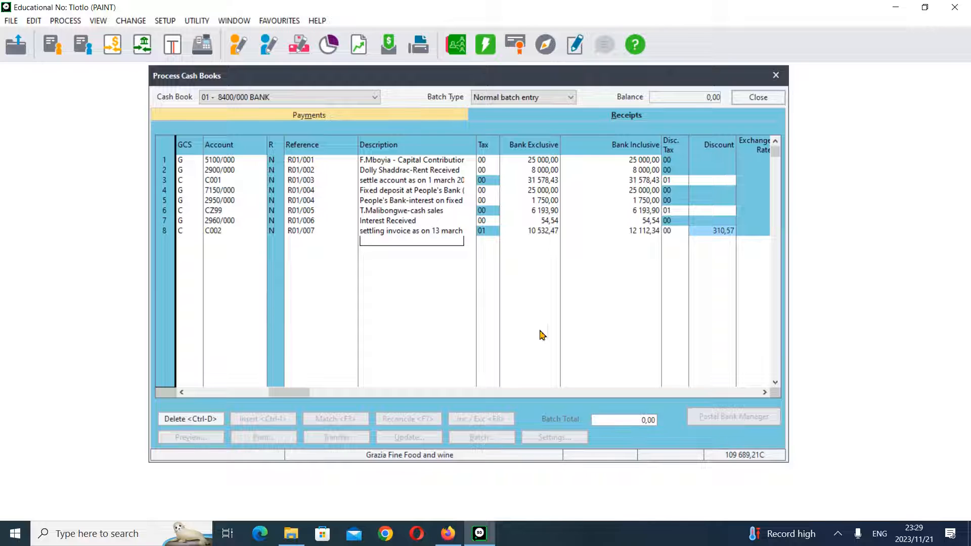
- Confirm the 310,57 discount on R01/007 and review the Preview All Lines contra, discount and tax entries
{"action": "left_click", "coordinate": [717, 232]}
{"action": "key", "text": "Return"}
{"action": "key", "text": "Return"}
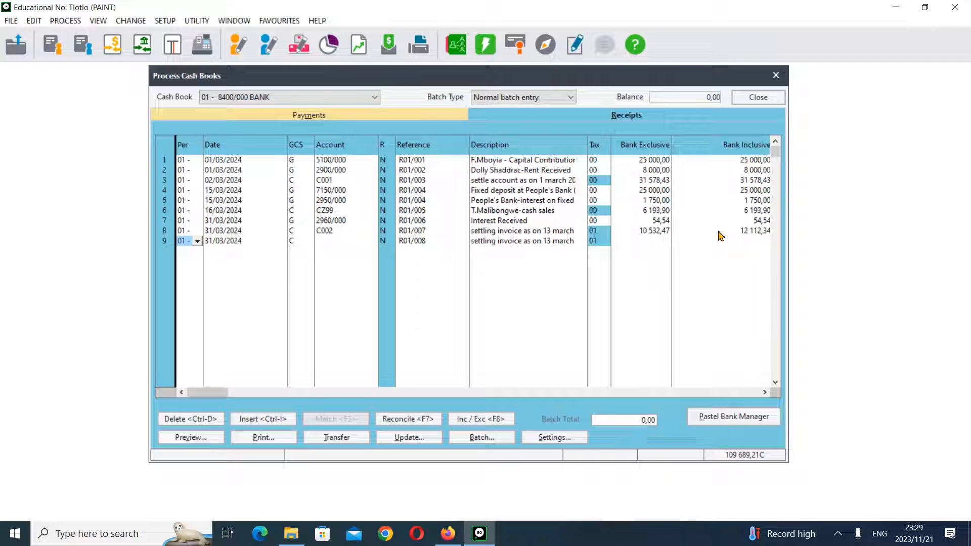
{"action": "left_click", "coordinate": [186, 441]}
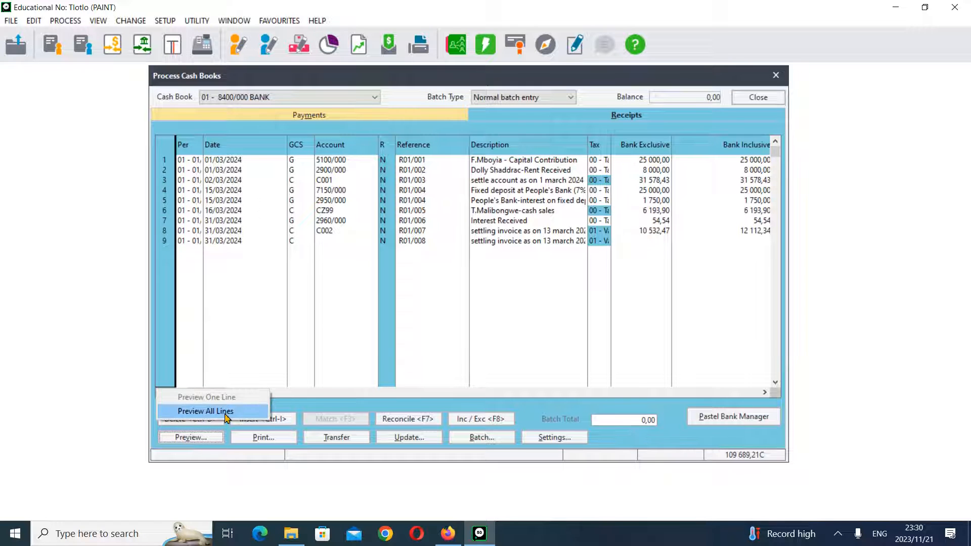
{"action": "left_click", "coordinate": [225, 413]}
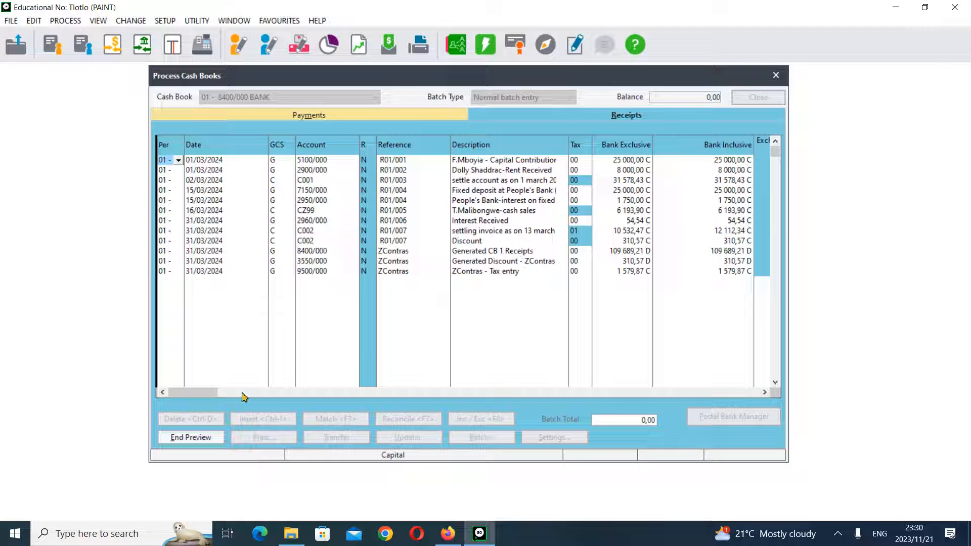
{"action": "left_click", "coordinate": [197, 437]}
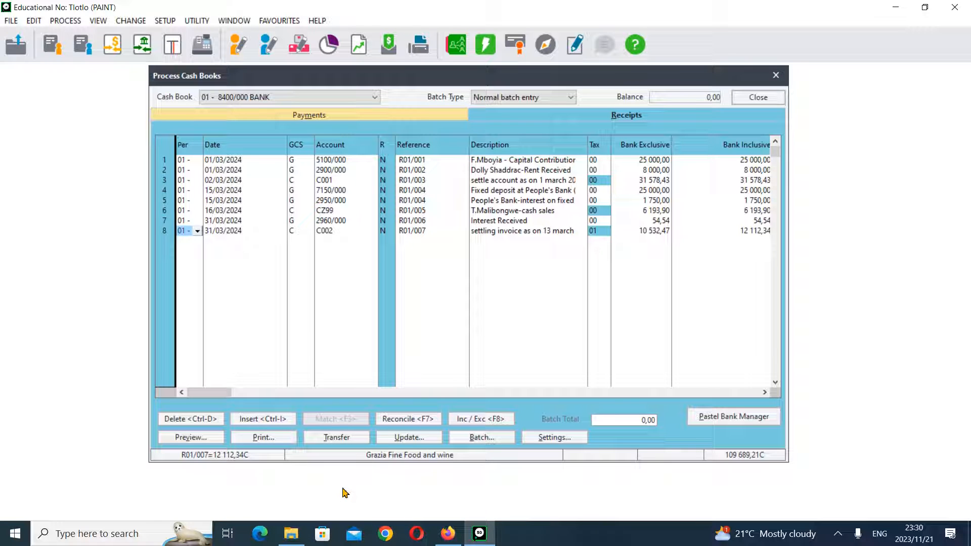
- Launch Calculator and open the 'tax invoice(buffalo)' PDF from the CFS N4 folder
{"action": "key", "text": "super"}
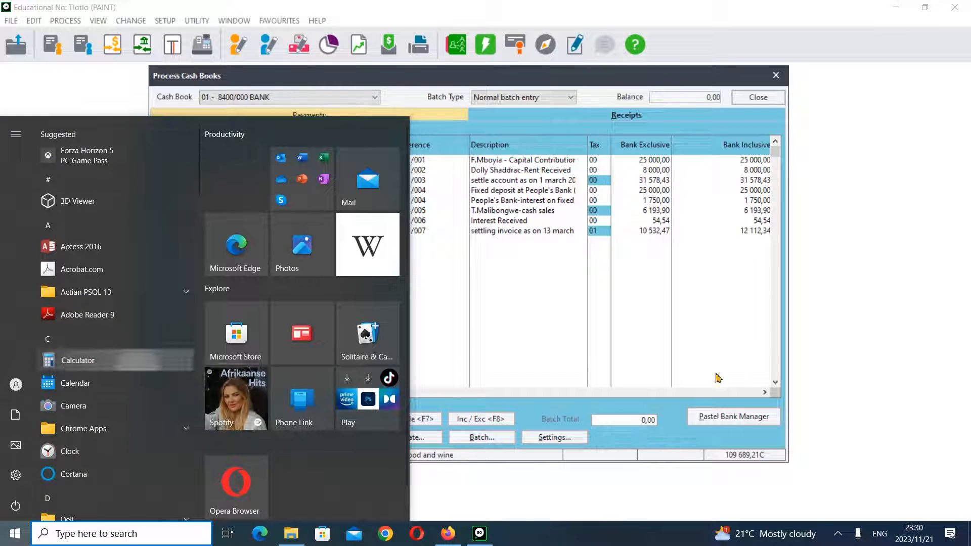
{"action": "left_click", "coordinate": [731, 362]}
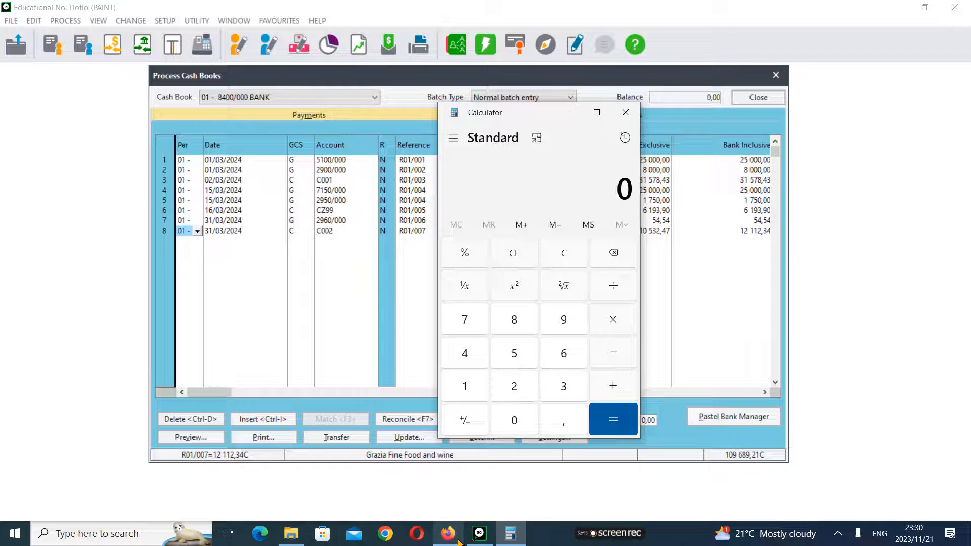
{"action": "left_click", "coordinate": [291, 533]}
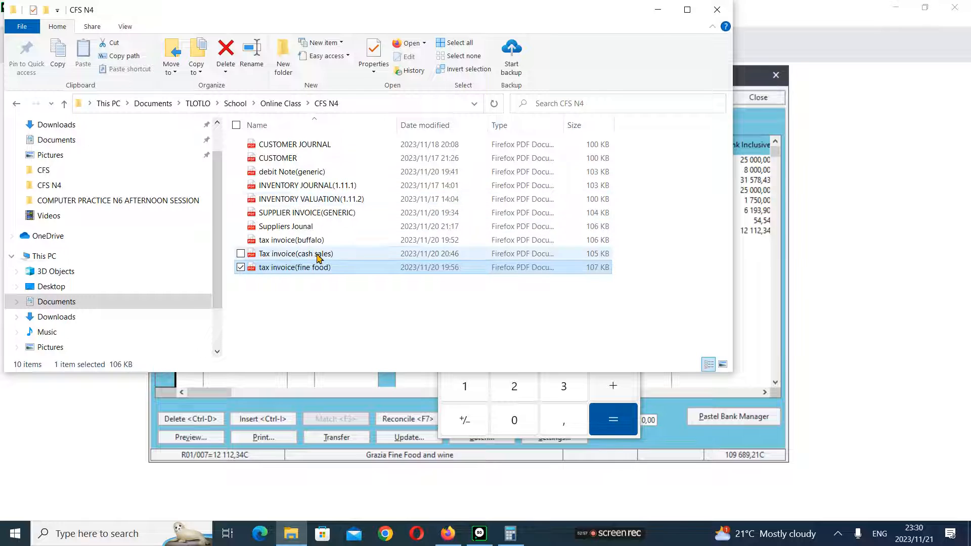
{"action": "double_click", "coordinate": [320, 240]}
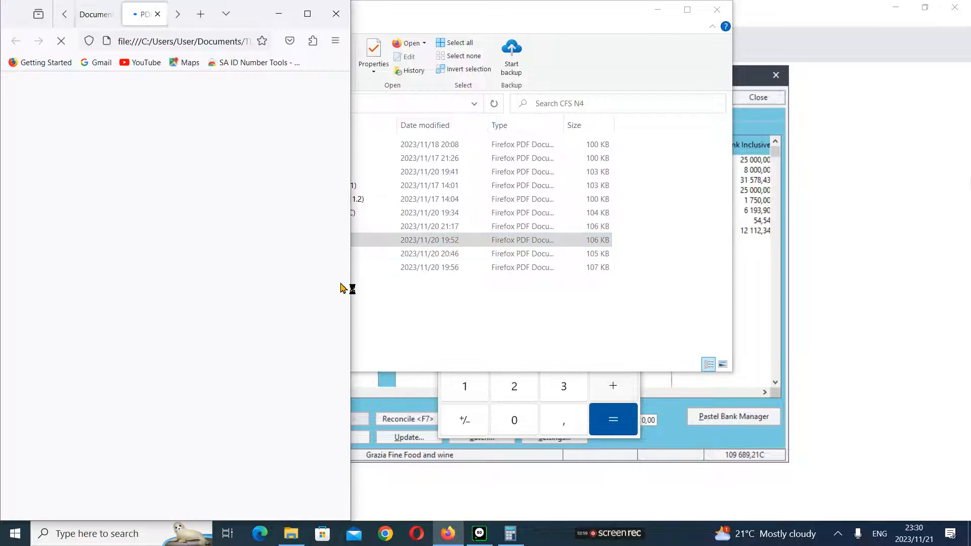
{"action": "left_click", "coordinate": [550, 419]}
- Clear the stray decimal separator and enter 15 980,87 plus in Calculator
{"action": "left_click", "coordinate": [622, 259]}
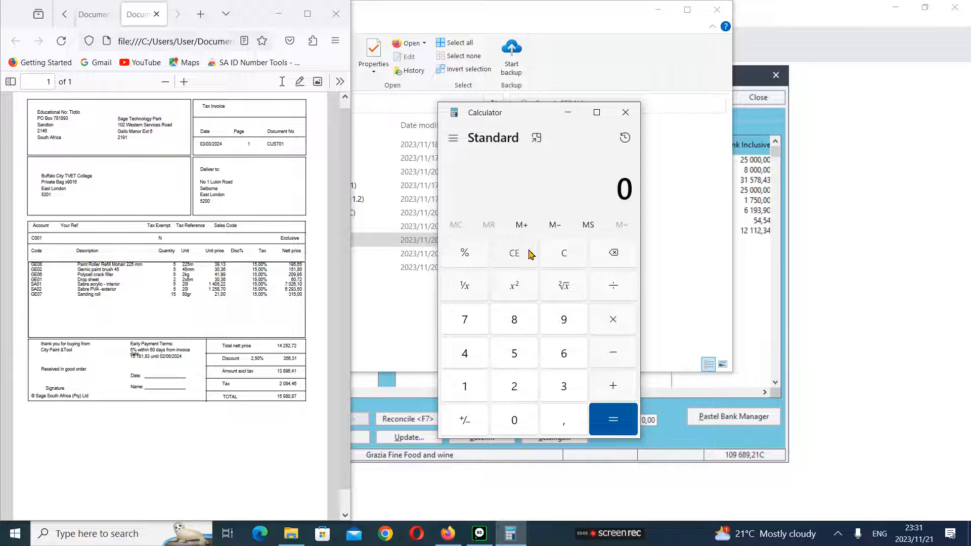
{"action": "left_click", "coordinate": [483, 389]}
{"action": "left_click", "coordinate": [497, 360]}
{"action": "left_click", "coordinate": [556, 323]}
{"action": "left_click", "coordinate": [529, 325]}
{"action": "left_click", "coordinate": [530, 419]}
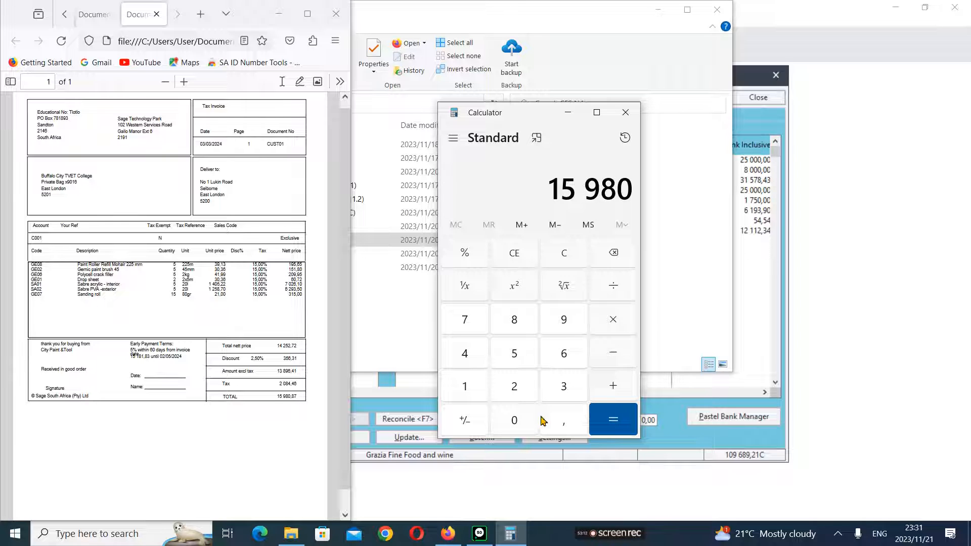
{"action": "left_click", "coordinate": [544, 420]}
{"action": "left_click", "coordinate": [515, 320]}
{"action": "left_click", "coordinate": [469, 320]}
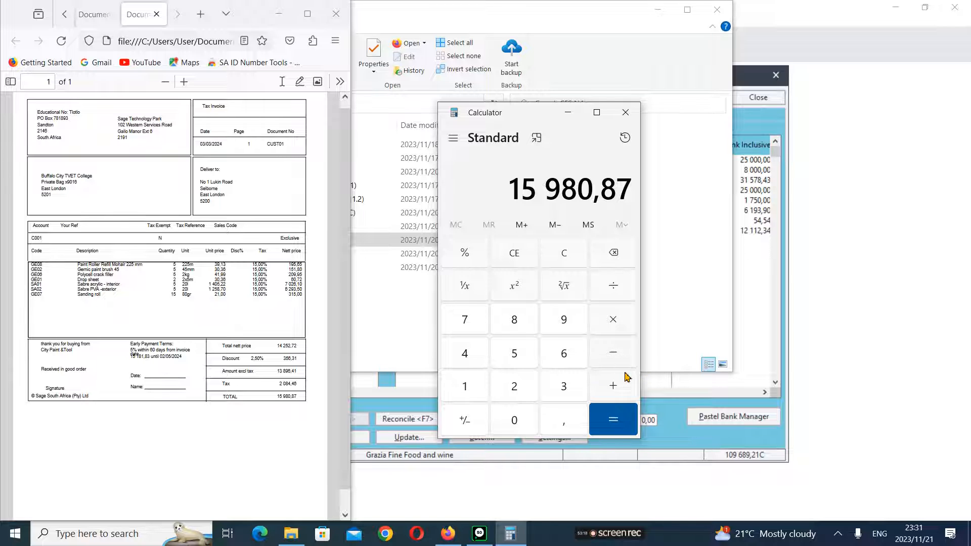
{"action": "left_click", "coordinate": [618, 387]}
- Look up the opening balance on the Grazia Fine Food invoice CUST02 and the exam paper PDF
{"action": "left_click", "coordinate": [107, 16]}
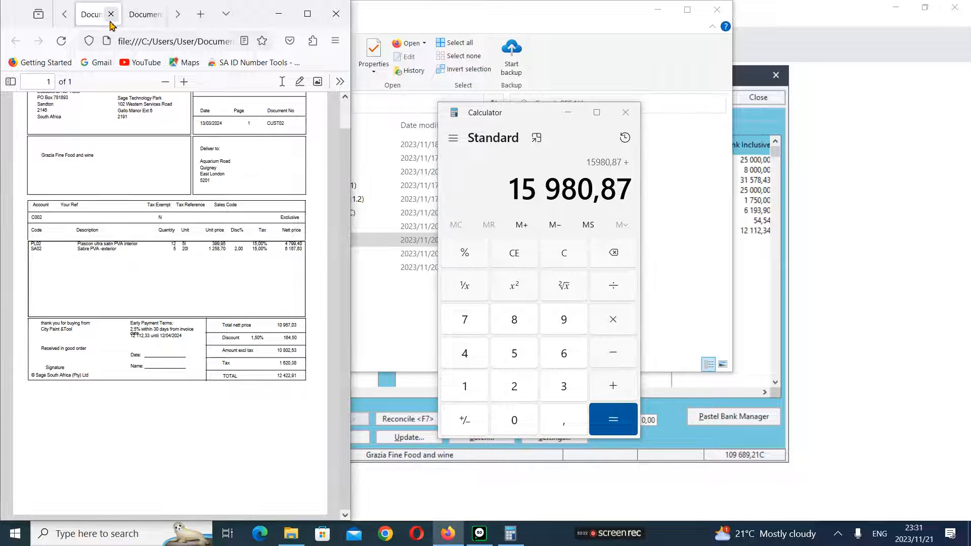
{"action": "left_click", "coordinate": [65, 15]}
{"action": "left_click", "coordinate": [94, 20]}
{"action": "scroll", "coordinate": [172, 288], "scroll_direction": "up", "scroll_amount": 20}
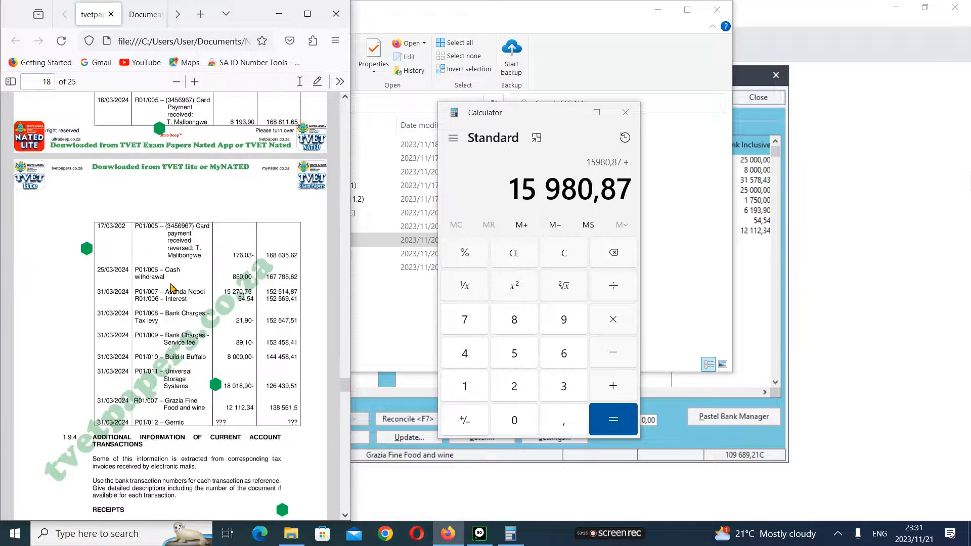
{"action": "scroll", "coordinate": [172, 288], "scroll_direction": "down", "scroll_amount": 6}
{"action": "scroll", "coordinate": [172, 288], "scroll_direction": "up", "scroll_amount": 12}
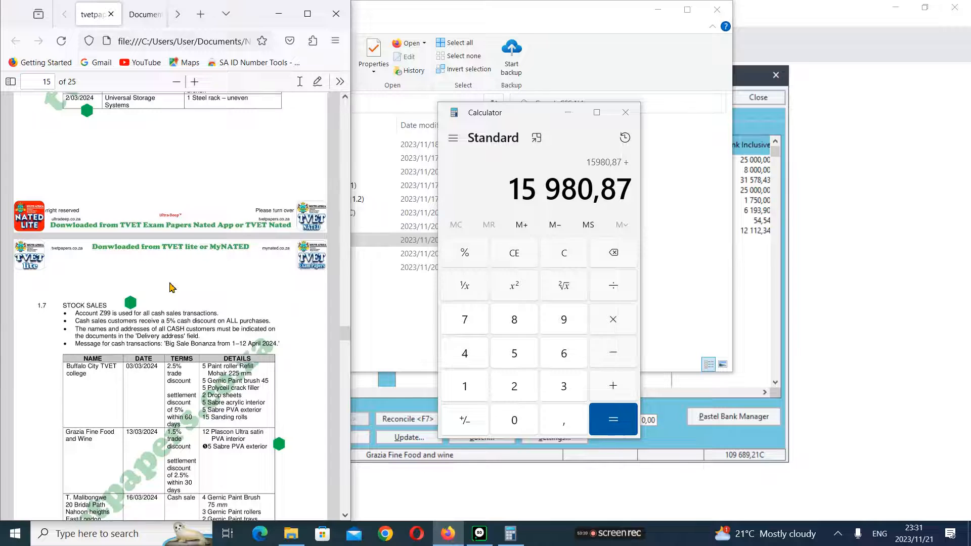
{"action": "scroll", "coordinate": [172, 287], "scroll_direction": "up", "scroll_amount": 20}
{"action": "scroll", "coordinate": [172, 287], "scroll_direction": "up", "scroll_amount": 10}
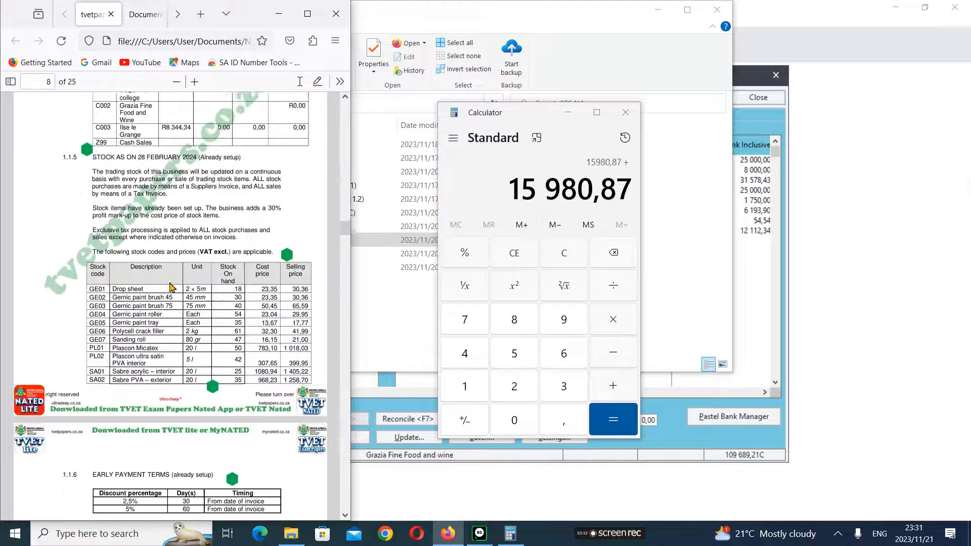
{"action": "scroll", "coordinate": [170, 287], "scroll_direction": "up", "scroll_amount": 3}
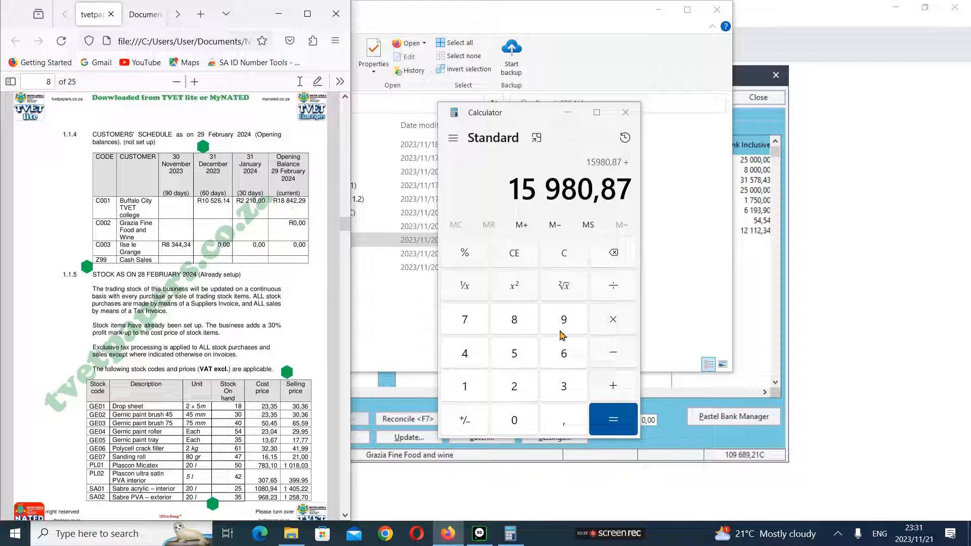
- Add the 18 842,29 opening balance to total 34 823,16, then begin a multiplication
{"action": "left_click", "coordinate": [484, 385]}
{"action": "left_click", "coordinate": [511, 323]}
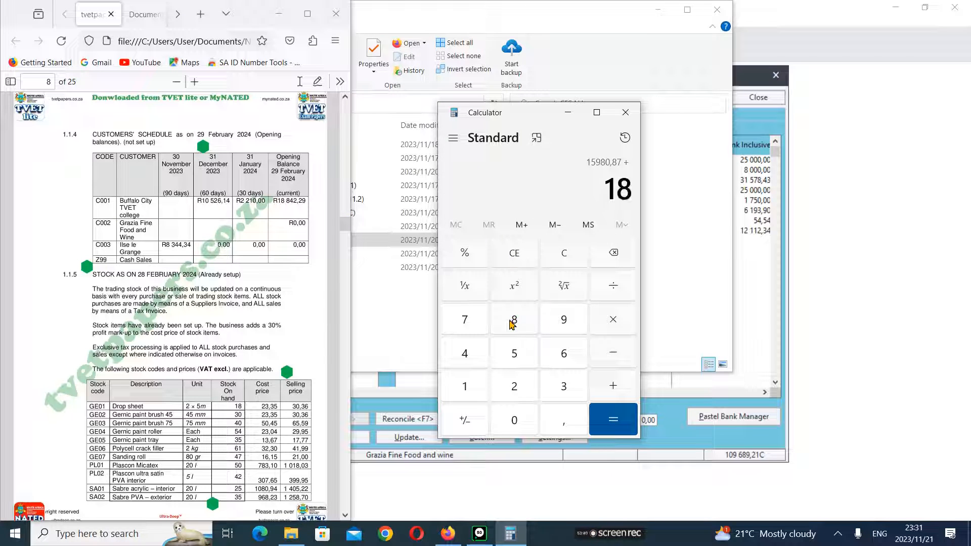
{"action": "left_click", "coordinate": [512, 324]}
{"action": "left_click", "coordinate": [464, 354]}
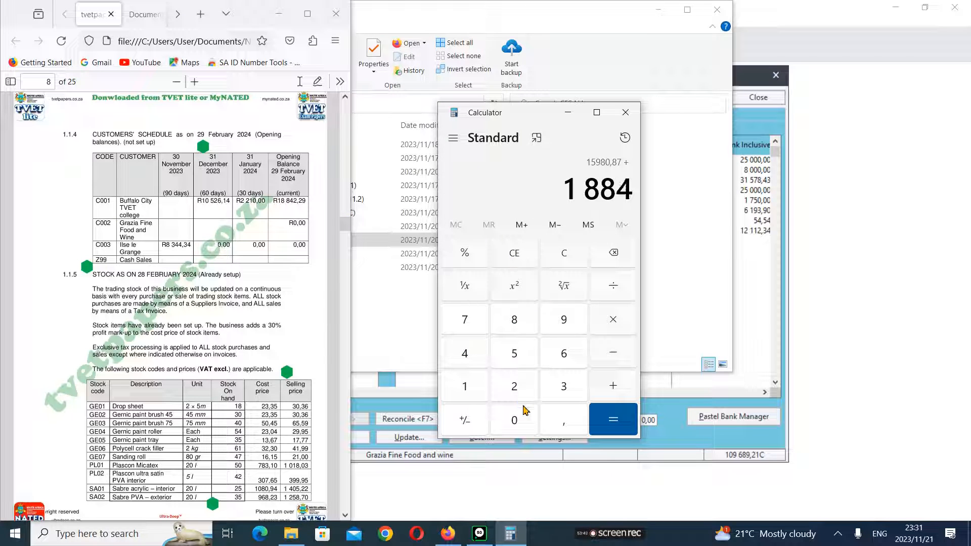
{"action": "left_click", "coordinate": [515, 385]}
{"action": "left_click", "coordinate": [559, 419]}
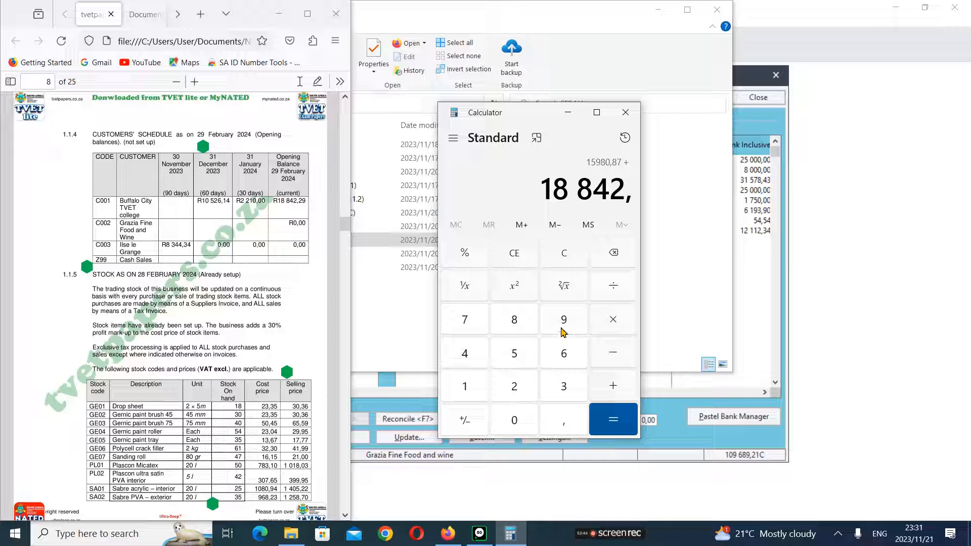
{"action": "left_click", "coordinate": [521, 386]}
{"action": "left_click", "coordinate": [566, 318]}
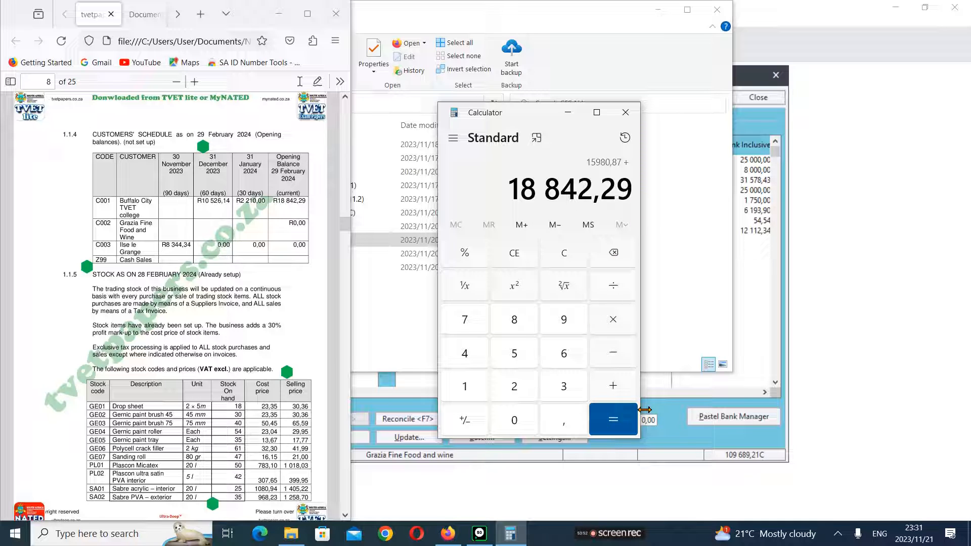
{"action": "left_click", "coordinate": [615, 422]}
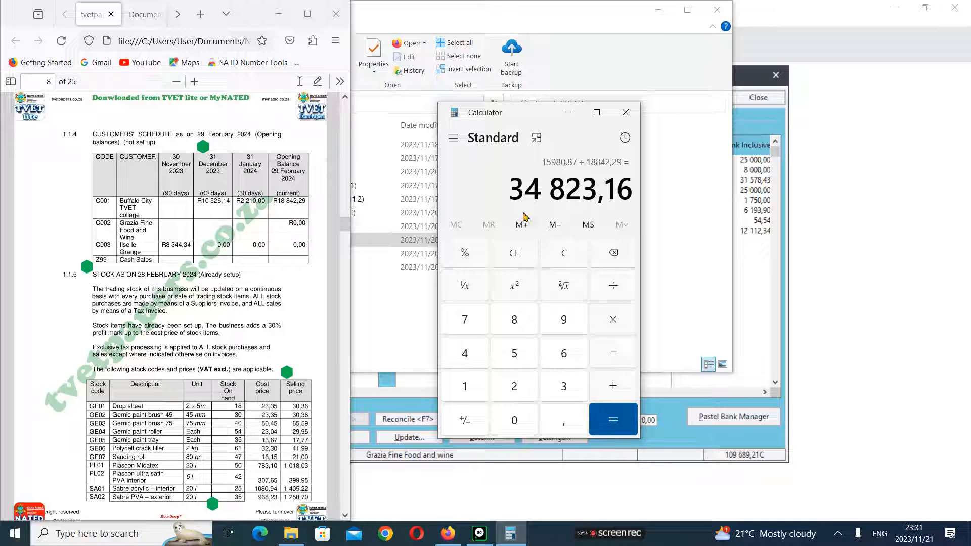
{"action": "left_click", "coordinate": [616, 322]}
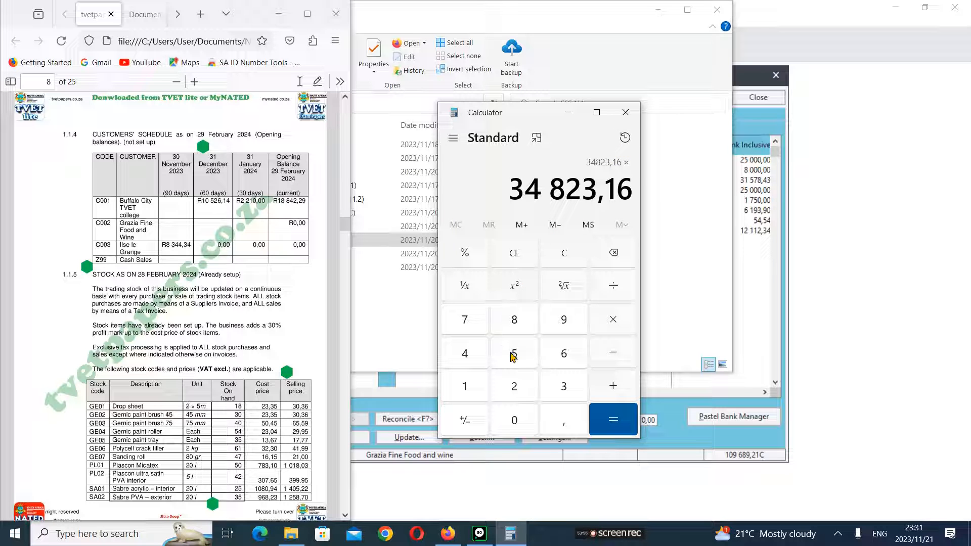
- Check the stock sales terms in section 1.7 and compute 5% of 34 823,16 as 1 741,158
{"action": "scroll", "coordinate": [127, 356], "scroll_direction": "down", "scroll_amount": 15}
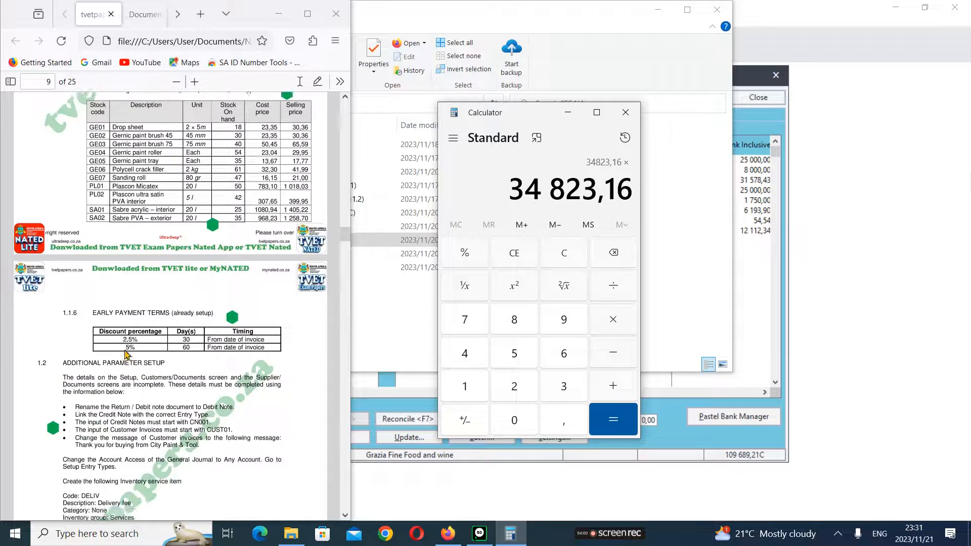
{"action": "scroll", "coordinate": [126, 355], "scroll_direction": "down", "scroll_amount": 15}
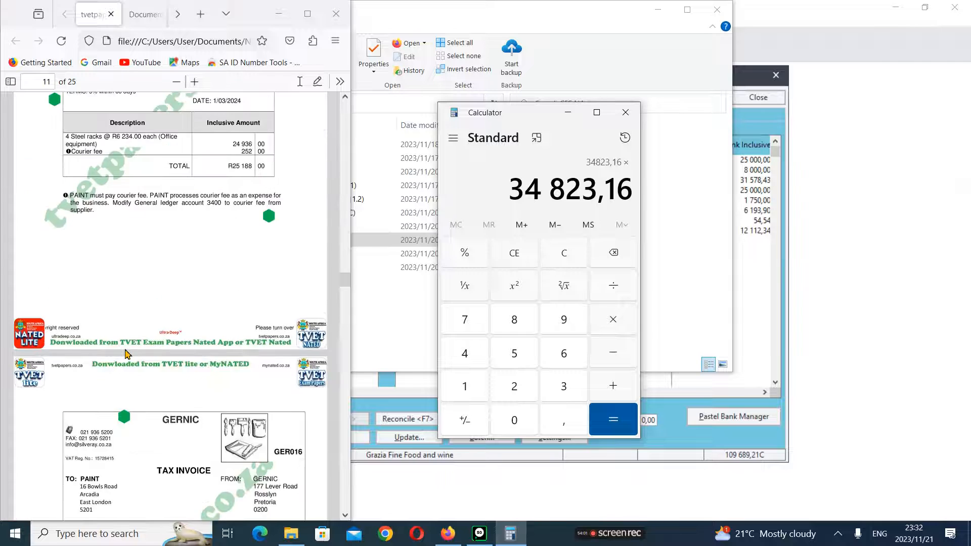
{"action": "scroll", "coordinate": [126, 354], "scroll_direction": "down", "scroll_amount": 3}
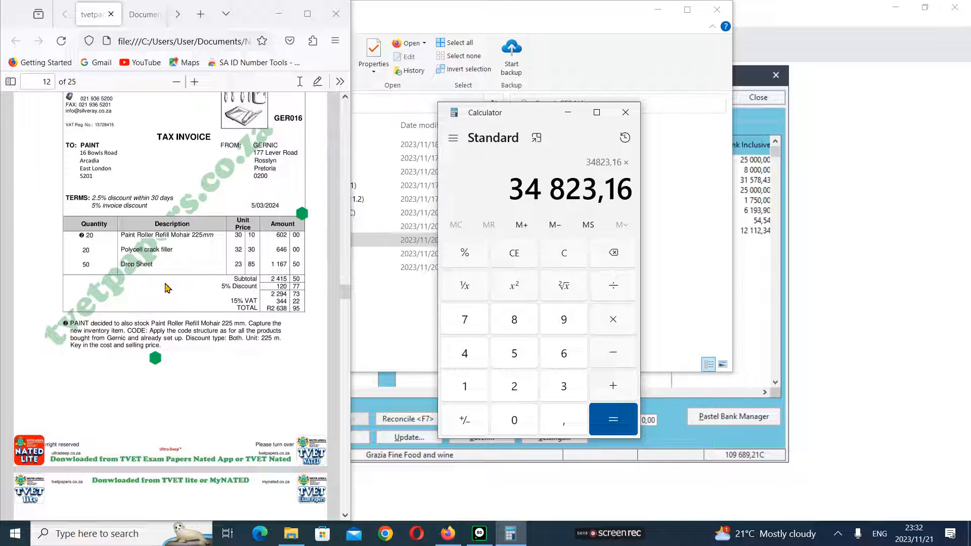
{"action": "scroll", "coordinate": [168, 288], "scroll_direction": "down", "scroll_amount": 9}
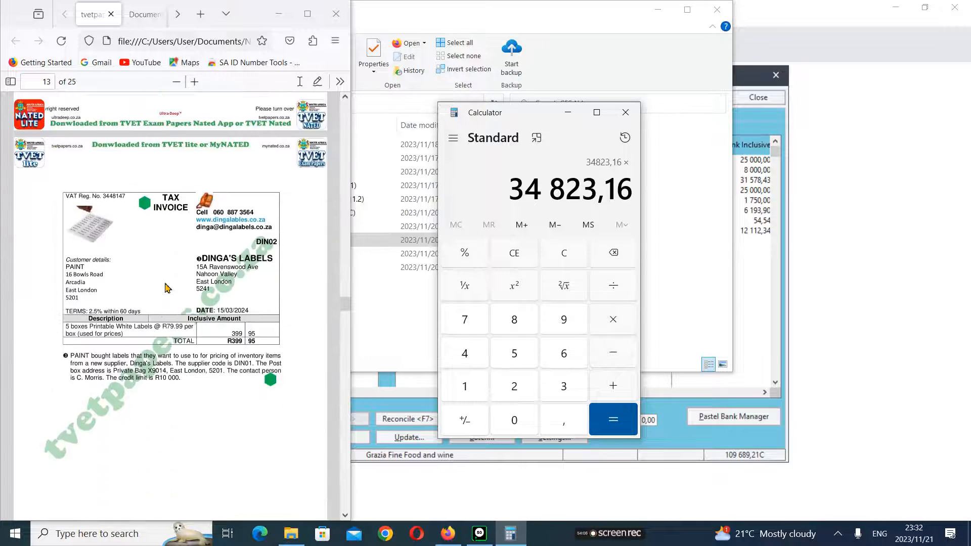
{"action": "scroll", "coordinate": [167, 288], "scroll_direction": "down", "scroll_amount": 9}
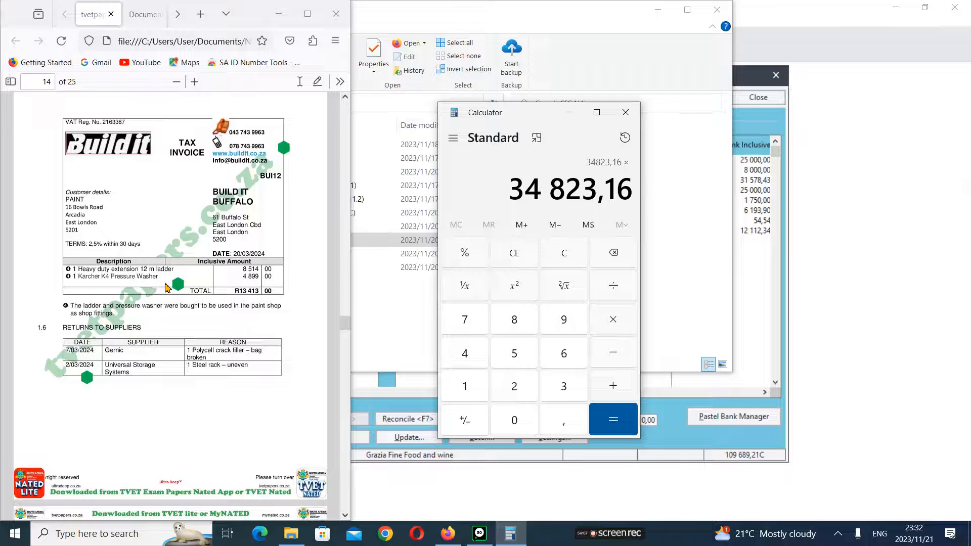
{"action": "scroll", "coordinate": [167, 287], "scroll_direction": "down", "scroll_amount": 10}
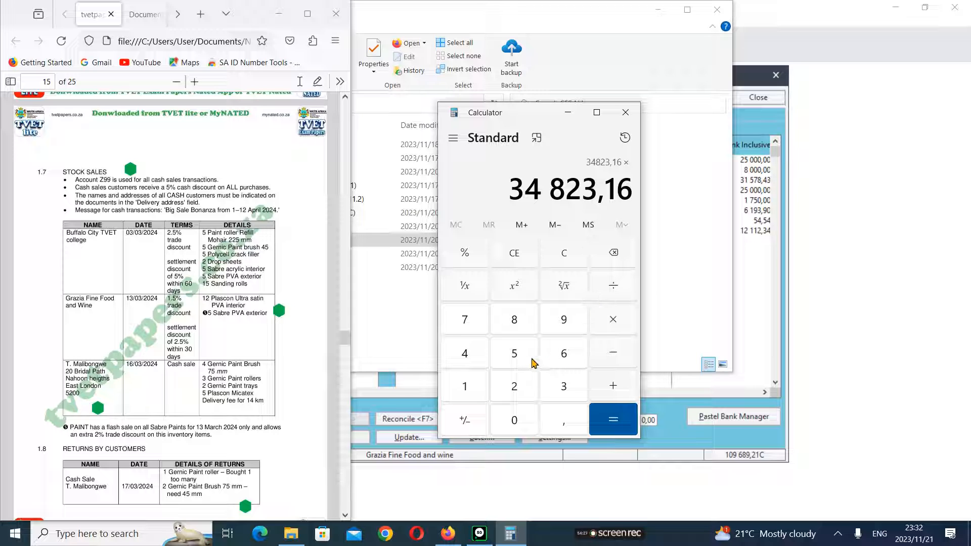
{"action": "left_click", "coordinate": [514, 356]}
{"action": "left_click", "coordinate": [614, 287]}
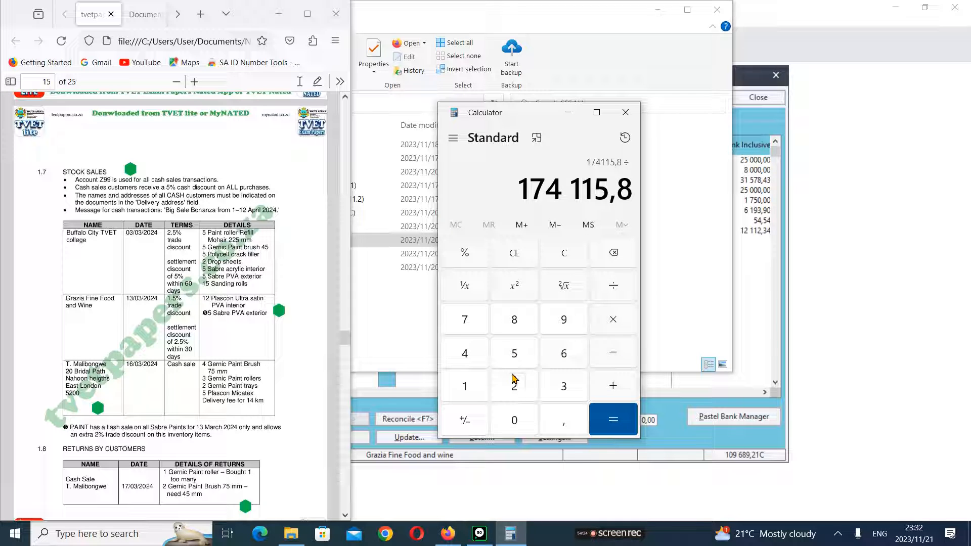
{"action": "left_click", "coordinate": [470, 391]}
{"action": "left_click", "coordinate": [508, 418]}
{"action": "left_click", "coordinate": [508, 418]}
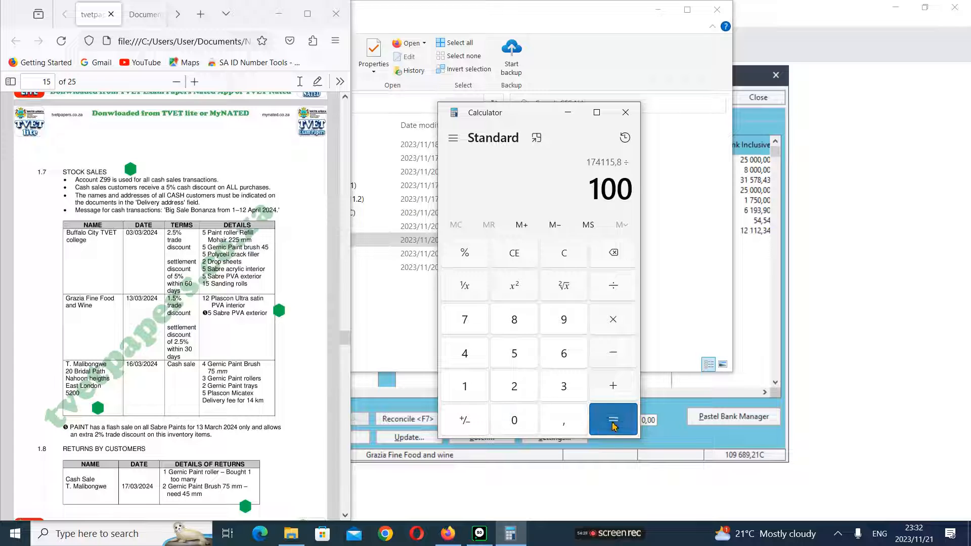
{"action": "left_click", "coordinate": [613, 426]}
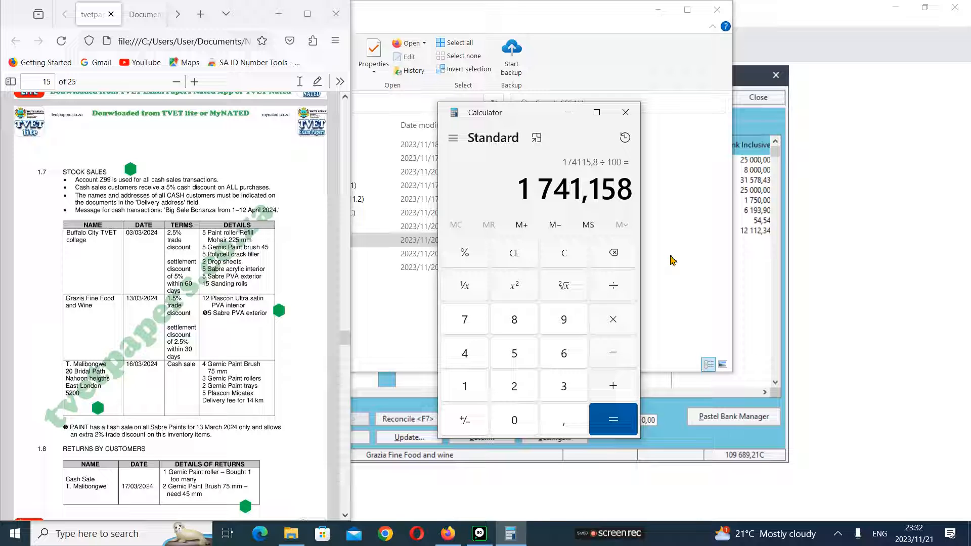
- Minimize File Explorer and Calculator and return to the Pastel cash book receipts batch
{"action": "left_click", "coordinate": [659, 10]}
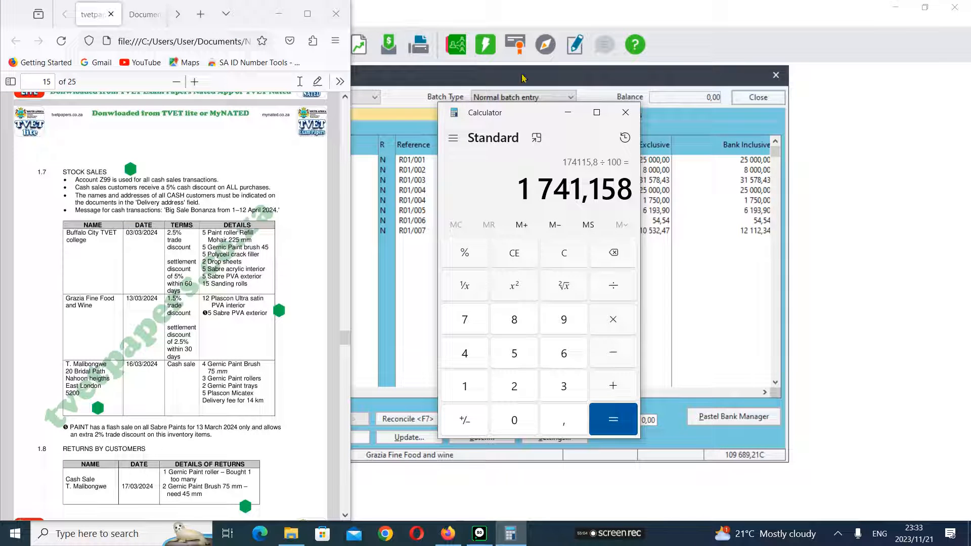
{"action": "left_click", "coordinate": [578, 113]}
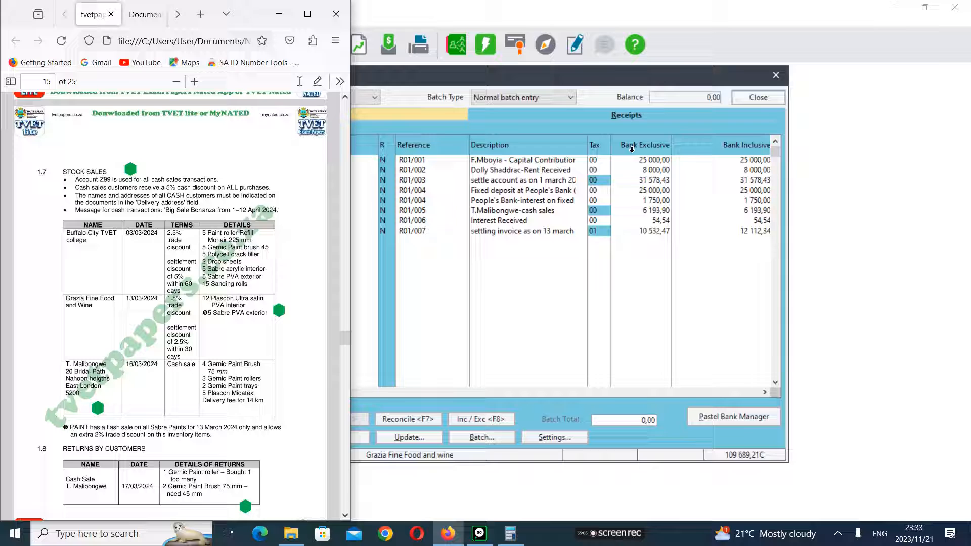
{"action": "left_click", "coordinate": [601, 82]}
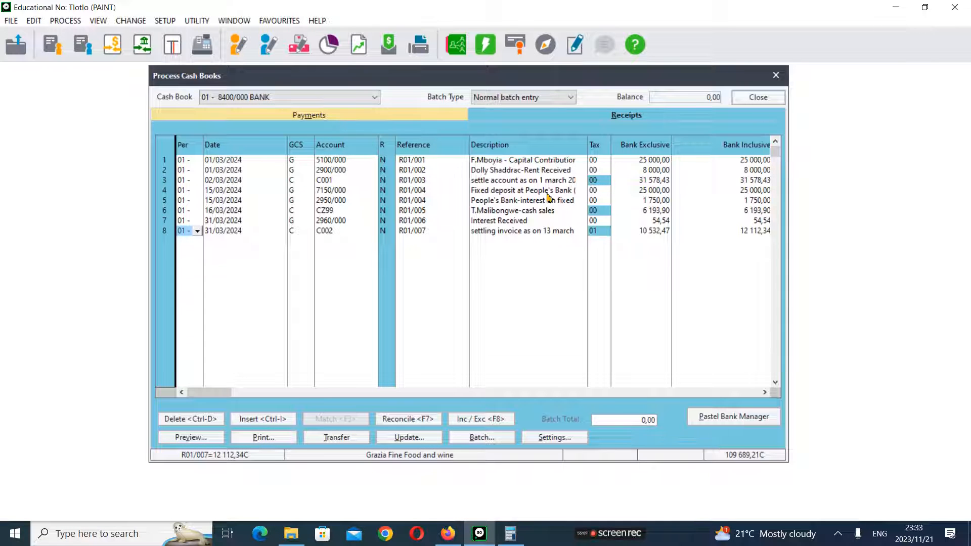